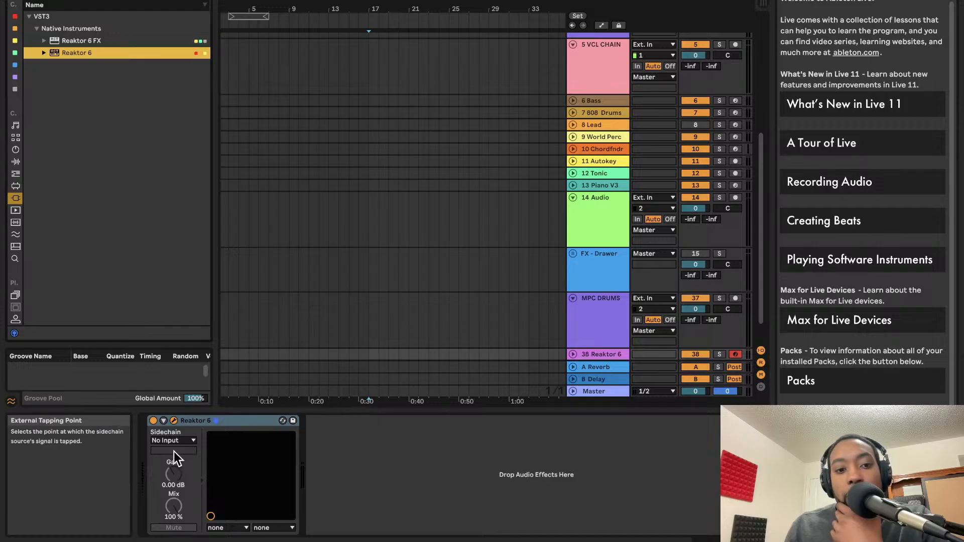
- Open the Reaktor 6 device's plug-in window and reposition it so the whole interface is visible
{"action": "left_click", "coordinate": [173, 421]}
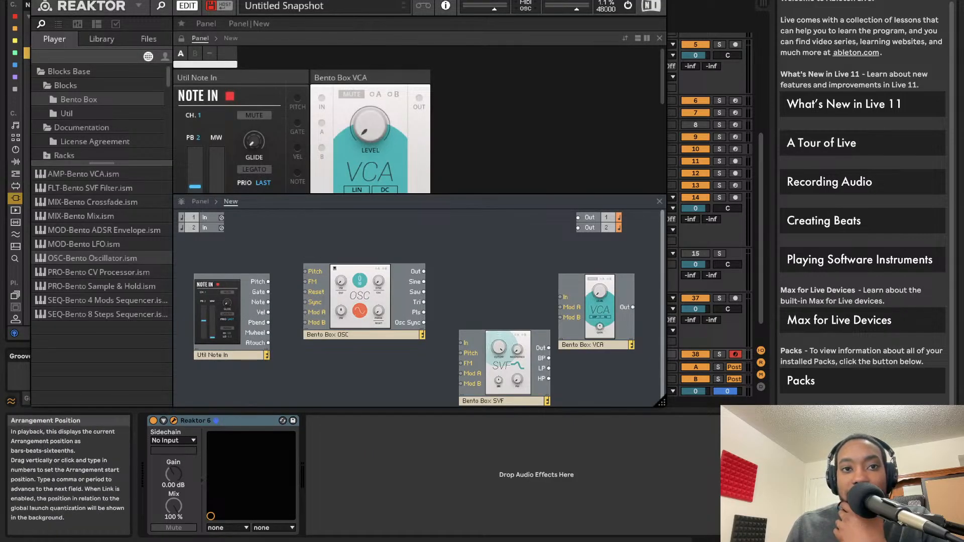
{"action": "mouse_move", "coordinate": [357, 0]}
{"action": "left_mouse_down"}
{"action": "mouse_move", "coordinate": [427, 78]}
{"action": "mouse_move", "coordinate": [405, 77]}
{"action": "mouse_move", "coordinate": [359, 8]}
{"action": "left_mouse_up"}
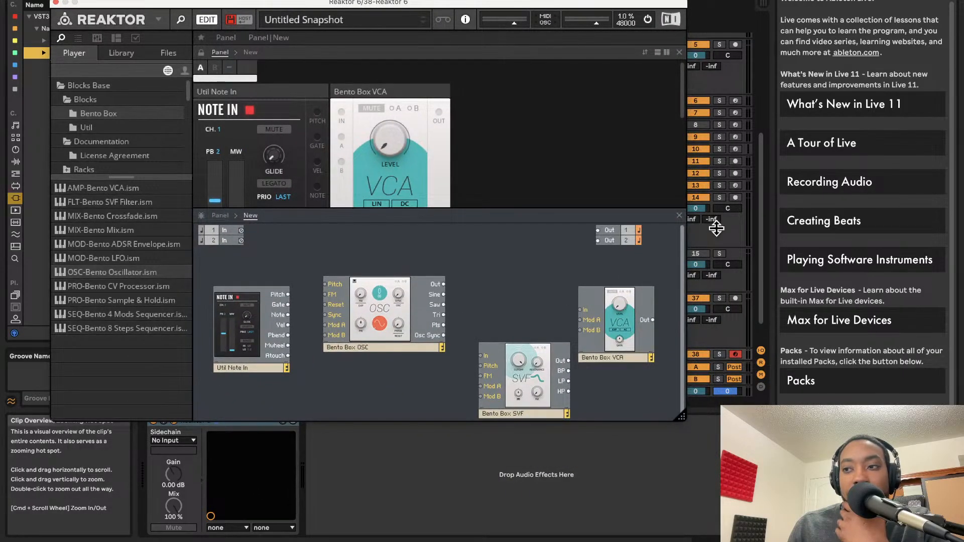
{"action": "key", "text": "ctrl+Left"}
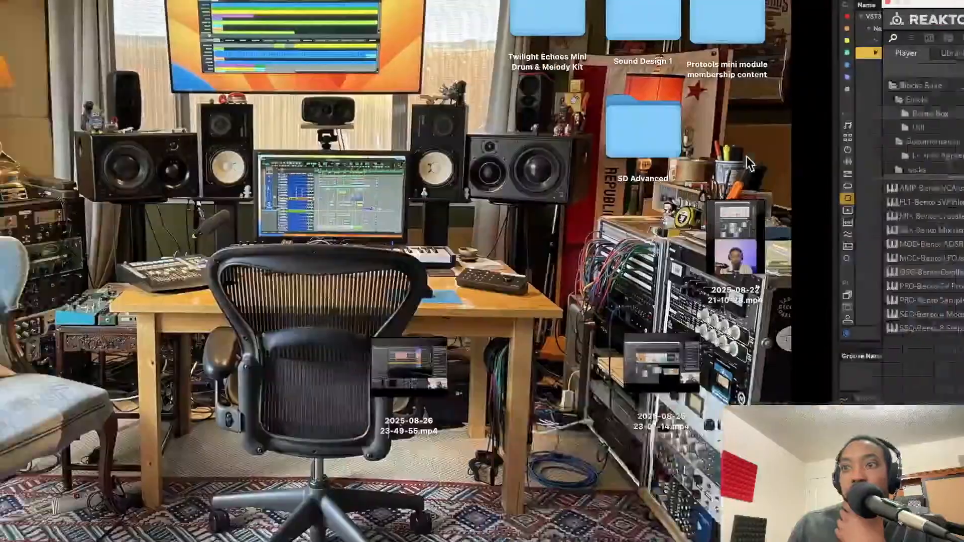
{"action": "key", "text": "ctrl+Right"}
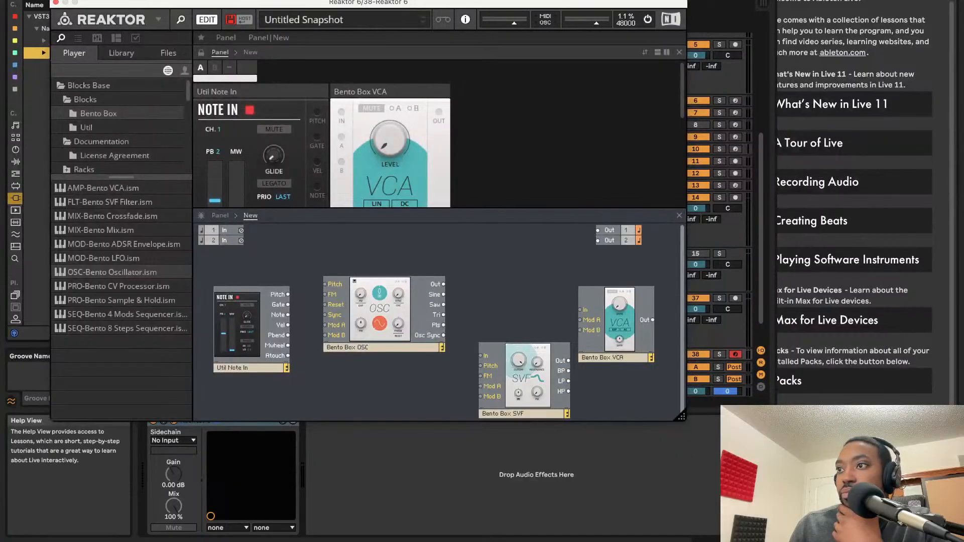
{"action": "key", "text": "super+alt+p"}
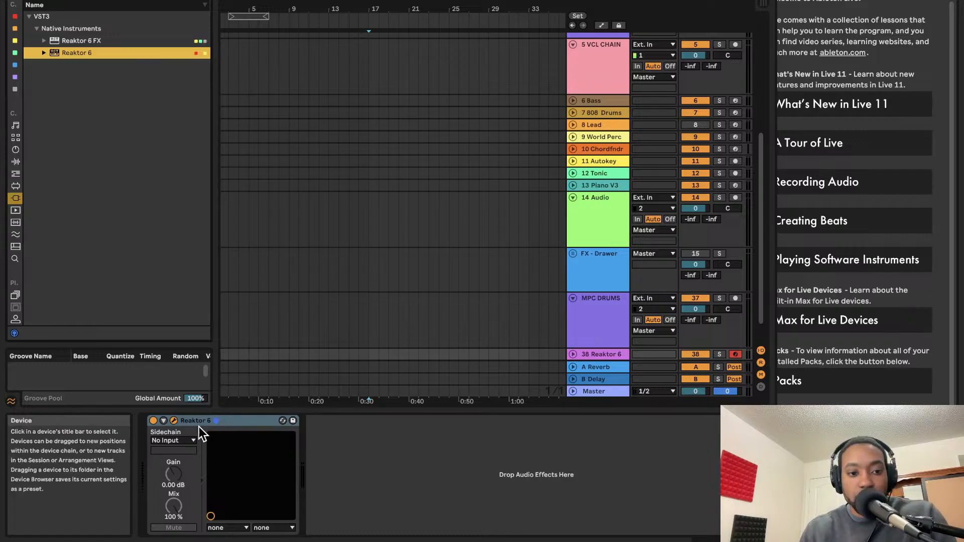
{"action": "left_click", "coordinate": [173, 420]}
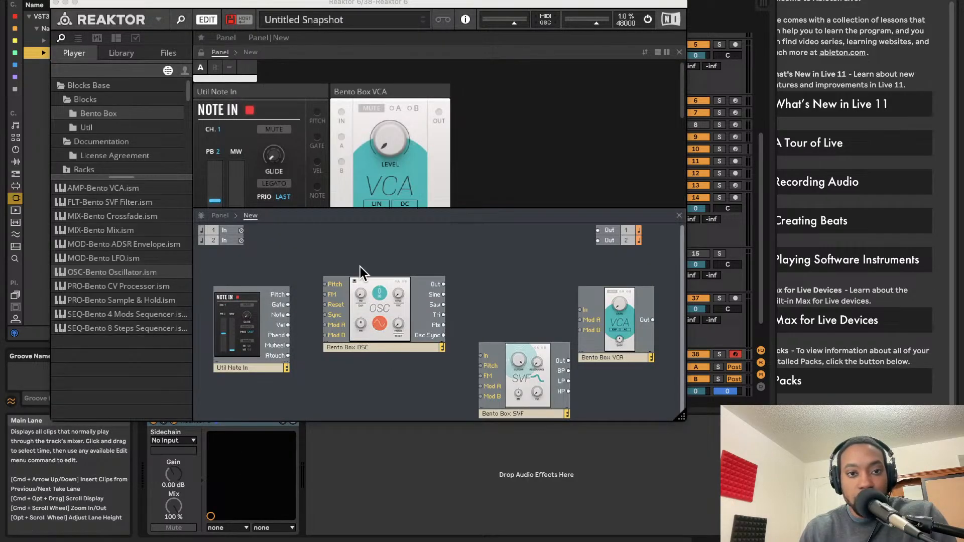
- Rearrange the panel view by moving the Bento Box VCA after the oscillator and the Bento Box OSC beside the Note In block
{"action": "scroll", "coordinate": [368, 163], "scroll_direction": "down", "scroll_amount": 5}
{"action": "scroll", "coordinate": [367, 159], "scroll_direction": "up", "scroll_amount": 5}
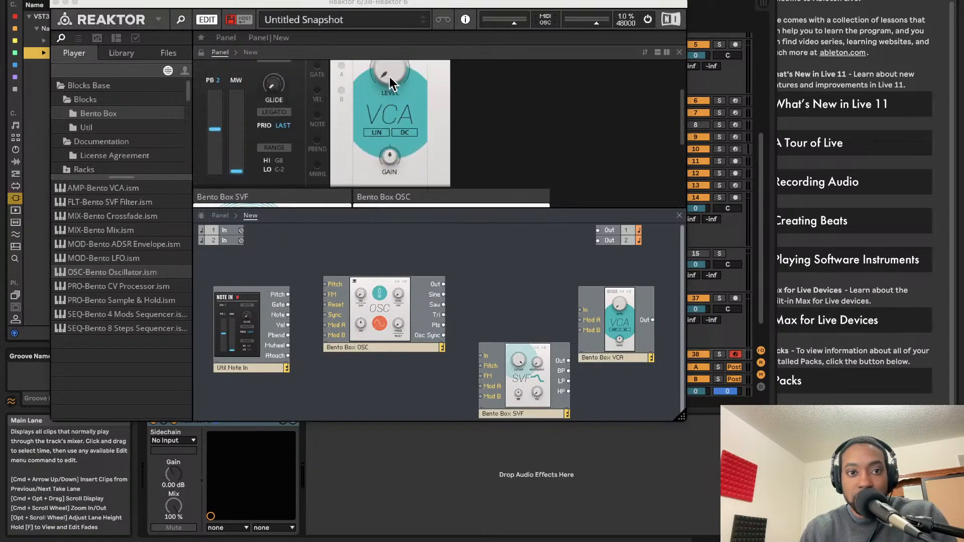
{"action": "left_click_drag", "start_coordinate": [393, 89], "coordinate": [610, 198]}
{"action": "left_click_drag", "start_coordinate": [508, 162], "coordinate": [509, 75]}
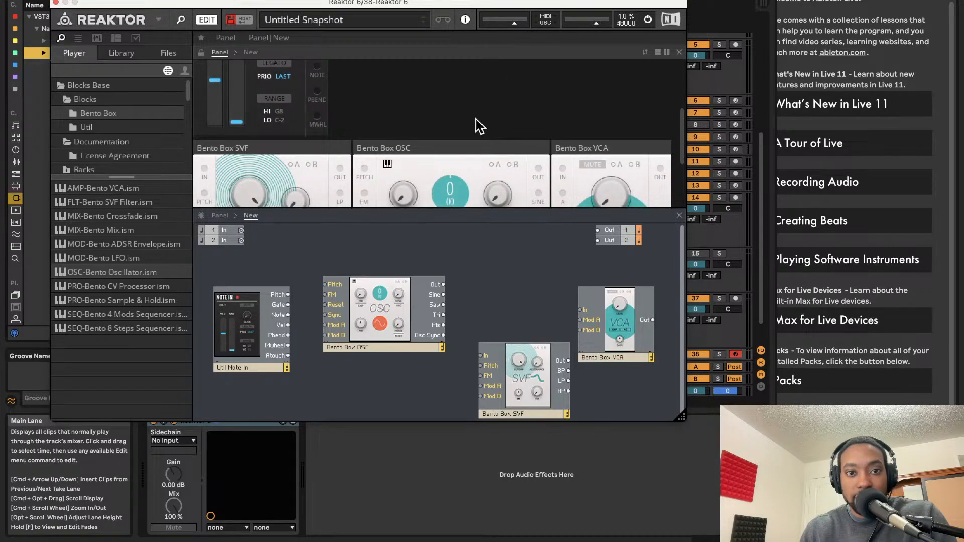
{"action": "left_click_drag", "start_coordinate": [472, 146], "coordinate": [467, 65]}
{"action": "scroll", "coordinate": [472, 153], "scroll_direction": "up", "scroll_amount": 3}
{"action": "scroll", "coordinate": [399, 152], "scroll_direction": "up", "scroll_amount": 3}
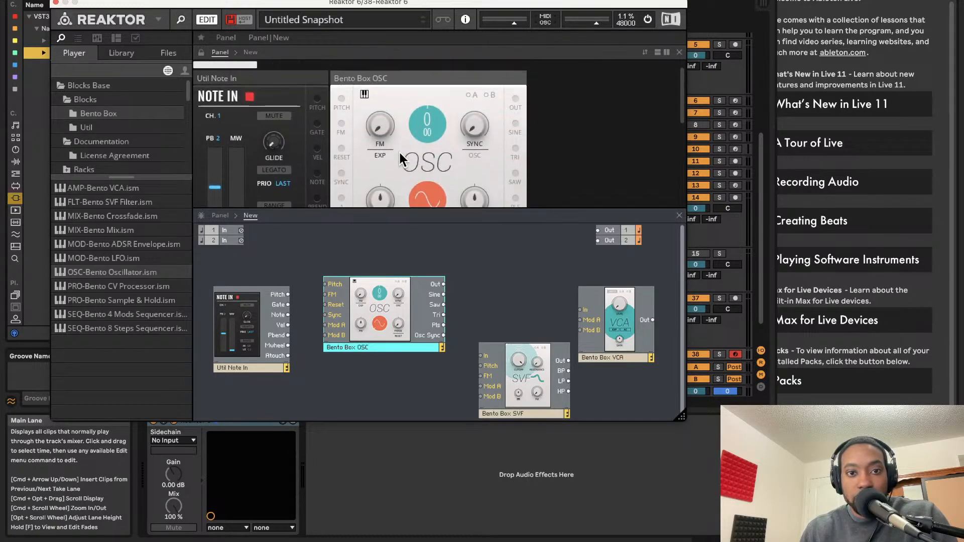
{"action": "scroll", "coordinate": [390, 325], "scroll_direction": "up", "scroll_amount": 1}
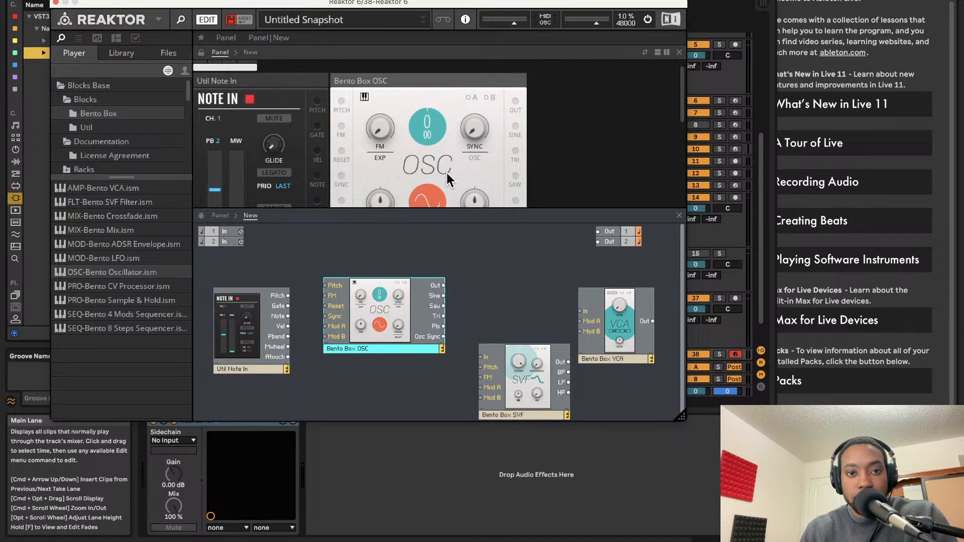
- Set the Bento Box OSC waveform to sawtooth and duplicate the block, placing the copy below the original in the structure
{"action": "scroll", "coordinate": [446, 171], "scroll_direction": "down", "scroll_amount": 3}
{"action": "left_click", "coordinate": [425, 158]}
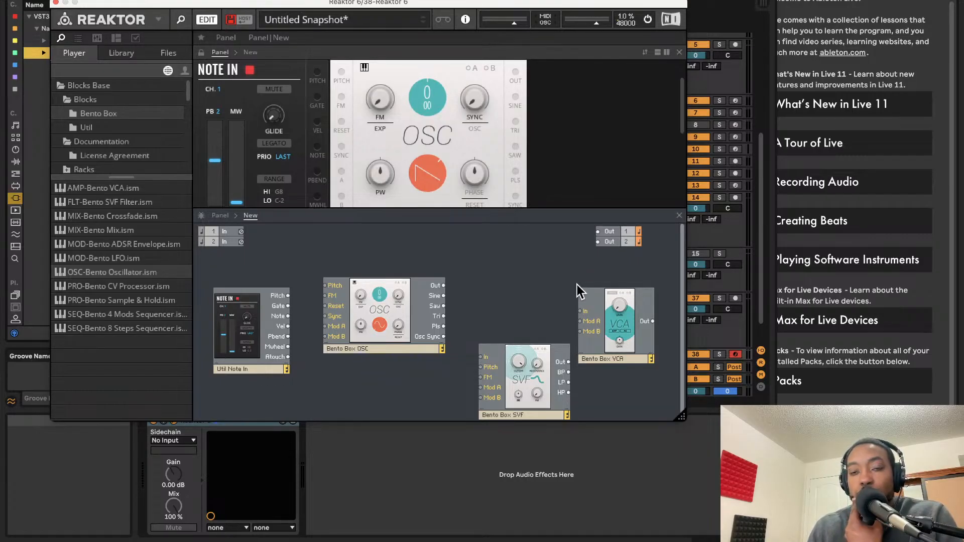
{"action": "right_click", "coordinate": [396, 308]}
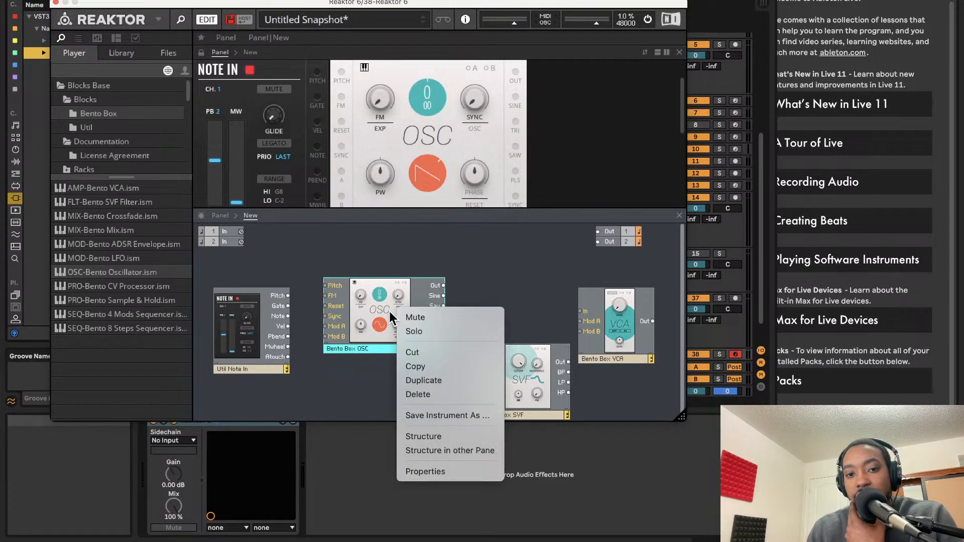
{"action": "left_click", "coordinate": [420, 380]}
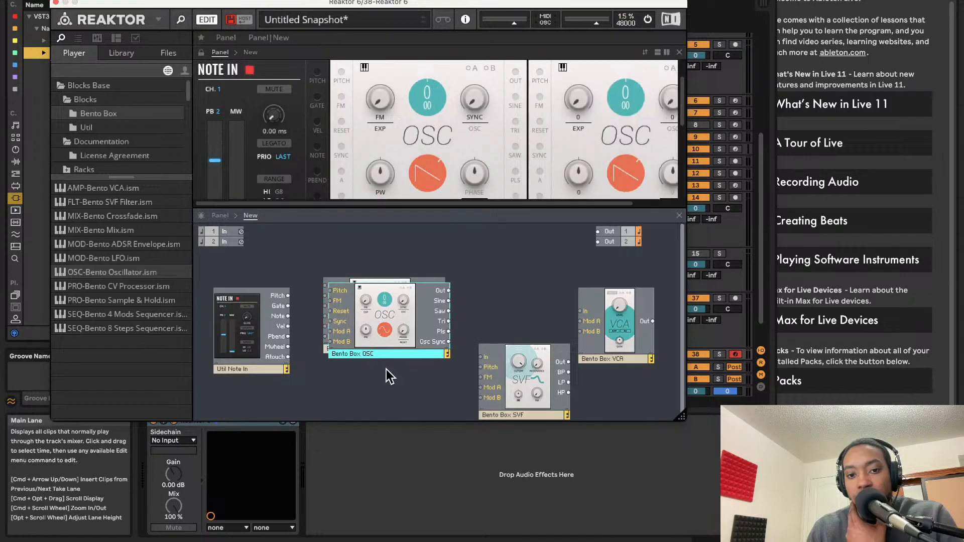
{"action": "left_click_drag", "start_coordinate": [383, 330], "coordinate": [379, 385]}
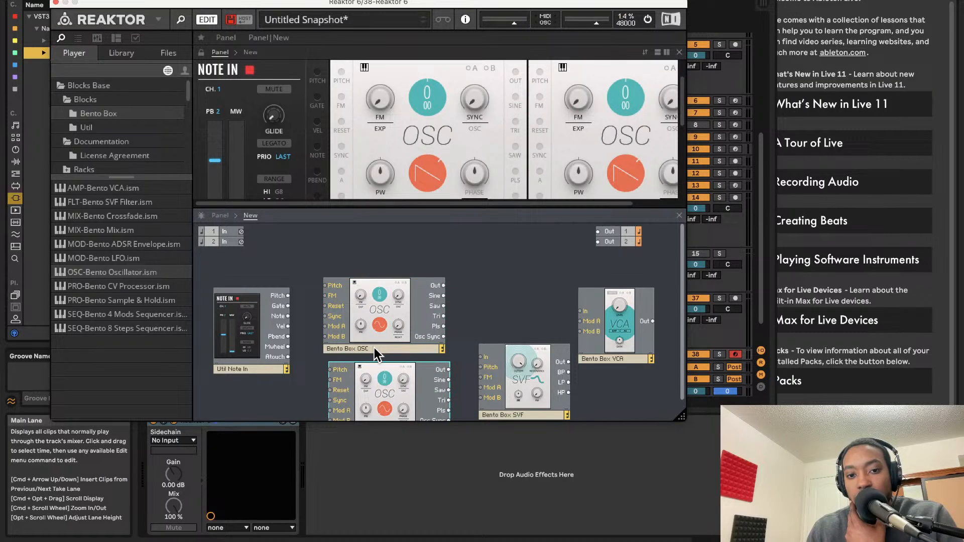
- Rename the original oscillator block as Bento Box OSC 1
{"action": "double_click", "coordinate": [374, 348]}
{"action": "left_click", "coordinate": [374, 347]}
{"action": "type", "text": "1"}
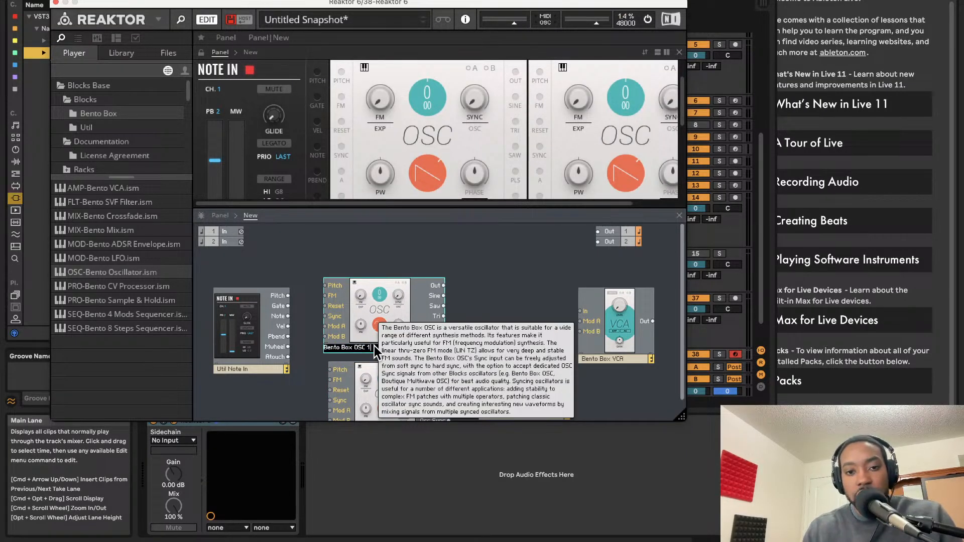
{"action": "scroll", "coordinate": [345, 357], "scroll_direction": "down", "scroll_amount": 1}
{"action": "scroll", "coordinate": [332, 374], "scroll_direction": "down", "scroll_amount": 3}
{"action": "key", "text": "Return"}
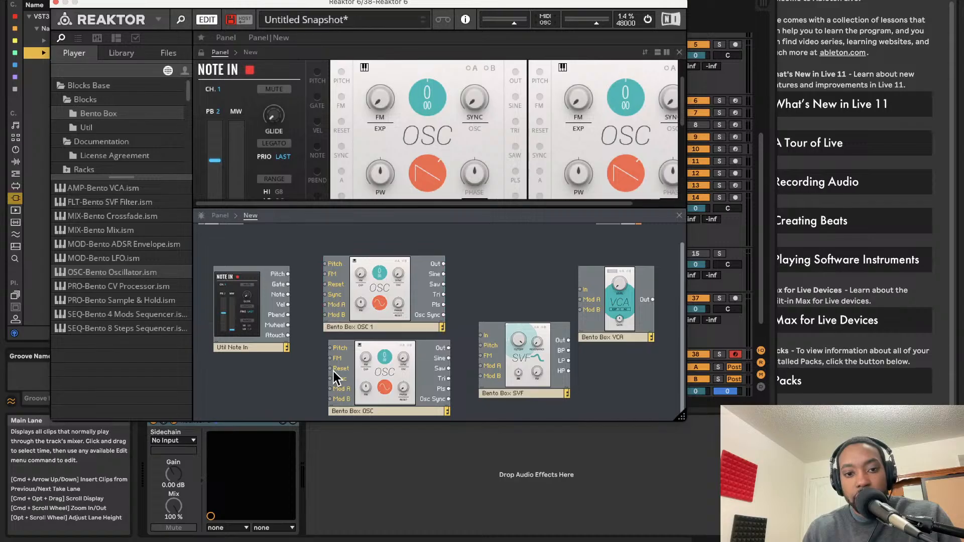
- Rename the duplicated oscillator block as Bento Box OSC 2
{"action": "double_click", "coordinate": [374, 409]}
{"action": "left_click", "coordinate": [377, 410]}
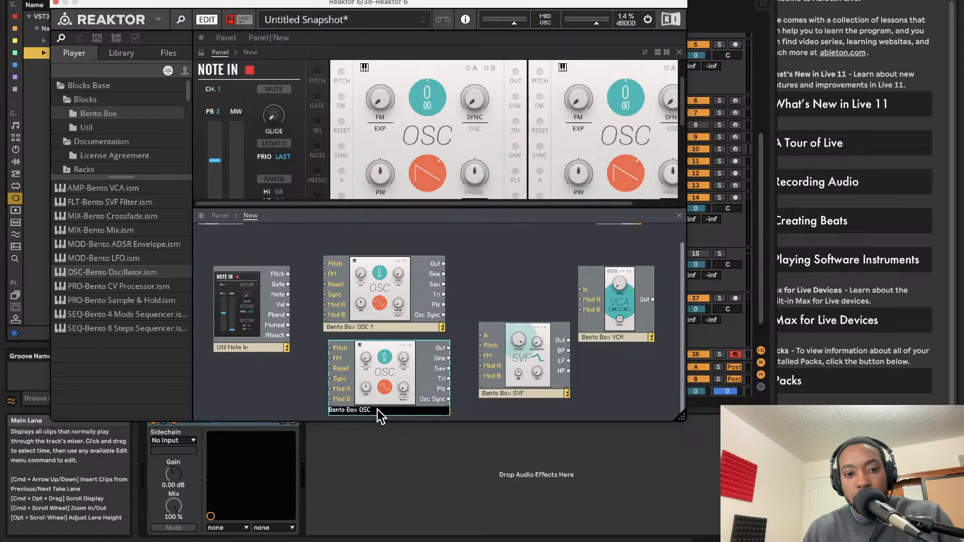
{"action": "type", "text": "2"}
{"action": "key", "text": "Return"}
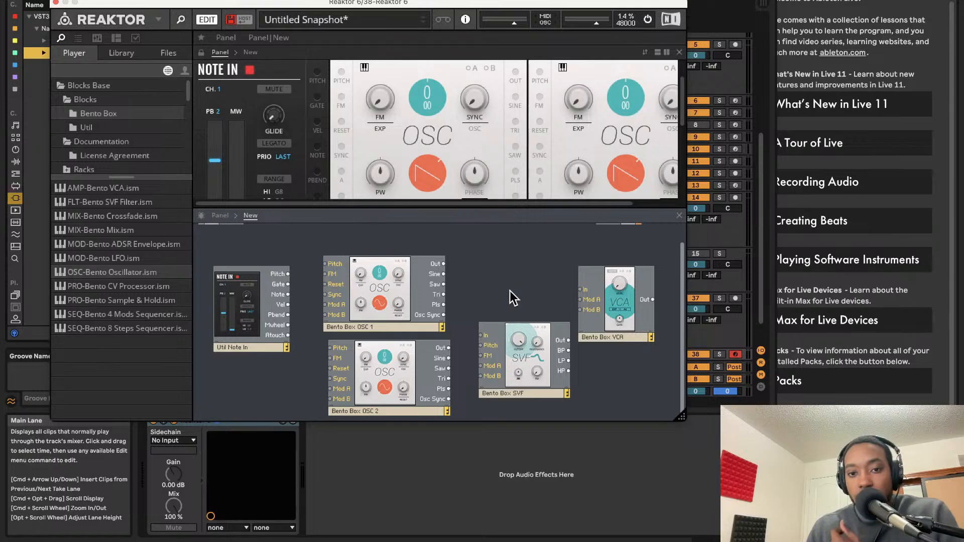
- Try to wire both oscillators' Out ports directly to the Bento Box SVF's In port, and remove the connection
{"action": "left_click_drag", "start_coordinate": [444, 264], "coordinate": [492, 339]}
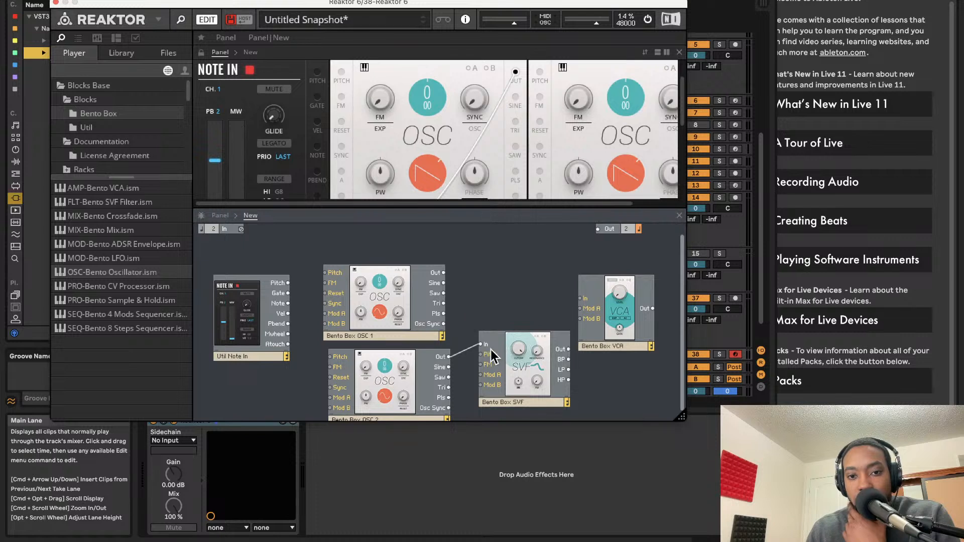
{"action": "left_click_drag", "start_coordinate": [443, 272], "coordinate": [481, 340]}
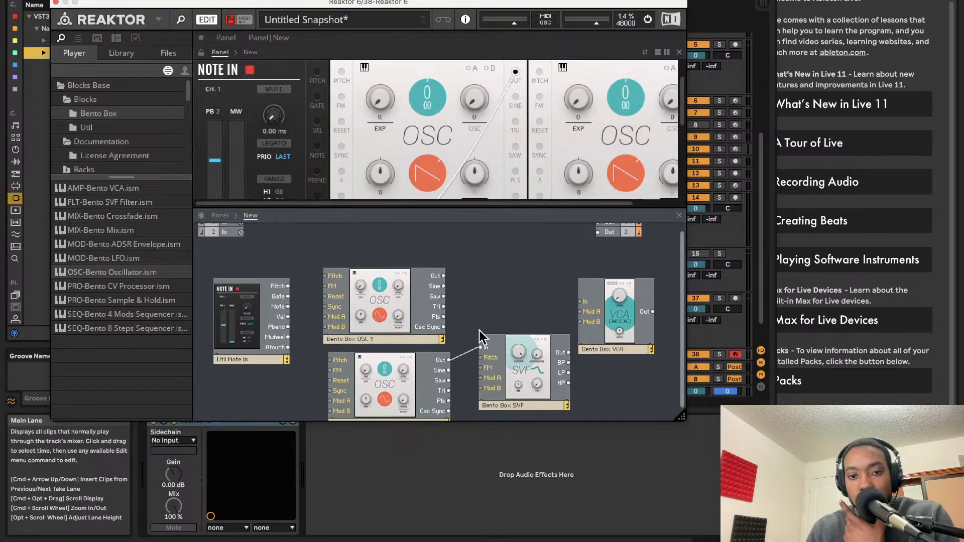
{"action": "key", "text": "Delete"}
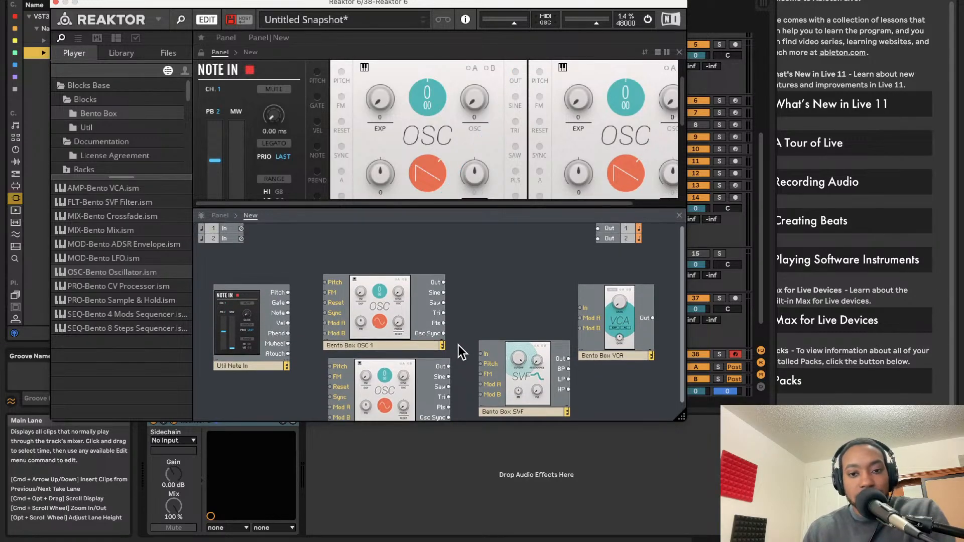
- Add a Bento Mix block and route OSC 1 into In 1, OSC 2 into In 2 and its output into the SVF's In port
{"action": "left_click_drag", "start_coordinate": [129, 234], "coordinate": [440, 267]}
{"action": "scroll", "coordinate": [492, 281], "scroll_direction": "down", "scroll_amount": 1}
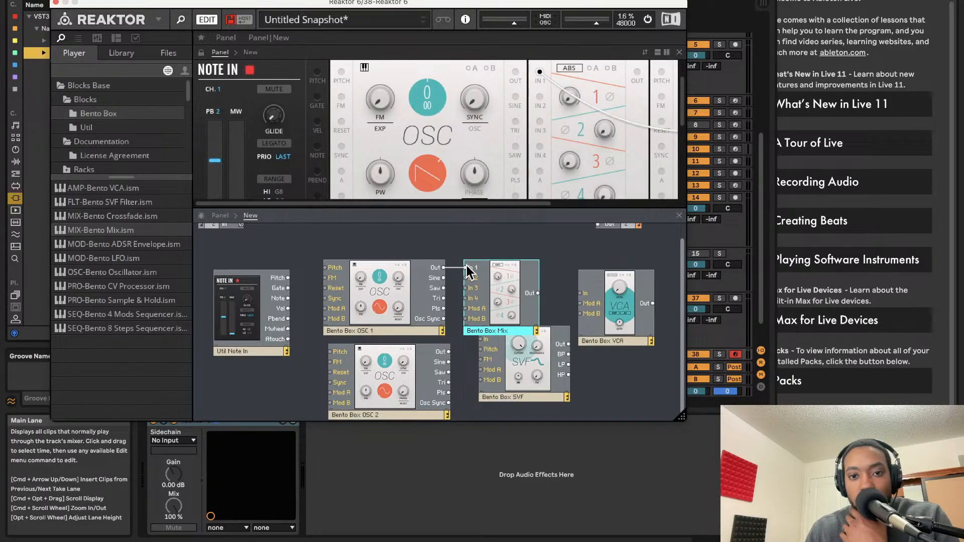
{"action": "left_click_drag", "start_coordinate": [446, 336], "coordinate": [448, 349]}
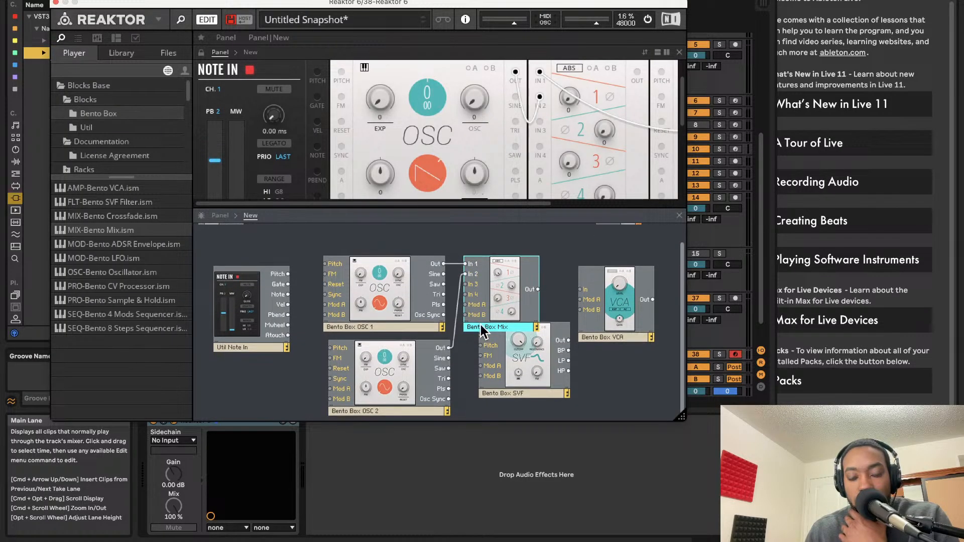
{"action": "left_click_drag", "start_coordinate": [514, 293], "coordinate": [569, 350]}
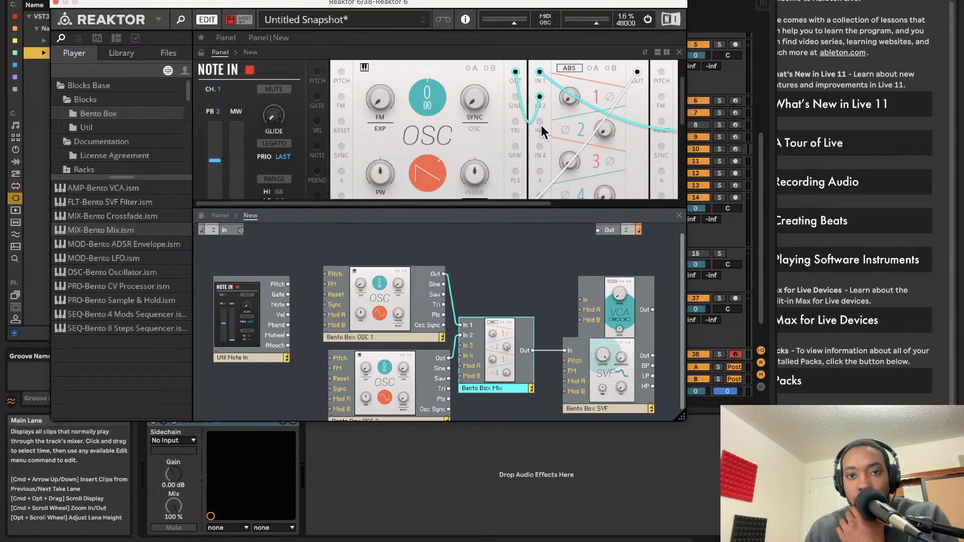
- Set the Bento Mix levels to 25.0 for channel 1 and 22.7 for channel 2
{"action": "scroll", "coordinate": [565, 90], "scroll_direction": "up", "scroll_amount": 1}
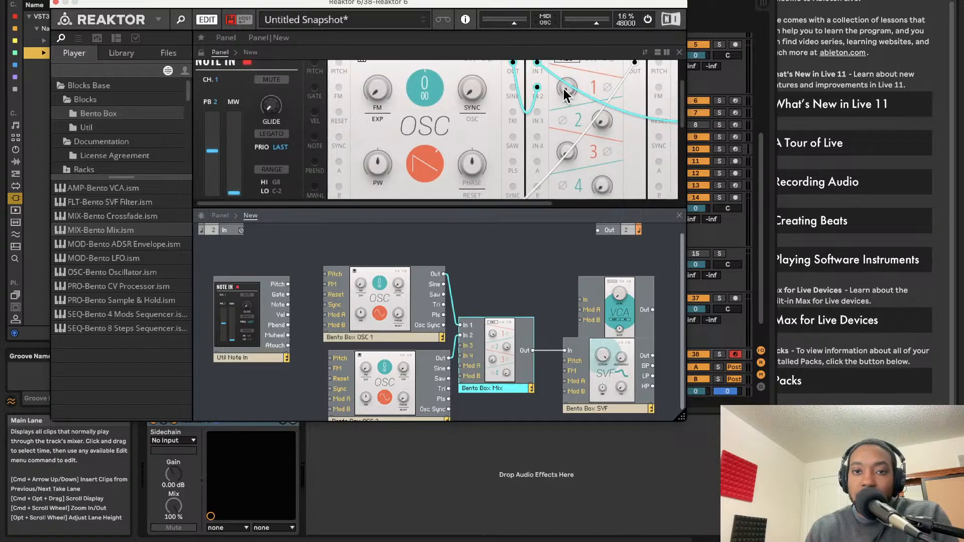
{"action": "left_click_drag", "start_coordinate": [566, 91], "coordinate": [563, 12]}
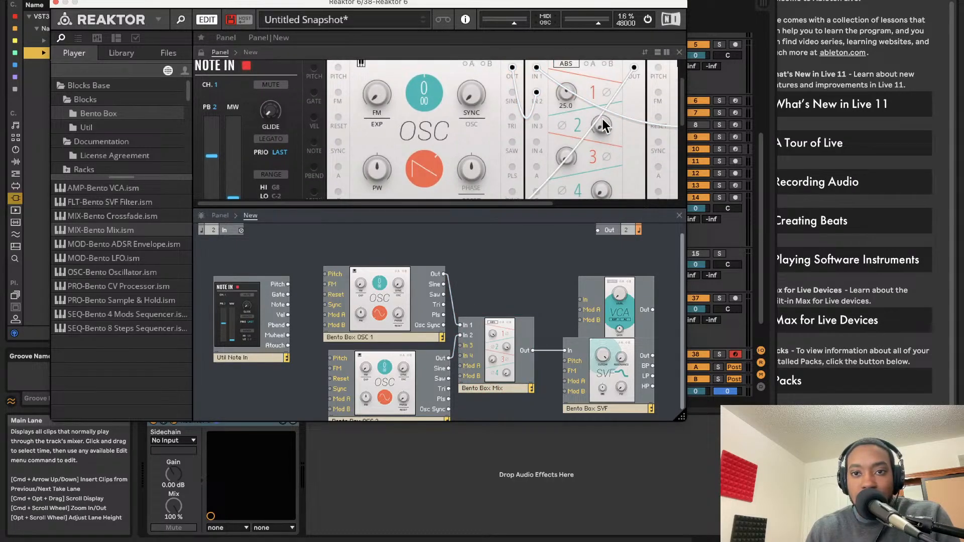
{"action": "left_click_drag", "start_coordinate": [603, 119], "coordinate": [596, 56]}
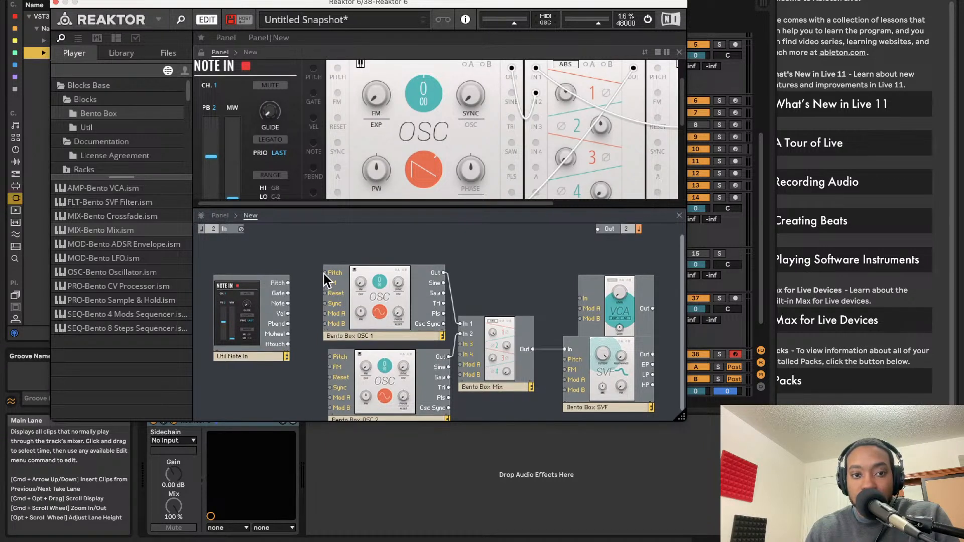
- Connect the Note In block's Pitch output to the Pitch inputs of OSC 1 and OSC 2
{"action": "left_click_drag", "start_coordinate": [279, 286], "coordinate": [288, 281]}
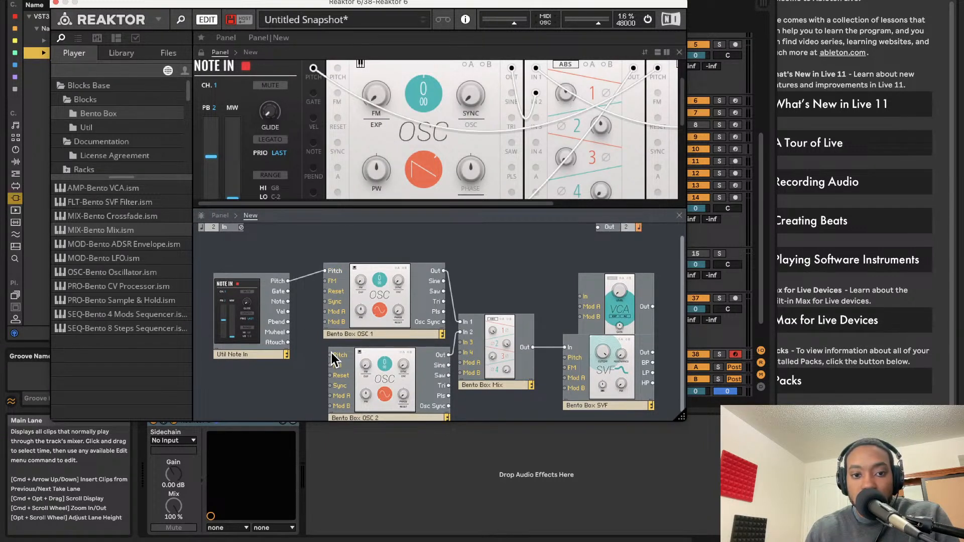
{"action": "left_click_drag", "start_coordinate": [329, 354], "coordinate": [288, 281]}
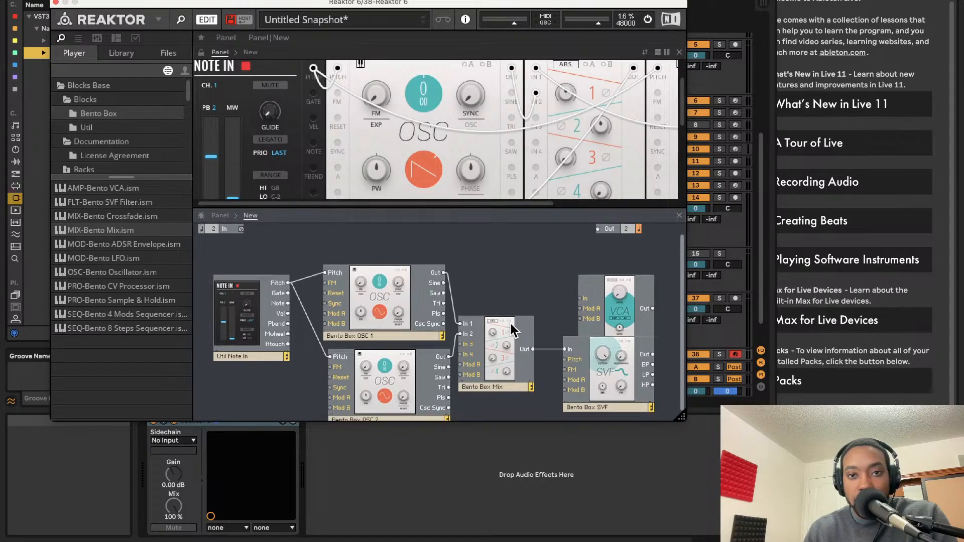
- Move the Bento Box SVF above the mixer and wire its Out through the VCA to outputs 1 and 2
{"action": "scroll", "coordinate": [507, 329], "scroll_direction": "down", "scroll_amount": 1}
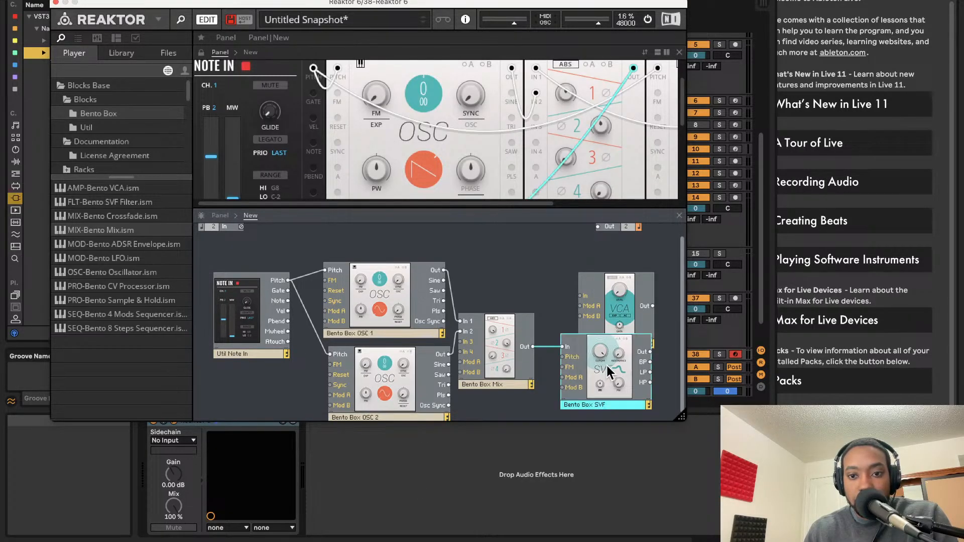
{"action": "left_click_drag", "start_coordinate": [607, 365], "coordinate": [487, 254]}
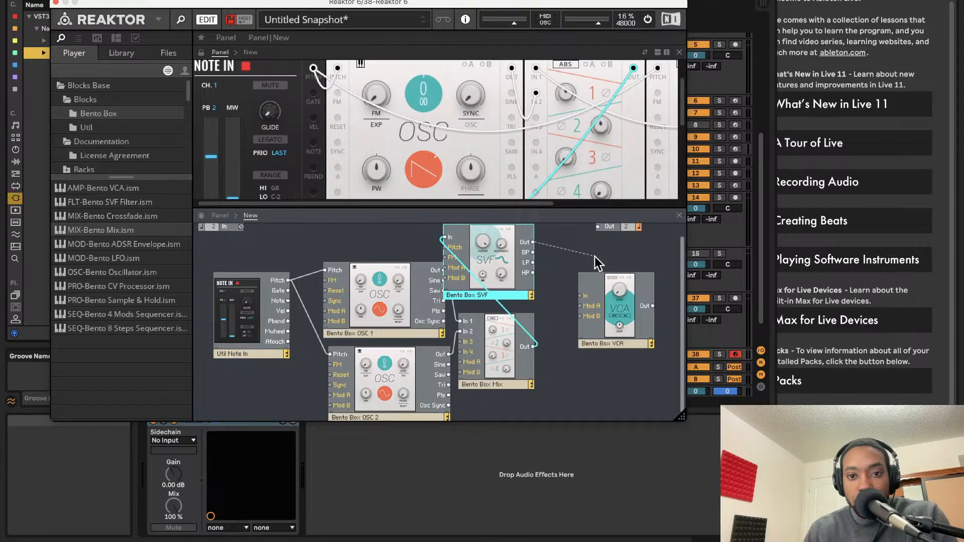
{"action": "left_click_drag", "start_coordinate": [595, 257], "coordinate": [580, 297]}
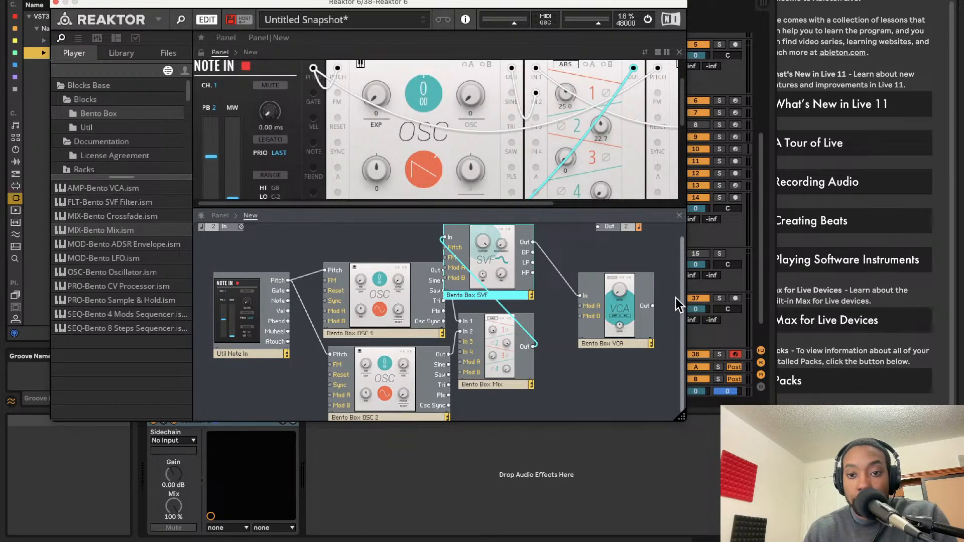
{"action": "scroll", "coordinate": [627, 261], "scroll_direction": "up", "scroll_amount": 1}
{"action": "left_click_drag", "start_coordinate": [596, 211], "coordinate": [597, 232]}
{"action": "left_click_drag", "start_coordinate": [652, 314], "coordinate": [596, 242]}
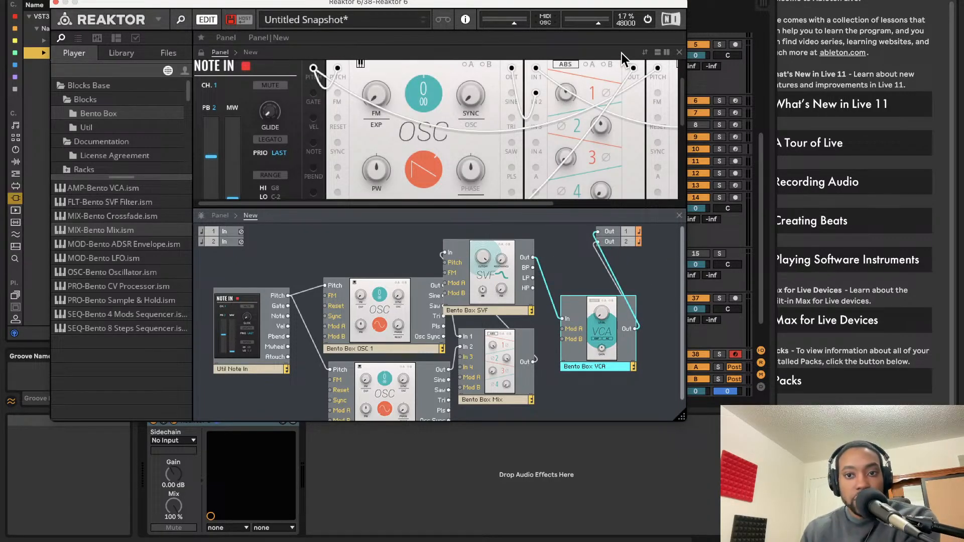
- Move the Bento Mix block after OSC 2 and OSC 1 in the panel view
{"action": "left_click", "coordinate": [563, 90]}
{"action": "scroll", "coordinate": [567, 162], "scroll_direction": "right", "scroll_amount": 5}
{"action": "scroll", "coordinate": [426, 150], "scroll_direction": "down", "scroll_amount": 2}
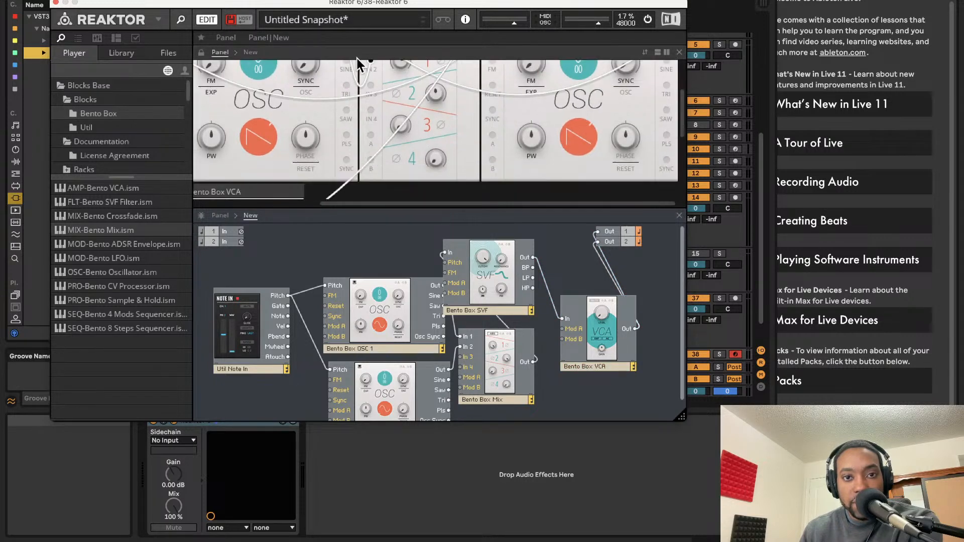
{"action": "scroll", "coordinate": [371, 75], "scroll_direction": "up", "scroll_amount": 4}
{"action": "left_click_drag", "start_coordinate": [394, 91], "coordinate": [589, 91]}
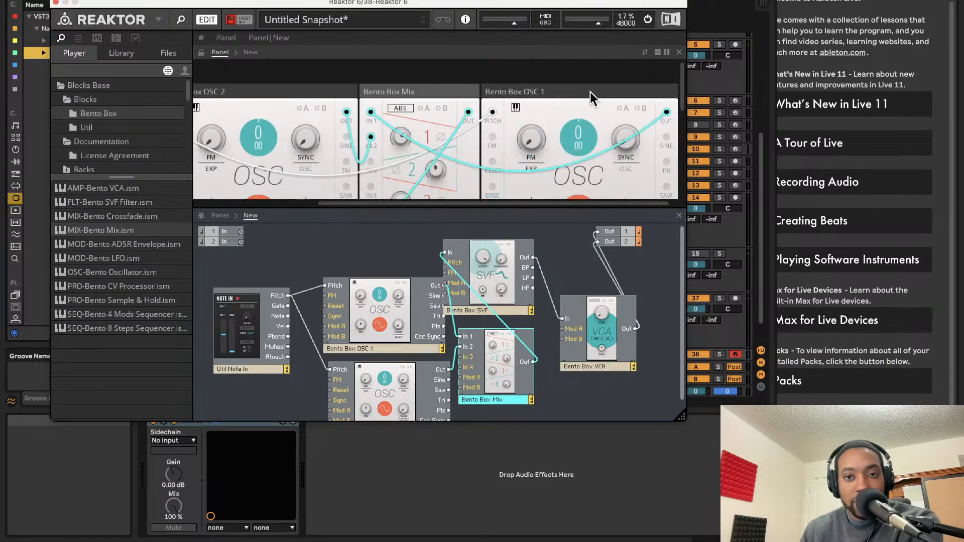
{"action": "left_click_drag", "start_coordinate": [459, 94], "coordinate": [670, 90]}
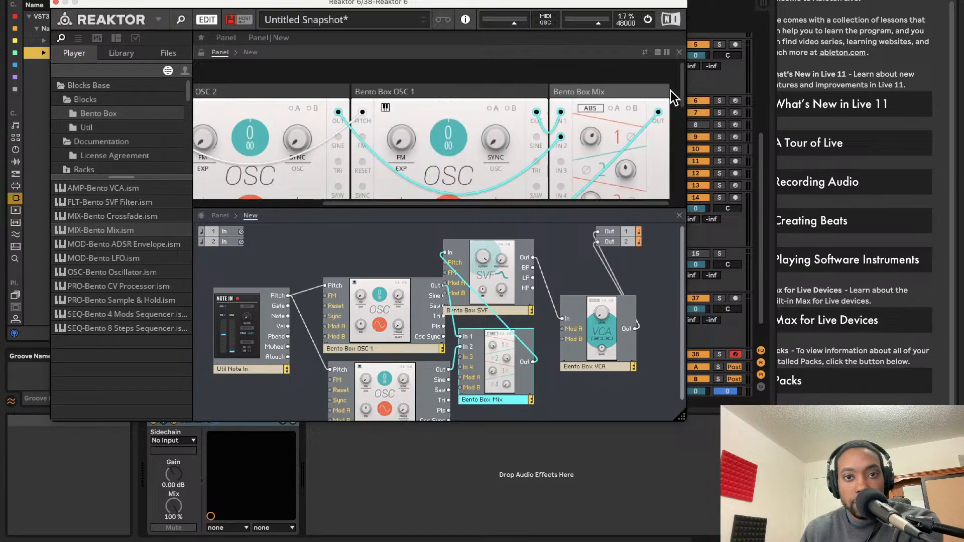
- Reorder the panel blocks so that Note In comes first, followed by OSC 1, OSC 2 and Bento Mix
{"action": "left_click_drag", "start_coordinate": [496, 90], "coordinate": [245, 89]}
{"action": "scroll", "coordinate": [346, 103], "scroll_direction": "down", "scroll_amount": 4}
{"action": "scroll", "coordinate": [339, 103], "scroll_direction": "up", "scroll_amount": 5}
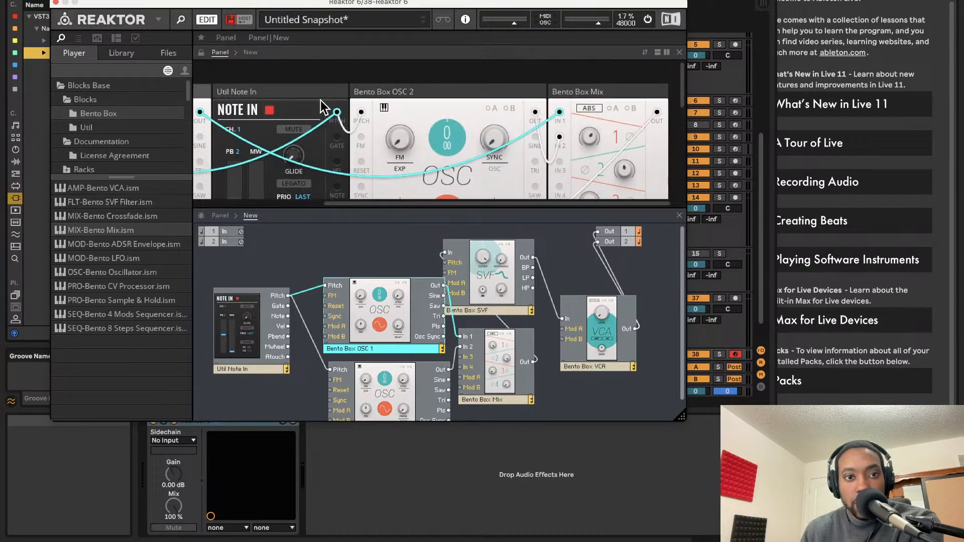
{"action": "left_click_drag", "start_coordinate": [314, 93], "coordinate": [126, 84]}
- Raise the Bento Box VCA's Level to test the sound and turn it back down
{"action": "scroll", "coordinate": [318, 103], "scroll_direction": "down", "scroll_amount": 5}
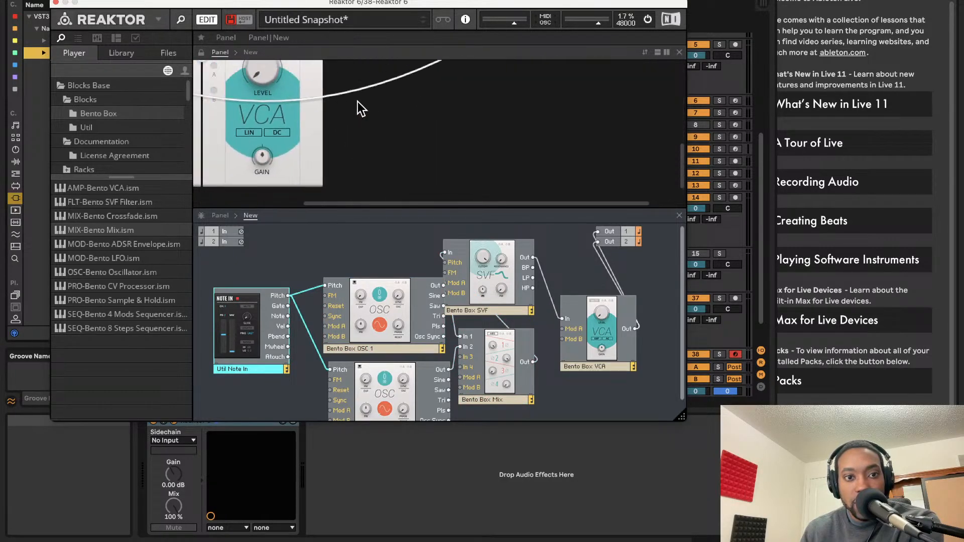
{"action": "left_click_drag", "start_coordinate": [258, 78], "coordinate": [256, 32]}
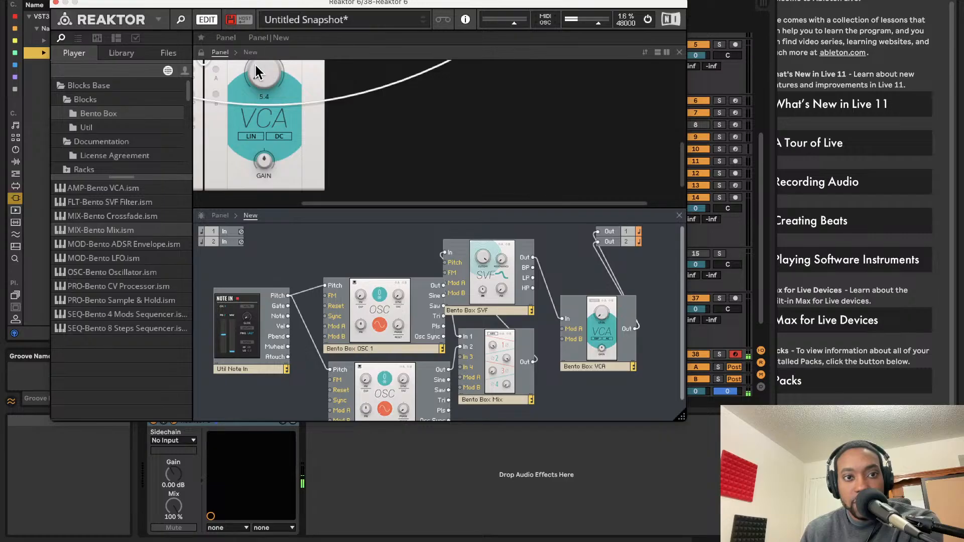
{"action": "scroll", "coordinate": [342, 120], "scroll_direction": "up", "scroll_amount": 3}
{"action": "scroll", "coordinate": [342, 120], "scroll_direction": "left", "scroll_amount": 3}
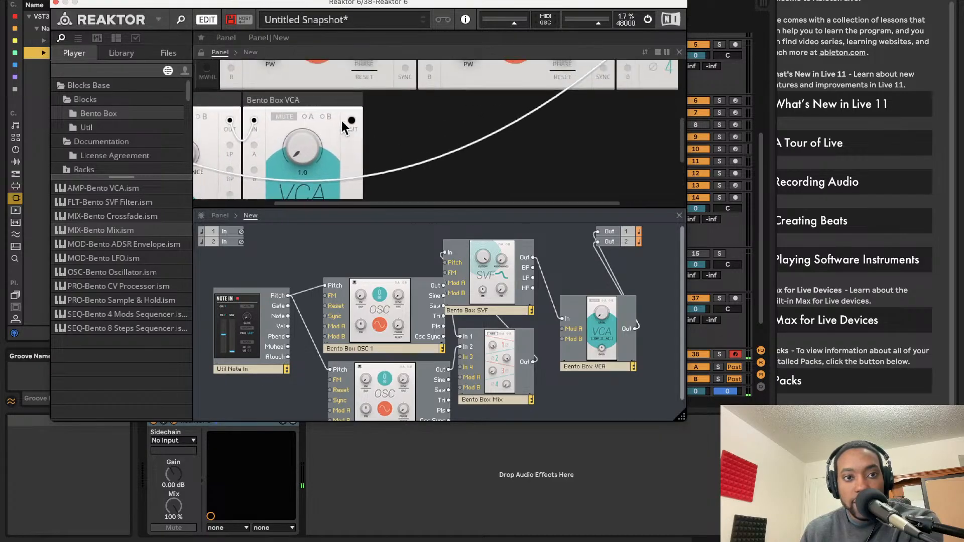
{"action": "left_click_drag", "start_coordinate": [381, 180], "coordinate": [384, 169]}
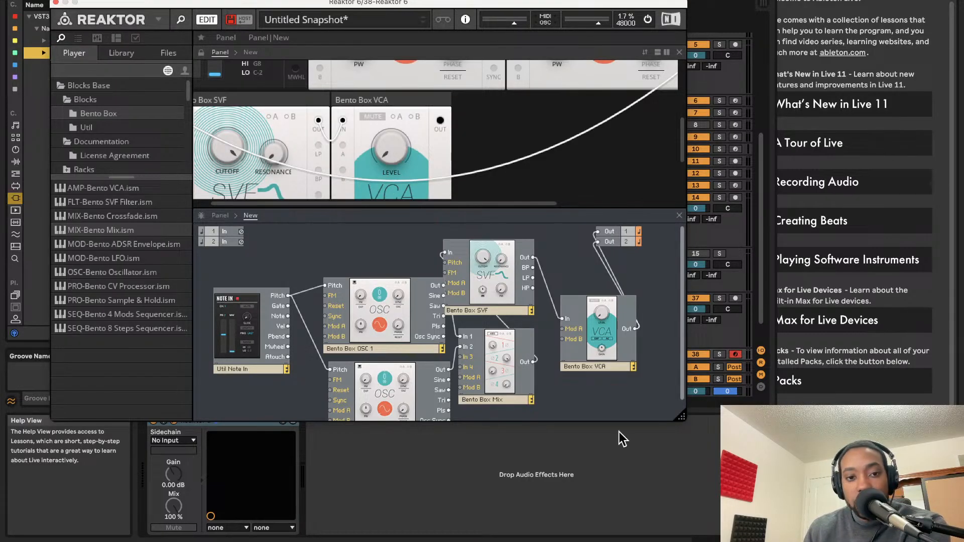
- Change the OSC 2 block's waveform from saw to sine in the panel
{"action": "scroll", "coordinate": [482, 133], "scroll_direction": "up", "scroll_amount": 5}
{"action": "scroll", "coordinate": [494, 148], "scroll_direction": "down", "scroll_amount": 2}
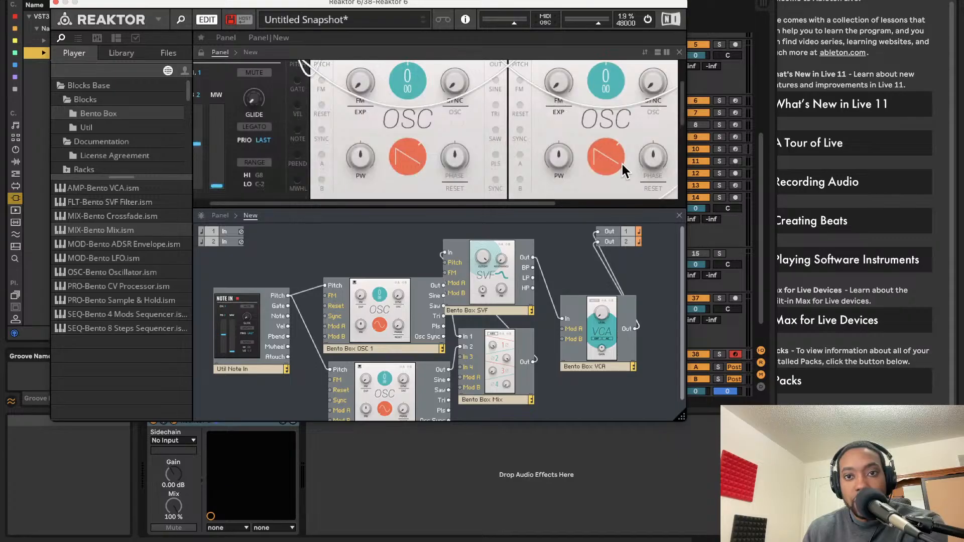
{"action": "scroll", "coordinate": [608, 191], "scroll_direction": "up", "scroll_amount": 2}
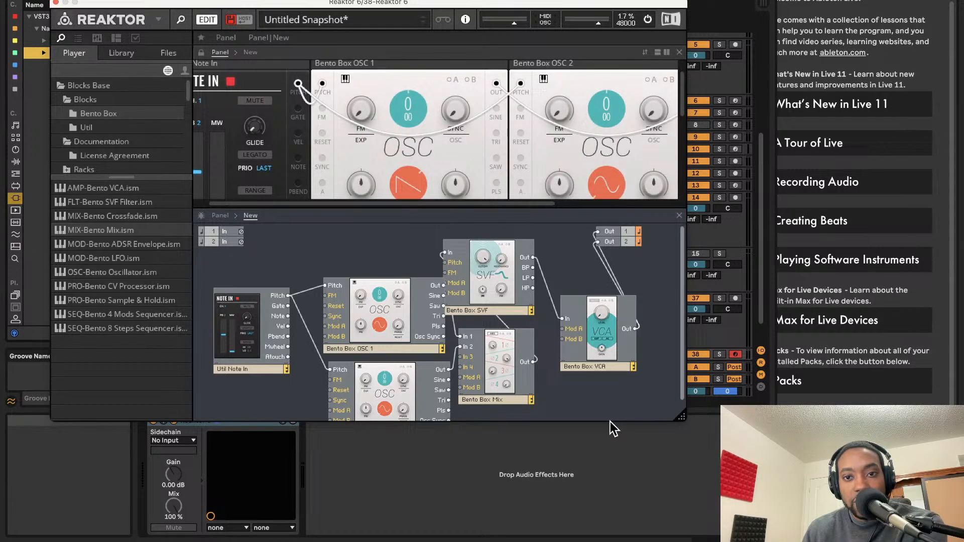
- Turn up the VCA's Level and set the SVF's Cutoff to 4.27 kHz
{"action": "scroll", "coordinate": [403, 119], "scroll_direction": "down", "scroll_amount": 10}
{"action": "scroll", "coordinate": [303, 123], "scroll_direction": "up", "scroll_amount": 1}
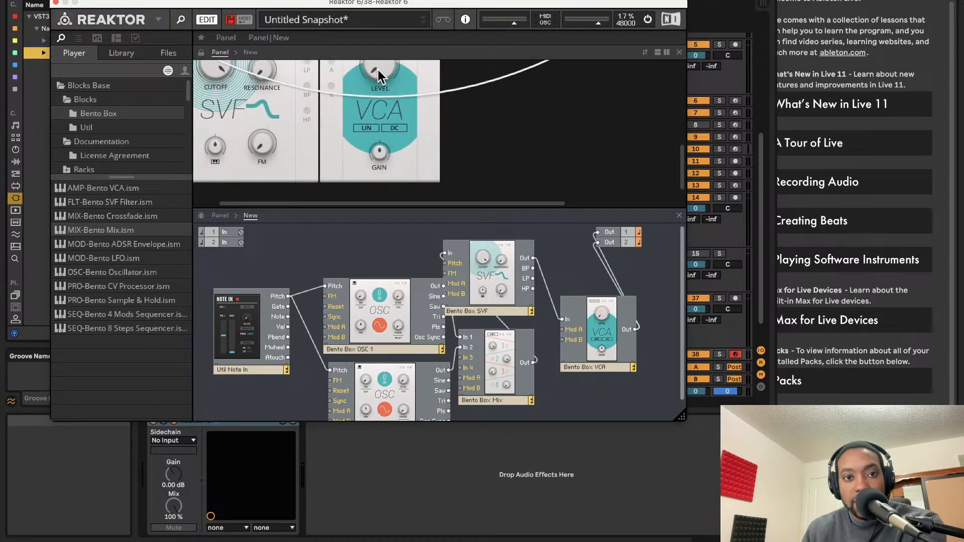
{"action": "scroll", "coordinate": [464, 104], "scroll_direction": "up", "scroll_amount": 2}
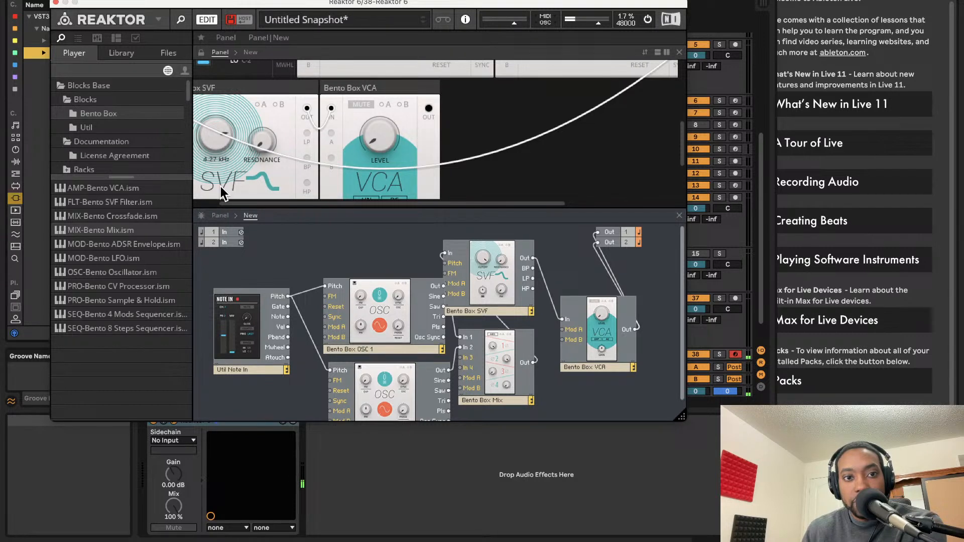
{"action": "scroll", "coordinate": [486, 143], "scroll_direction": "up", "scroll_amount": 2}
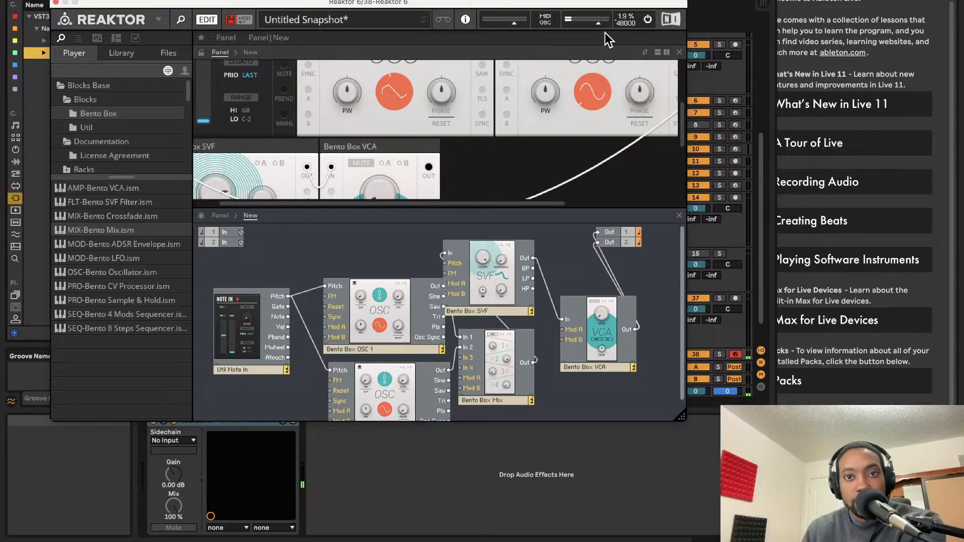
- Try OSC 1 at 19.45 Hz and OSC 2 at 8.18 Hz with keyboard tracking off, and switch tracking back on for both
{"action": "scroll", "coordinate": [683, 149], "scroll_direction": "up", "scroll_amount": 2}
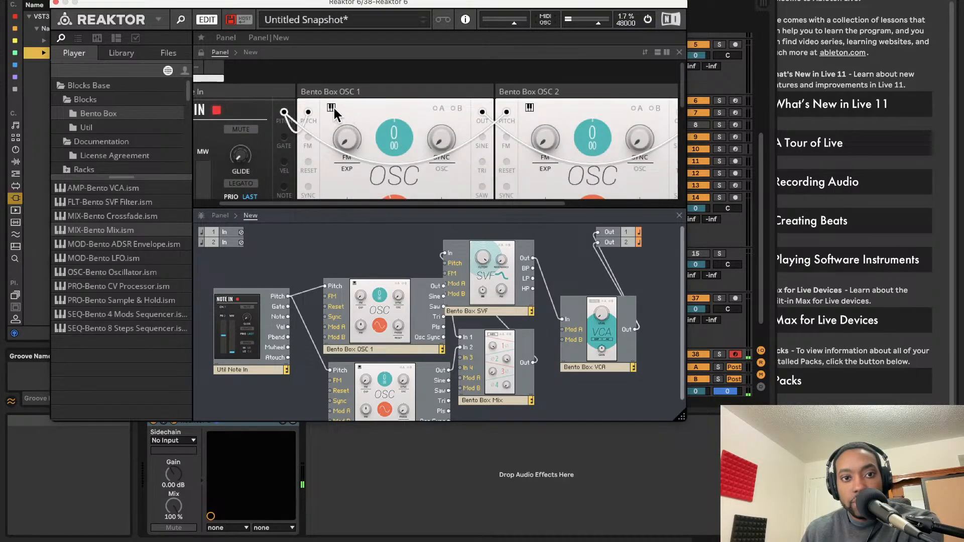
{"action": "left_click", "coordinate": [332, 107]}
{"action": "left_click_drag", "start_coordinate": [387, 130], "coordinate": [393, 151]}
{"action": "mouse_move", "coordinate": [400, 87]}
{"action": "left_mouse_down"}
{"action": "mouse_move", "coordinate": [402, 40]}
{"action": "mouse_move", "coordinate": [403, 70]}
{"action": "left_mouse_up"}
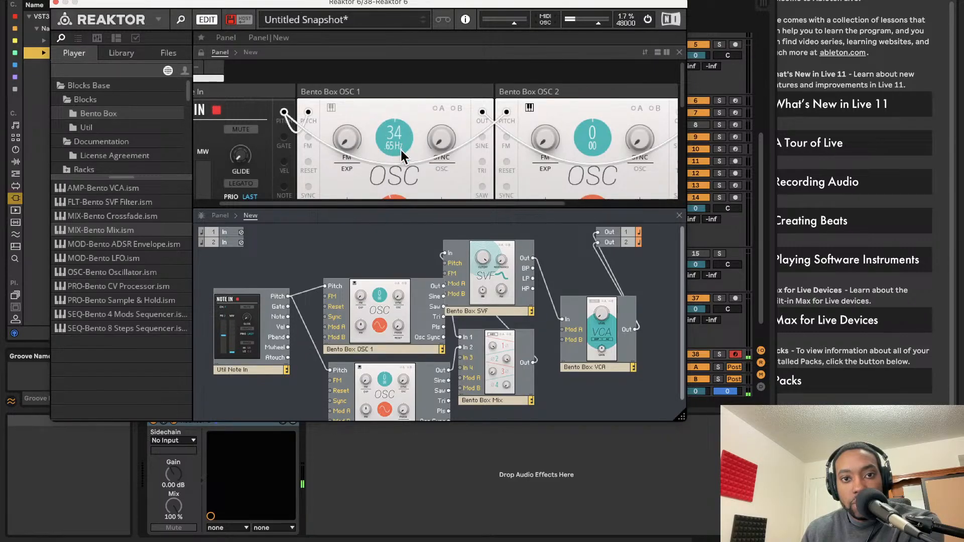
{"action": "left_click_drag", "start_coordinate": [595, 142], "coordinate": [588, 201]}
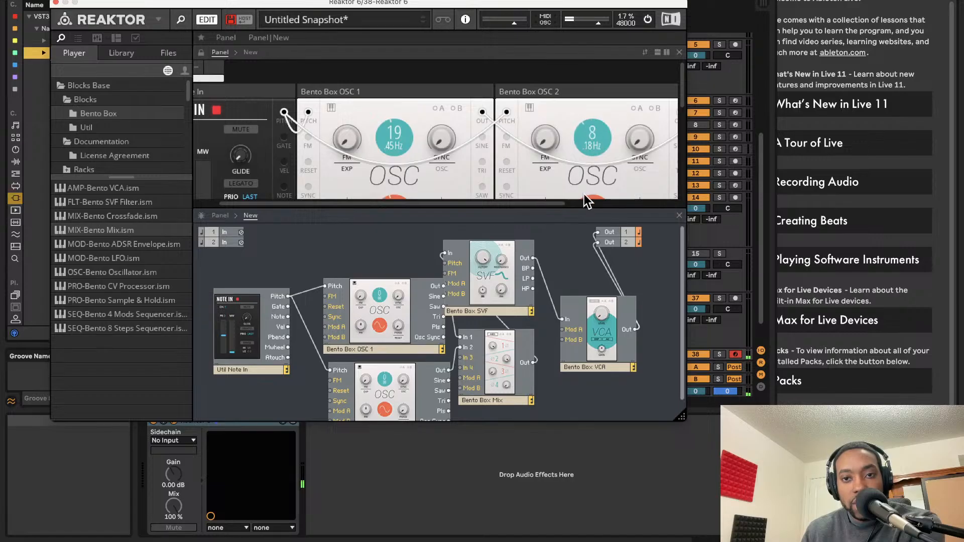
{"action": "left_click", "coordinate": [530, 106]}
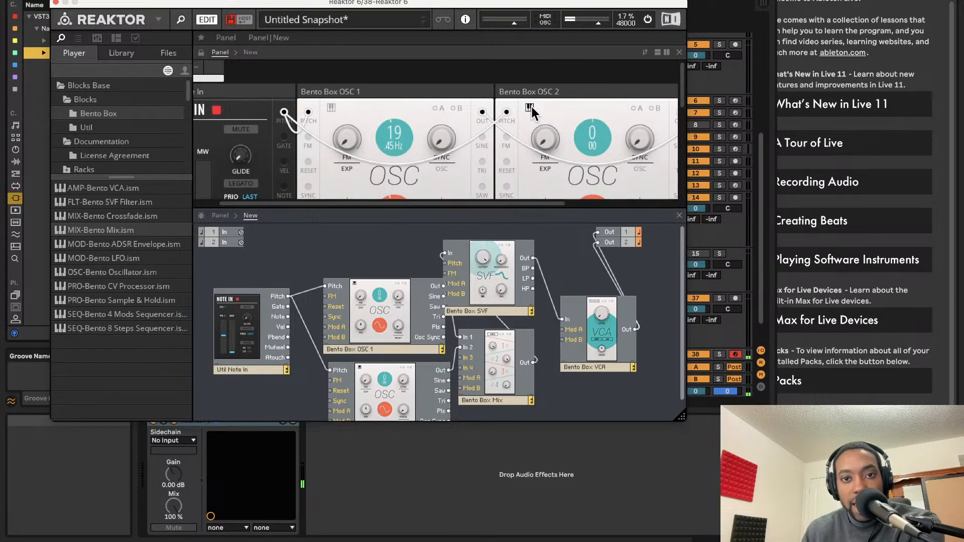
{"action": "left_click", "coordinate": [331, 107]}
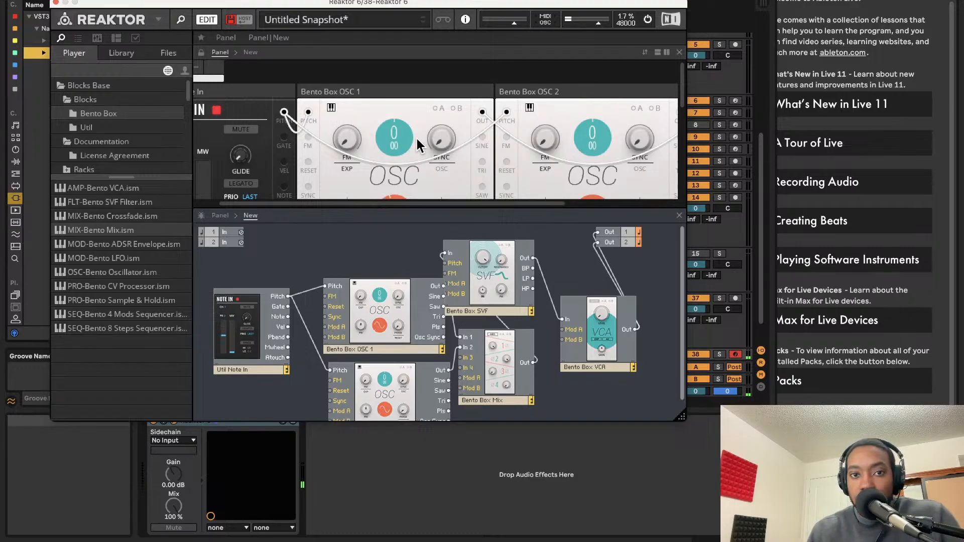
- Tune OSC 1 to -12 semitones with a fine offset of -5, and change its waveform to a sine
{"action": "mouse_move", "coordinate": [387, 212]}
{"action": "left_mouse_down"}
{"action": "mouse_move", "coordinate": [388, 231]}
{"action": "mouse_move", "coordinate": [392, 195]}
{"action": "left_mouse_up"}
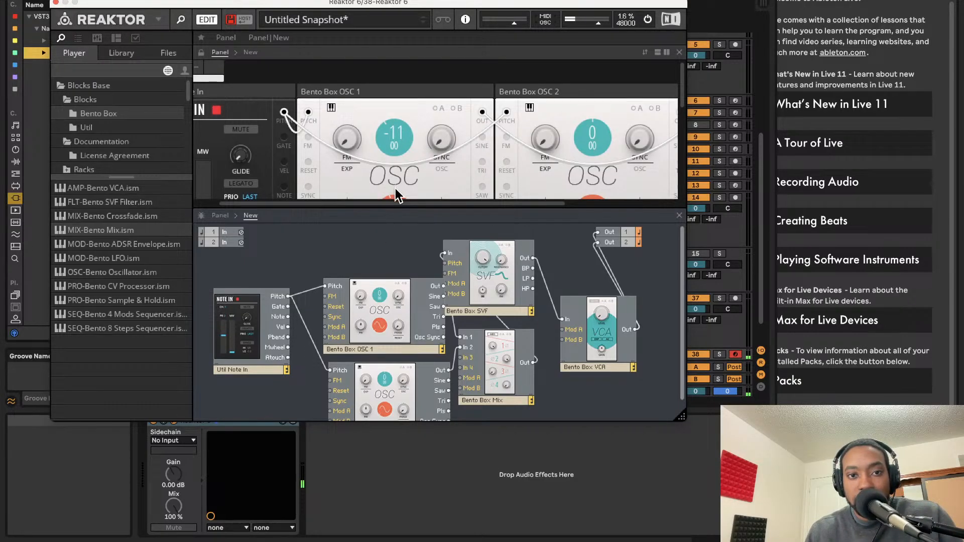
{"action": "left_click_drag", "start_coordinate": [398, 151], "coordinate": [397, 153]}
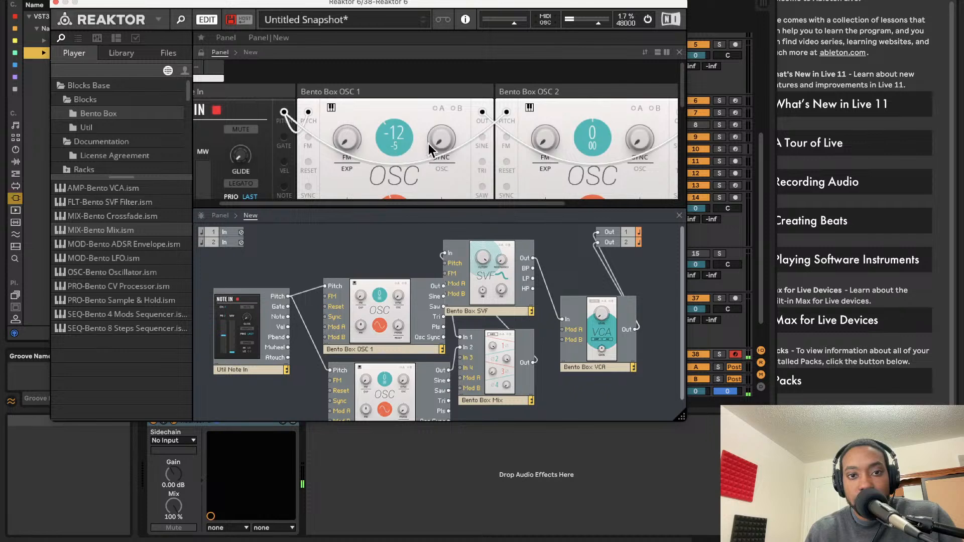
{"action": "scroll", "coordinate": [595, 160], "scroll_direction": "down", "scroll_amount": 3}
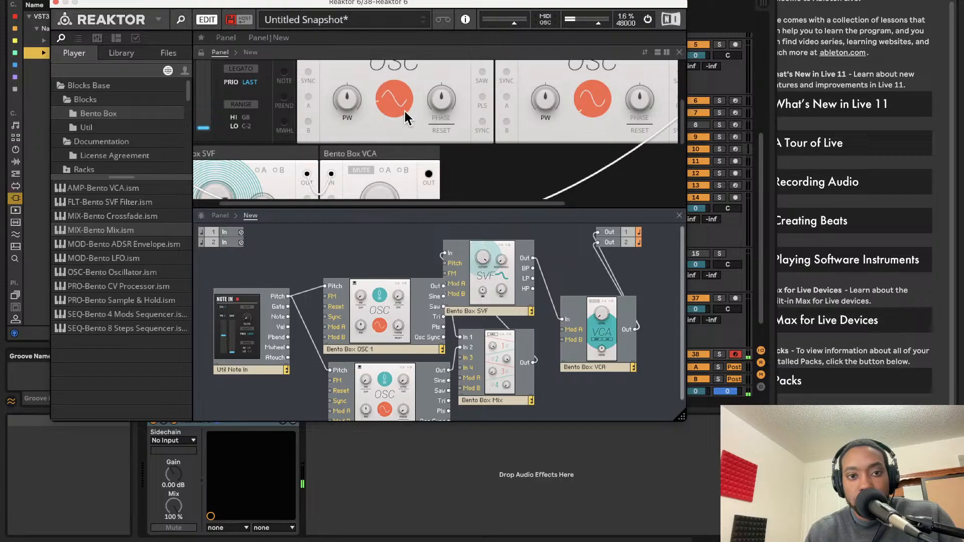
- Add a Bento ADSR Envelope below the VCA, feed its Gate from Note In's Gate, and connect its Out to the VCA's Mod A
{"action": "scroll", "coordinate": [406, 118], "scroll_direction": "down", "scroll_amount": 3}
{"action": "scroll", "coordinate": [498, 309], "scroll_direction": "down", "scroll_amount": 1}
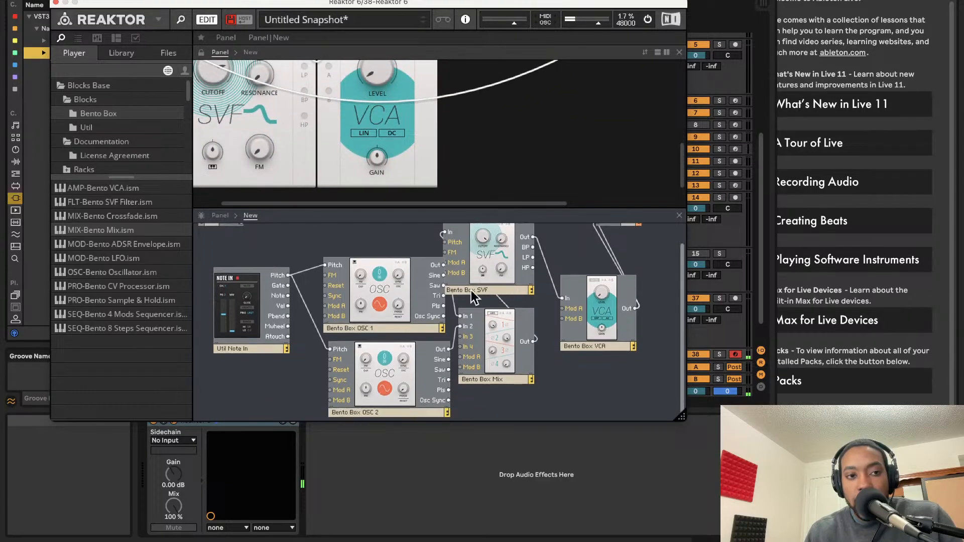
{"action": "left_click_drag", "start_coordinate": [136, 245], "coordinate": [634, 401]}
{"action": "left_click_drag", "start_coordinate": [566, 400], "coordinate": [287, 285]}
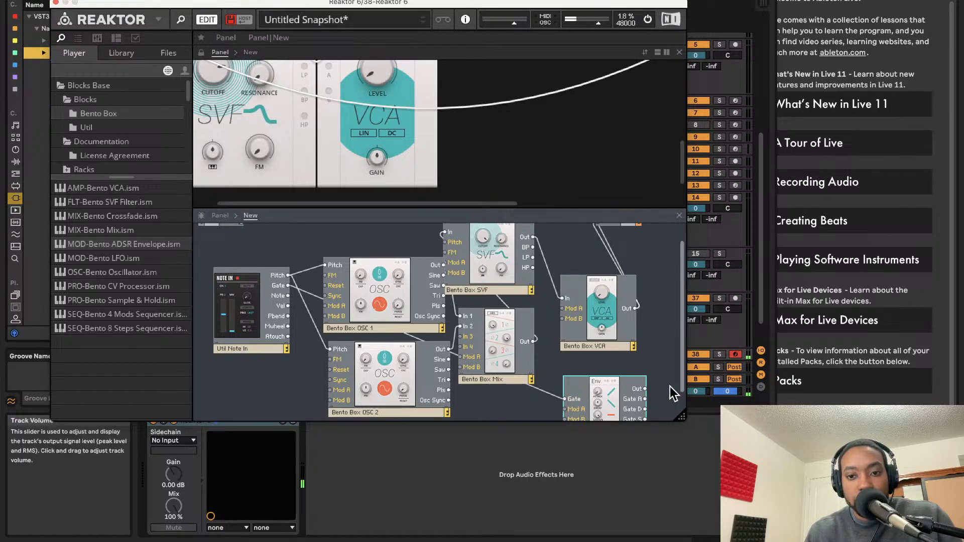
{"action": "left_click_drag", "start_coordinate": [637, 388], "coordinate": [578, 314]}
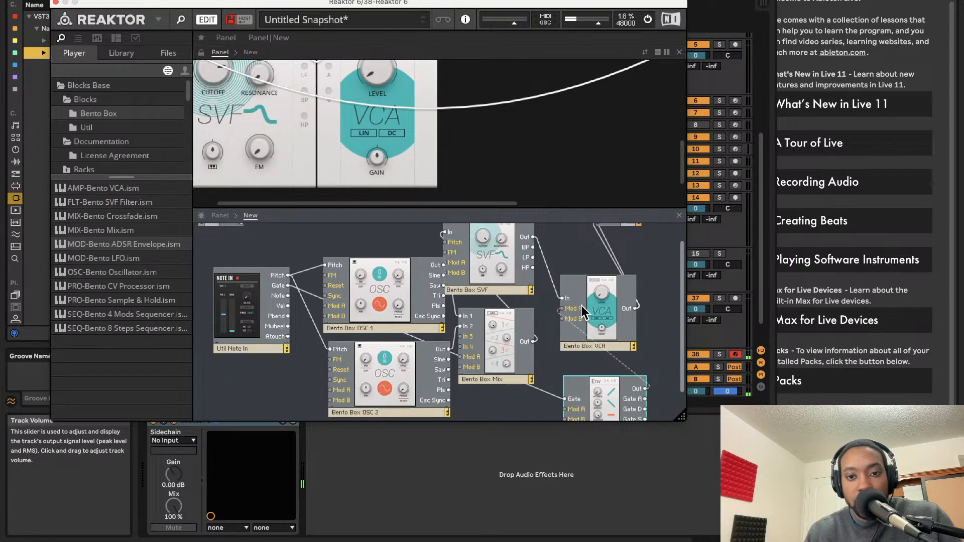
- Turn the VCA's Level fully down so that the envelope on Mod A controls the volume
{"action": "scroll", "coordinate": [382, 142], "scroll_direction": "up", "scroll_amount": 3}
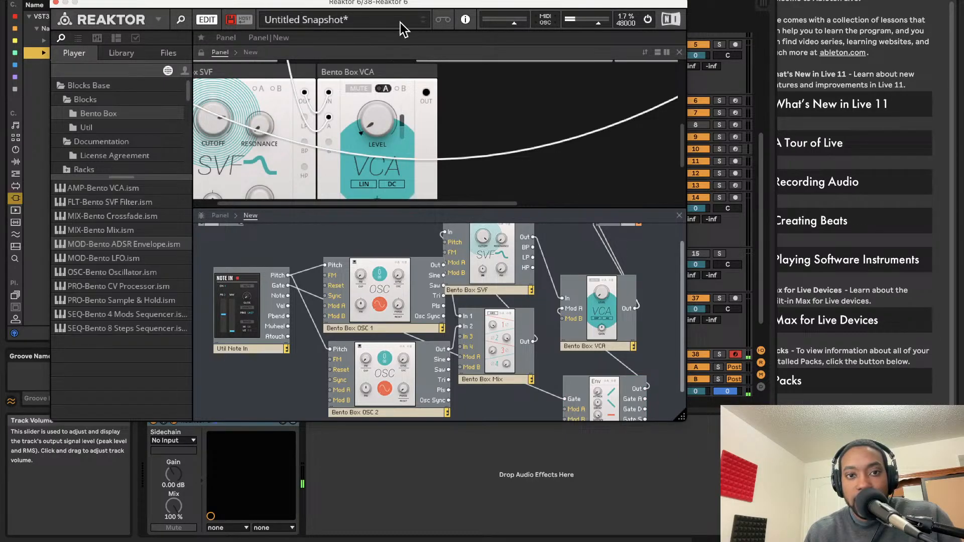
{"action": "left_click_drag", "start_coordinate": [383, 111], "coordinate": [390, 181]}
{"action": "scroll", "coordinate": [400, 172], "scroll_direction": "left", "scroll_amount": 1}
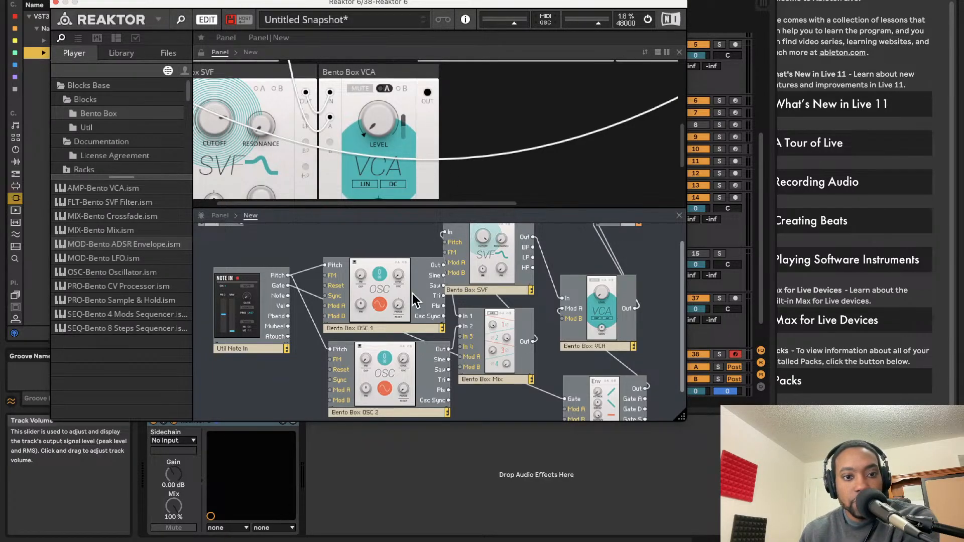
- Detune OSC 2 with a fine offset of -23, keeping its coarse pitch at 0
{"action": "scroll", "coordinate": [486, 167], "scroll_direction": "up", "scroll_amount": 3}
{"action": "scroll", "coordinate": [485, 166], "scroll_direction": "up", "scroll_amount": 2}
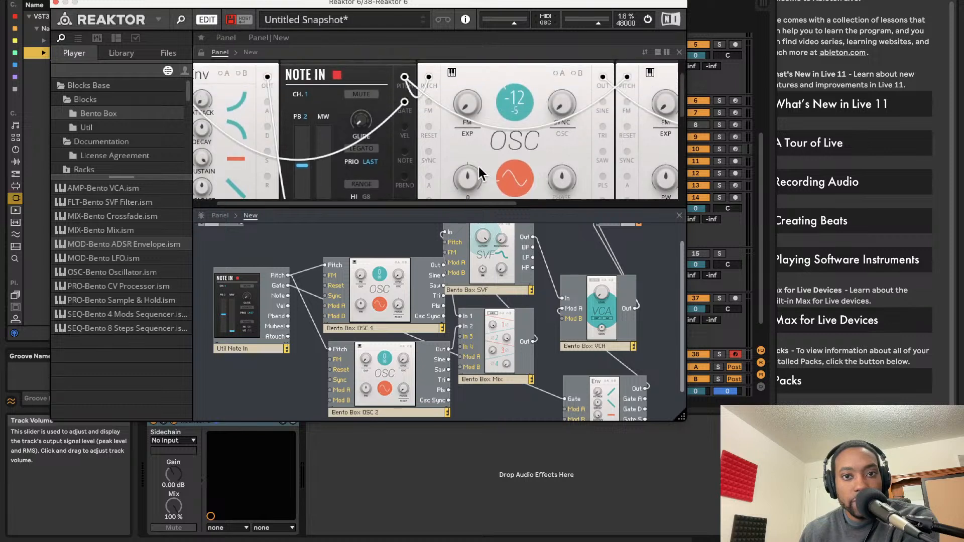
{"action": "scroll", "coordinate": [481, 164], "scroll_direction": "down", "scroll_amount": 4}
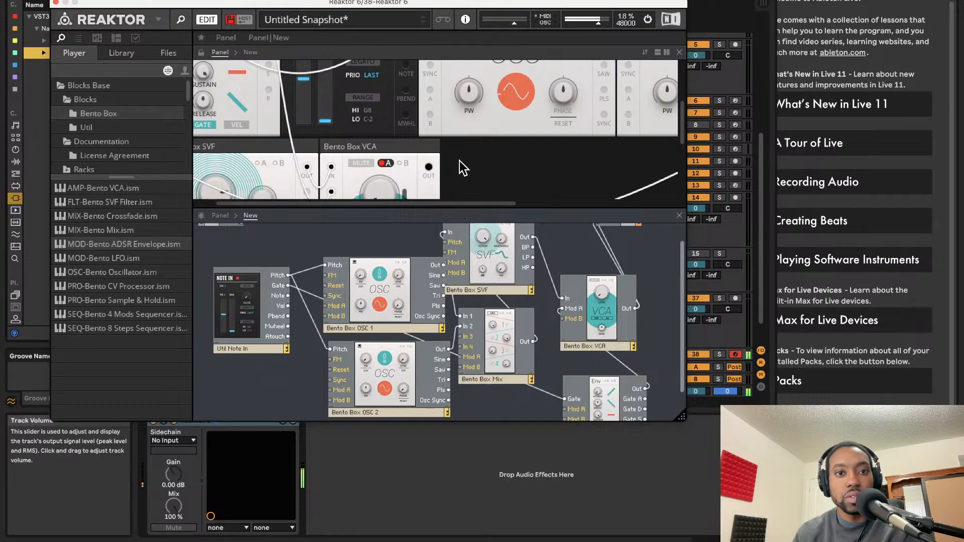
- Try OSC 1 at -14 semitones and return its pitch to -12
{"action": "scroll", "coordinate": [460, 161], "scroll_direction": "up", "scroll_amount": 5}
{"action": "scroll", "coordinate": [442, 134], "scroll_direction": "right", "scroll_amount": 3}
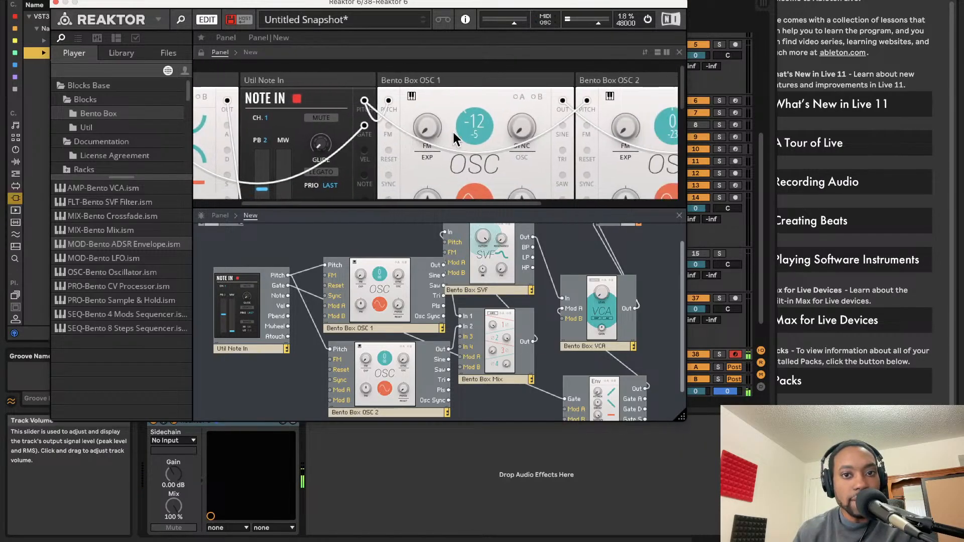
{"action": "left_click_drag", "start_coordinate": [456, 120], "coordinate": [454, 128]}
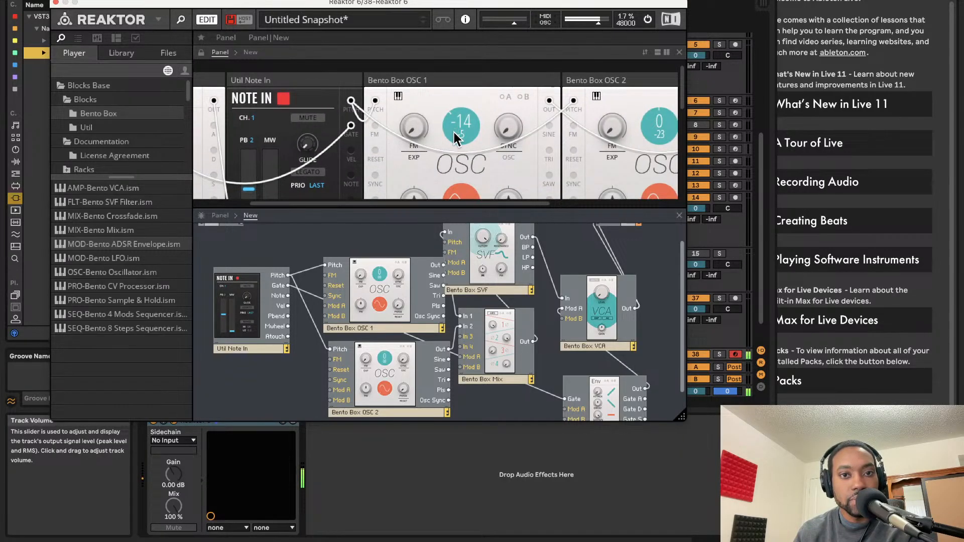
{"action": "mouse_move", "coordinate": [442, 195]}
{"action": "left_mouse_down"}
{"action": "mouse_move", "coordinate": [446, 53]}
{"action": "mouse_move", "coordinate": [461, 135]}
{"action": "mouse_move", "coordinate": [448, 202]}
{"action": "mouse_move", "coordinate": [452, 191]}
{"action": "left_mouse_up"}
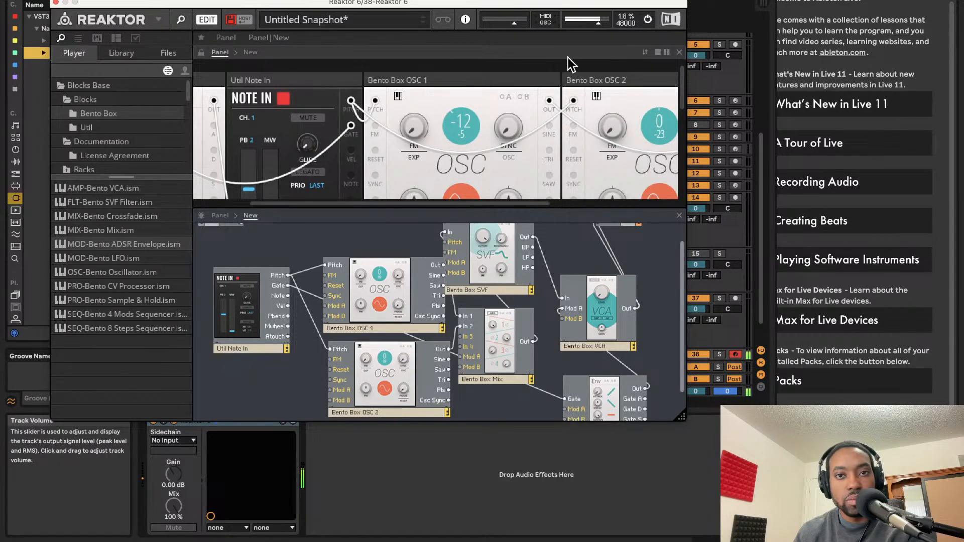
- Lower Reaktor's main output level slightly
{"action": "mouse_move", "coordinate": [587, 29]}
{"action": "left_mouse_down"}
{"action": "mouse_move", "coordinate": [576, 29]}
{"action": "mouse_move", "coordinate": [587, 23]}
{"action": "left_mouse_up"}
{"action": "scroll", "coordinate": [506, 138], "scroll_direction": "down", "scroll_amount": 4}
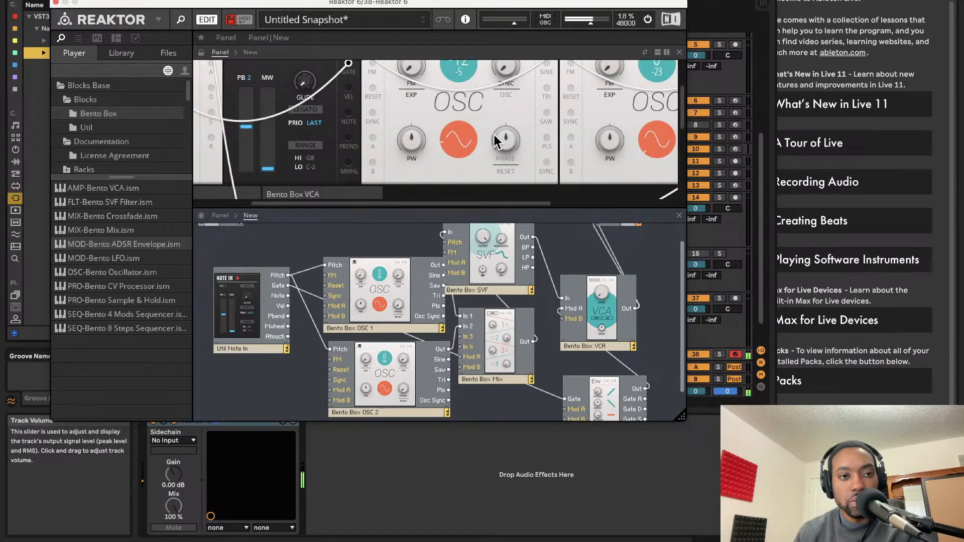
- Move the Note In block ahead of the Bento Box ADSR in the panel view
{"action": "scroll", "coordinate": [380, 133], "scroll_direction": "up", "scroll_amount": 5}
{"action": "scroll", "coordinate": [380, 133], "scroll_direction": "left", "scroll_amount": 3}
{"action": "left_click_drag", "start_coordinate": [359, 94], "coordinate": [258, 91]}
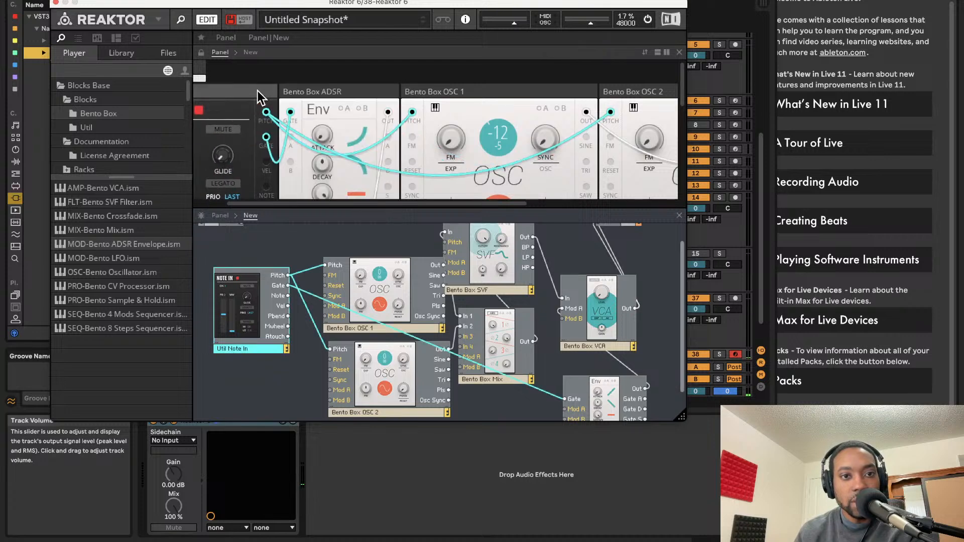
- Turn down the Attack of the Bento Box ADSR envelope
{"action": "scroll", "coordinate": [482, 124], "scroll_direction": "down", "scroll_amount": 5}
{"action": "scroll", "coordinate": [348, 121], "scroll_direction": "up", "scroll_amount": 3}
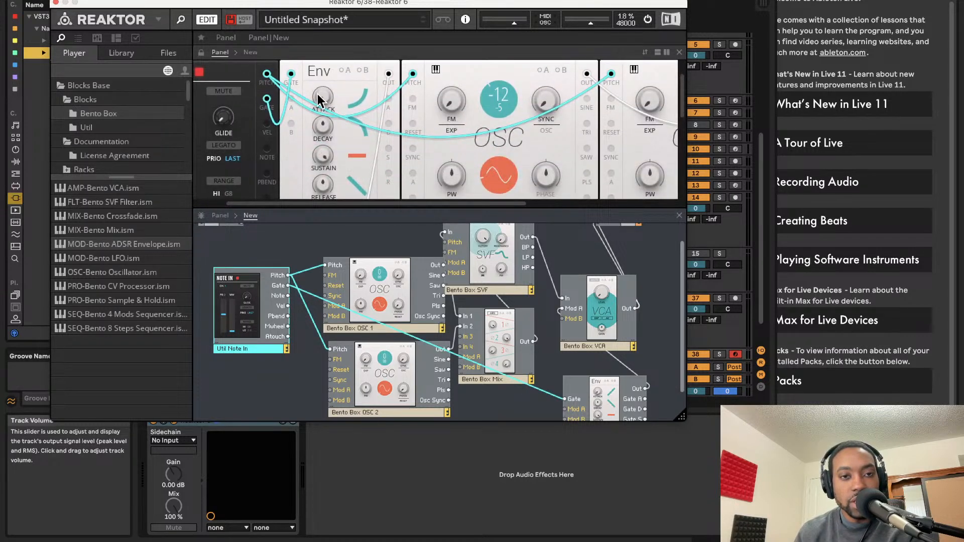
{"action": "left_click_drag", "start_coordinate": [318, 94], "coordinate": [323, 156]}
- Adjust the channel 1 level of the Bento Box Mix block
{"action": "scroll", "coordinate": [382, 132], "scroll_direction": "down", "scroll_amount": 1}
{"action": "scroll", "coordinate": [382, 132], "scroll_direction": "right", "scroll_amount": 8}
{"action": "scroll", "coordinate": [417, 132], "scroll_direction": "down", "scroll_amount": 1}
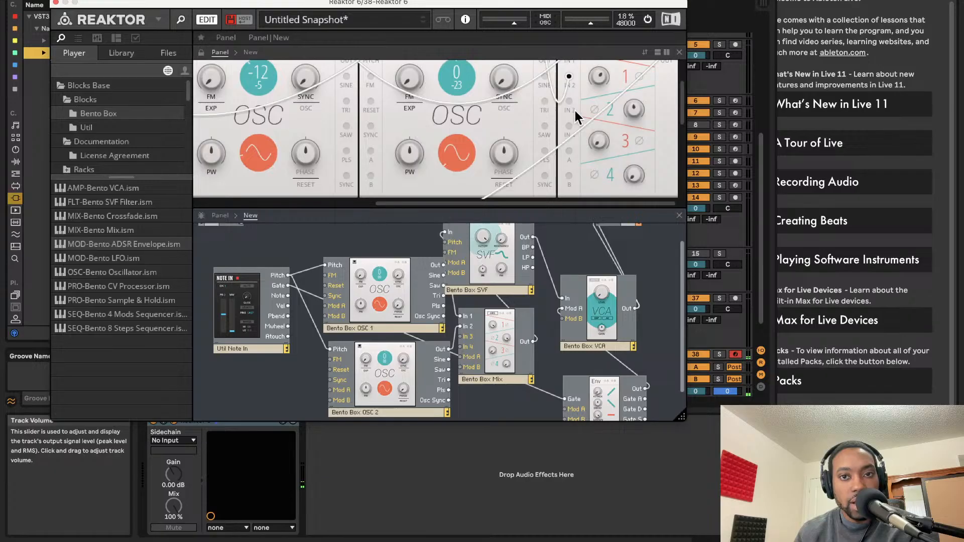
{"action": "left_click_drag", "start_coordinate": [600, 100], "coordinate": [619, 92]}
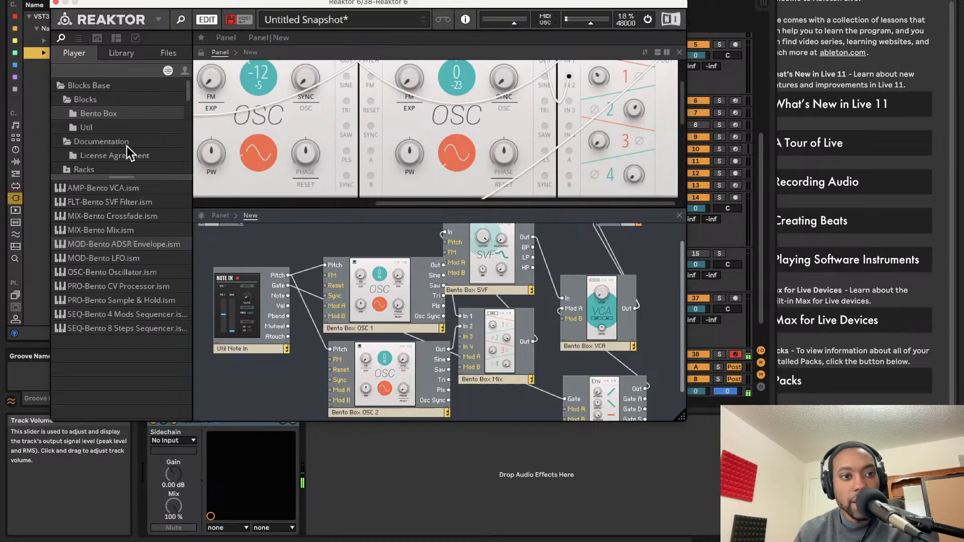
- Find the Rounds folder among the Blocks Primes and add its Rounds Reverb beside the VCA in the structure
{"action": "left_click", "coordinate": [122, 127]}
{"action": "key", "text": "Up"}
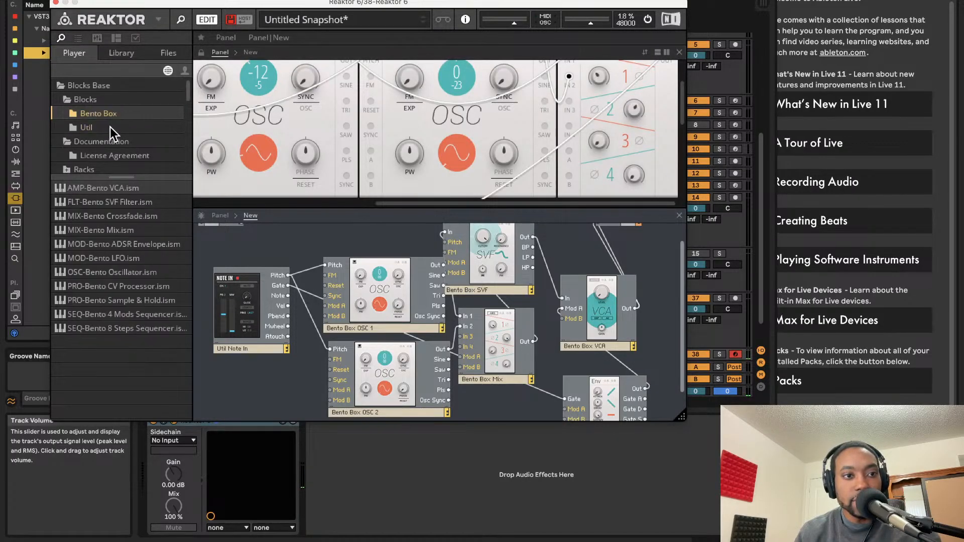
{"action": "scroll", "coordinate": [96, 146], "scroll_direction": "down", "scroll_amount": 3}
{"action": "left_click", "coordinate": [72, 146]}
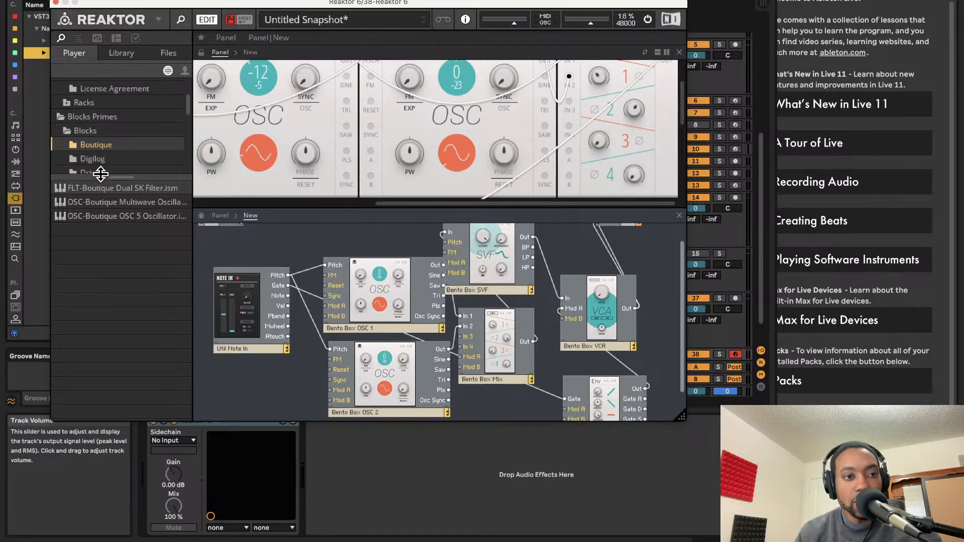
{"action": "scroll", "coordinate": [90, 156], "scroll_direction": "down", "scroll_amount": 3}
{"action": "scroll", "coordinate": [100, 168], "scroll_direction": "down", "scroll_amount": 1}
{"action": "left_click", "coordinate": [91, 135]}
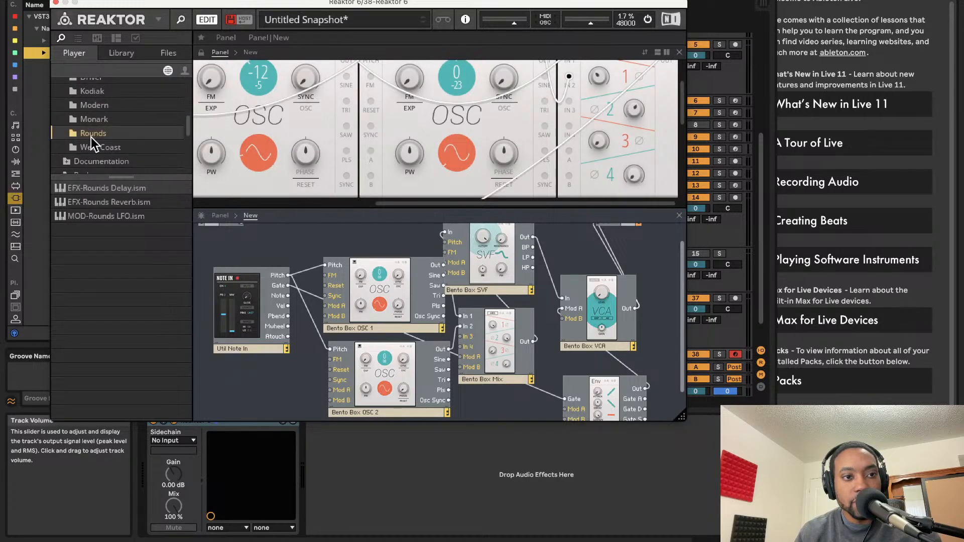
{"action": "left_click_drag", "start_coordinate": [110, 200], "coordinate": [612, 249]}
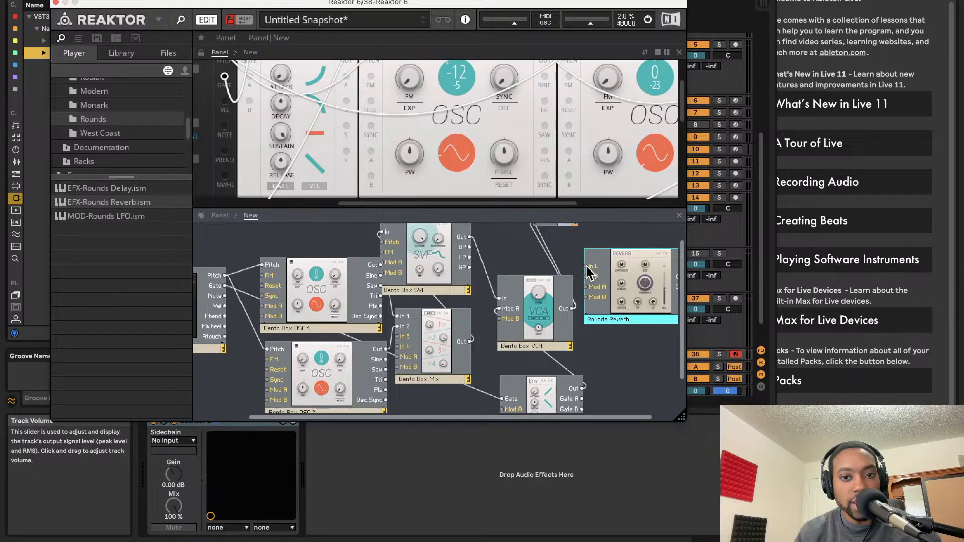
- Wire the VCA output into both Rounds Reverb inputs and the reverb's Out L and Out R to outputs 1 and 2
{"action": "scroll", "coordinate": [571, 300], "scroll_direction": "down", "scroll_amount": 1}
{"action": "left_click_drag", "start_coordinate": [588, 262], "coordinate": [578, 300]}
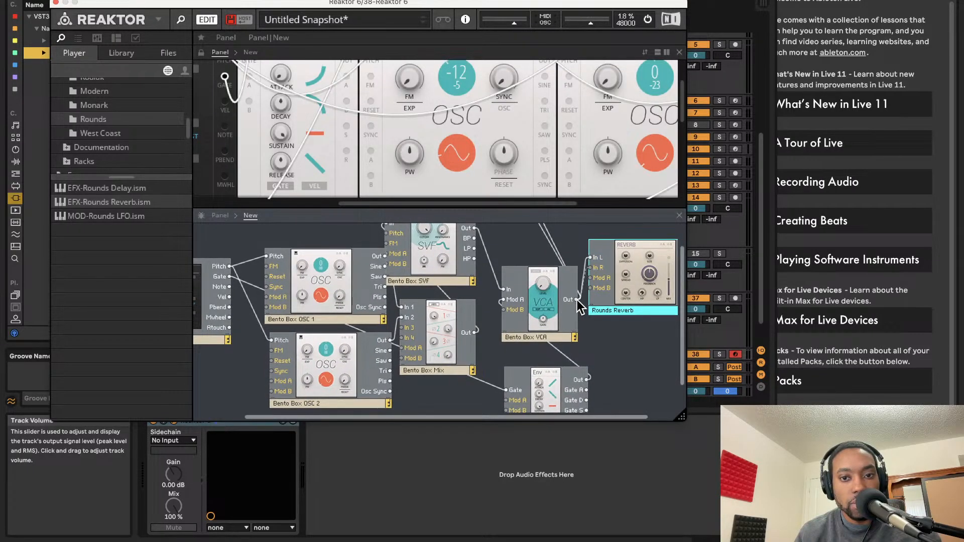
{"action": "scroll", "coordinate": [589, 288], "scroll_direction": "right", "scroll_amount": 2}
{"action": "scroll", "coordinate": [592, 284], "scroll_direction": "up", "scroll_amount": 2}
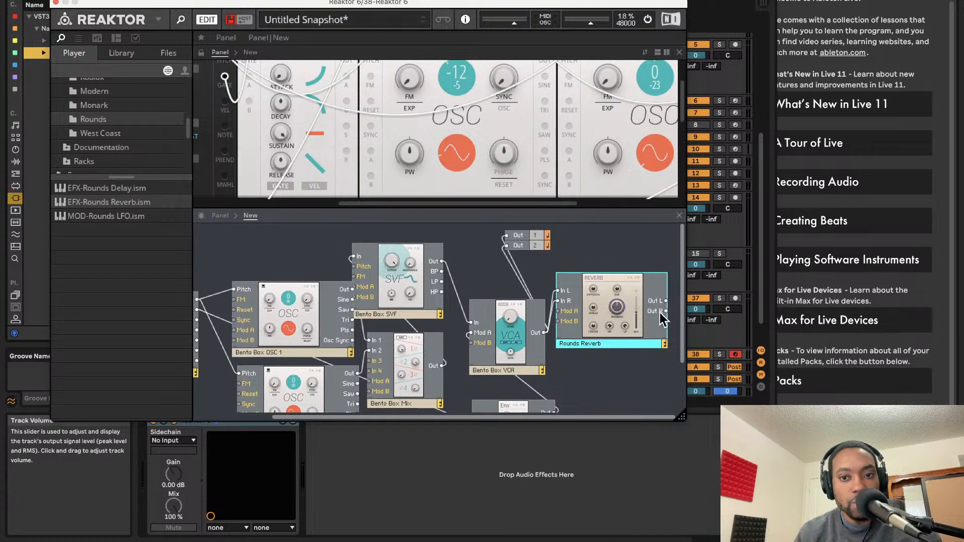
{"action": "left_click_drag", "start_coordinate": [666, 301], "coordinate": [579, 277]}
{"action": "left_click_drag", "start_coordinate": [512, 233], "coordinate": [512, 233]}
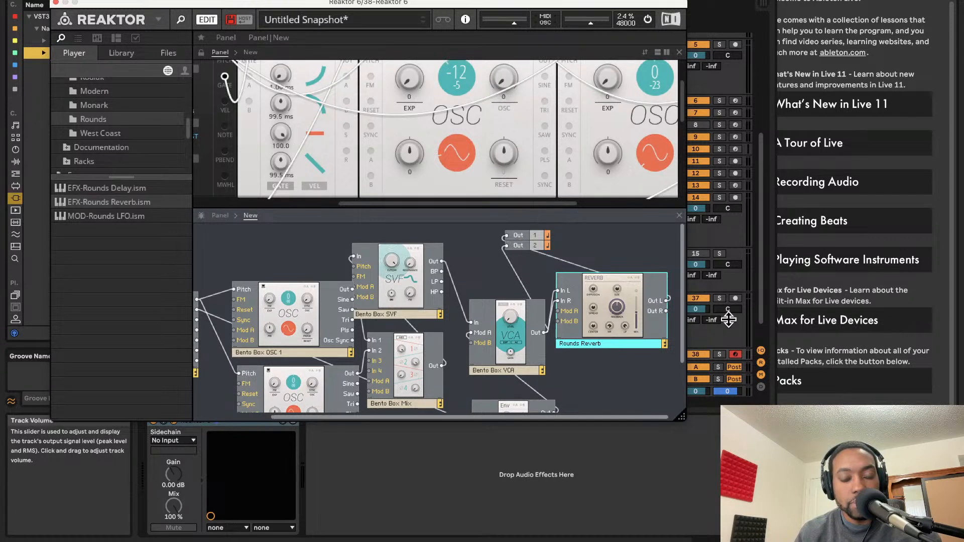
{"action": "left_click_drag", "start_coordinate": [666, 310], "coordinate": [497, 245]}
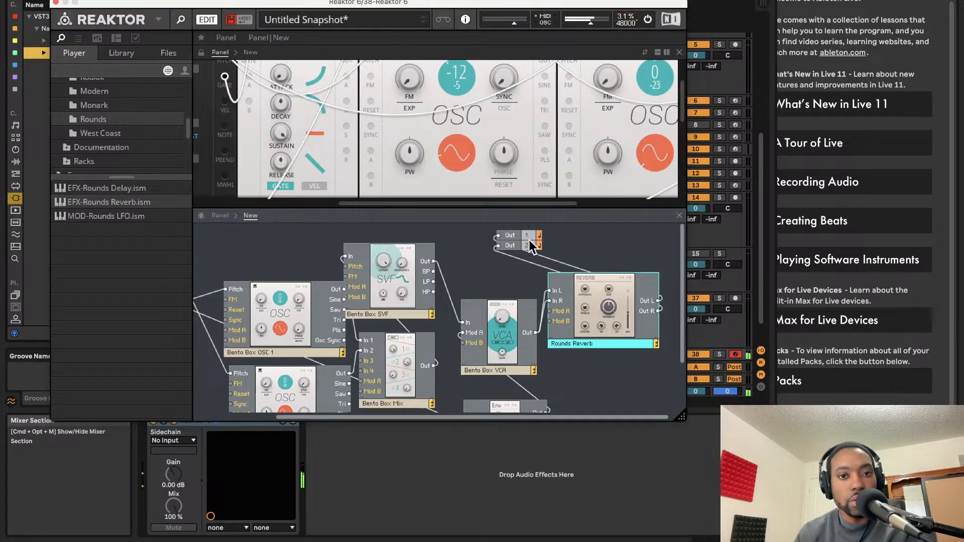
- Rearrange the panel view so that the Bento Box VCA sits between the SVF and the Rounds Reverb
{"action": "scroll", "coordinate": [581, 179], "scroll_direction": "down", "scroll_amount": 5}
{"action": "scroll", "coordinate": [577, 177], "scroll_direction": "up", "scroll_amount": 10}
{"action": "scroll", "coordinate": [578, 177], "scroll_direction": "left", "scroll_amount": 10}
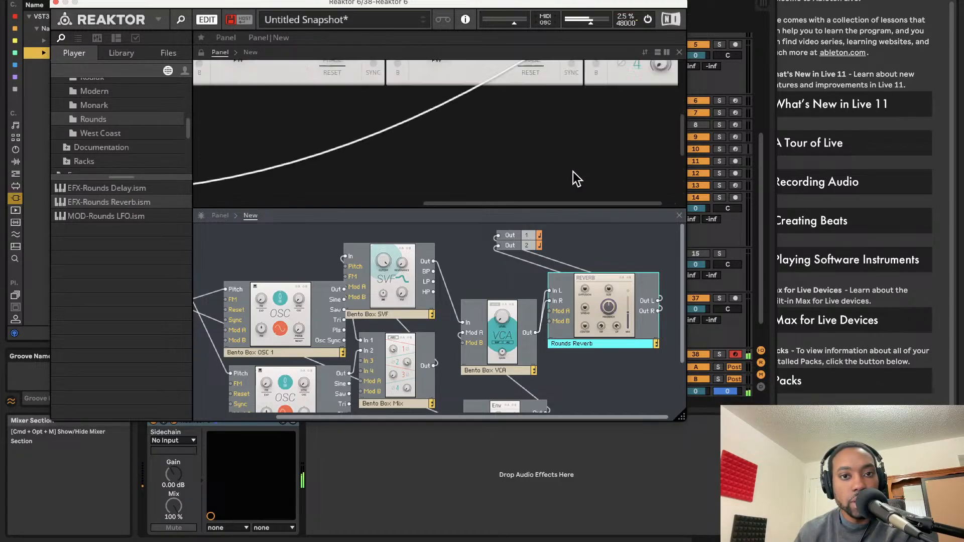
{"action": "left_click_drag", "start_coordinate": [320, 89], "coordinate": [515, 232]}
{"action": "scroll", "coordinate": [490, 158], "scroll_direction": "down", "scroll_amount": 8}
{"action": "scroll", "coordinate": [441, 132], "scroll_direction": "up", "scroll_amount": 6}
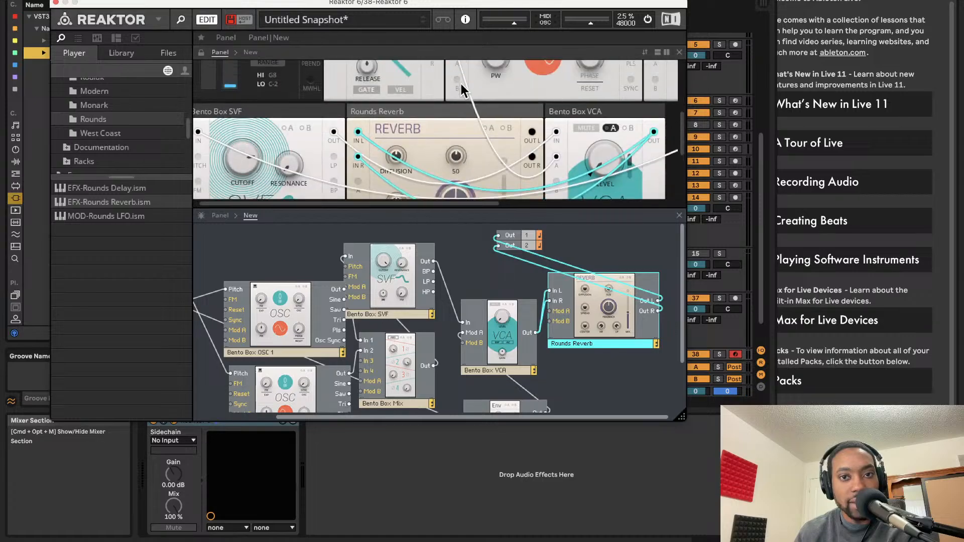
{"action": "scroll", "coordinate": [467, 138], "scroll_direction": "down", "scroll_amount": 3}
{"action": "left_click_drag", "start_coordinate": [468, 103], "coordinate": [663, 104]}
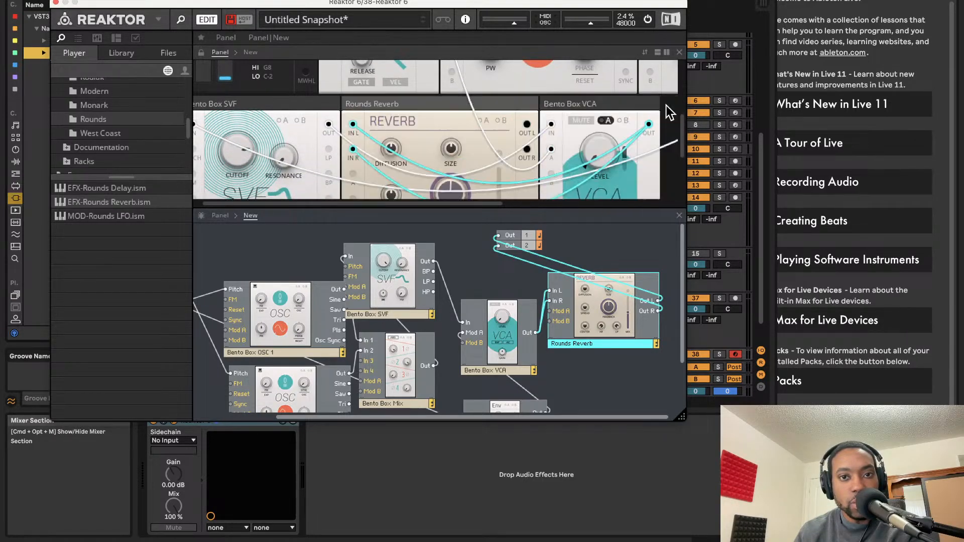
{"action": "scroll", "coordinate": [526, 117], "scroll_direction": "down", "scroll_amount": 5}
{"action": "scroll", "coordinate": [526, 116], "scroll_direction": "right", "scroll_amount": 2}
{"action": "scroll", "coordinate": [574, 84], "scroll_direction": "up", "scroll_amount": 3}
{"action": "left_click_drag", "start_coordinate": [573, 84], "coordinate": [437, 81]}
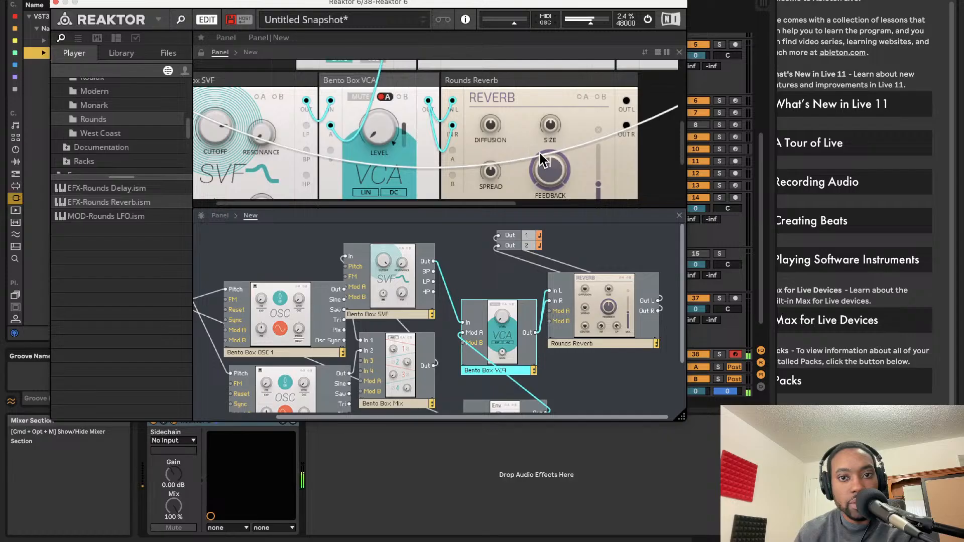
- Turn down the Feedback and the Mix of the Rounds Reverb
{"action": "left_click_drag", "start_coordinate": [540, 153], "coordinate": [540, 208]}
{"action": "scroll", "coordinate": [579, 135], "scroll_direction": "down", "scroll_amount": 4}
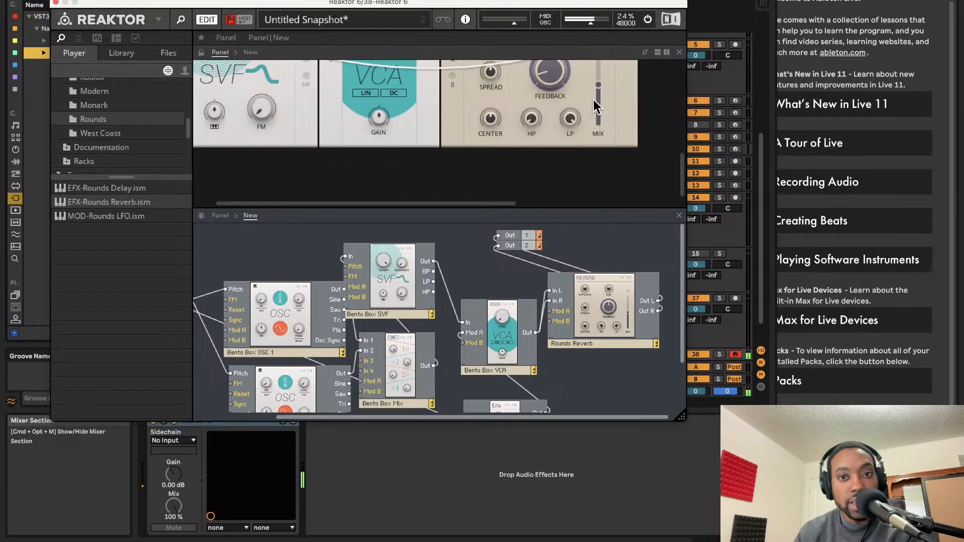
{"action": "left_click_drag", "start_coordinate": [599, 96], "coordinate": [599, 144]}
- Sweep the Cutoff of the Bento Box SVF and settle it at about 1.84 kHz
{"action": "scroll", "coordinate": [600, 144], "scroll_direction": "up", "scroll_amount": 2}
{"action": "scroll", "coordinate": [599, 144], "scroll_direction": "left", "scroll_amount": 1}
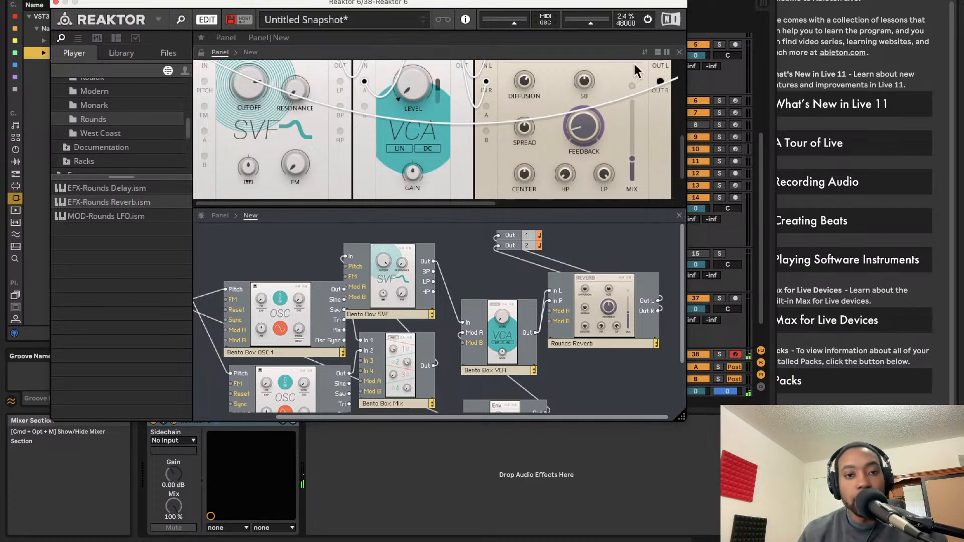
{"action": "left_click_drag", "start_coordinate": [245, 88], "coordinate": [251, 104]}
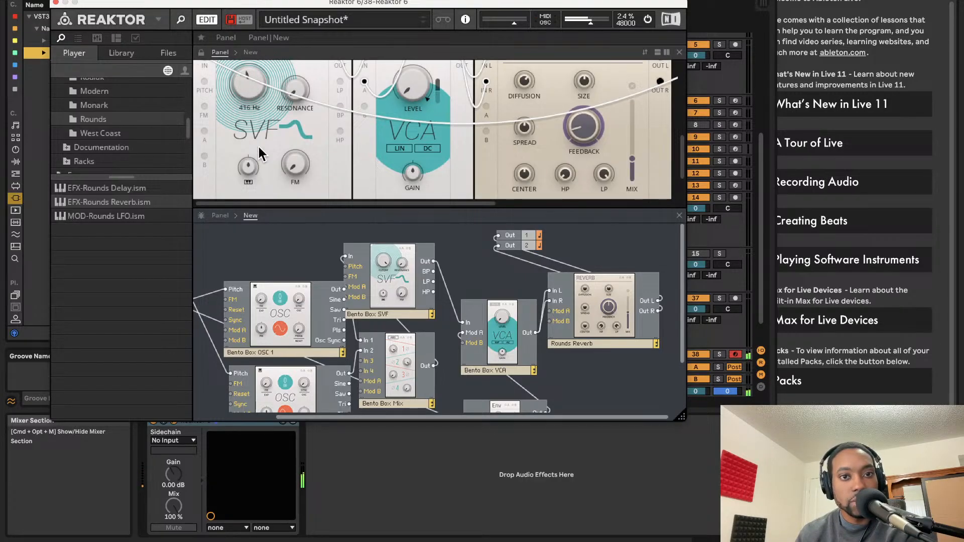
- Add a Bento Box LFO to the structure and connect its output to the SVF's Mod A input
{"action": "scroll", "coordinate": [270, 109], "scroll_direction": "up", "scroll_amount": 4}
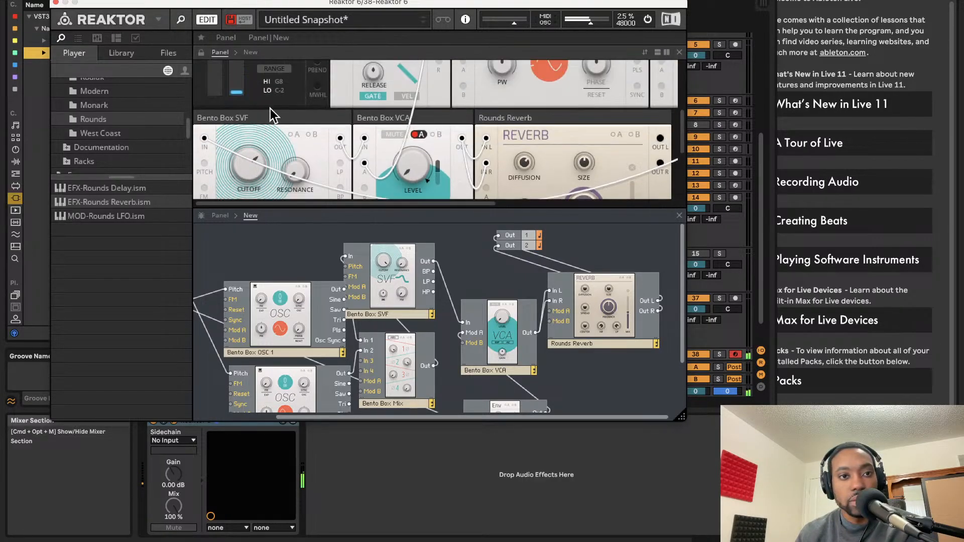
{"action": "scroll", "coordinate": [313, 150], "scroll_direction": "down", "scroll_amount": 5}
{"action": "scroll", "coordinate": [349, 227], "scroll_direction": "down", "scroll_amount": 1}
{"action": "left_click_drag", "start_coordinate": [349, 208], "coordinate": [341, 120]}
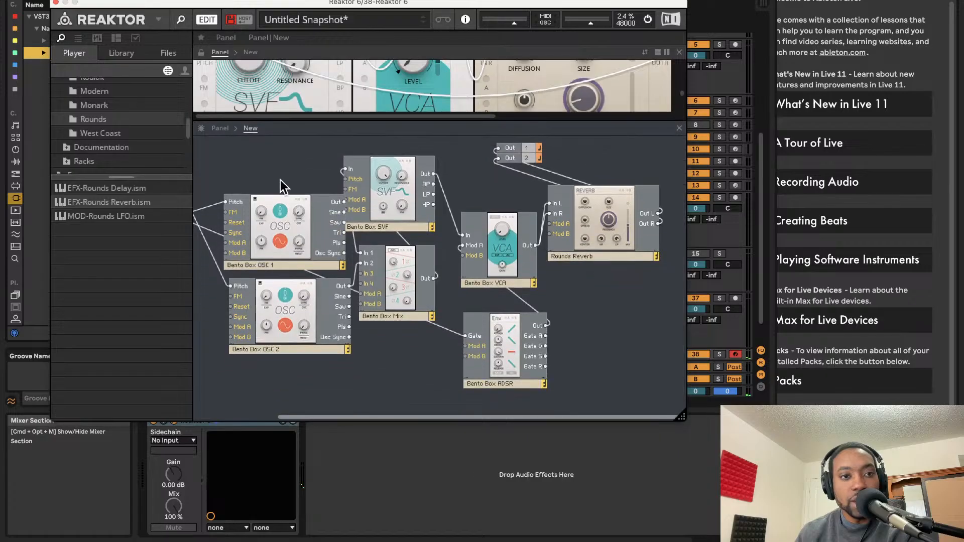
{"action": "scroll", "coordinate": [113, 119], "scroll_direction": "up", "scroll_amount": 10}
{"action": "left_click", "coordinate": [111, 114]}
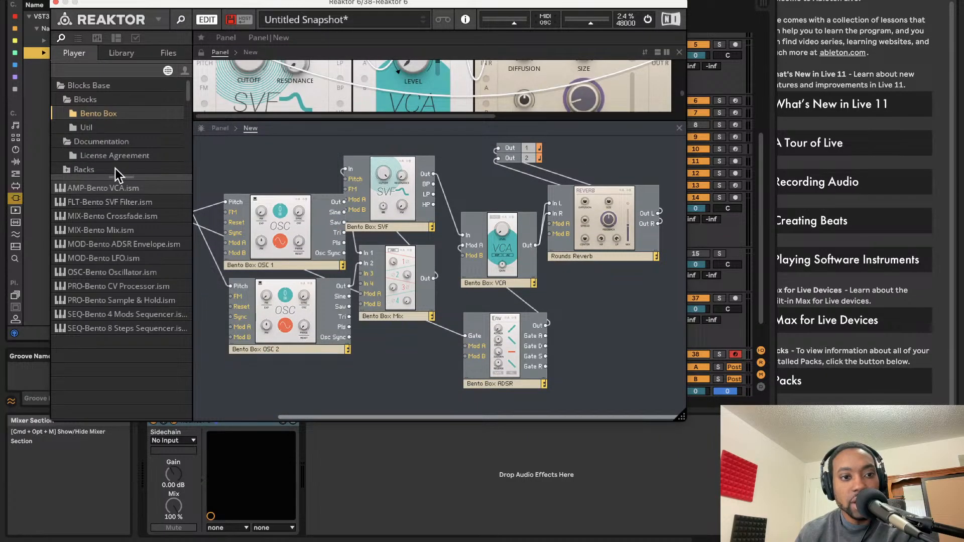
{"action": "left_click_drag", "start_coordinate": [126, 258], "coordinate": [324, 336]}
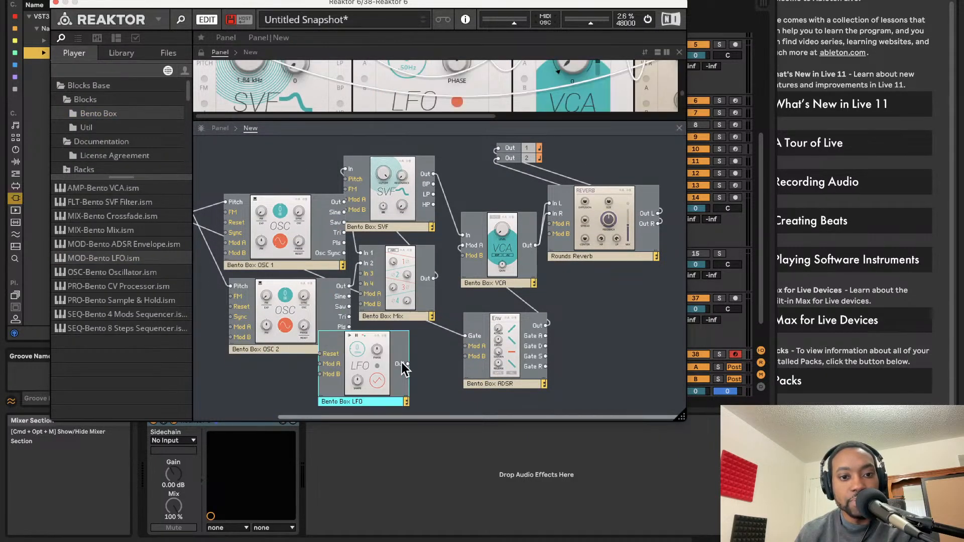
{"action": "left_click_drag", "start_coordinate": [409, 364], "coordinate": [426, 286]}
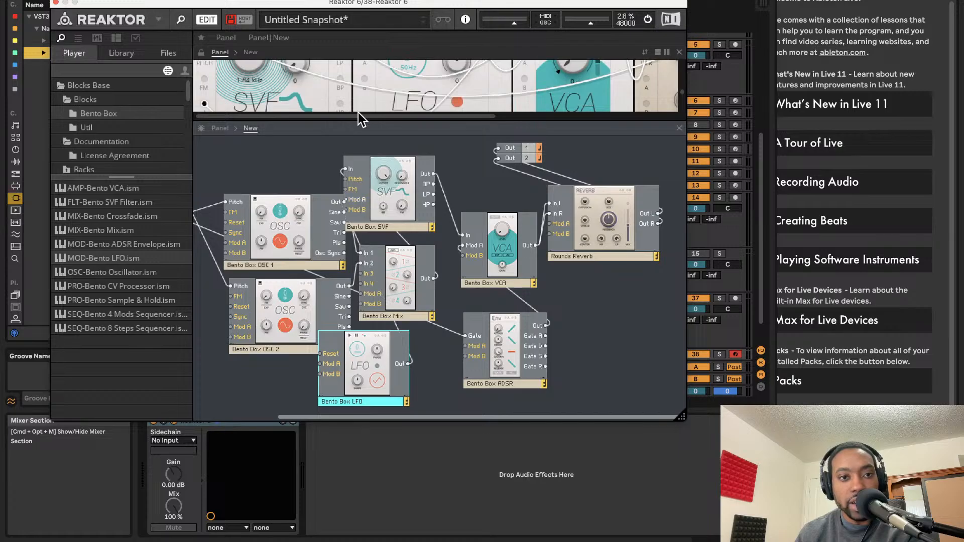
- Modulate the Bento Box SVF cutoff through input A with the LFO rate at 2.50 Hz, and fine-tune the cutoff
{"action": "scroll", "coordinate": [358, 101], "scroll_direction": "down", "scroll_amount": 3}
{"action": "scroll", "coordinate": [331, 109], "scroll_direction": "down", "scroll_amount": 5}
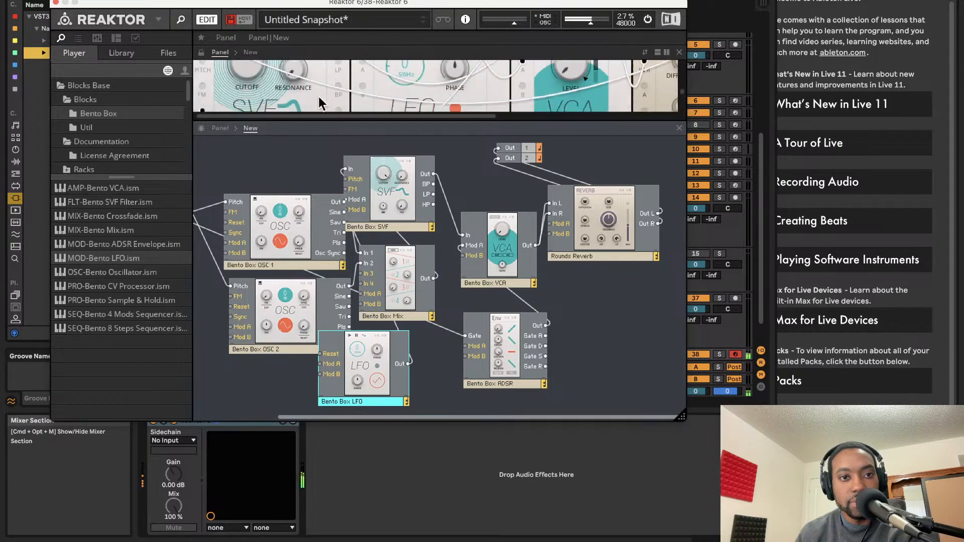
{"action": "scroll", "coordinate": [319, 97], "scroll_direction": "up", "scroll_amount": 3}
{"action": "scroll", "coordinate": [293, 95], "scroll_direction": "down", "scroll_amount": 4}
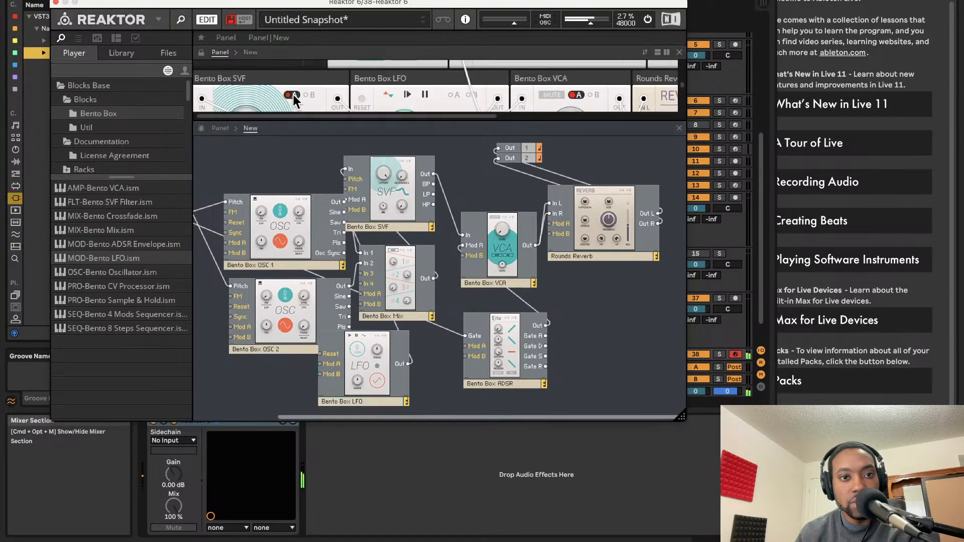
{"action": "scroll", "coordinate": [267, 77], "scroll_direction": "up", "scroll_amount": 2}
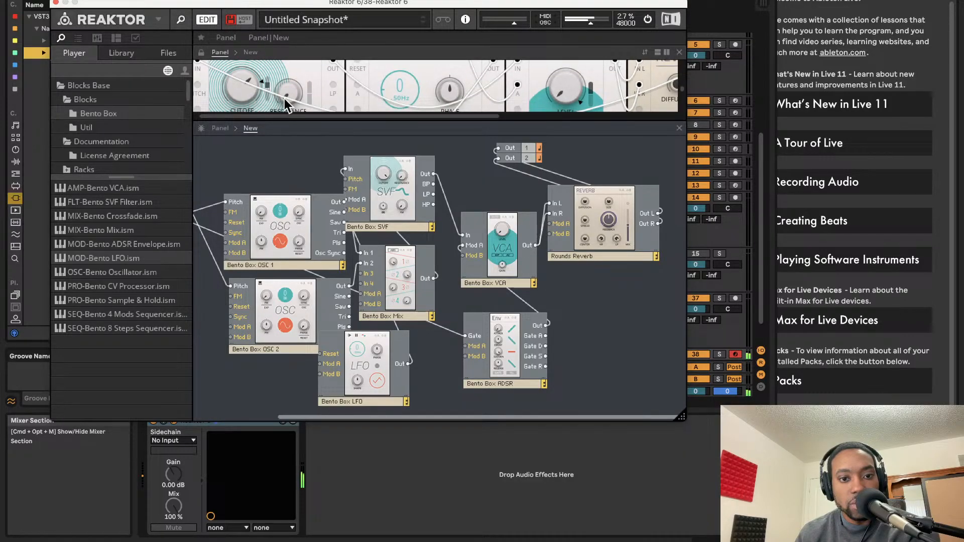
{"action": "left_click_drag", "start_coordinate": [302, 116], "coordinate": [376, 309]}
{"action": "left_click_drag", "start_coordinate": [272, 106], "coordinate": [275, 84]}
{"action": "scroll", "coordinate": [283, 96], "scroll_direction": "left", "scroll_amount": 5}
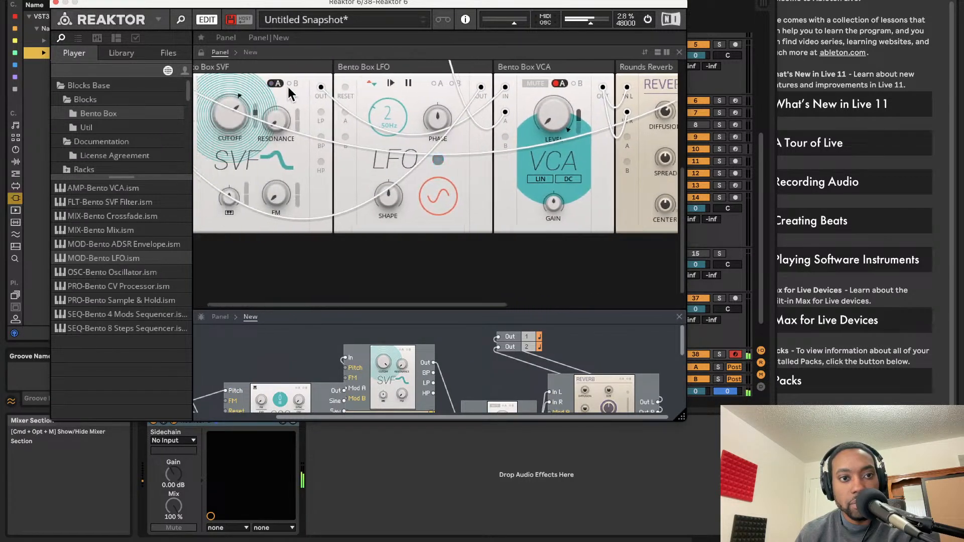
{"action": "mouse_move", "coordinate": [225, 87]}
{"action": "left_mouse_down"}
{"action": "mouse_move", "coordinate": [225, 76]}
{"action": "mouse_move", "coordinate": [228, 116]}
{"action": "mouse_move", "coordinate": [232, 100]}
{"action": "left_mouse_up"}
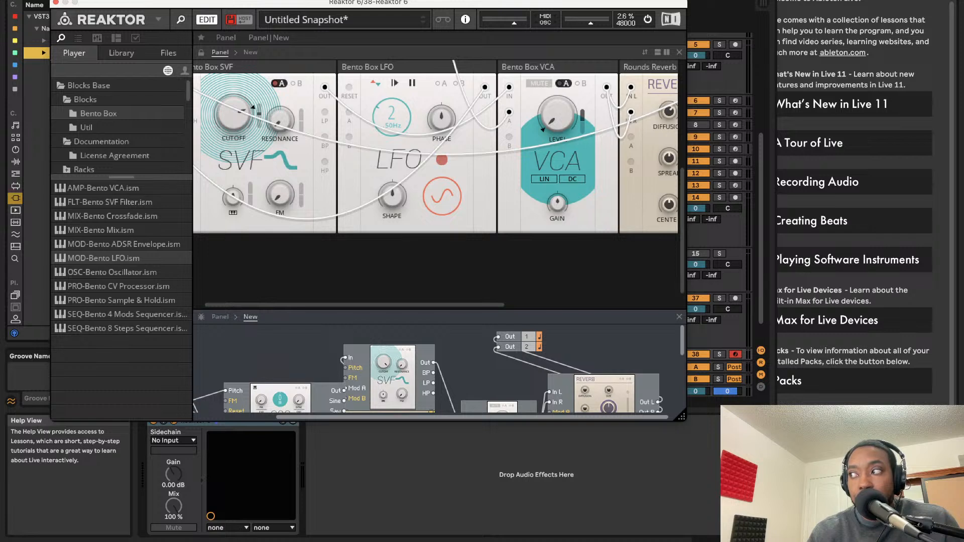
- Review the finished patch in an enlarged panel view, from the oscillators and mixer to the SVF, LFO, VCA and reverb
{"action": "scroll", "coordinate": [577, 170], "scroll_direction": "right", "scroll_amount": 1}
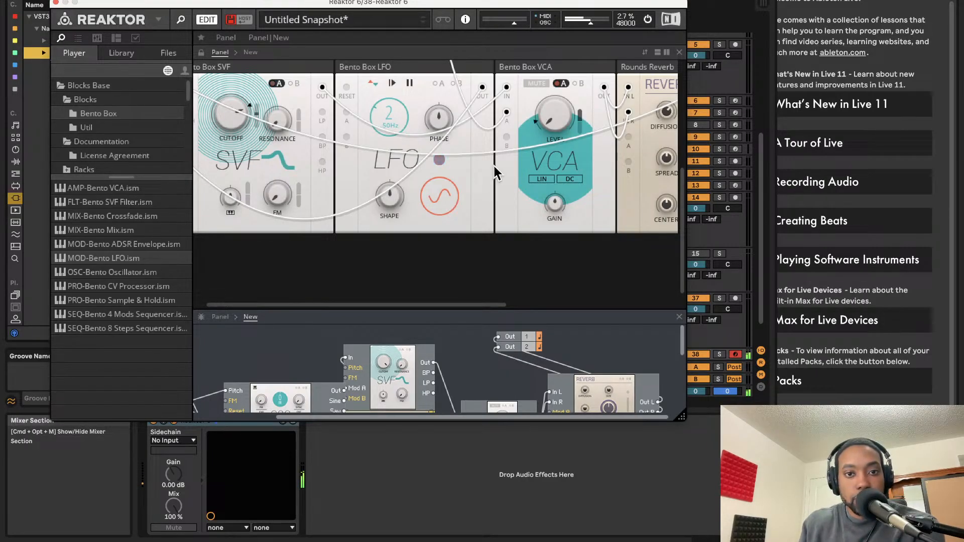
{"action": "scroll", "coordinate": [493, 201], "scroll_direction": "down", "scroll_amount": 1}
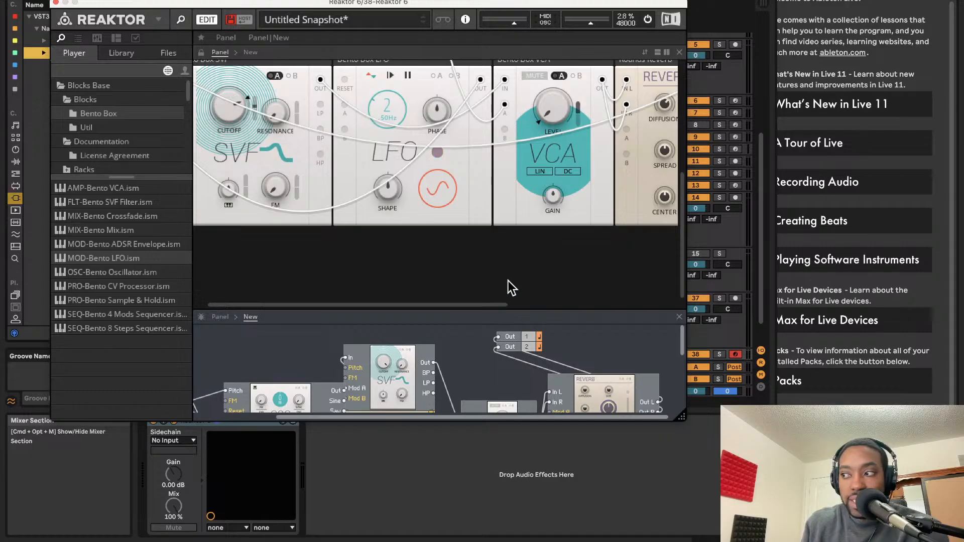
{"action": "scroll", "coordinate": [507, 162], "scroll_direction": "right", "scroll_amount": 5}
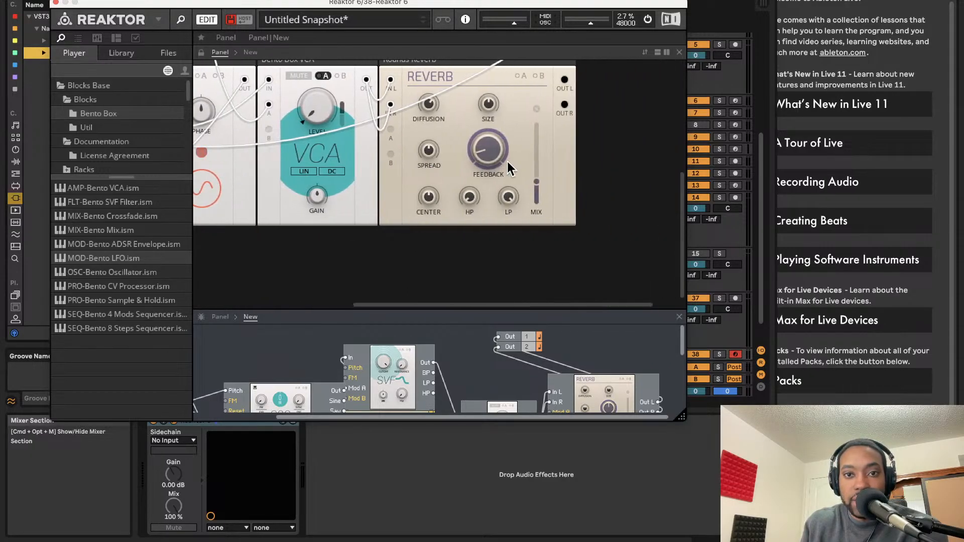
{"action": "scroll", "coordinate": [507, 162], "scroll_direction": "left", "scroll_amount": 6}
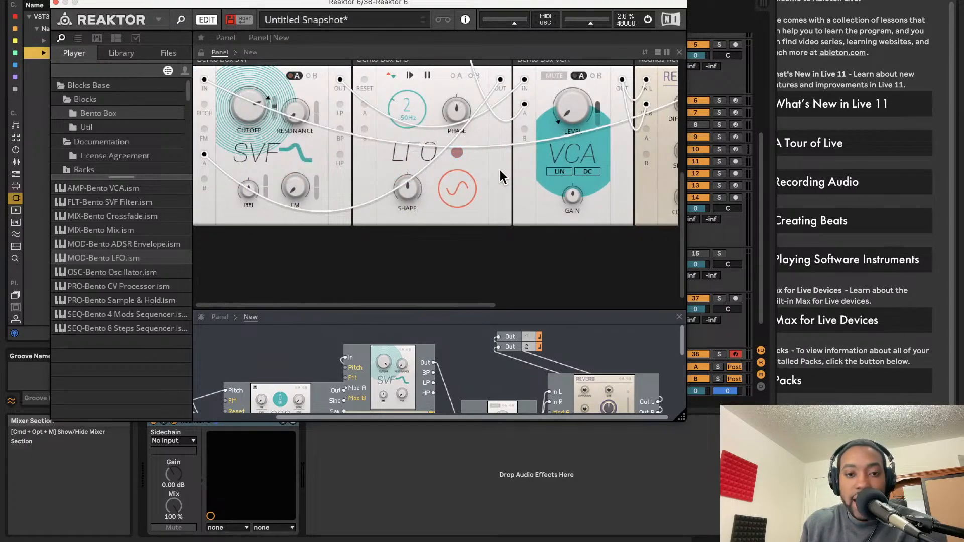
{"action": "left_click_drag", "start_coordinate": [479, 312], "coordinate": [471, 330]}
{"action": "scroll", "coordinate": [477, 221], "scroll_direction": "up", "scroll_amount": 5}
{"action": "scroll", "coordinate": [484, 216], "scroll_direction": "right", "scroll_amount": 5}
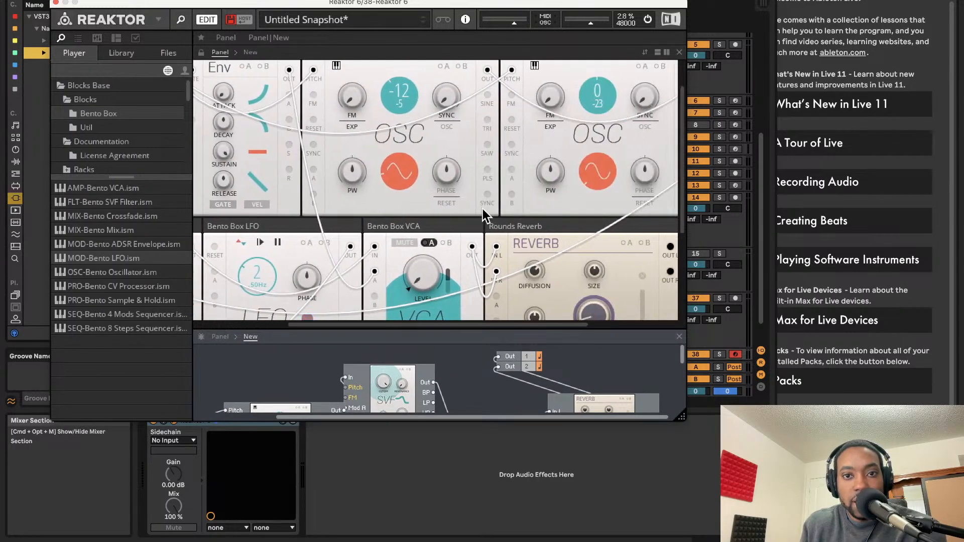
{"action": "scroll", "coordinate": [483, 216], "scroll_direction": "up", "scroll_amount": 3}
{"action": "scroll", "coordinate": [502, 201], "scroll_direction": "right", "scroll_amount": 5}
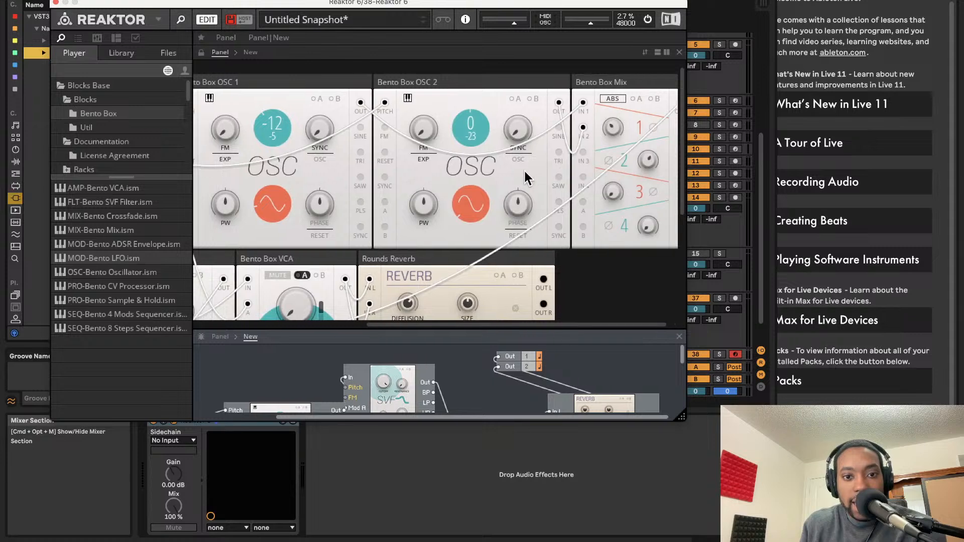
{"action": "scroll", "coordinate": [525, 177], "scroll_direction": "down", "scroll_amount": 3}
{"action": "scroll", "coordinate": [432, 191], "scroll_direction": "left", "scroll_amount": 5}
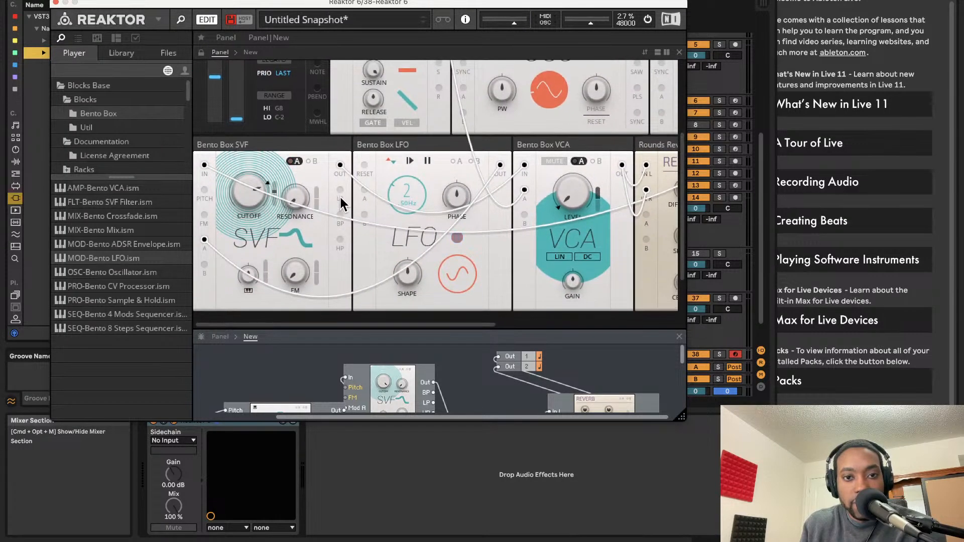
{"action": "scroll", "coordinate": [340, 199], "scroll_direction": "up", "scroll_amount": 5}
{"action": "scroll", "coordinate": [517, 134], "scroll_direction": "right", "scroll_amount": 5}
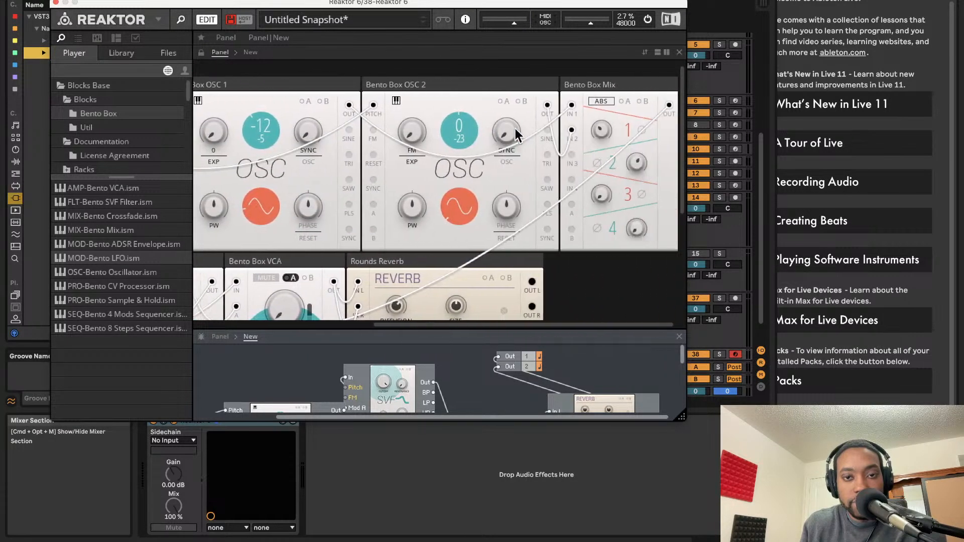
- Review the patch's panel from the oscillators and mixer through the SVF, LFO, VCA and reverb to the ADSR
{"action": "scroll", "coordinate": [589, 203], "scroll_direction": "down", "scroll_amount": 3}
{"action": "scroll", "coordinate": [589, 203], "scroll_direction": "left", "scroll_amount": 5}
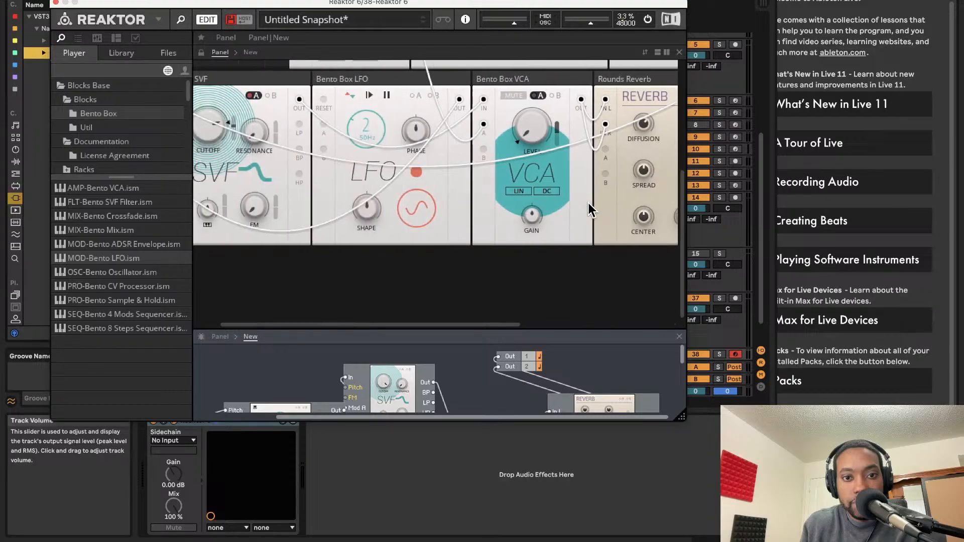
{"action": "scroll", "coordinate": [588, 203], "scroll_direction": "left", "scroll_amount": 2}
{"action": "scroll", "coordinate": [586, 203], "scroll_direction": "up", "scroll_amount": 5}
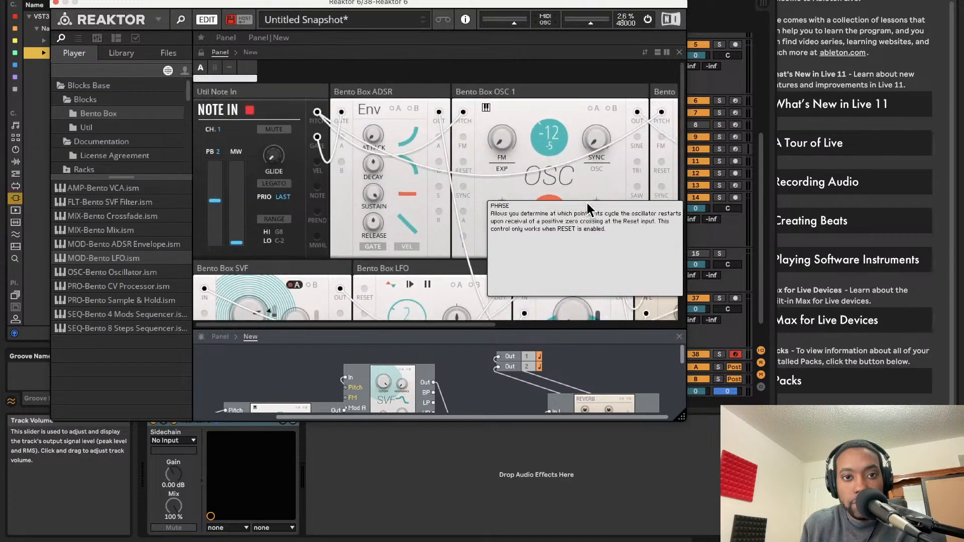
{"action": "scroll", "coordinate": [587, 203], "scroll_direction": "right", "scroll_amount": 5}
{"action": "scroll", "coordinate": [587, 202], "scroll_direction": "left", "scroll_amount": 5}
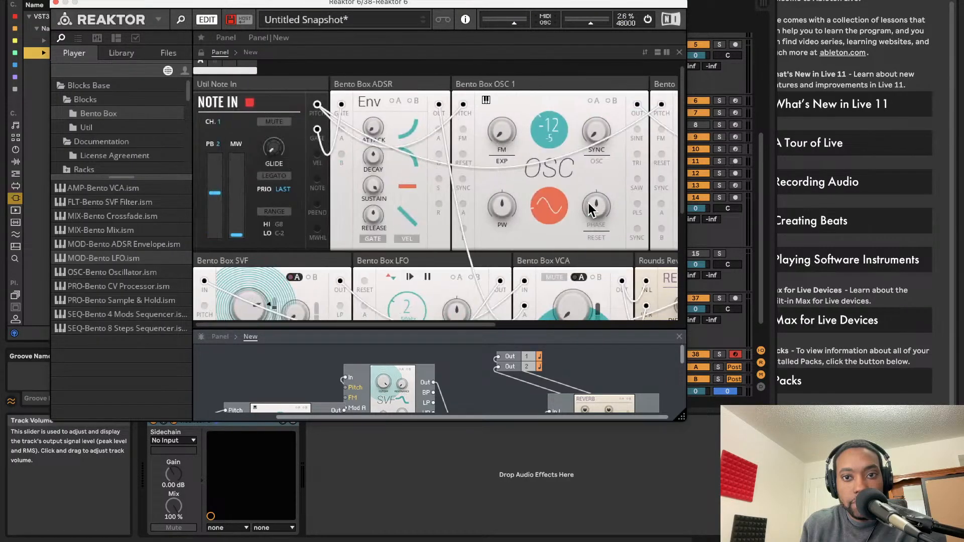
{"action": "scroll", "coordinate": [587, 203], "scroll_direction": "down", "scroll_amount": 3}
{"action": "scroll", "coordinate": [580, 205], "scroll_direction": "up", "scroll_amount": 4}
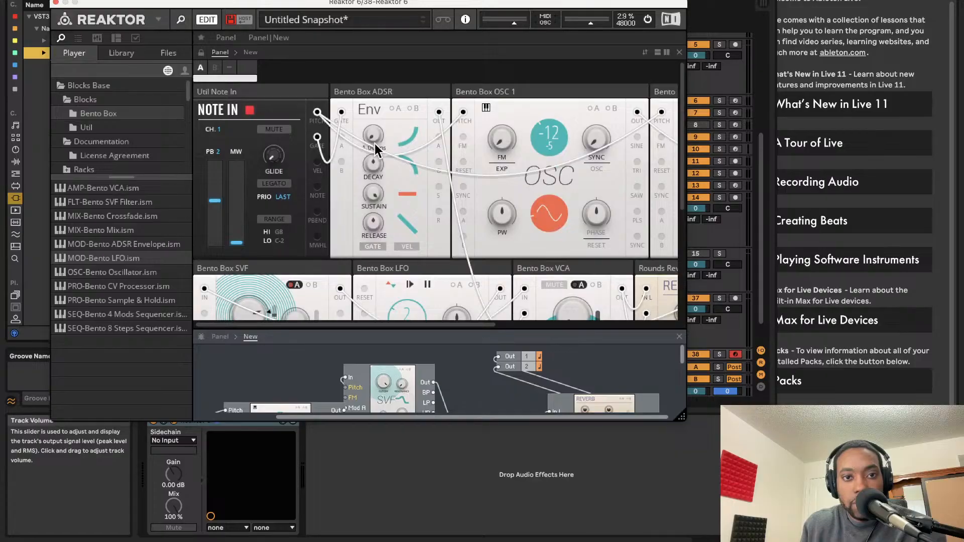
- Adjust the Attack of the Bento Box ADSR while auditioning the patch, and check its decay and release controls
{"action": "left_click_drag", "start_coordinate": [375, 142], "coordinate": [375, 66]}
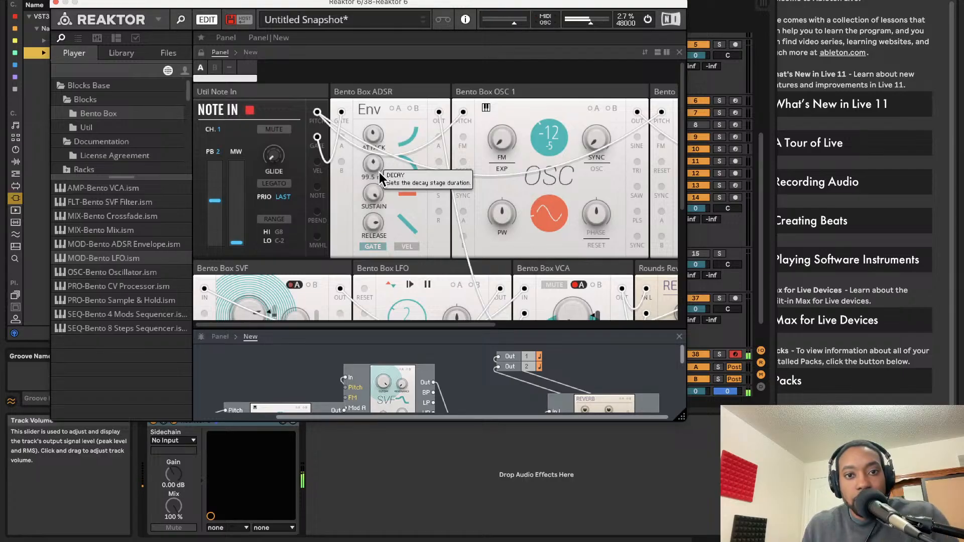
{"action": "scroll", "coordinate": [374, 201], "scroll_direction": "right", "scroll_amount": 1}
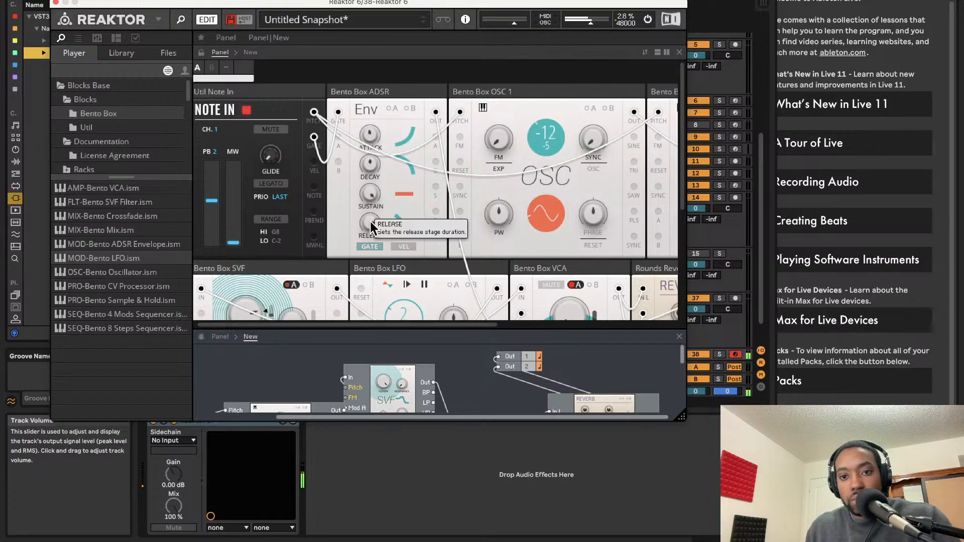
{"action": "scroll", "coordinate": [351, 233], "scroll_direction": "right", "scroll_amount": 1}
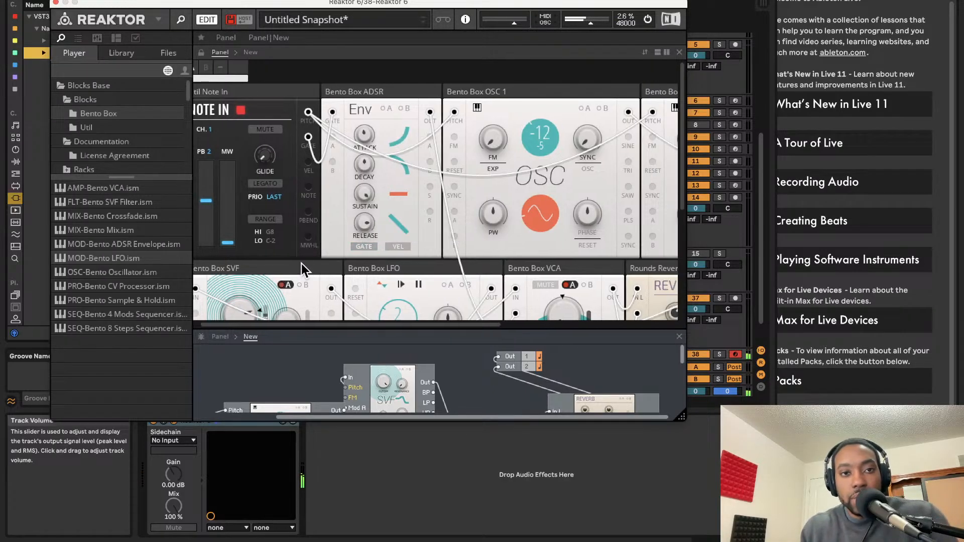
- Save the ensemble as ddarkpadLS.ens in the Racks folder
{"action": "left_click", "coordinate": [158, 20]}
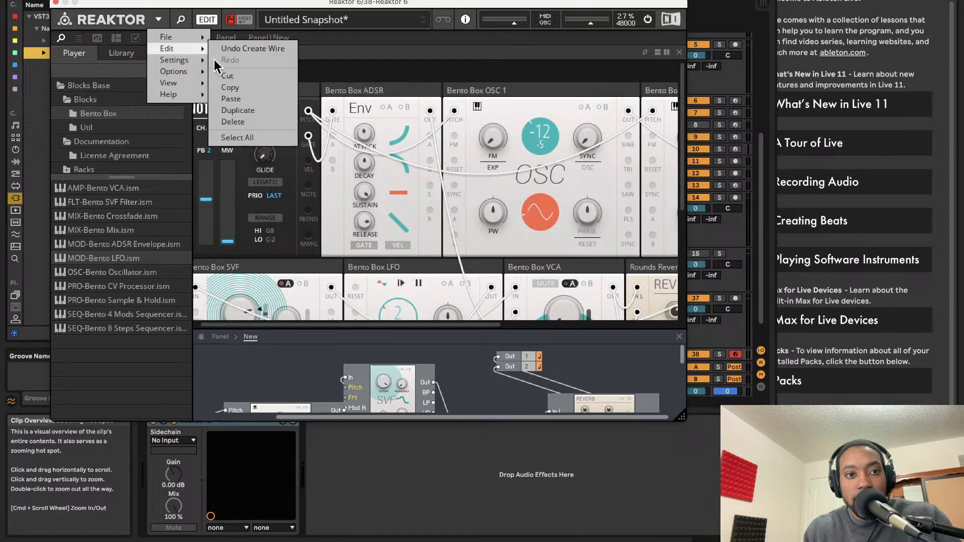
{"action": "mouse_move", "coordinate": [190, 37]}
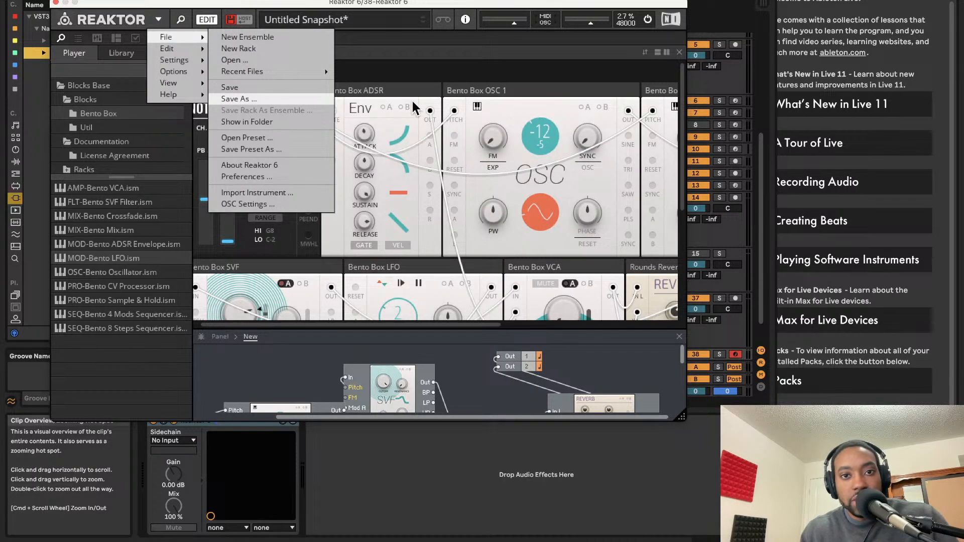
{"action": "left_click", "coordinate": [242, 102]}
{"action": "key", "text": "BackSpace"}
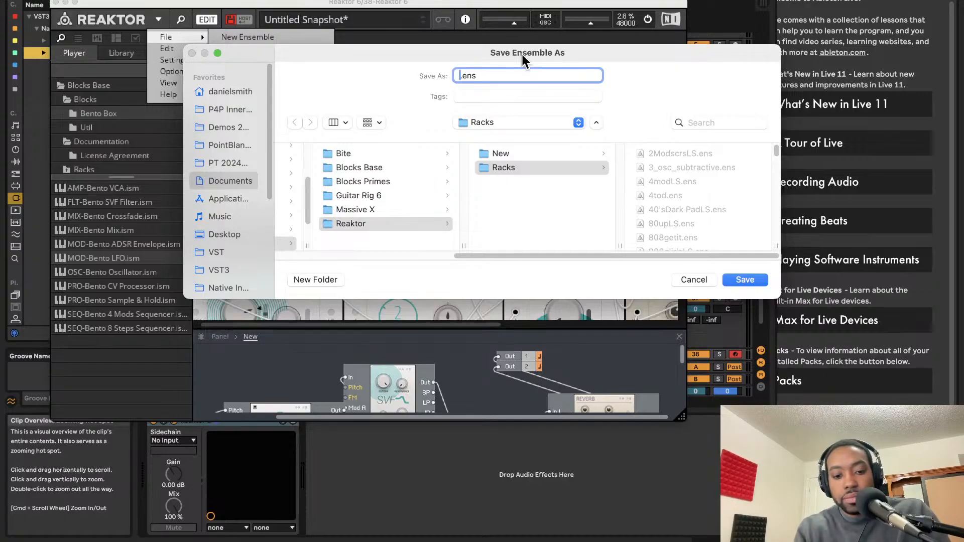
{"action": "type", "text": "dd"}
{"action": "key", "text": "BackSpace"}
{"action": "type", "text": "darkpad"}
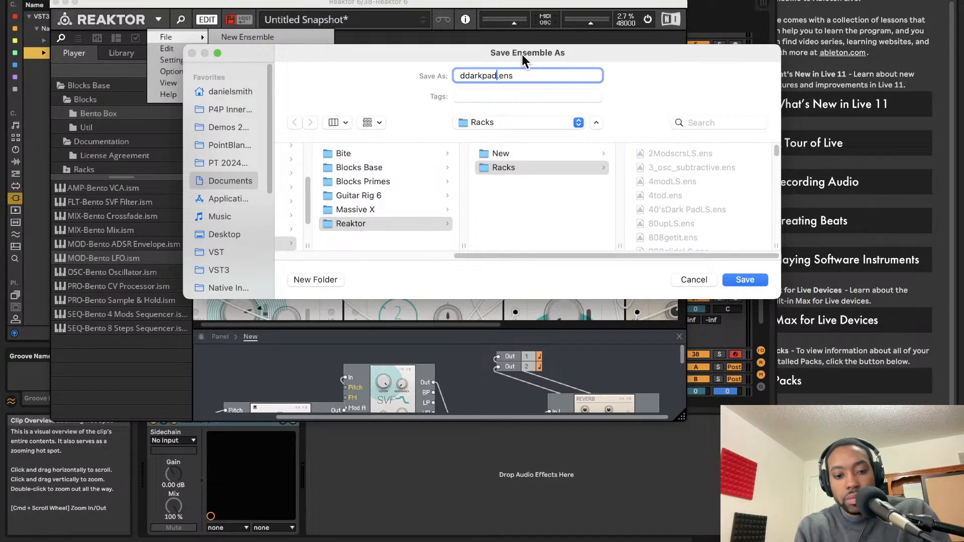
{"action": "type", "text": "LS"}
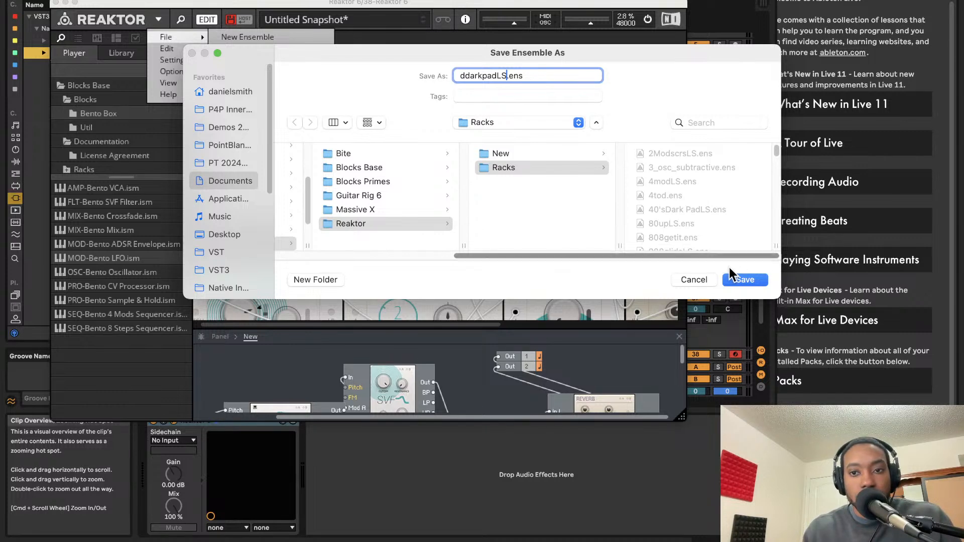
{"action": "left_click", "coordinate": [745, 279]}
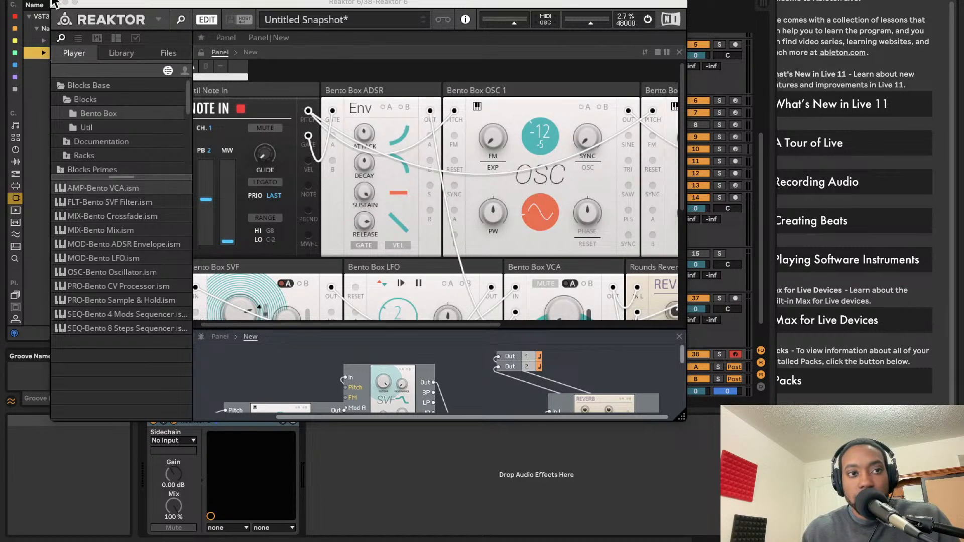
- Close the Reaktor window and unfold the 38 Reaktor 6 track in the Live arrangement
{"action": "left_click", "coordinate": [55, 2]}
{"action": "scroll", "coordinate": [527, 101], "scroll_direction": "down", "scroll_amount": 2}
{"action": "scroll", "coordinate": [527, 100], "scroll_direction": "left", "scroll_amount": 1}
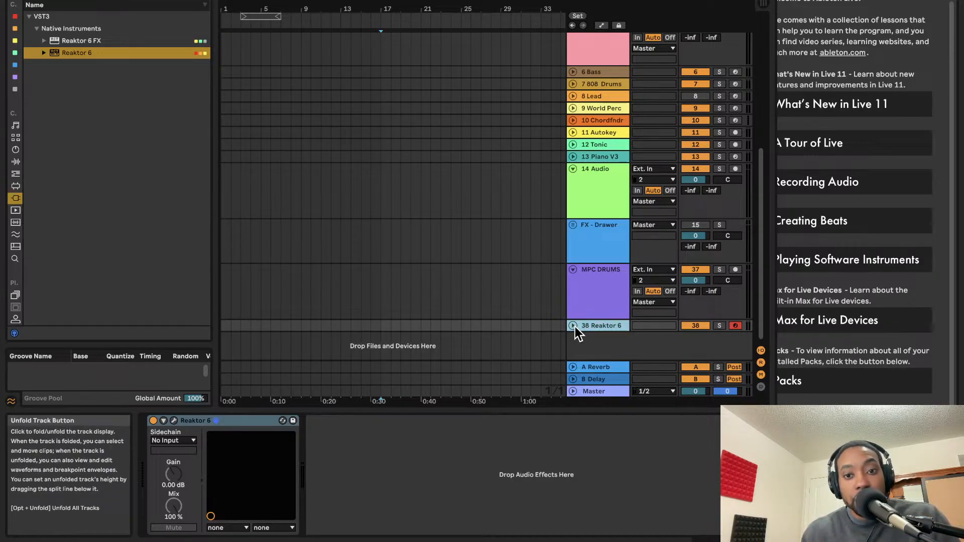
{"action": "left_click", "coordinate": [574, 326]}
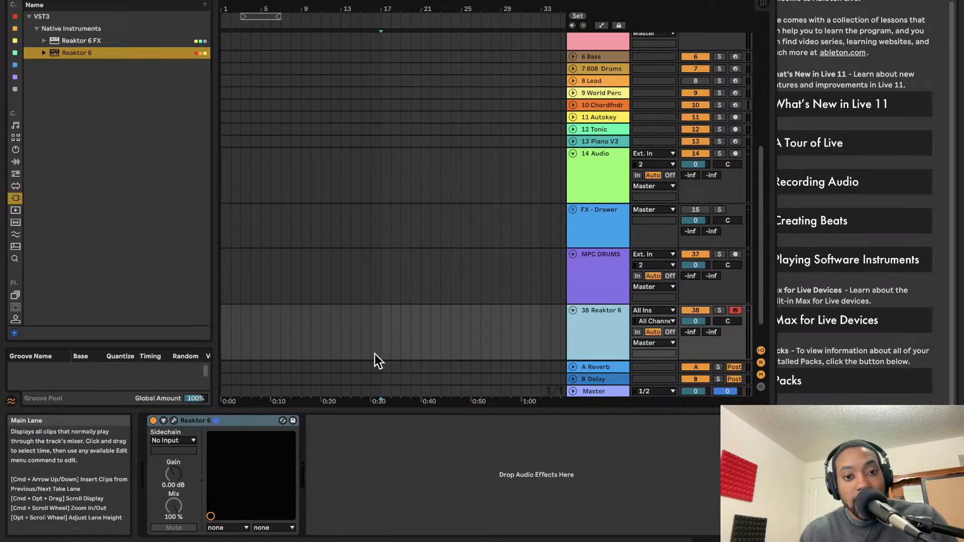
- Insert an empty five-bar MIDI clip starting at bar 17 on the Reaktor 6 track
{"action": "left_click_drag", "start_coordinate": [381, 340], "coordinate": [431, 326]}
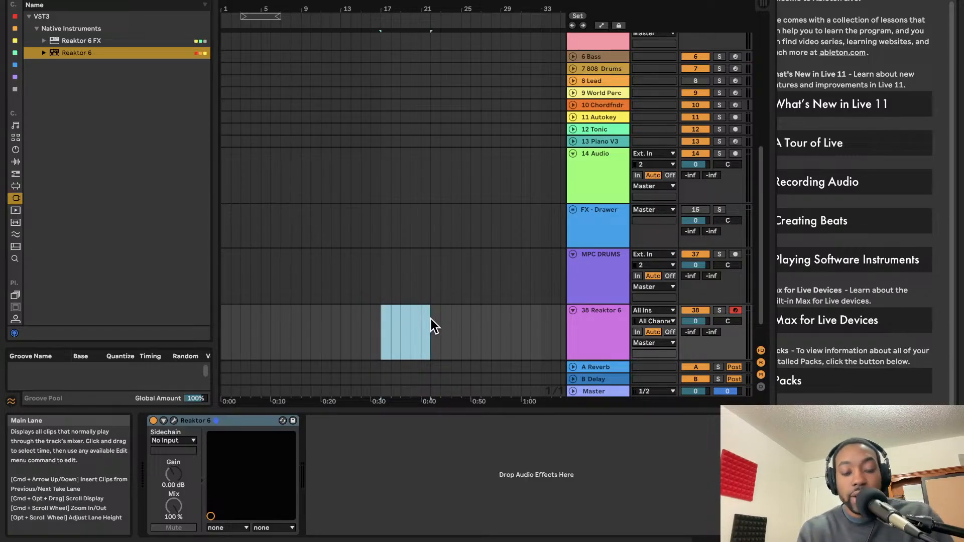
{"action": "key", "text": "super+shift+m"}
{"action": "scroll", "coordinate": [431, 221], "scroll_direction": "down", "scroll_amount": 1}
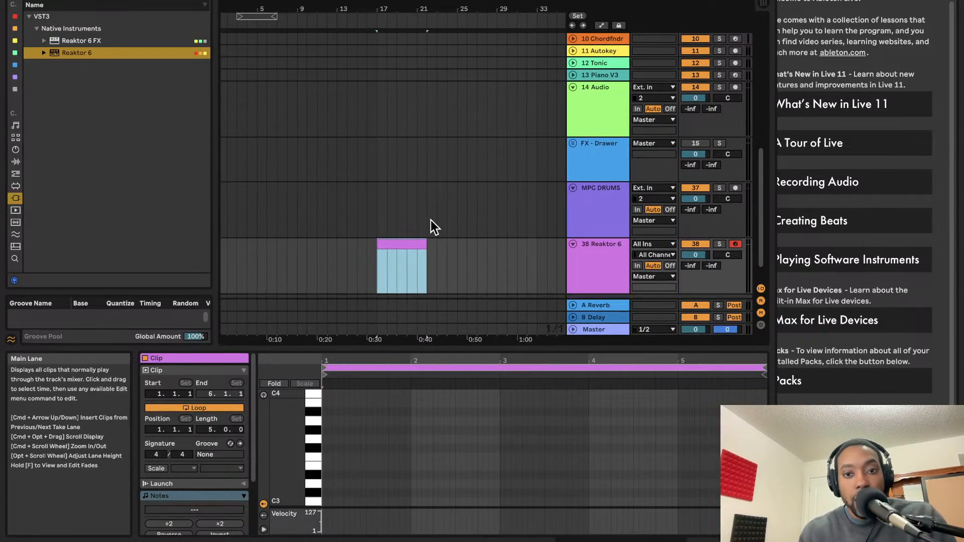
{"action": "scroll", "coordinate": [415, 243], "scroll_direction": "up", "scroll_amount": 1}
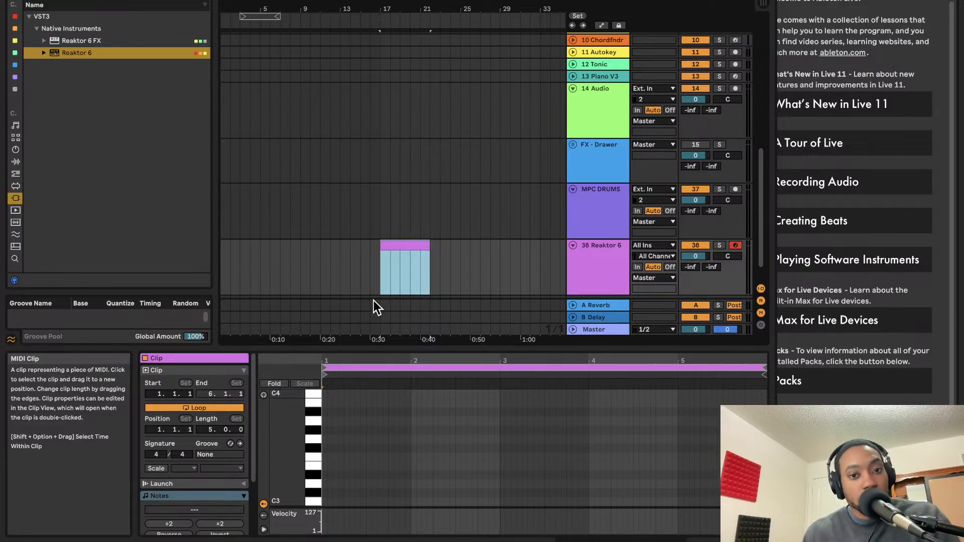
- Set the arrangement loop to span the new MIDI clip on the Reaktor 6 track
{"action": "key", "text": "shift+super+l"}
{"action": "left_click", "coordinate": [398, 243]}
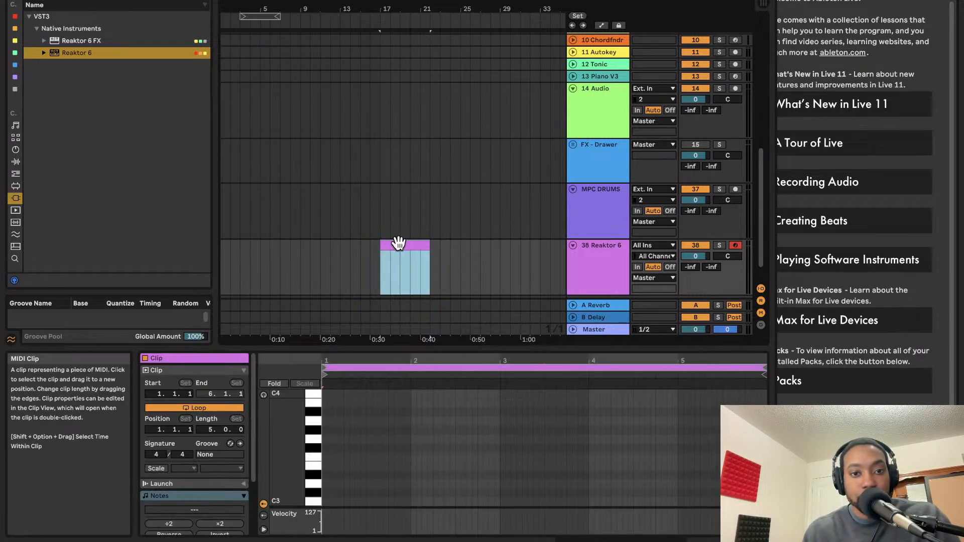
{"action": "key", "text": "shift+super+l"}
{"action": "left_click", "coordinate": [397, 244]}
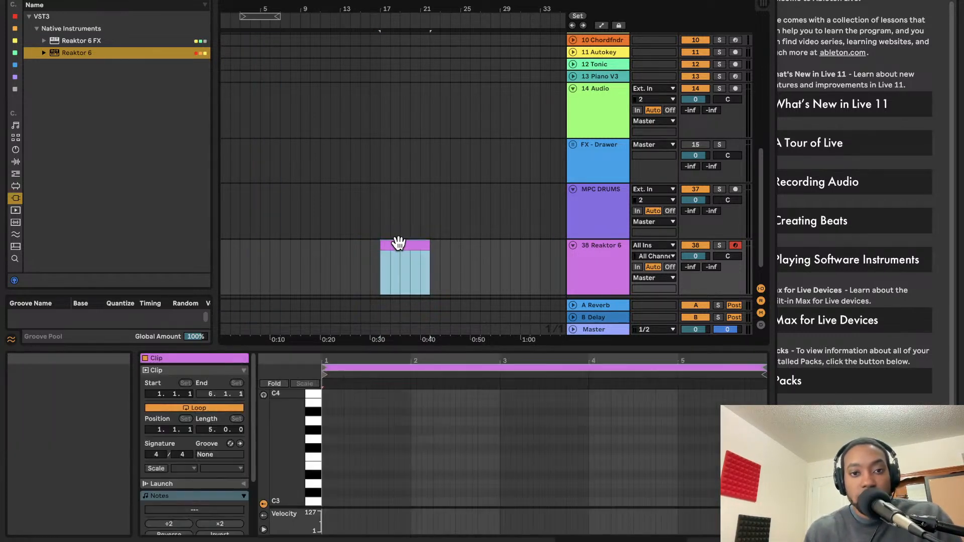
{"action": "key", "text": "super+l"}
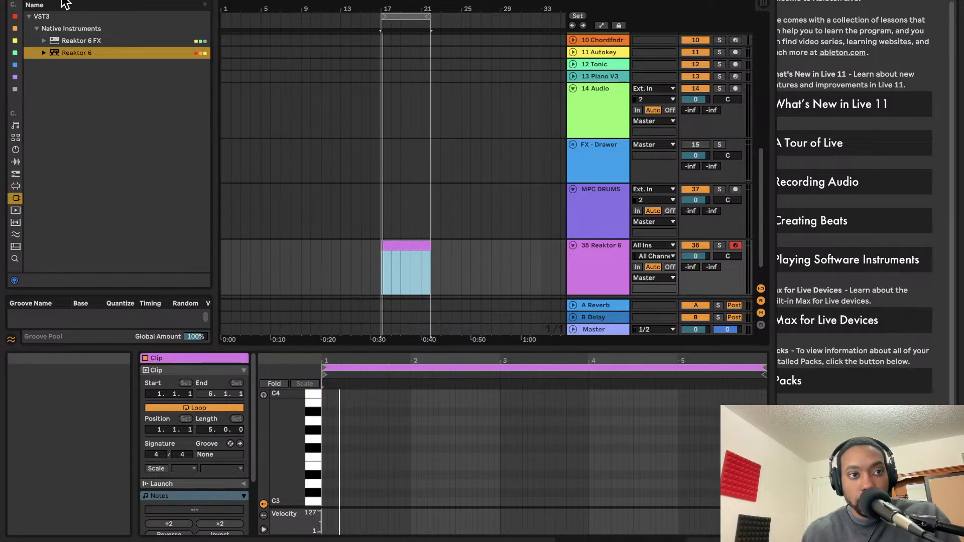
{"action": "left_click_drag", "start_coordinate": [60, 0], "coordinate": [60, 21]}
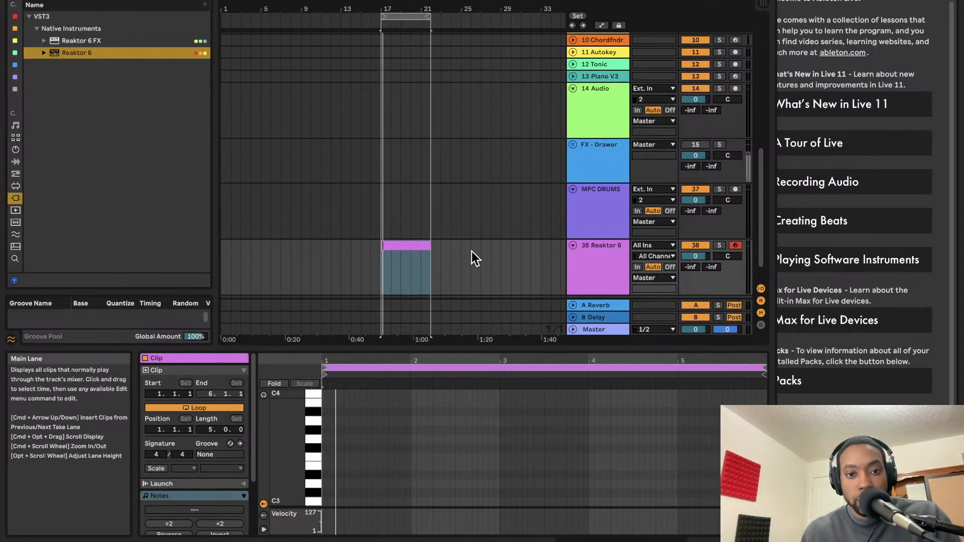
- Show the MIDI clip's notes in an enlarged clip view
{"action": "double_click", "coordinate": [422, 246]}
{"action": "left_click_drag", "start_coordinate": [412, 350], "coordinate": [412, 296]}
{"action": "left_click", "coordinate": [407, 210]}
{"action": "scroll", "coordinate": [440, 195], "scroll_direction": "down", "scroll_amount": 2}
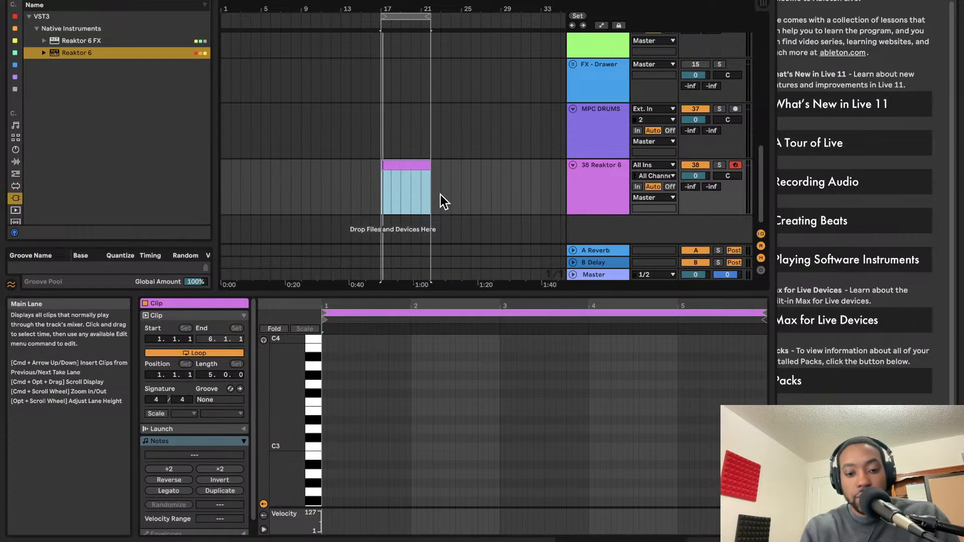
- Insert a new audio track below the Reaktor 6 track and select it
{"action": "key", "text": "super+t"}
{"action": "scroll", "coordinate": [422, 205], "scroll_direction": "right", "scroll_amount": 1}
{"action": "left_click", "coordinate": [326, 229]}
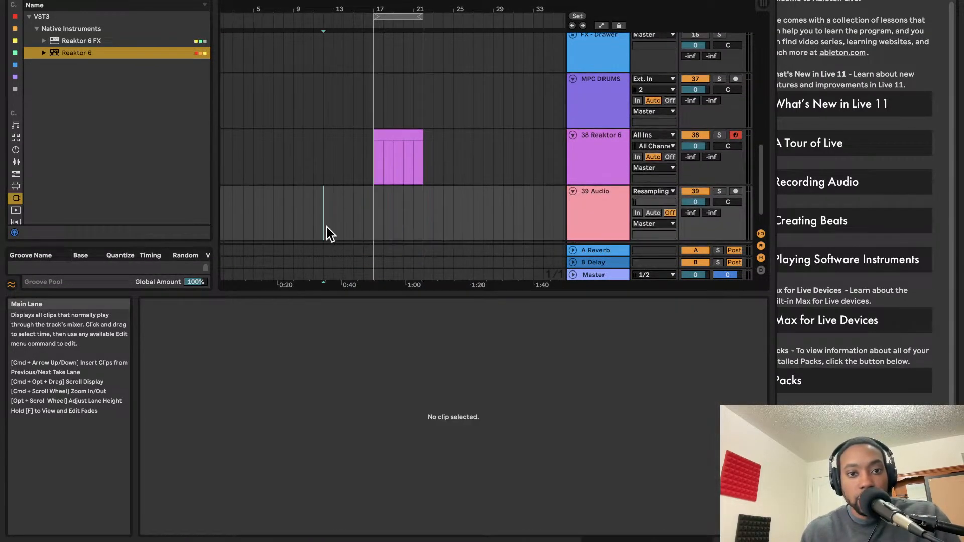
{"action": "left_click", "coordinate": [380, 203]}
{"action": "scroll", "coordinate": [419, 223], "scroll_direction": "up", "scroll_amount": 1}
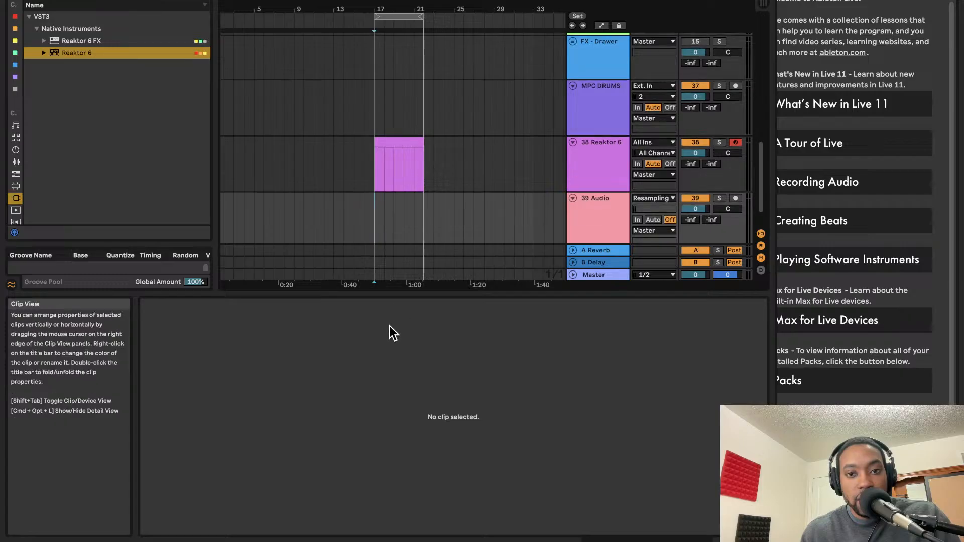
{"action": "left_click", "coordinate": [595, 216]}
{"action": "scroll", "coordinate": [612, 213], "scroll_direction": "down", "scroll_amount": 1}
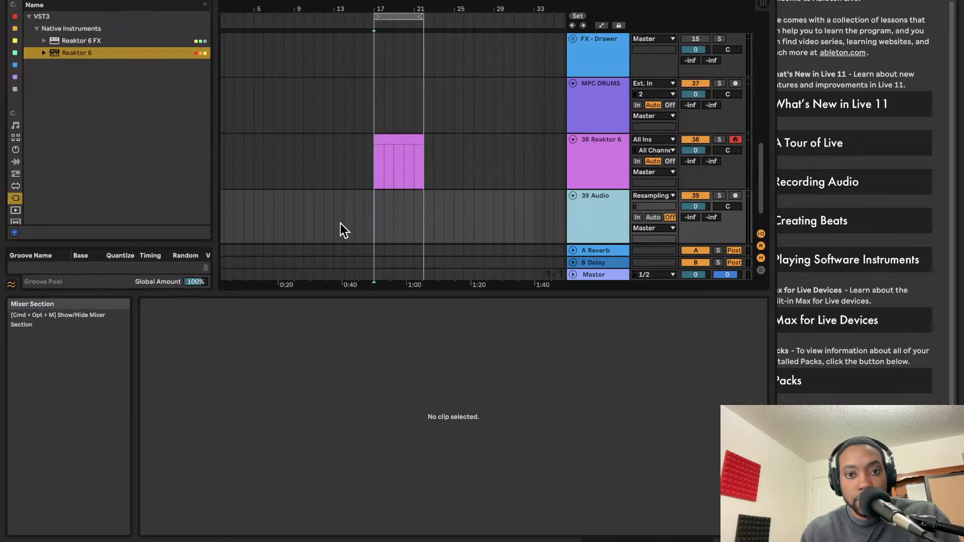
- Set the start position to bar 17 and record a MIDI part into the looped range on the Reaktor 6 track
{"action": "left_click", "coordinate": [396, 149]}
{"action": "scroll", "coordinate": [398, 153], "scroll_direction": "up", "scroll_amount": 1}
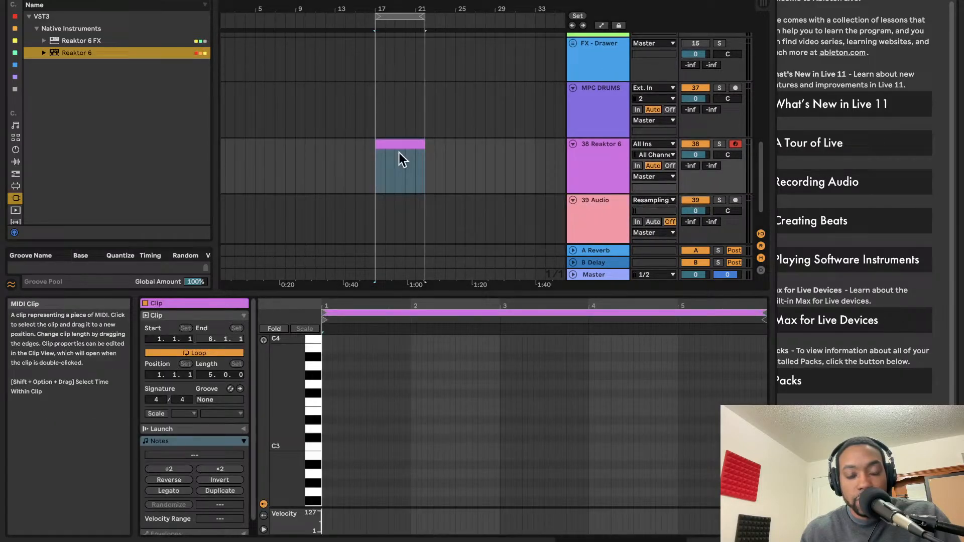
{"action": "left_click", "coordinate": [376, 216]}
{"action": "scroll", "coordinate": [391, 210], "scroll_direction": "left", "scroll_amount": 1}
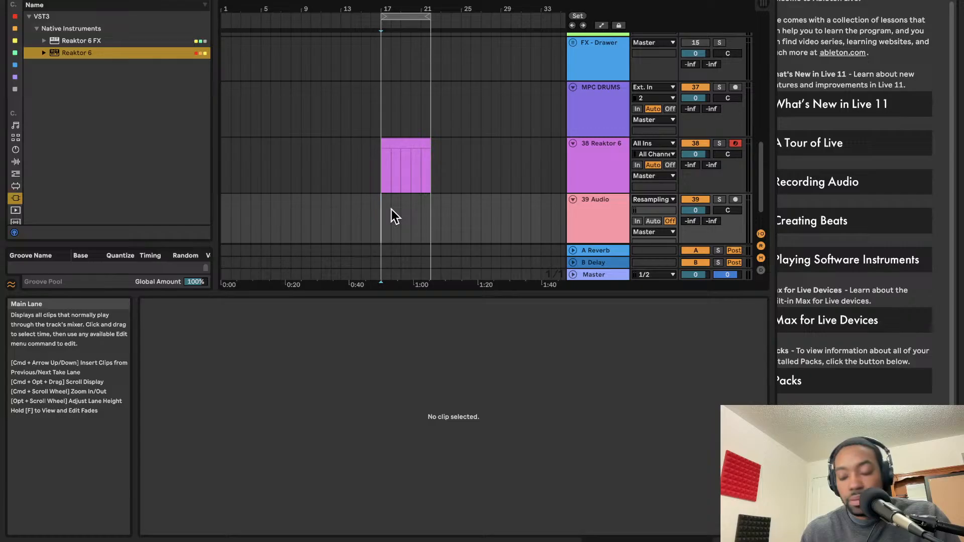
{"action": "scroll", "coordinate": [391, 209], "scroll_direction": "up", "scroll_amount": 1}
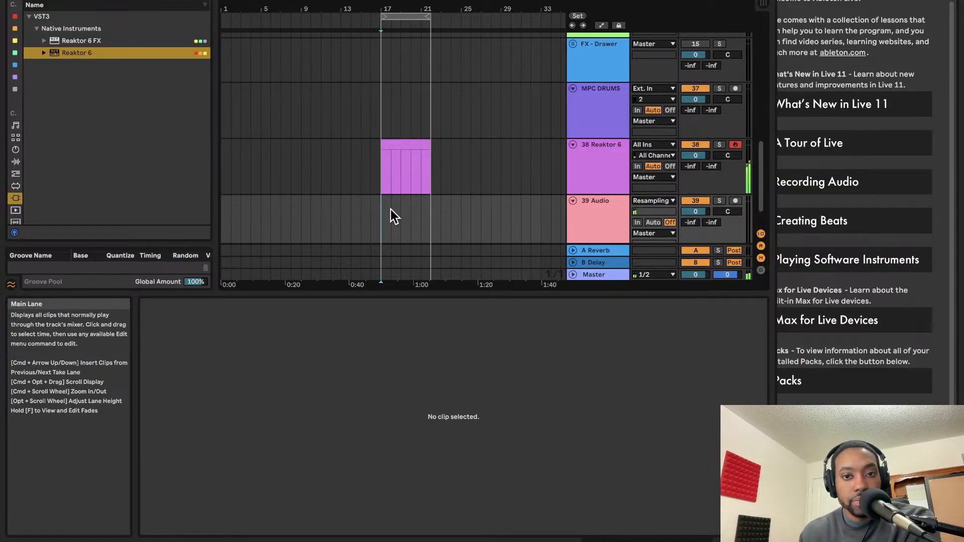
{"action": "scroll", "coordinate": [405, 123], "scroll_direction": "down", "scroll_amount": 1}
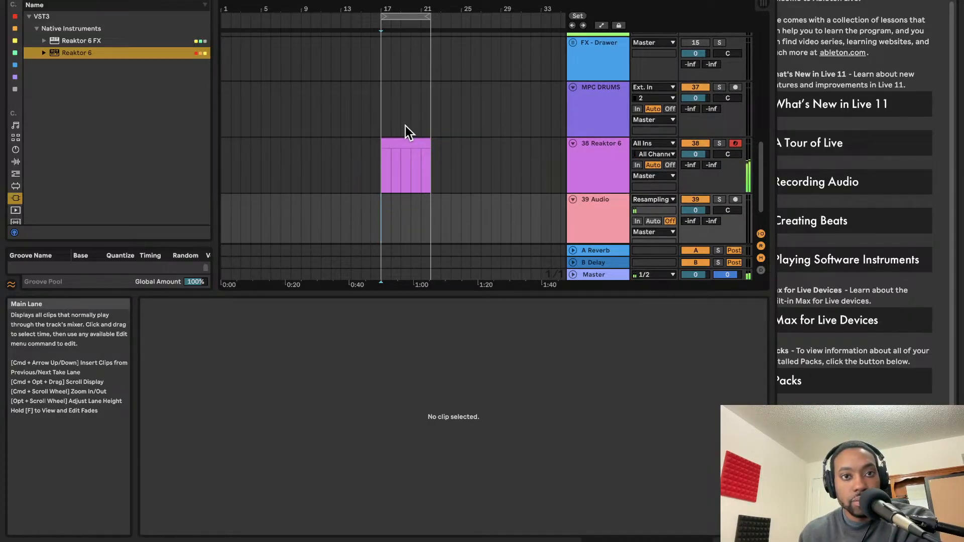
{"action": "scroll", "coordinate": [407, 116], "scroll_direction": "right", "scroll_amount": 1}
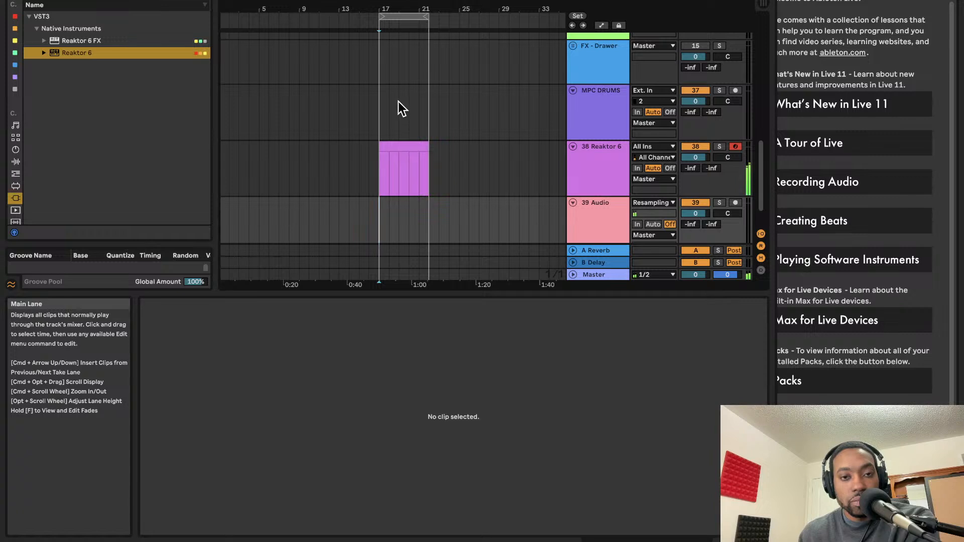
{"action": "scroll", "coordinate": [399, 102], "scroll_direction": "down", "scroll_amount": 1}
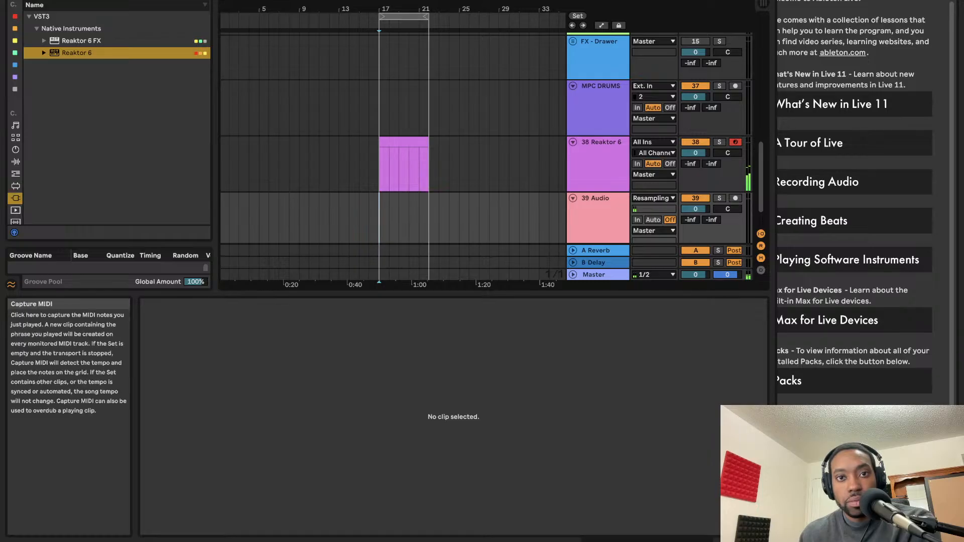
{"action": "left_click", "coordinate": [472, 0]}
{"action": "key", "text": "space"}
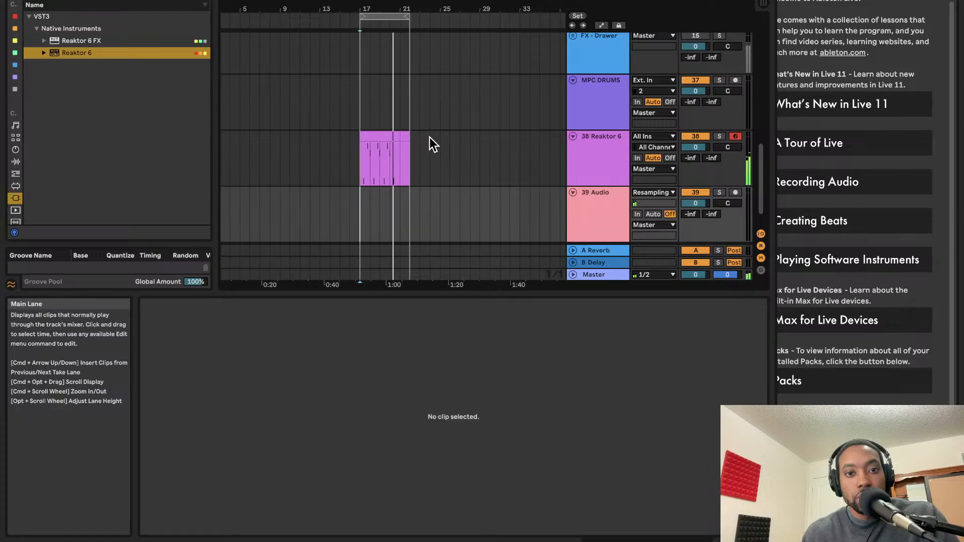
- Delete the empty last bar of the recorded Reaktor 6 MIDI clip and select the remaining four bars
{"action": "scroll", "coordinate": [389, 134], "scroll_direction": "right", "scroll_amount": 1}
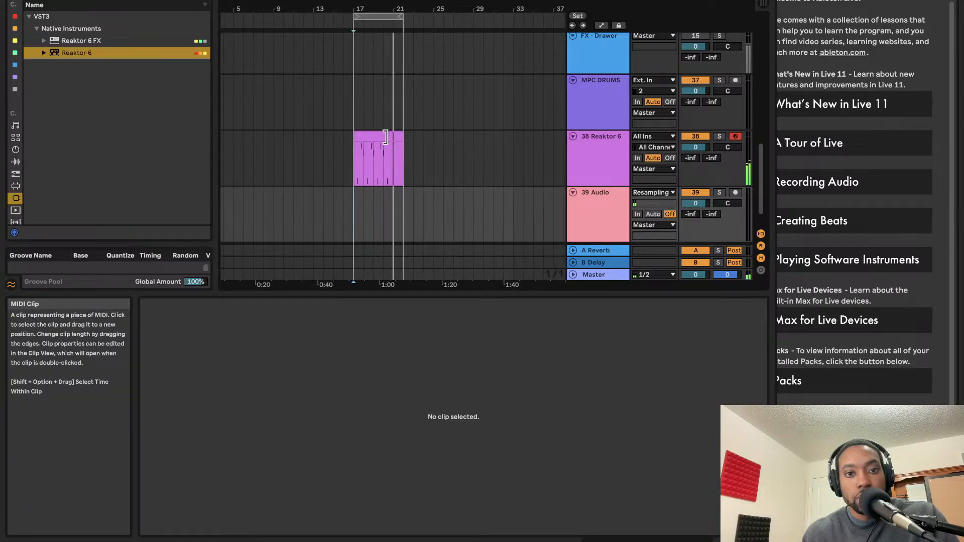
{"action": "scroll", "coordinate": [395, 134], "scroll_direction": "up", "scroll_amount": 1}
{"action": "left_click", "coordinate": [396, 138]}
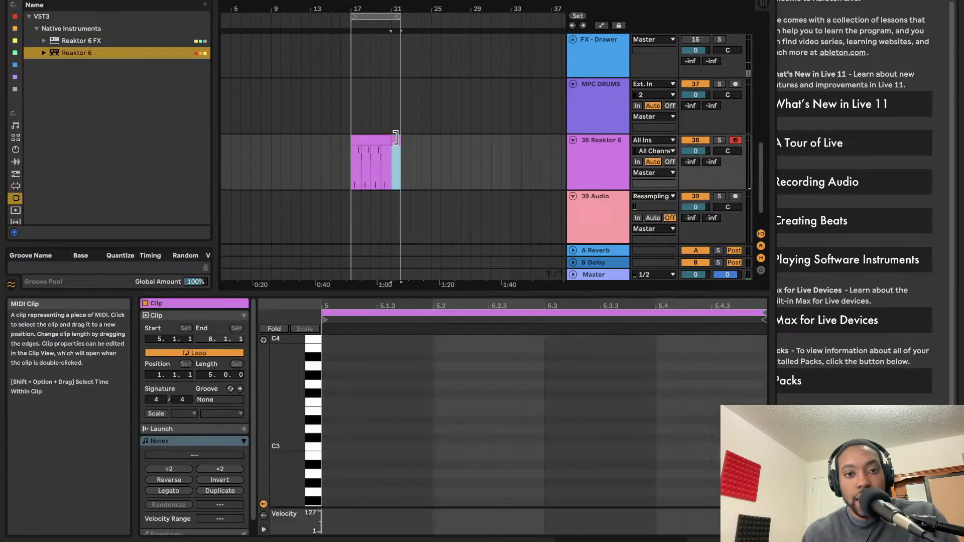
{"action": "scroll", "coordinate": [393, 140], "scroll_direction": "up", "scroll_amount": 1}
{"action": "scroll", "coordinate": [394, 140], "scroll_direction": "right", "scroll_amount": 1}
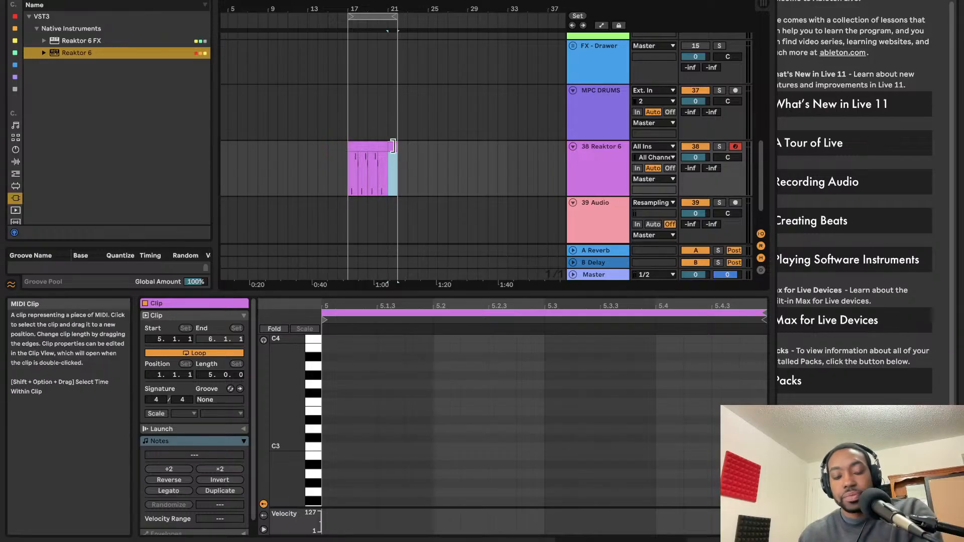
{"action": "key", "text": "Delete"}
{"action": "scroll", "coordinate": [381, 144], "scroll_direction": "down", "scroll_amount": 1}
{"action": "left_click", "coordinate": [381, 146]}
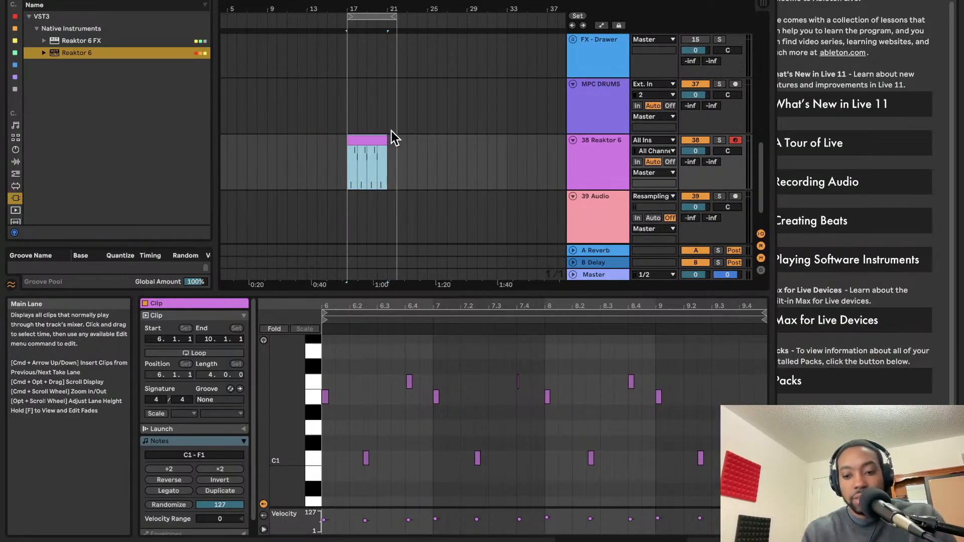
- Play the looped MIDI clip and lower the Master's cue volume to -31.0 dB in the mixer
{"action": "key", "text": "space"}
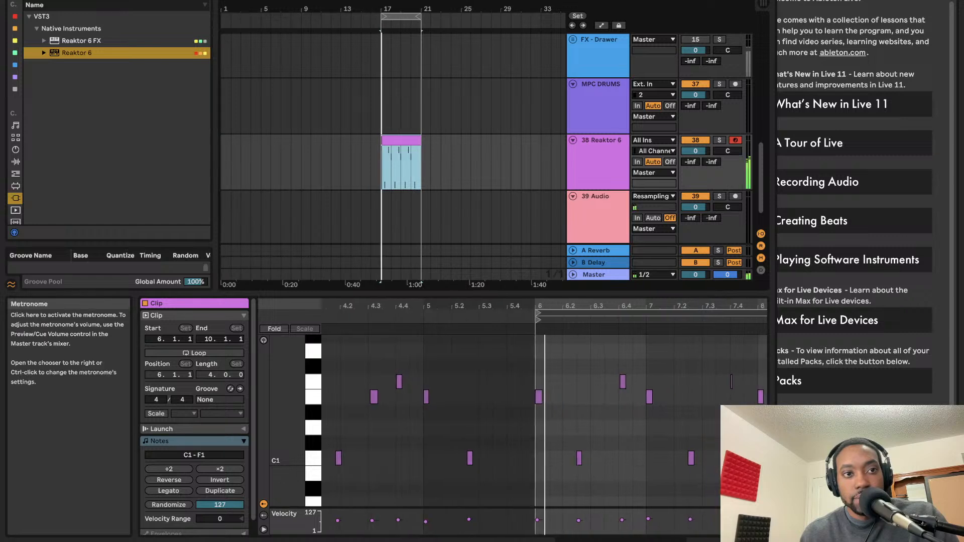
{"action": "key", "text": "Tab"}
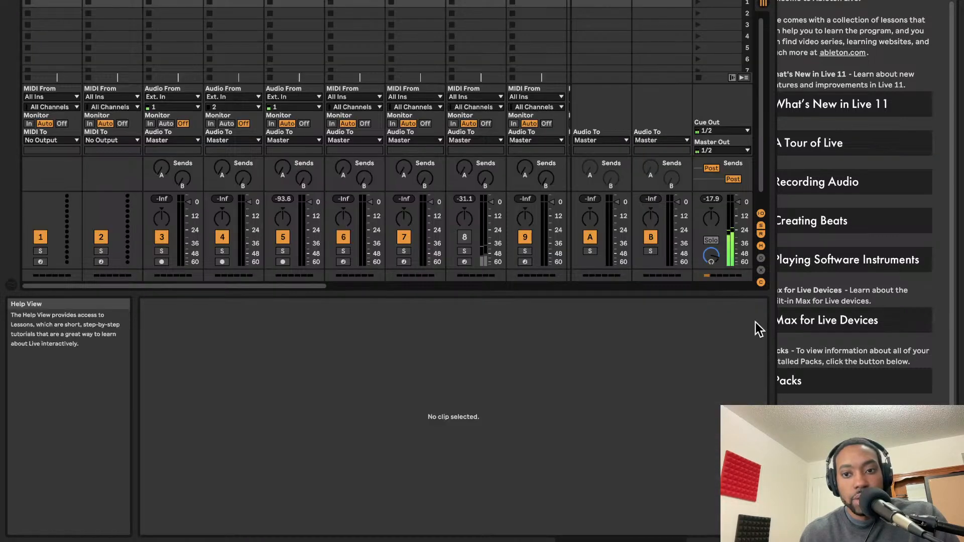
{"action": "key", "text": "Tab"}
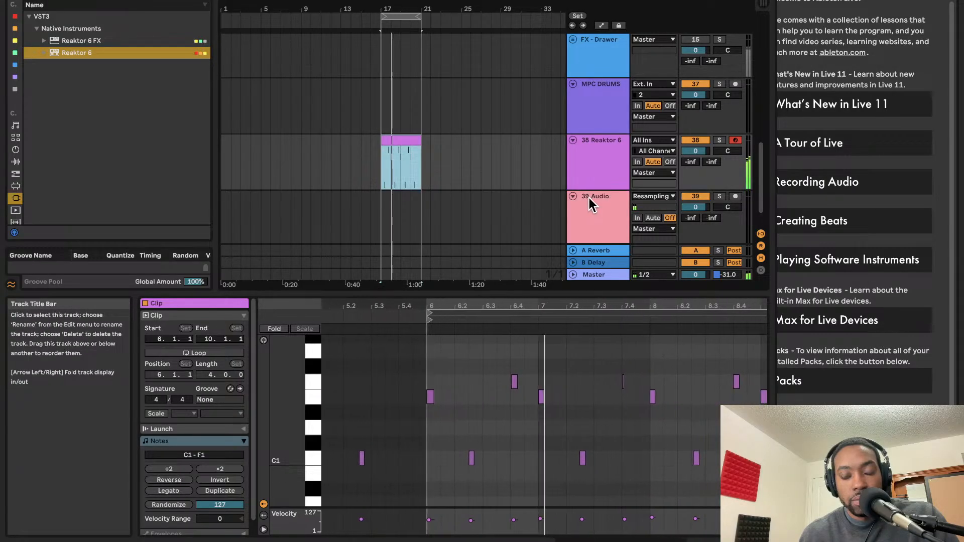
- Arm the 39 Audio track and record the Reaktor 6 part onto it by resampling, starting at bar 17
{"action": "scroll", "coordinate": [589, 198], "scroll_direction": "down", "scroll_amount": 2}
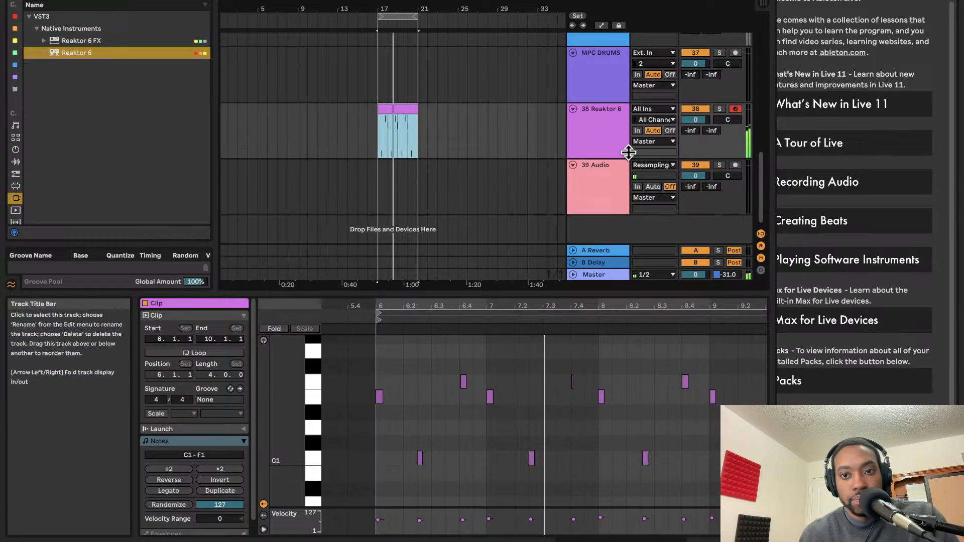
{"action": "left_click", "coordinate": [735, 165]}
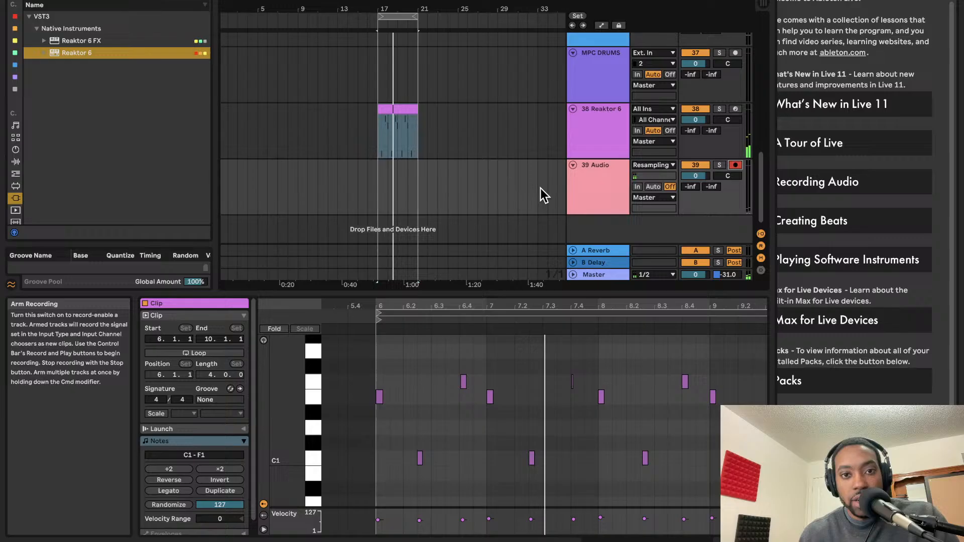
{"action": "left_click", "coordinate": [377, 203]}
{"action": "key", "text": "space"}
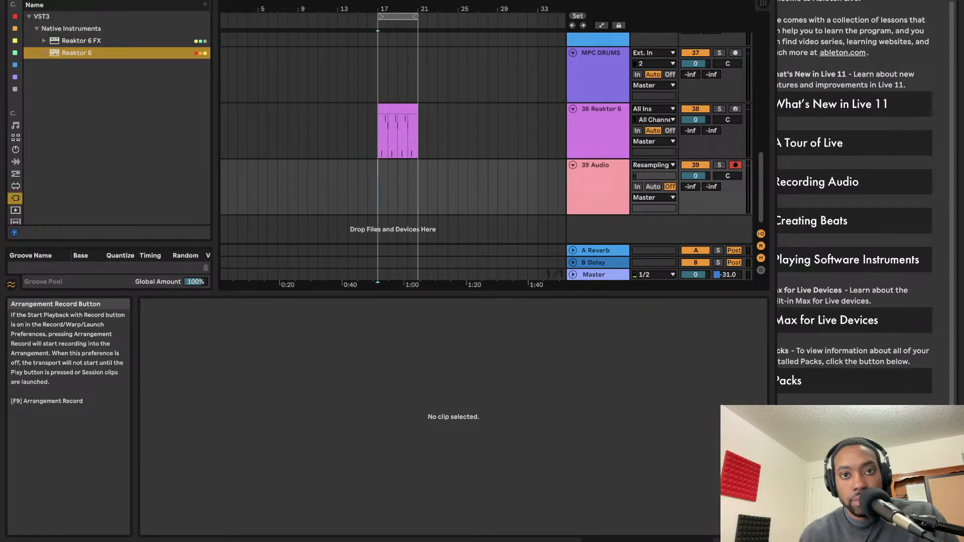
{"action": "left_click", "coordinate": [568, 1]}
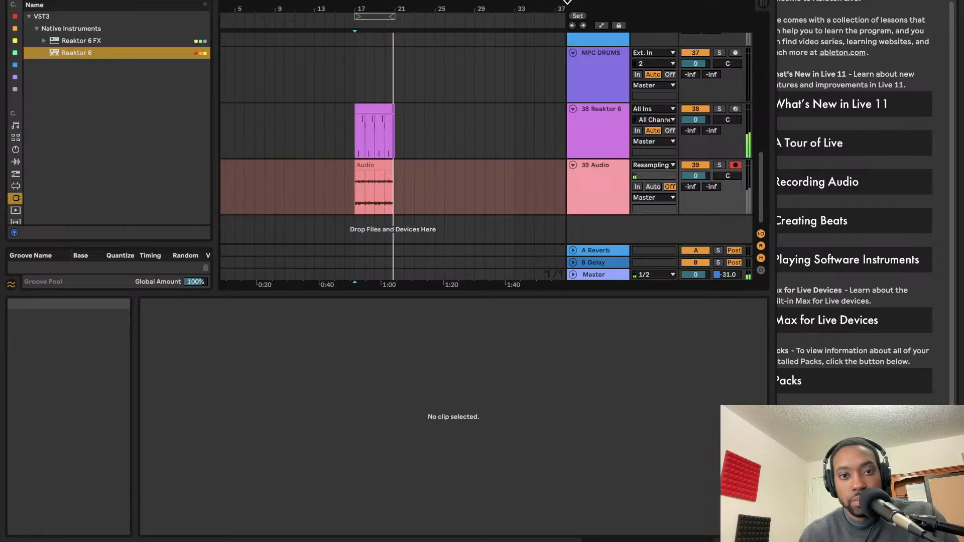
{"action": "key", "text": "space"}
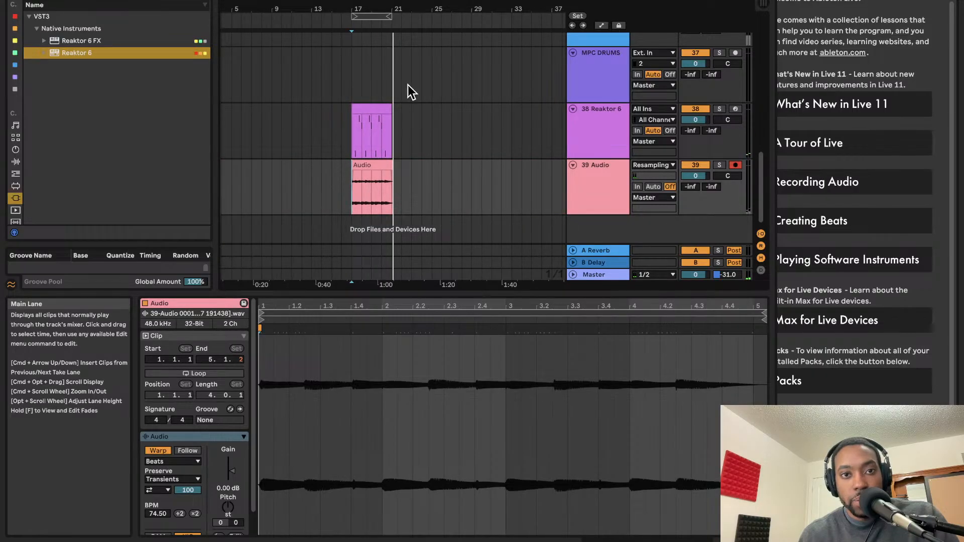
- Mute and fold the Reaktor 6 track, and trim the recorded audio clip's end to 5.1.1
{"action": "left_click", "coordinate": [685, 108]}
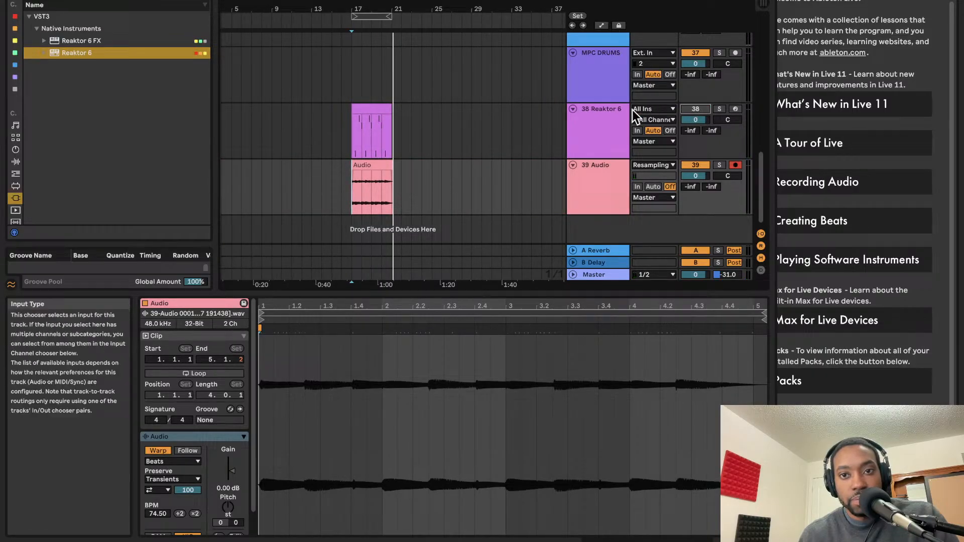
{"action": "left_click", "coordinate": [572, 109]}
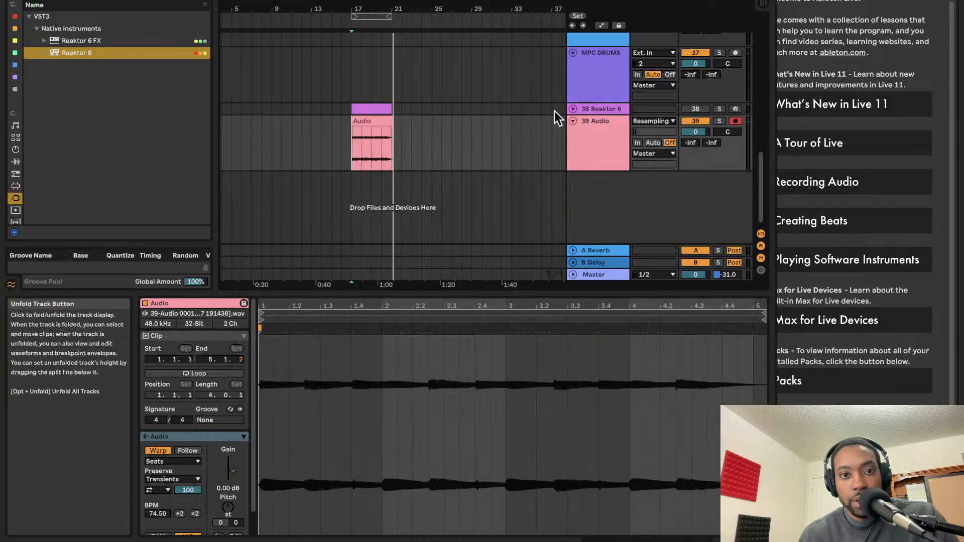
{"action": "left_click", "coordinate": [377, 123]}
{"action": "scroll", "coordinate": [379, 123], "scroll_direction": "up", "scroll_amount": 5}
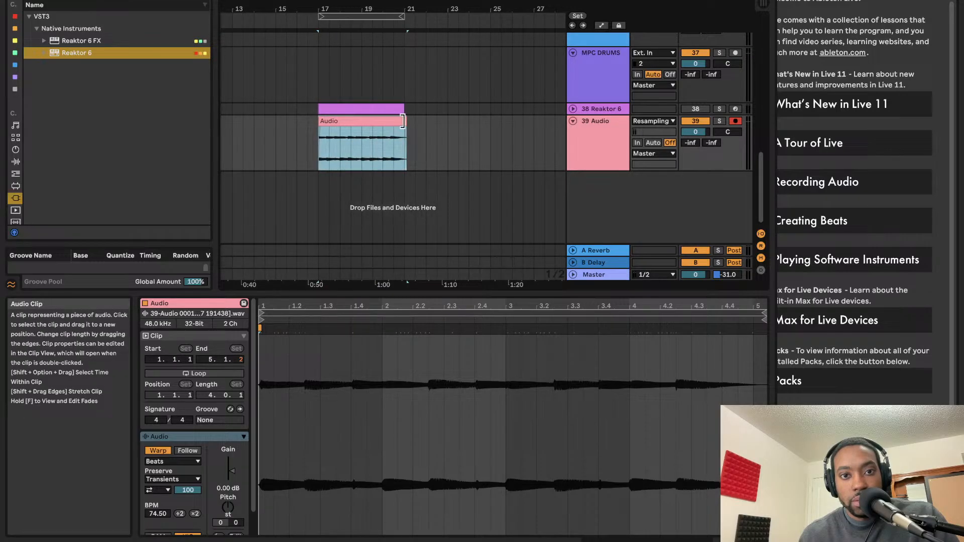
{"action": "left_click_drag", "start_coordinate": [402, 121], "coordinate": [401, 122]}
- Play the trimmed audio clip from bar 17 and inspect its waveform up close
{"action": "key", "text": "space"}
{"action": "scroll", "coordinate": [389, 125], "scroll_direction": "up", "scroll_amount": 5}
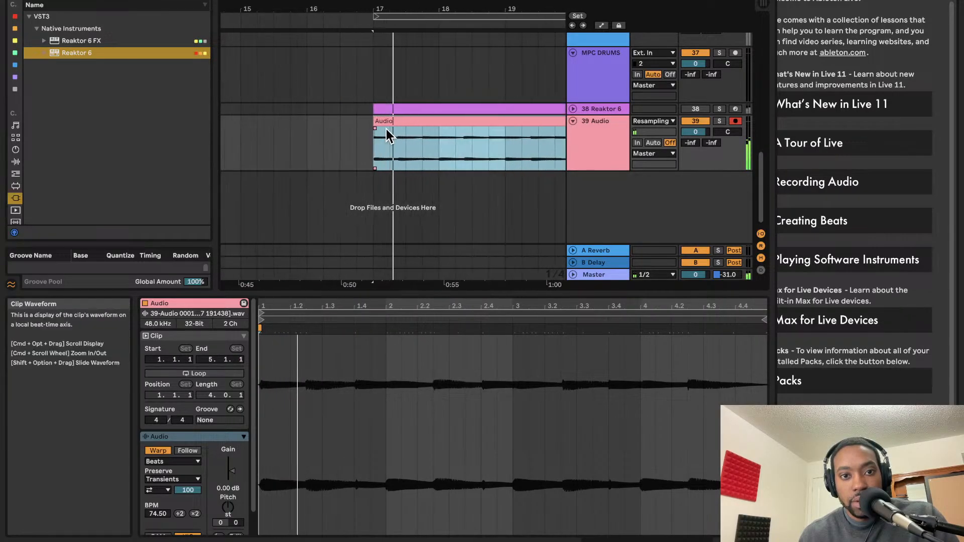
{"action": "left_click", "coordinate": [364, 130]}
{"action": "key", "text": "space"}
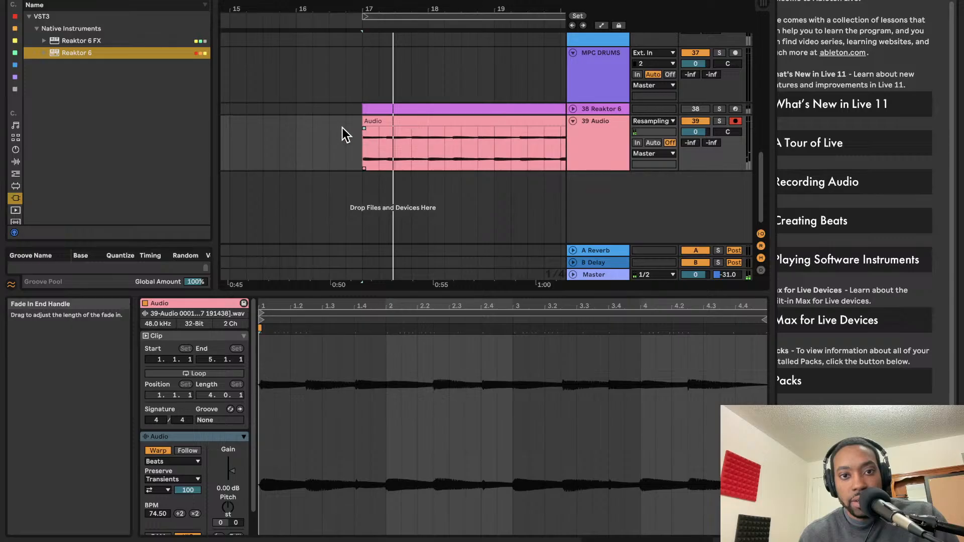
{"action": "key", "text": "space"}
{"action": "scroll", "coordinate": [426, 122], "scroll_direction": "down", "scroll_amount": 3}
{"action": "scroll", "coordinate": [426, 122], "scroll_direction": "down", "scroll_amount": 2}
{"action": "scroll", "coordinate": [435, 174], "scroll_direction": "up", "scroll_amount": 2}
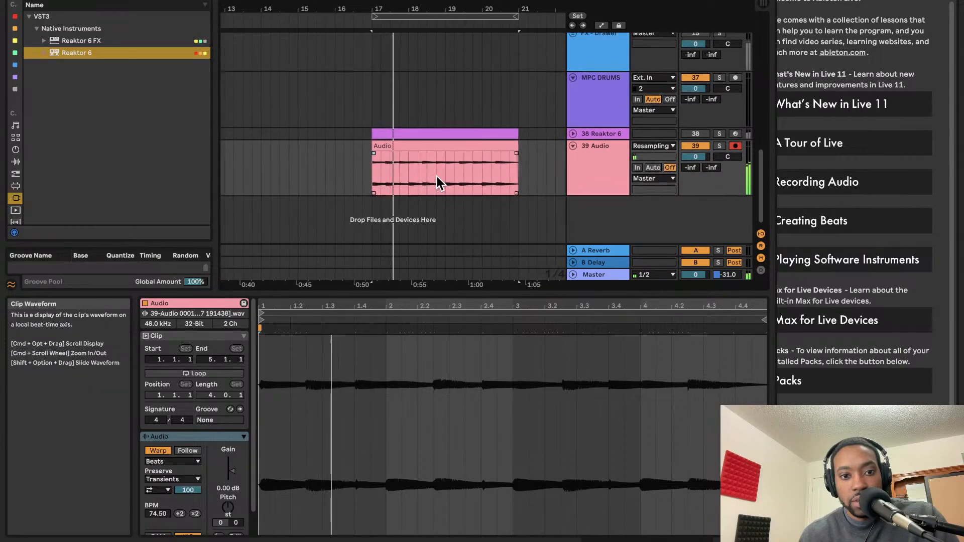
{"action": "scroll", "coordinate": [426, 174], "scroll_direction": "up", "scroll_amount": 5}
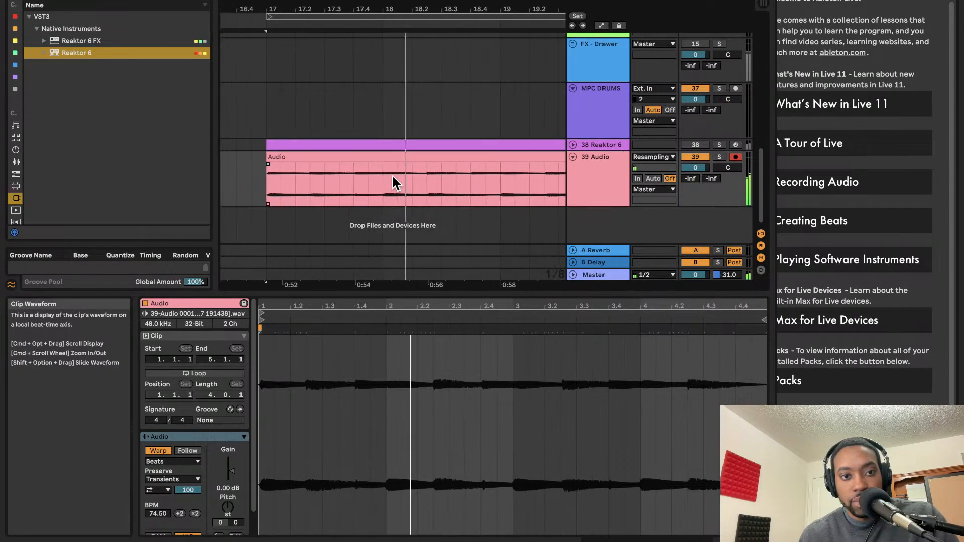
{"action": "scroll", "coordinate": [434, 166], "scroll_direction": "right", "scroll_amount": 1}
{"action": "left_click", "coordinate": [437, 158]}
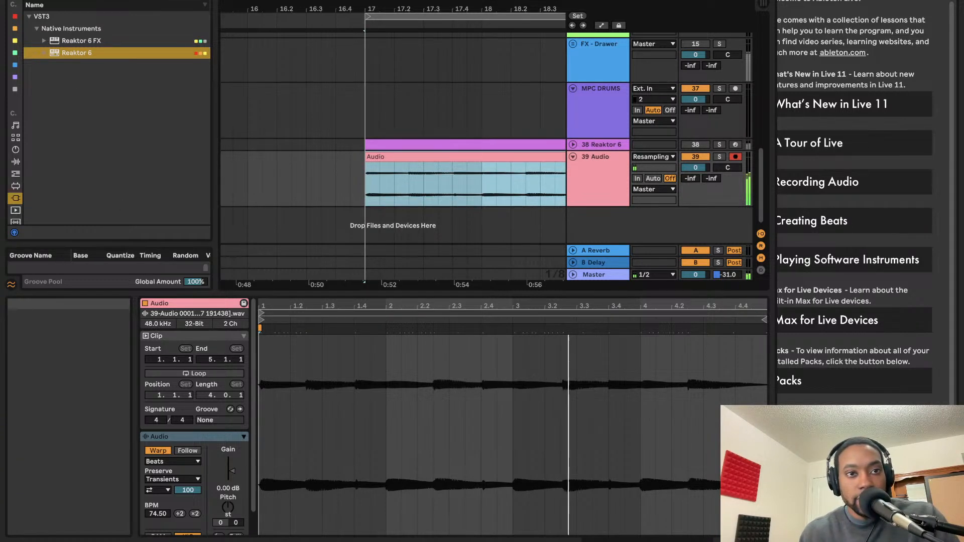
- Find WW_OLYA_150_vocal_chop_topline_Fm.wav in the user folders and place it at bar 17 on a new audio track
{"action": "left_click", "coordinate": [201, 0]}
{"action": "scroll", "coordinate": [15, 159], "scroll_direction": "down", "scroll_amount": 8}
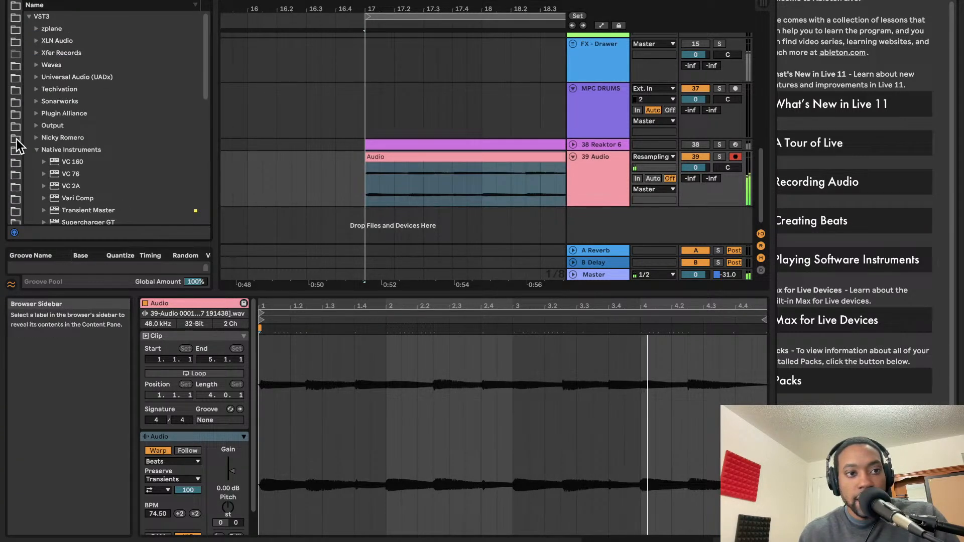
{"action": "scroll", "coordinate": [18, 146], "scroll_direction": "down", "scroll_amount": 1}
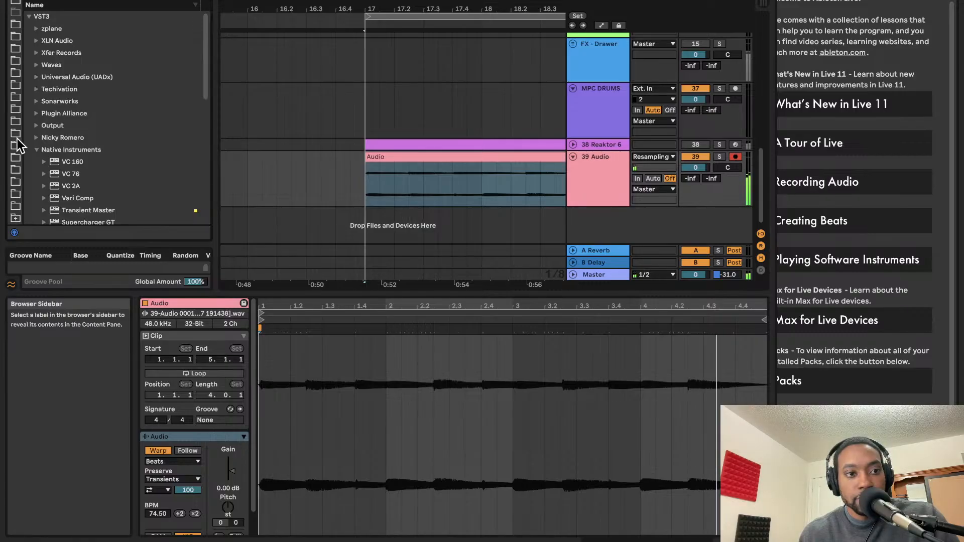
{"action": "left_click", "coordinate": [16, 170]}
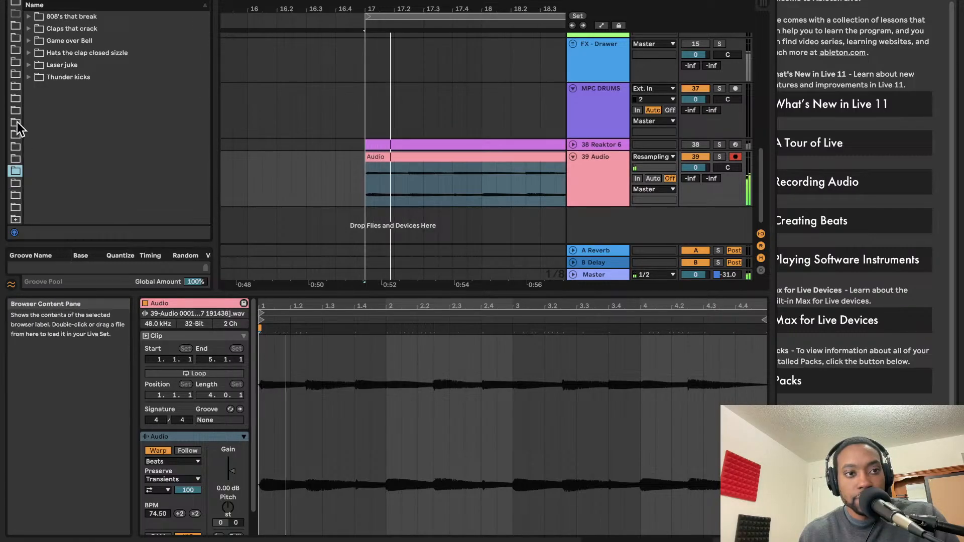
{"action": "left_click", "coordinate": [16, 184]}
{"action": "left_click", "coordinate": [16, 196]}
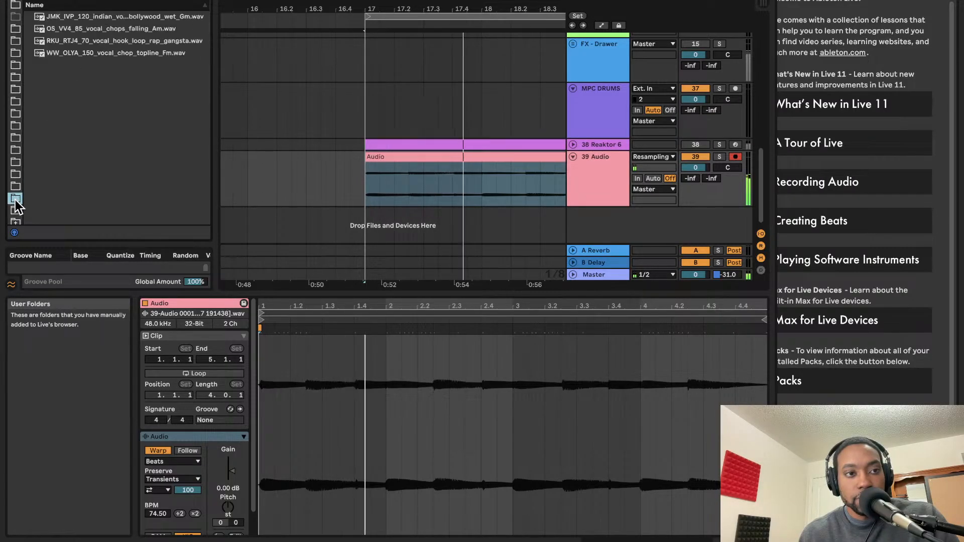
{"action": "left_click", "coordinate": [15, 208]}
{"action": "scroll", "coordinate": [16, 215], "scroll_direction": "down", "scroll_amount": 1}
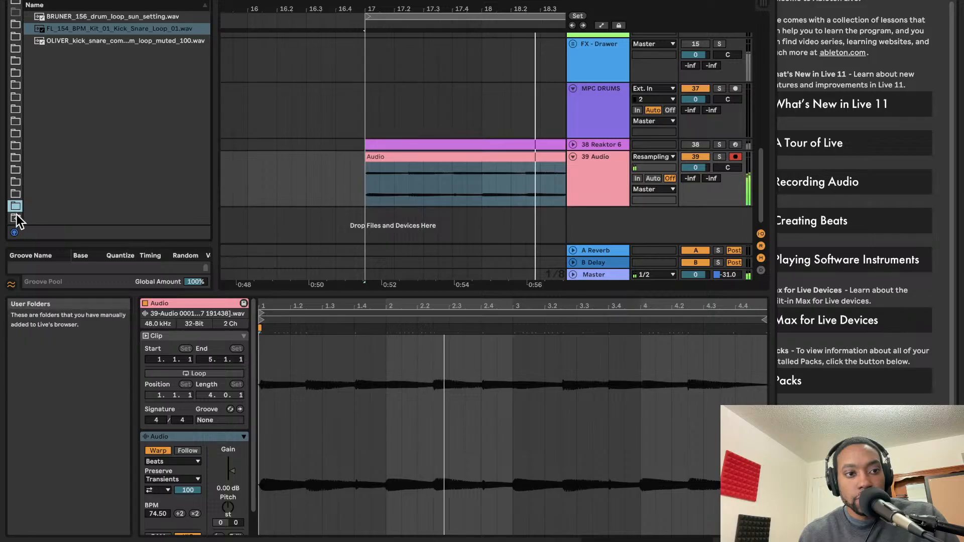
{"action": "left_click", "coordinate": [15, 198]}
{"action": "scroll", "coordinate": [17, 195], "scroll_direction": "up", "scroll_amount": 1}
{"action": "left_click", "coordinate": [61, 54]}
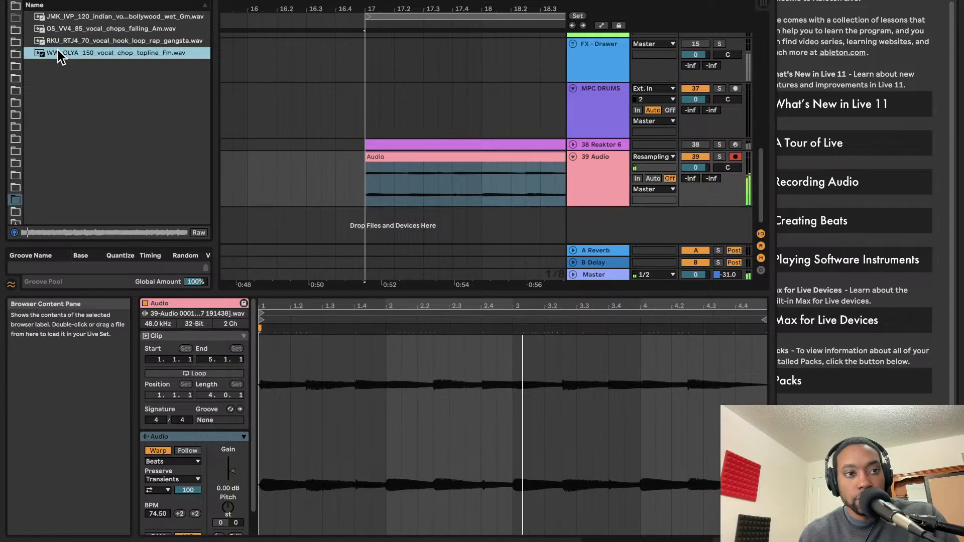
{"action": "left_click_drag", "start_coordinate": [65, 56], "coordinate": [565, 194]}
- Set the vocal chop track's volume to -32.0 dB and make the arrangement loop span its clip during playback
{"action": "left_click_drag", "start_coordinate": [695, 204], "coordinate": [695, 211]}
{"action": "key", "text": "space"}
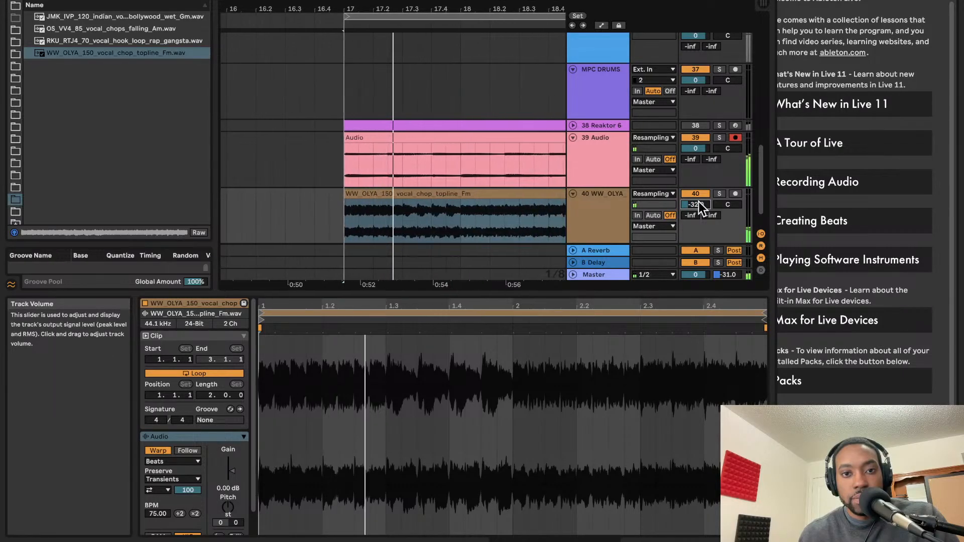
{"action": "left_click", "coordinate": [391, 193]}
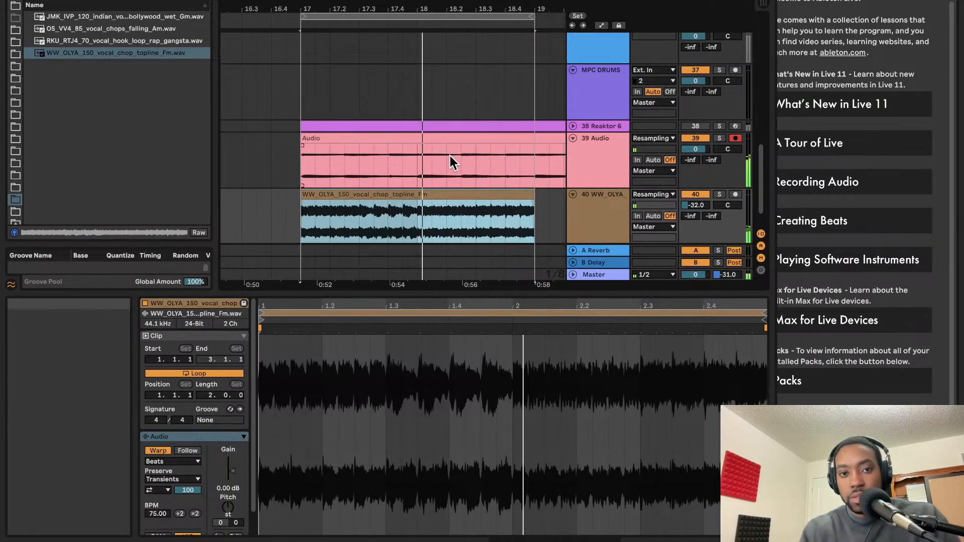
{"action": "scroll", "coordinate": [450, 155], "scroll_direction": "left", "scroll_amount": 2}
{"action": "scroll", "coordinate": [450, 155], "scroll_direction": "right", "scroll_amount": 2}
{"action": "scroll", "coordinate": [451, 155], "scroll_direction": "down", "scroll_amount": 1}
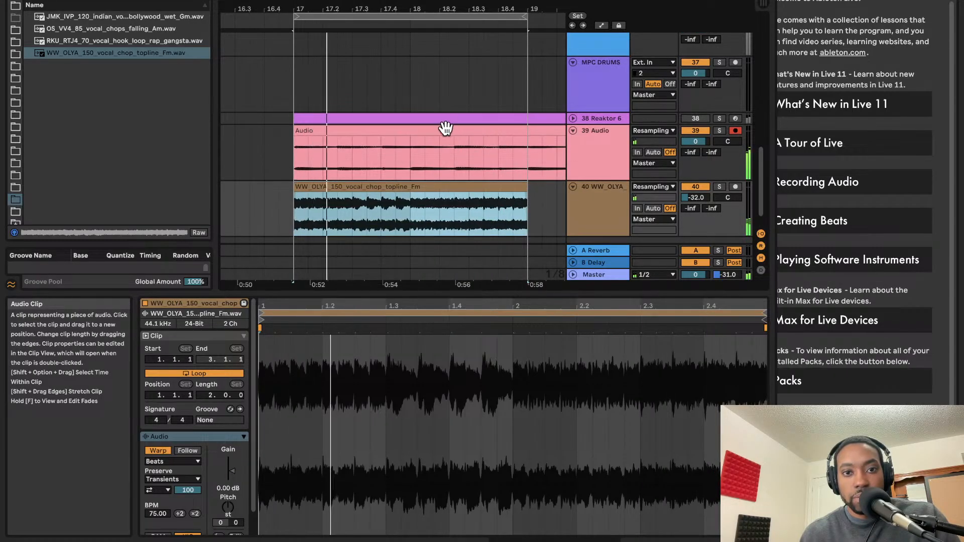
- Delete the part of the resampled audio clip that lies after bar 19
{"action": "left_click", "coordinate": [526, 148]}
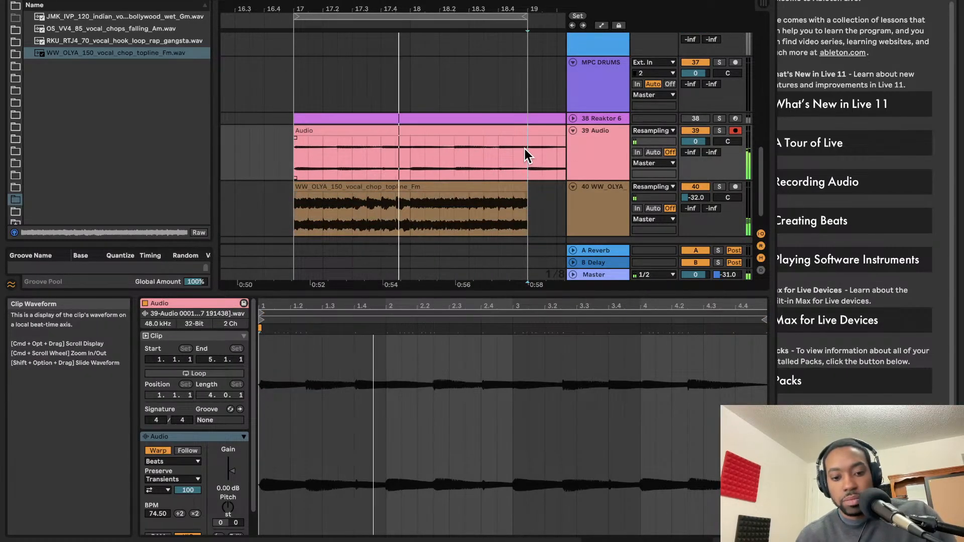
{"action": "left_click", "coordinate": [550, 131]}
{"action": "key", "text": "Delete"}
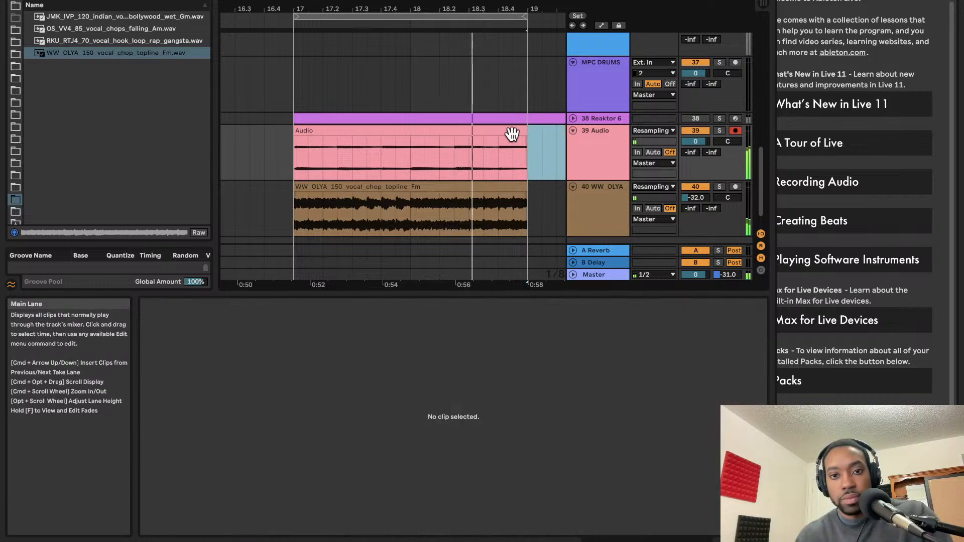
{"action": "scroll", "coordinate": [490, 136], "scroll_direction": "up", "scroll_amount": 4}
{"action": "scroll", "coordinate": [490, 137], "scroll_direction": "down", "scroll_amount": 5}
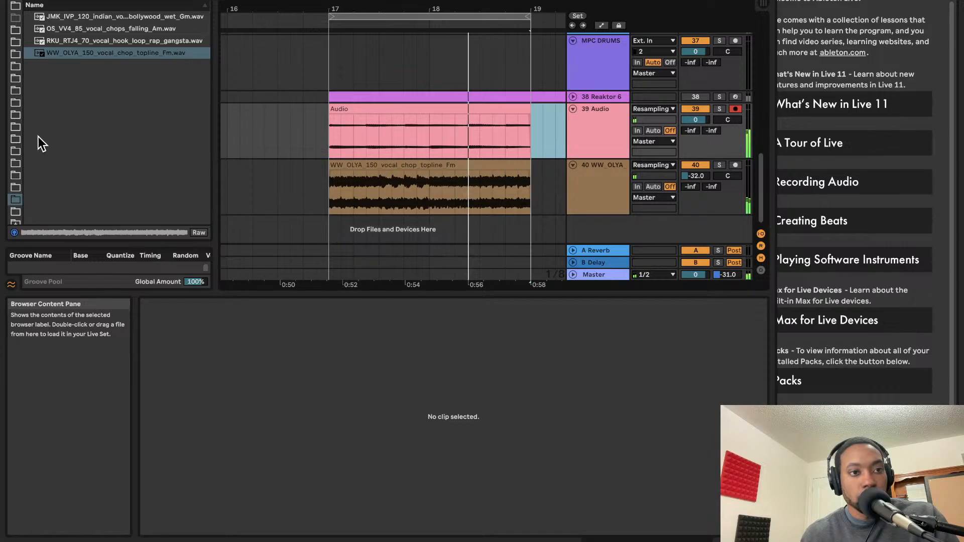
- Mute the vocal chop track and load Swan Song Kit.adg from the drum kits onto a new track below it
{"action": "scroll", "coordinate": [19, 143], "scroll_direction": "up", "scroll_amount": 1}
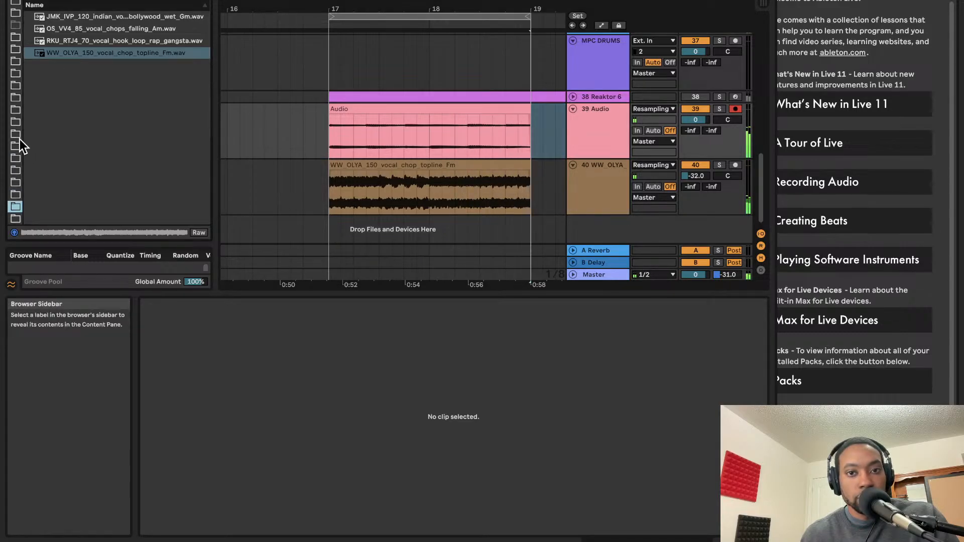
{"action": "scroll", "coordinate": [11, 108], "scroll_direction": "up", "scroll_amount": 10}
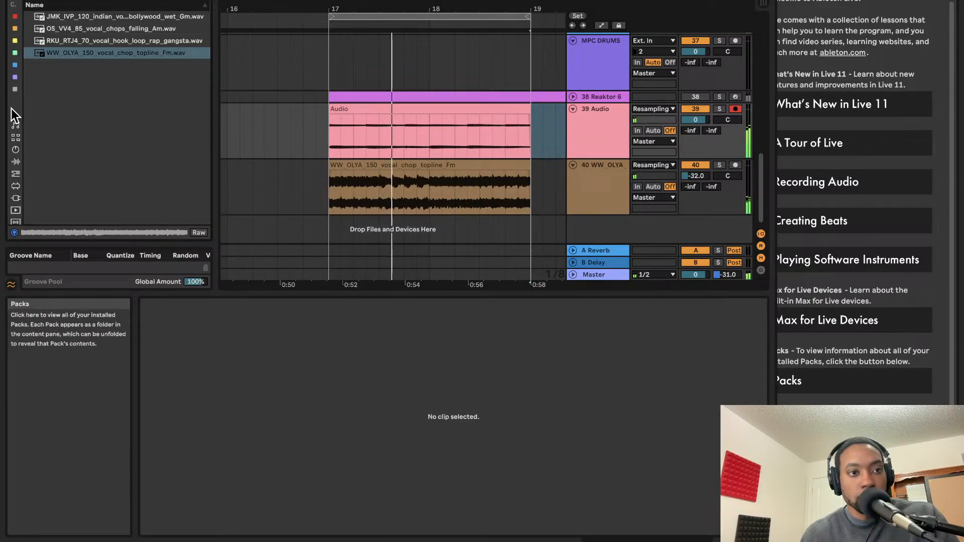
{"action": "left_click", "coordinate": [15, 139]}
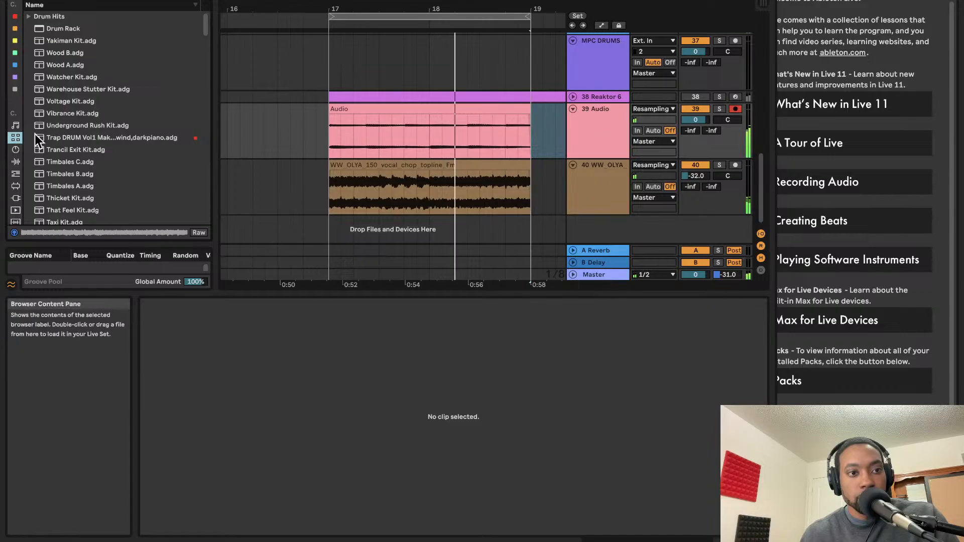
{"action": "scroll", "coordinate": [34, 134], "scroll_direction": "down", "scroll_amount": 5}
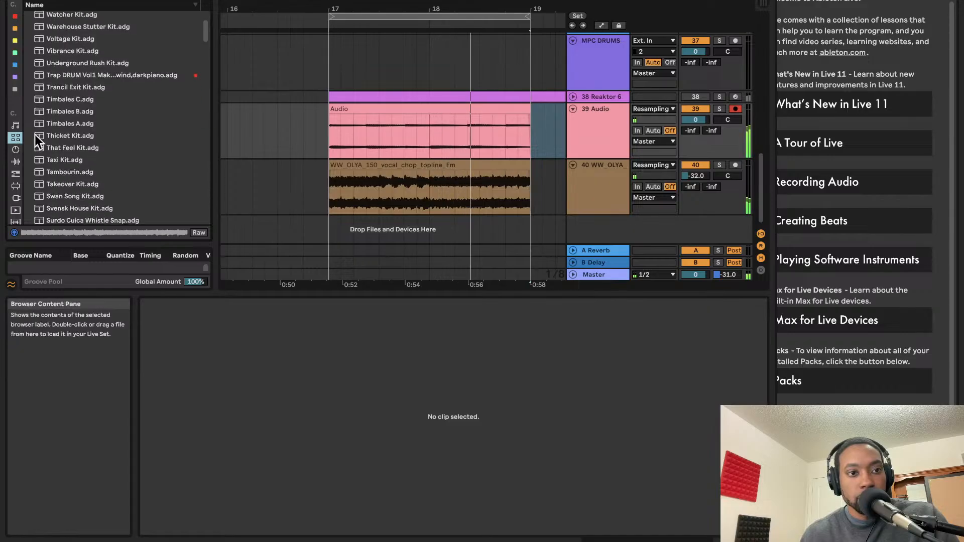
{"action": "left_click", "coordinate": [703, 168]}
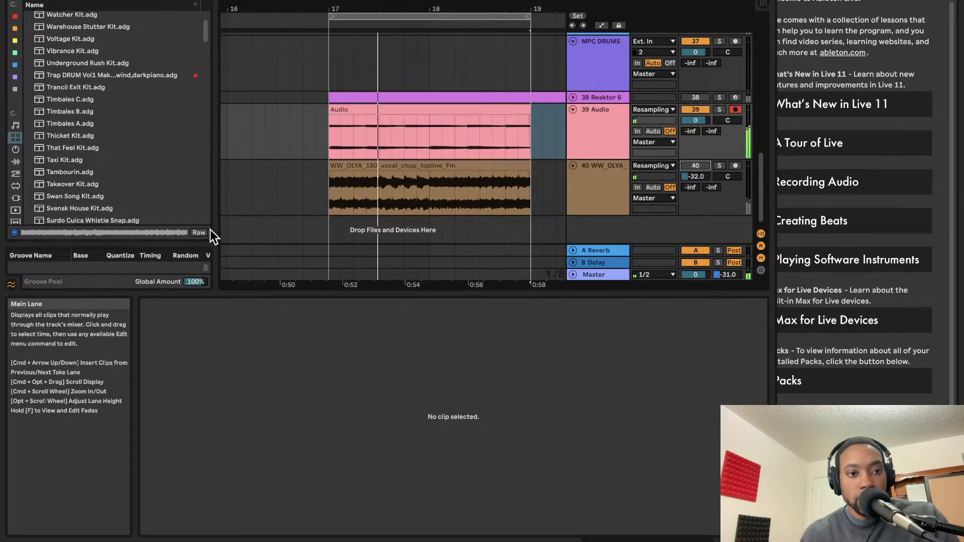
{"action": "scroll", "coordinate": [115, 182], "scroll_direction": "down", "scroll_amount": 4}
{"action": "left_click_drag", "start_coordinate": [95, 147], "coordinate": [320, 155]}
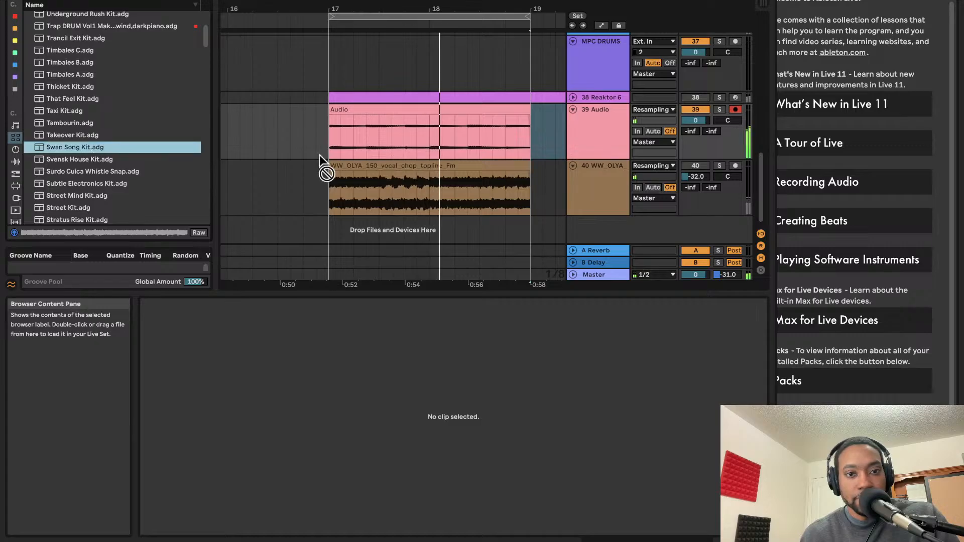
{"action": "left_click_drag", "start_coordinate": [583, 232], "coordinate": [583, 233]}
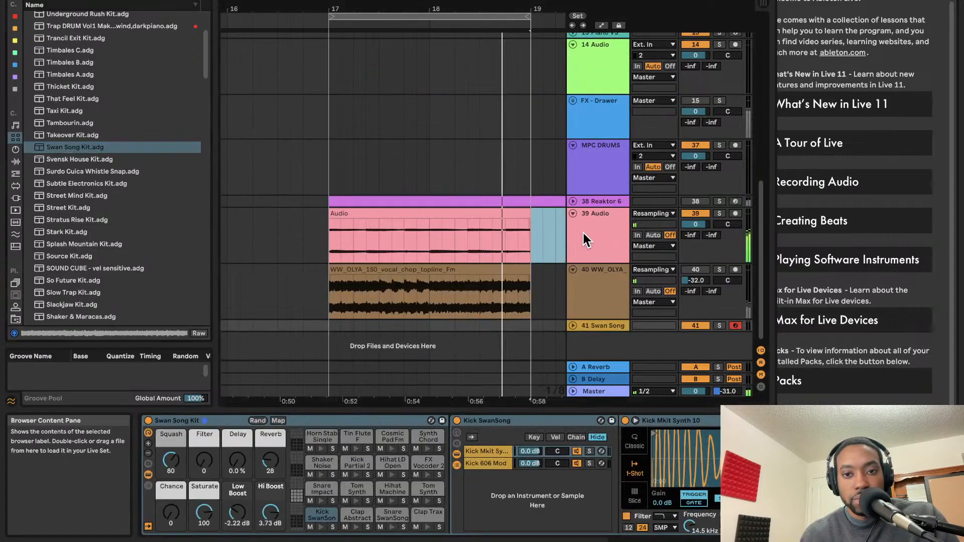
- Unfold the Swan Song Kit track and lower its volume to -30.4 dB while auditioning its pads
{"action": "left_click", "coordinate": [574, 325]}
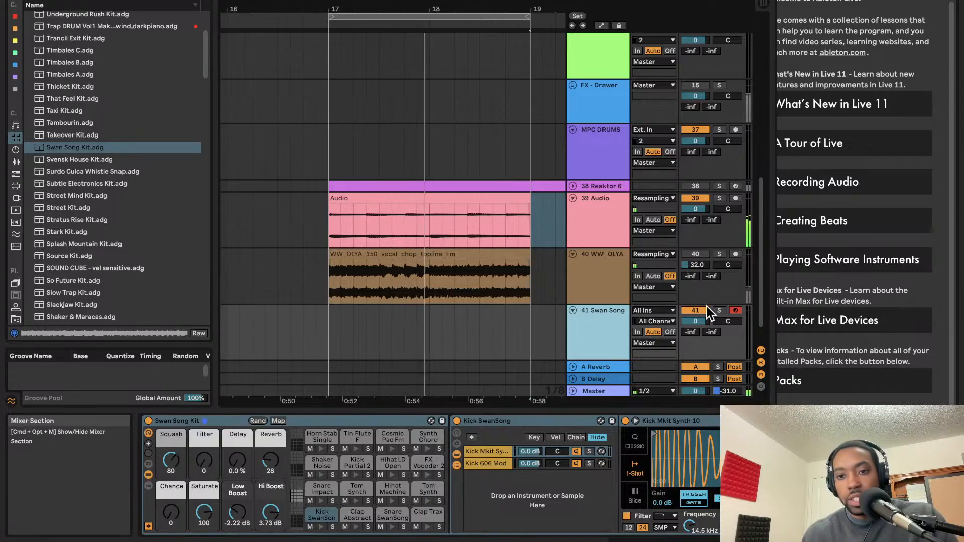
{"action": "left_click_drag", "start_coordinate": [706, 318], "coordinate": [706, 324]}
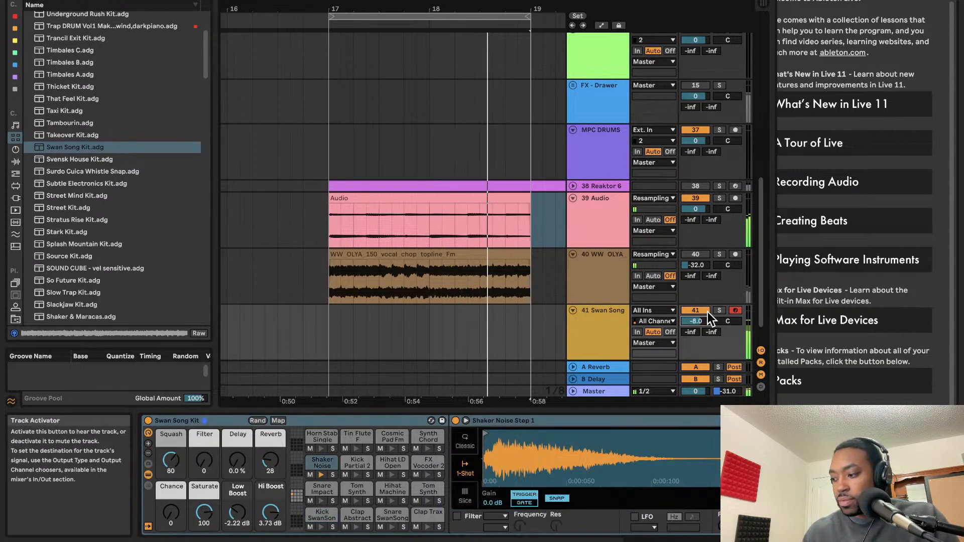
{"action": "scroll", "coordinate": [707, 313], "scroll_direction": "up", "scroll_amount": 10}
{"action": "scroll", "coordinate": [709, 326], "scroll_direction": "down", "scroll_amount": 10}
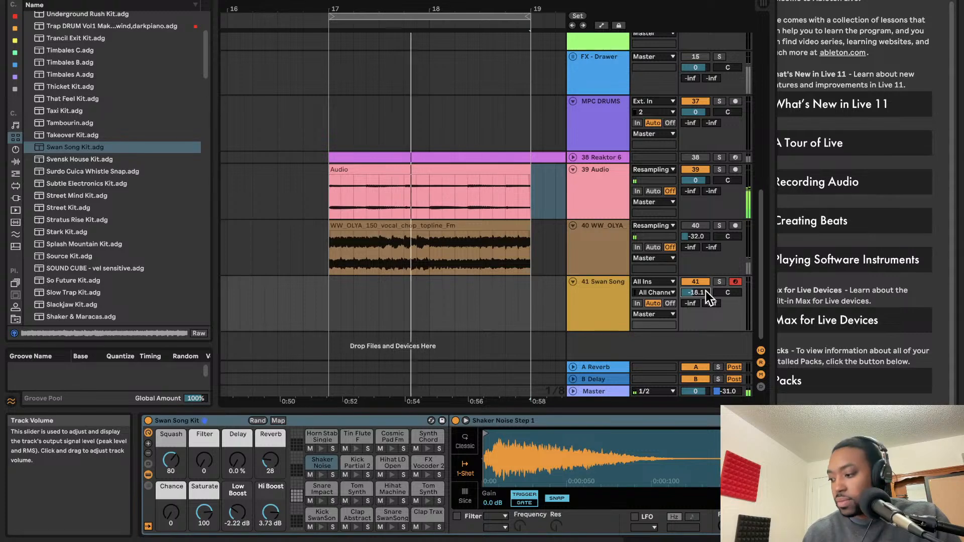
{"action": "scroll", "coordinate": [706, 292], "scroll_direction": "down", "scroll_amount": 6}
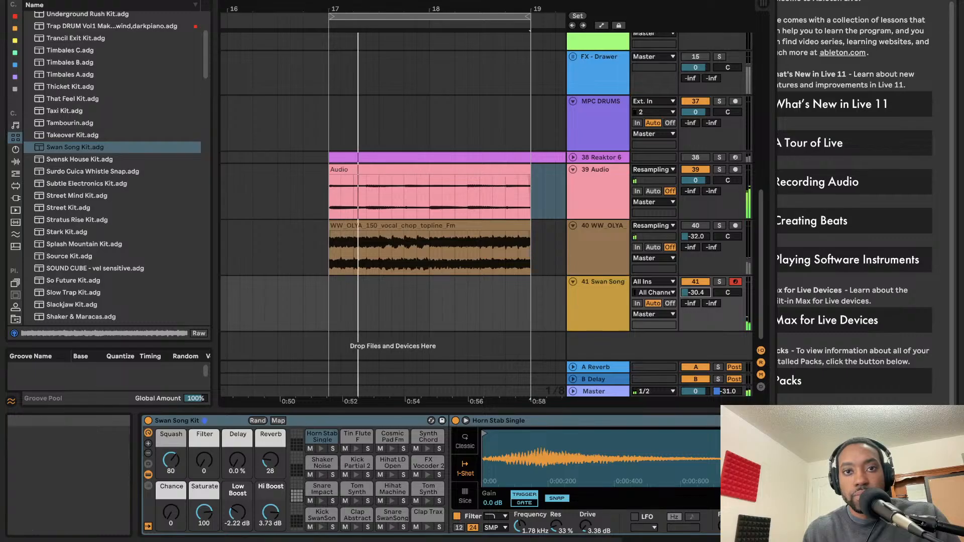
- Capture the played Swan Song pattern as a MIDI clip from bar 17 to 19 and unmute the vocal chop track
{"action": "left_click", "coordinate": [502, 1]}
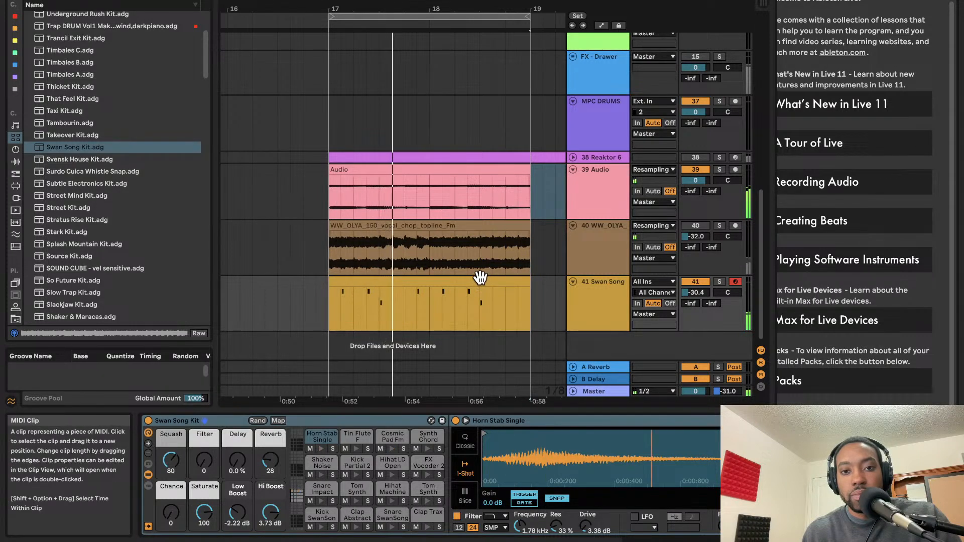
{"action": "left_click", "coordinate": [695, 225]}
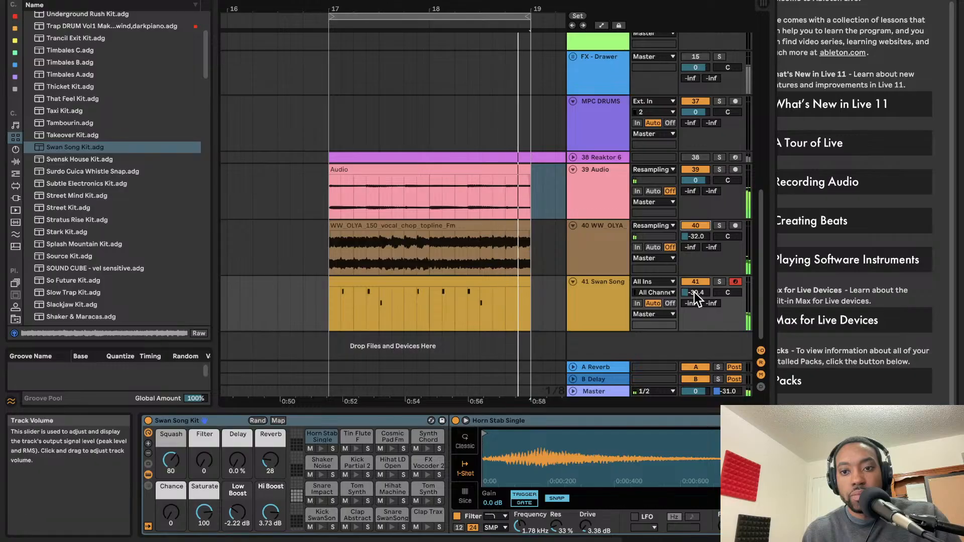
- Set the Swan Song track's volume to -28.8 dB and mute the track
{"action": "left_click_drag", "start_coordinate": [696, 292], "coordinate": [696, 311]}
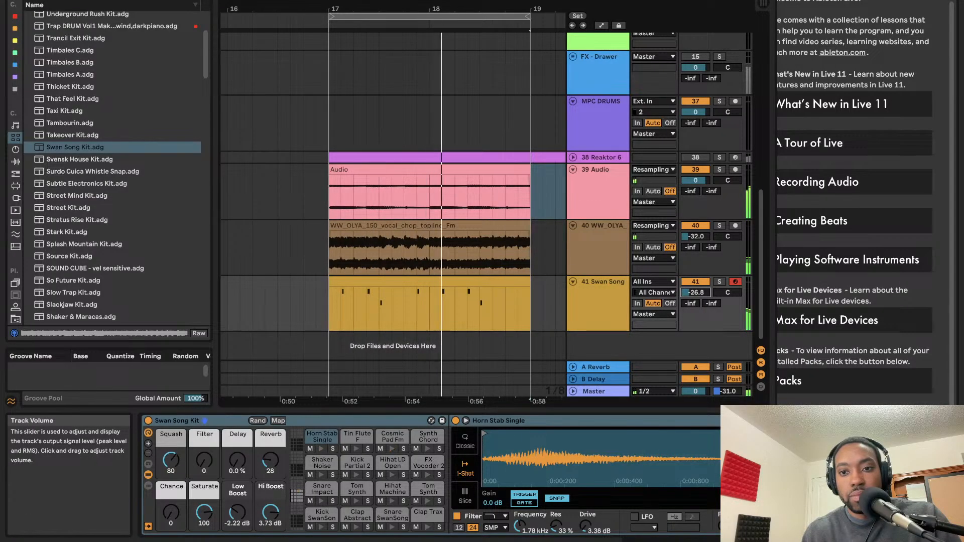
{"action": "left_click_drag", "start_coordinate": [695, 292], "coordinate": [695, 294]}
{"action": "left_click", "coordinate": [695, 283]}
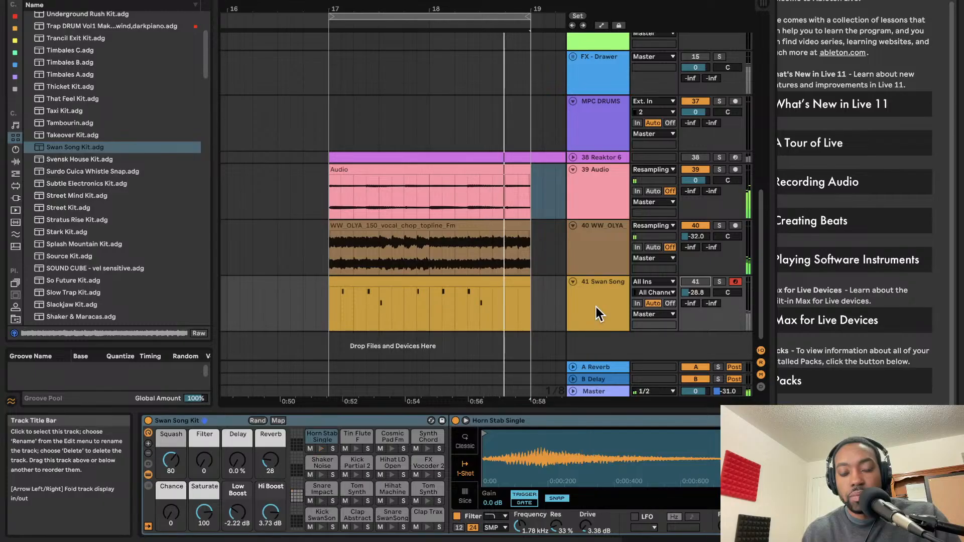
- Duplicate the Swan Song track, delete the MIDI clip from the copy, and unmute the copy
{"action": "left_click", "coordinate": [599, 306]}
{"action": "key", "text": "ctrl+d"}
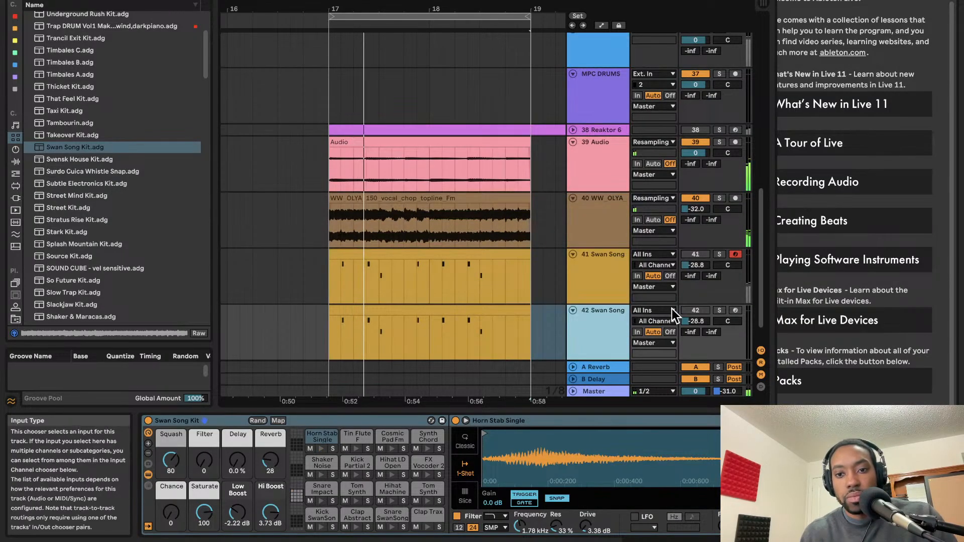
{"action": "left_click", "coordinate": [492, 314]}
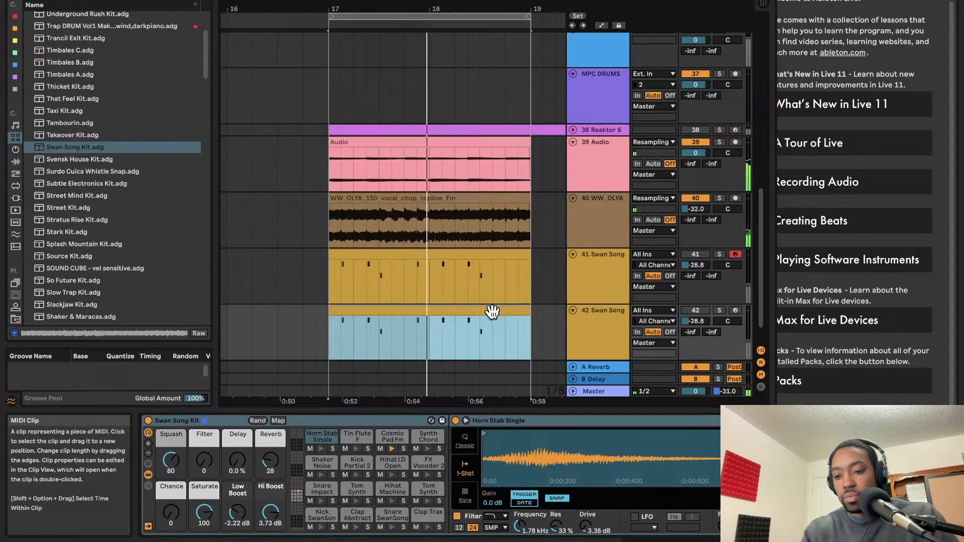
{"action": "key", "text": "Delete"}
{"action": "left_click", "coordinate": [333, 328]}
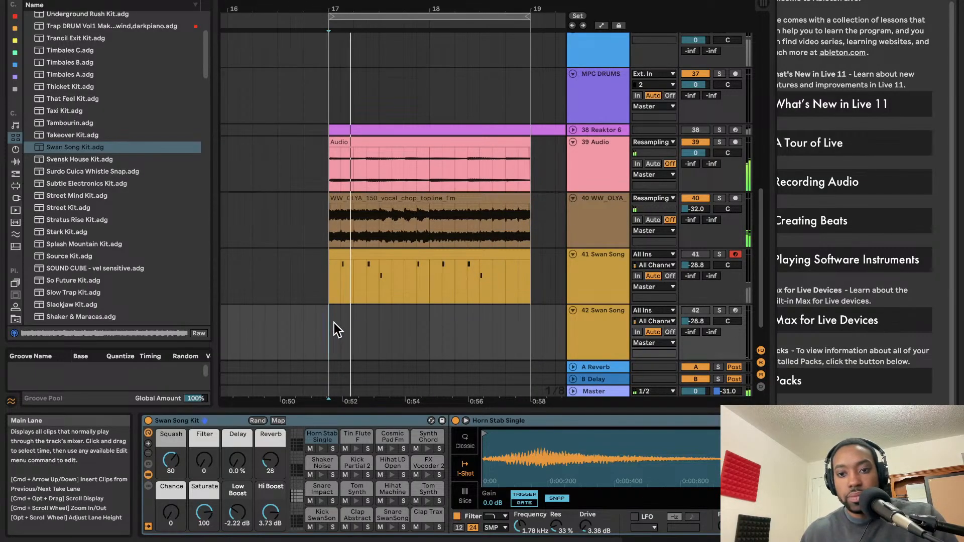
{"action": "left_click", "coordinate": [699, 310]}
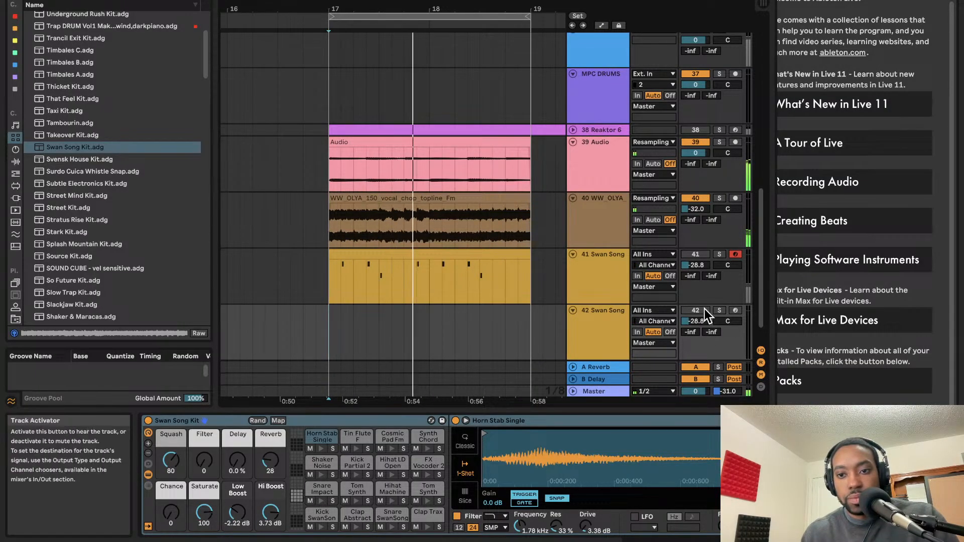
- Replace the drum kit on the duplicated Swan Song track with Source Kit.adg
{"action": "left_click", "coordinate": [356, 475]}
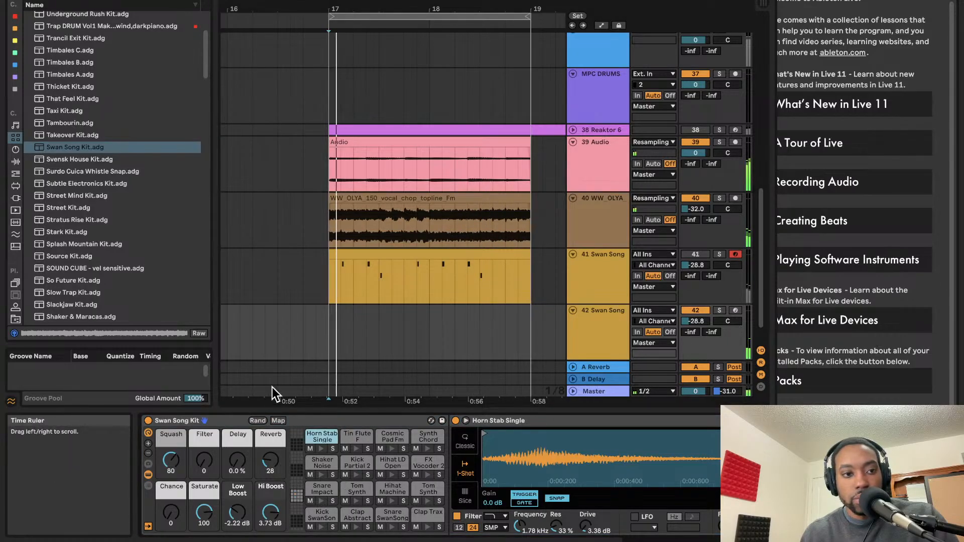
{"action": "left_click_drag", "start_coordinate": [65, 260], "coordinate": [496, 369]}
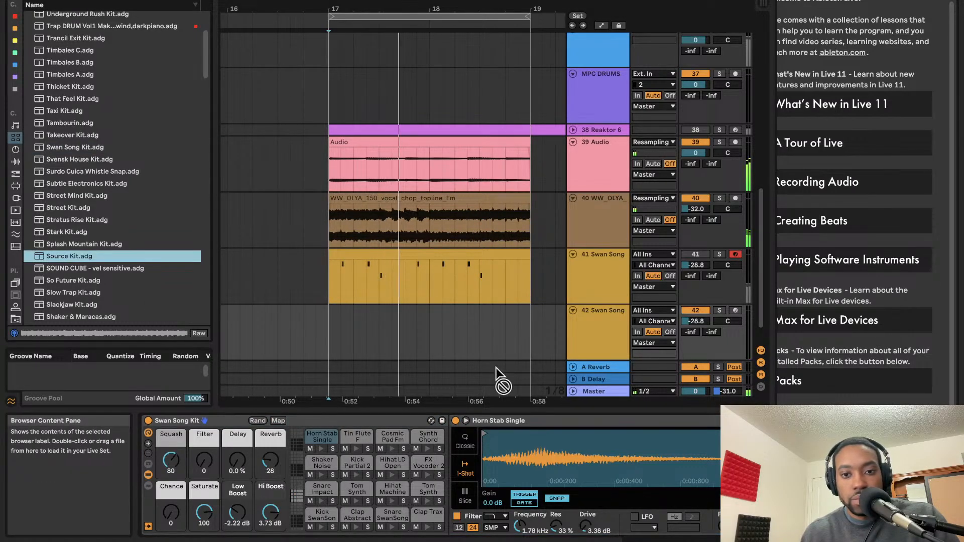
{"action": "left_click_drag", "start_coordinate": [571, 327], "coordinate": [574, 327]}
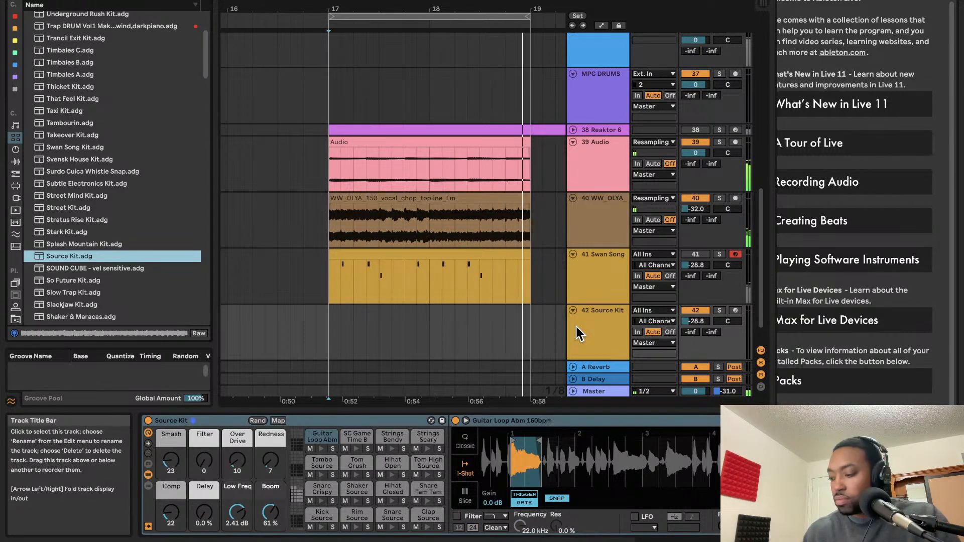
- Arm the Source Kit track, capture the played Tambo Source pattern as a MIDI clip, and set the track volume to -23.2 dB
{"action": "left_click", "coordinate": [695, 321]}
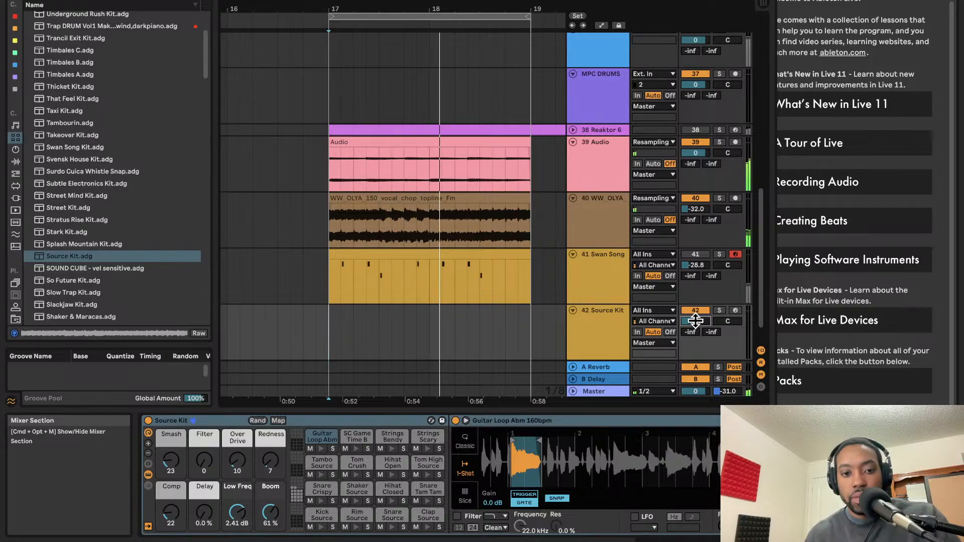
{"action": "left_click", "coordinate": [737, 310]}
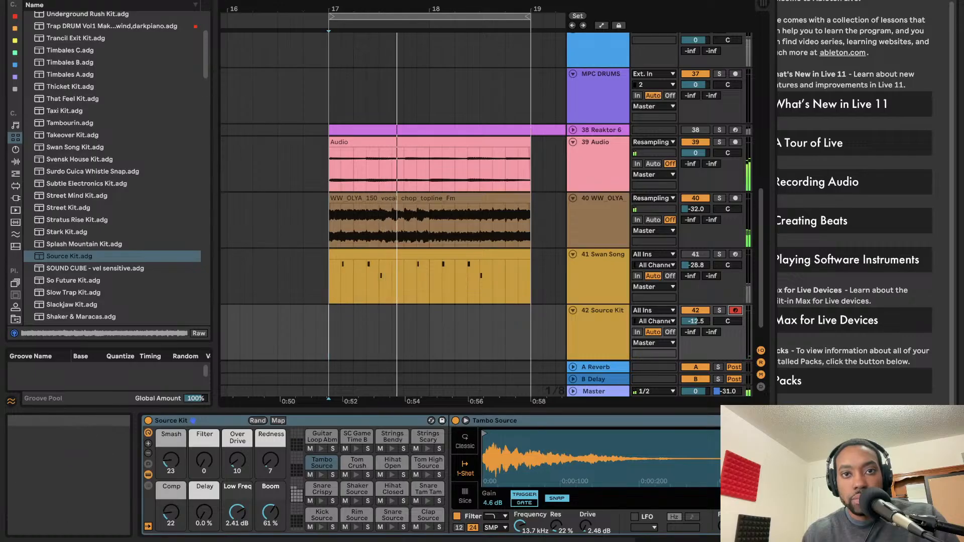
{"action": "left_click", "coordinate": [545, 1]}
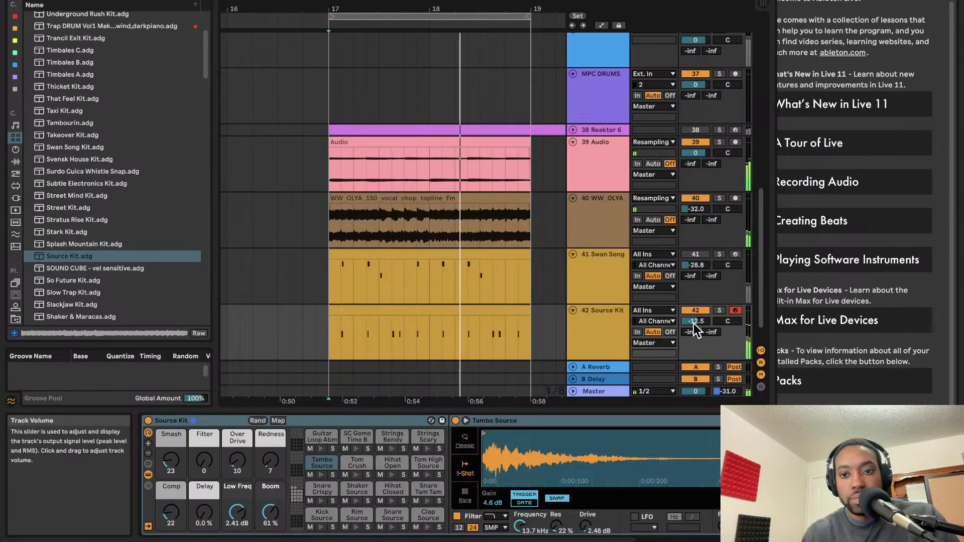
{"action": "left_click_drag", "start_coordinate": [696, 321], "coordinate": [699, 336]}
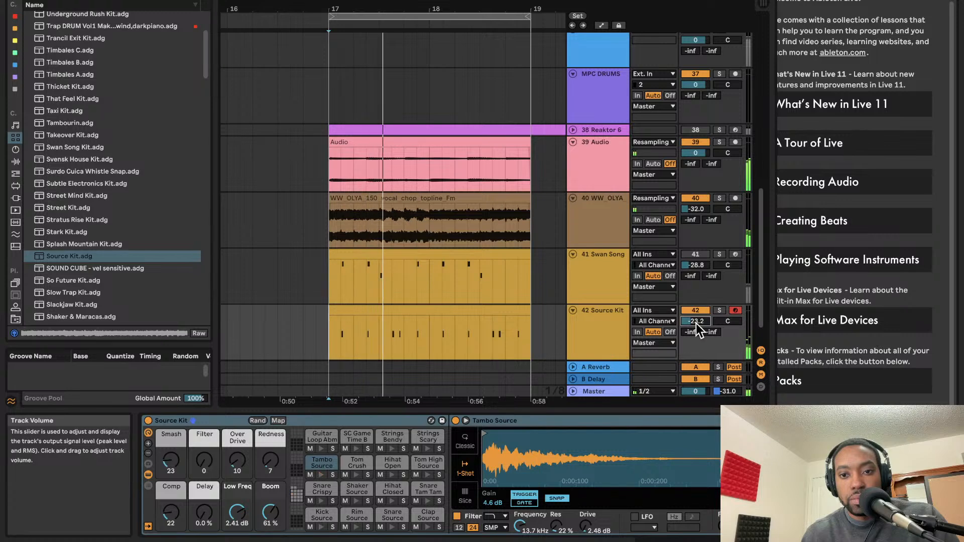
- Duplicate the Source Kit track, clear the copied clip between bars 17 and 19, and arm the copy
{"action": "scroll", "coordinate": [480, 302], "scroll_direction": "down", "scroll_amount": 2}
{"action": "left_click", "coordinate": [617, 319]}
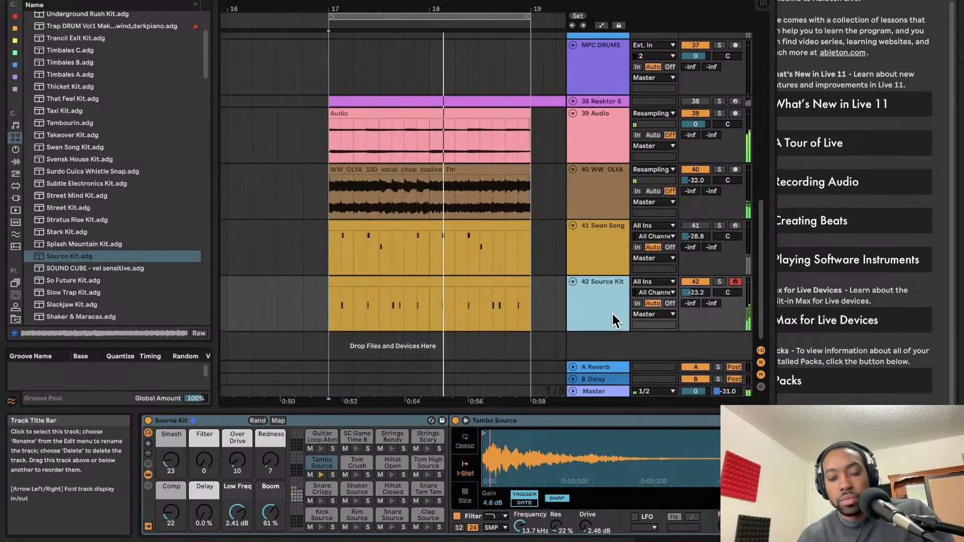
{"action": "key", "text": "super+d"}
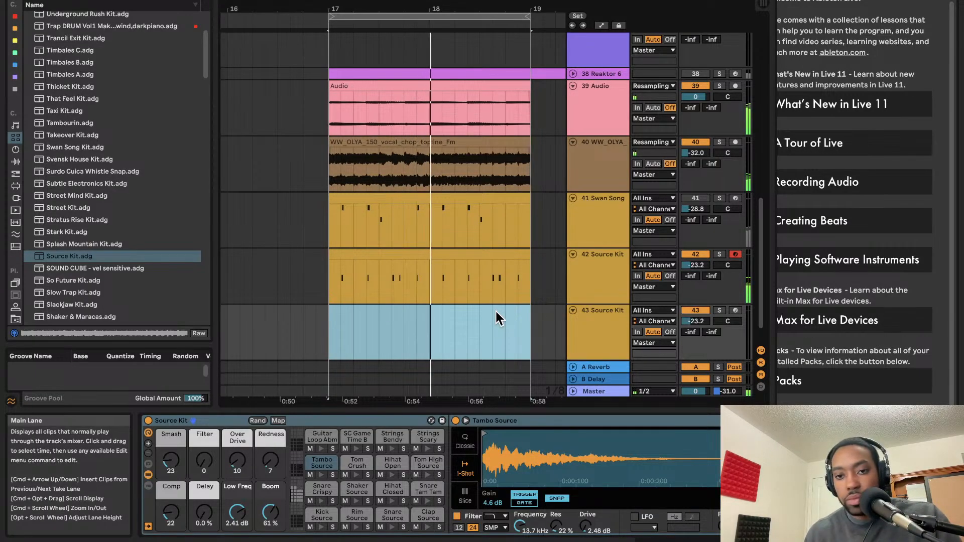
{"action": "left_click", "coordinate": [735, 310]}
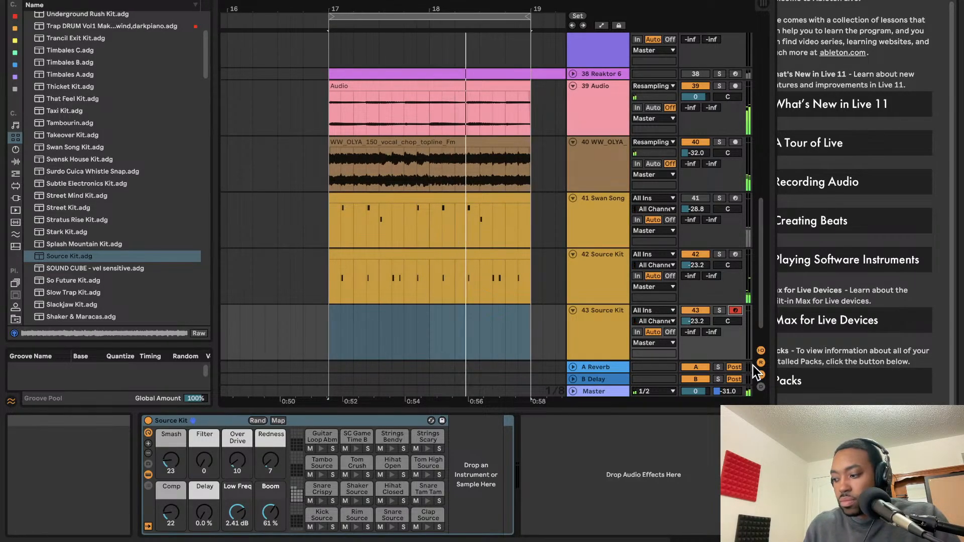
- Play a kick and clap pattern with Kick Source and Clap Source and capture it as a MIDI clip on track 43
{"action": "key", "text": "a"}
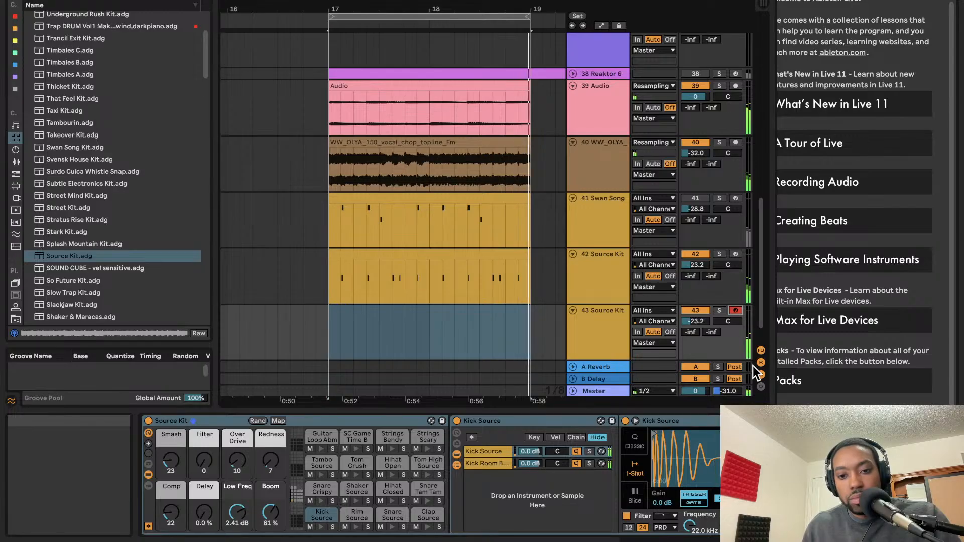
{"action": "key", "text": "e"}
{"action": "key", "text": "a"}
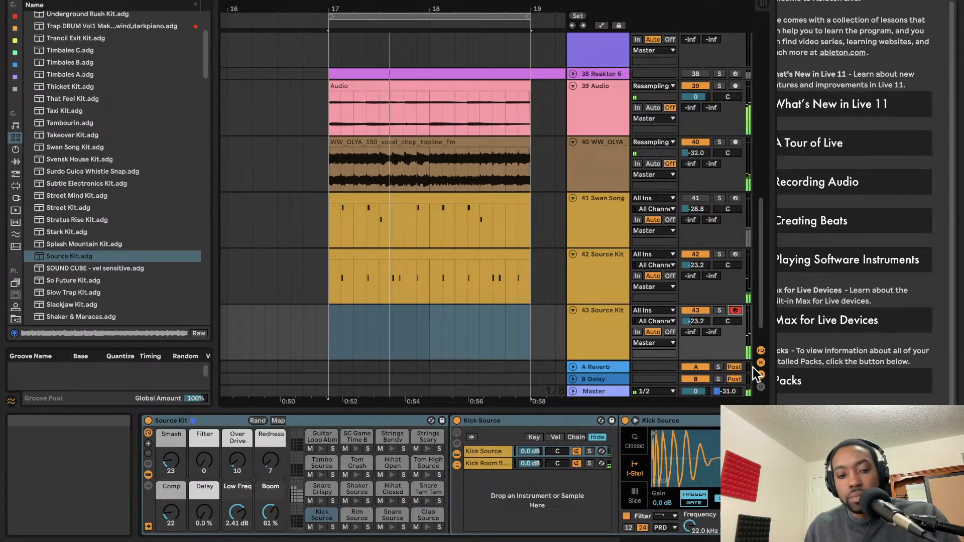
{"action": "key", "text": "e"}
{"action": "key", "text": "e"}
{"action": "key", "text": "a"}
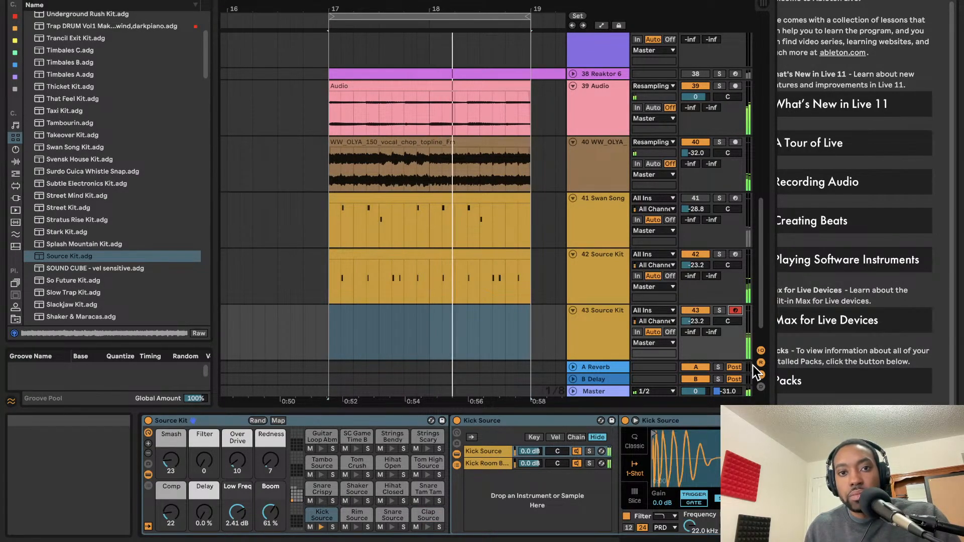
{"action": "key", "text": "e"}
{"action": "key", "text": "a"}
{"action": "key", "text": "e"}
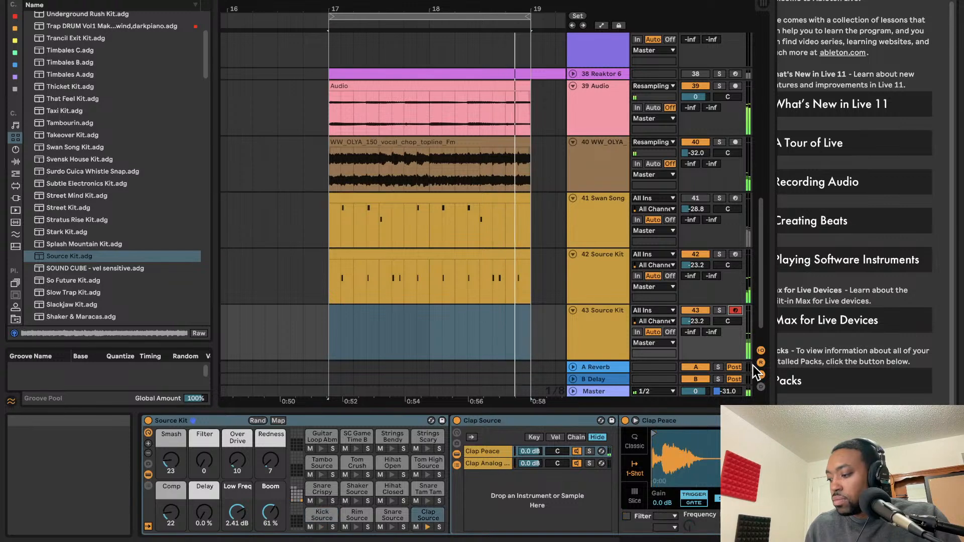
{"action": "key", "text": "a"}
{"action": "key", "text": "e"}
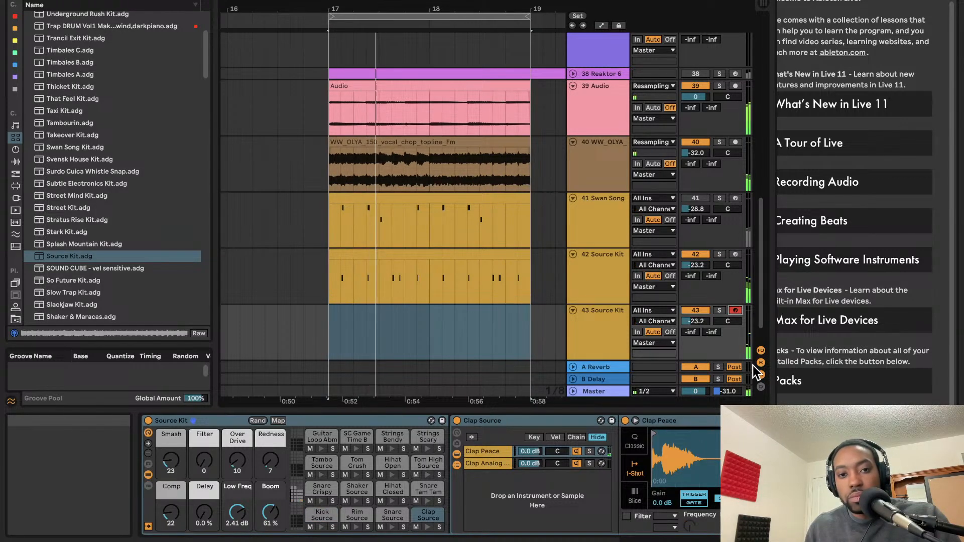
{"action": "key", "text": "a"}
{"action": "key", "text": "e"}
{"action": "key", "text": "a"}
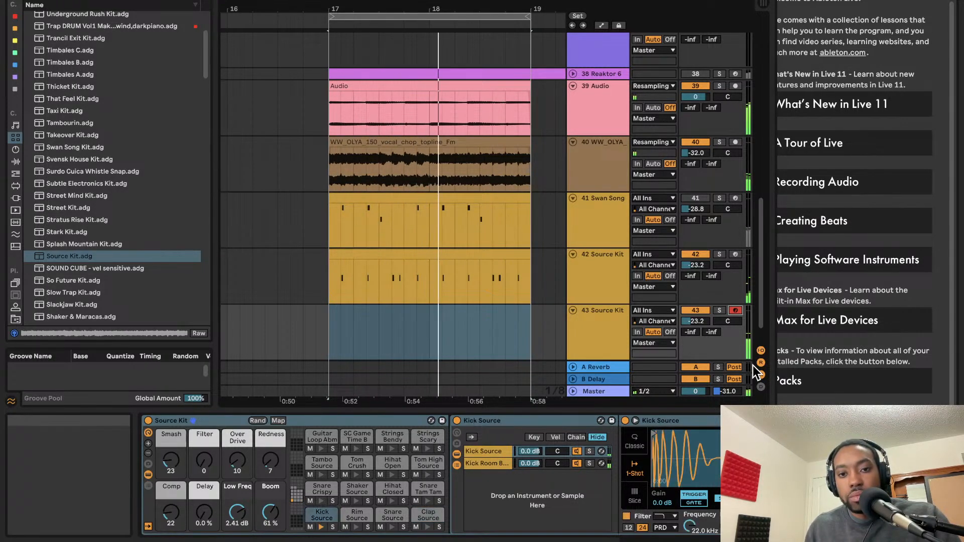
{"action": "key", "text": "e"}
{"action": "key", "text": "a"}
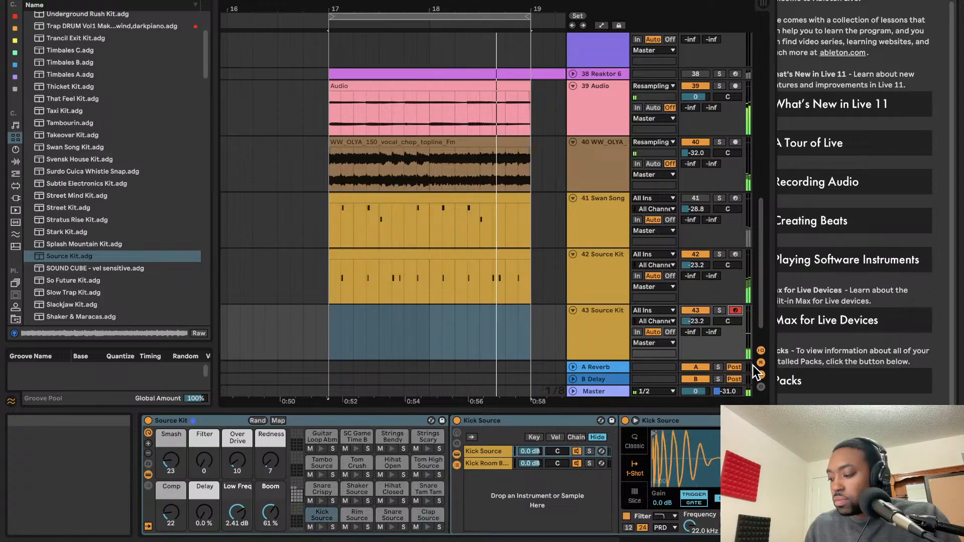
{"action": "key", "text": "e"}
{"action": "key", "text": "a"}
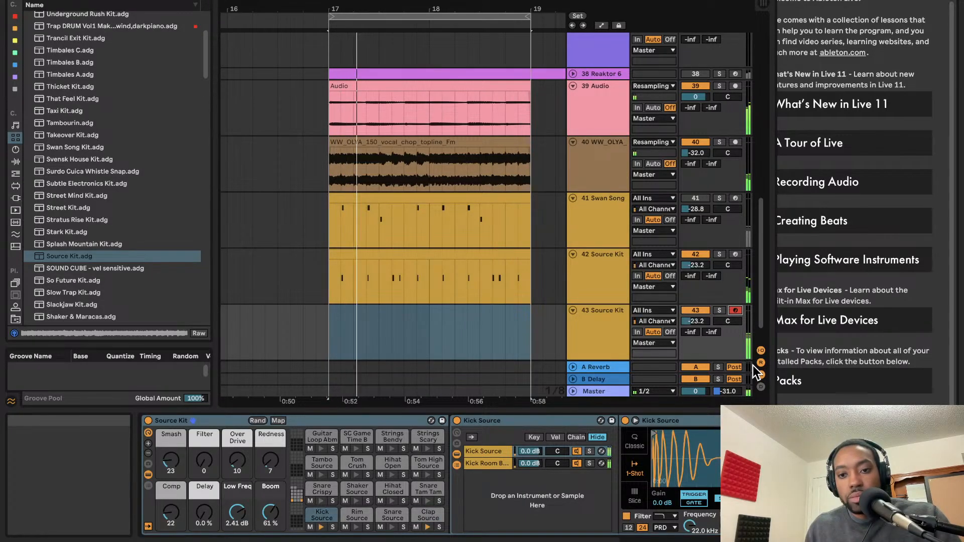
{"action": "key", "text": "e"}
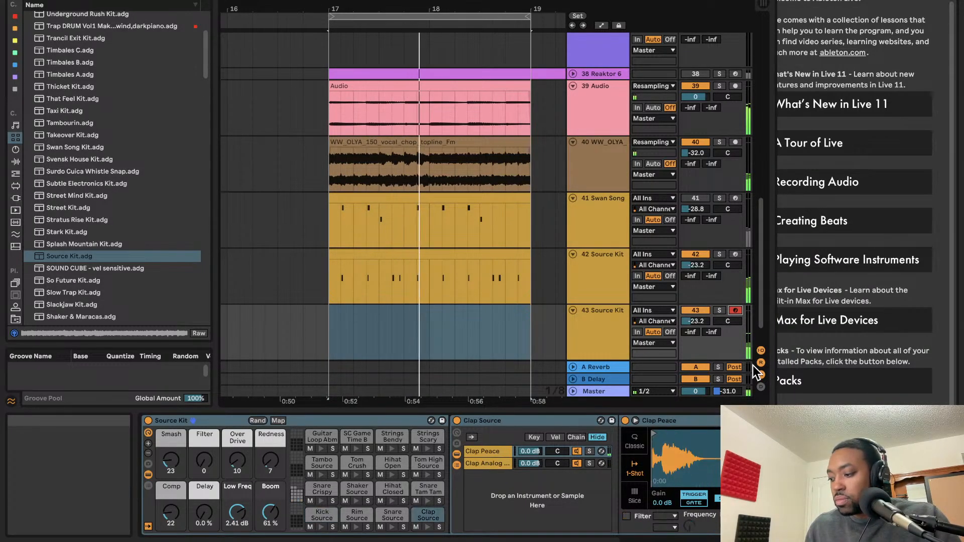
{"action": "key", "text": "a"}
{"action": "key", "text": "e"}
{"action": "key", "text": "a"}
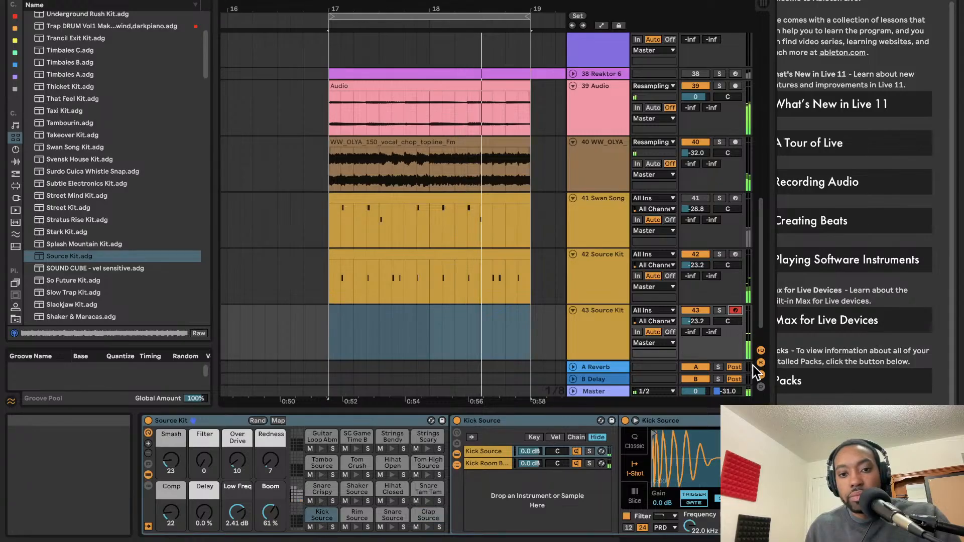
{"action": "key", "text": "e"}
{"action": "key", "text": "a"}
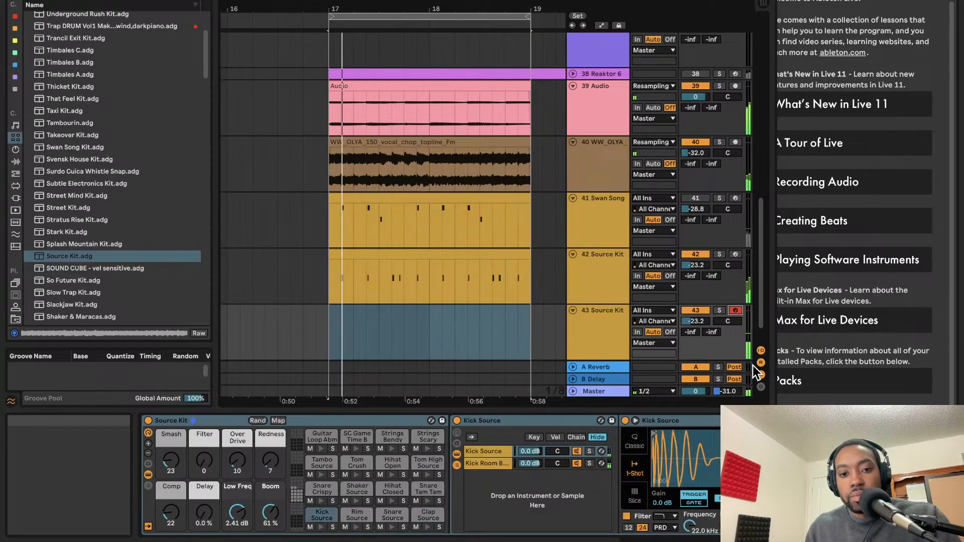
{"action": "key", "text": "e"}
{"action": "key", "text": "a"}
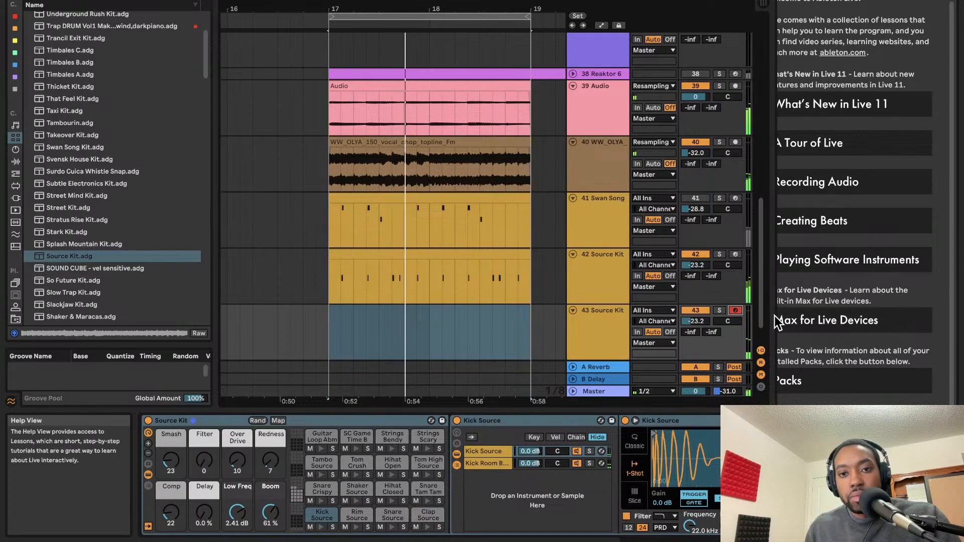
{"action": "key", "text": "e"}
{"action": "key", "text": "a"}
{"action": "key", "text": "e"}
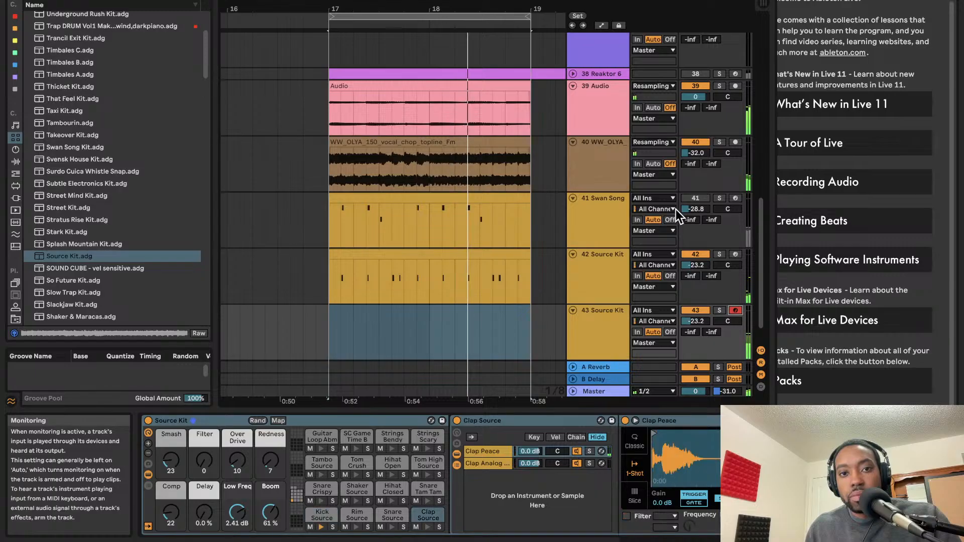
{"action": "key", "text": "a"}
{"action": "key", "text": "e"}
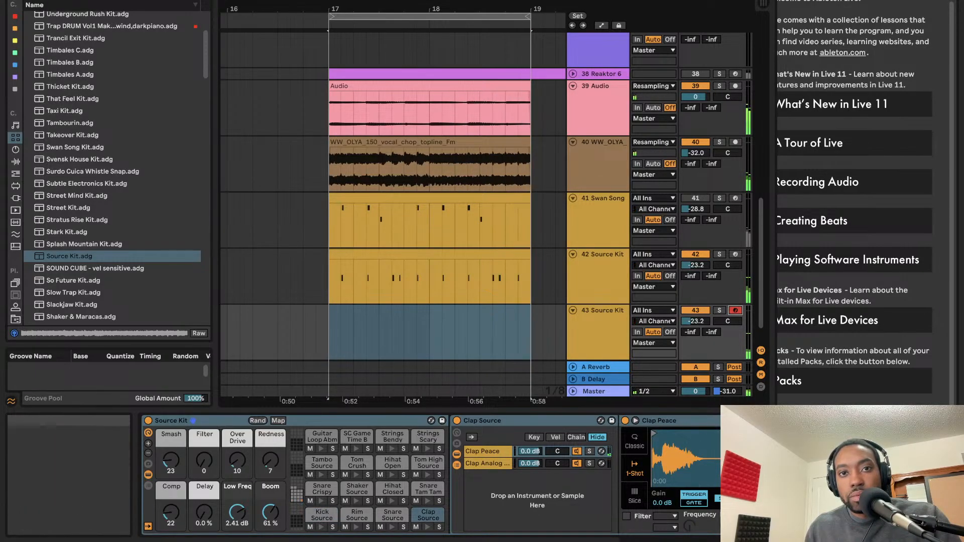
{"action": "left_click", "coordinate": [545, 1]}
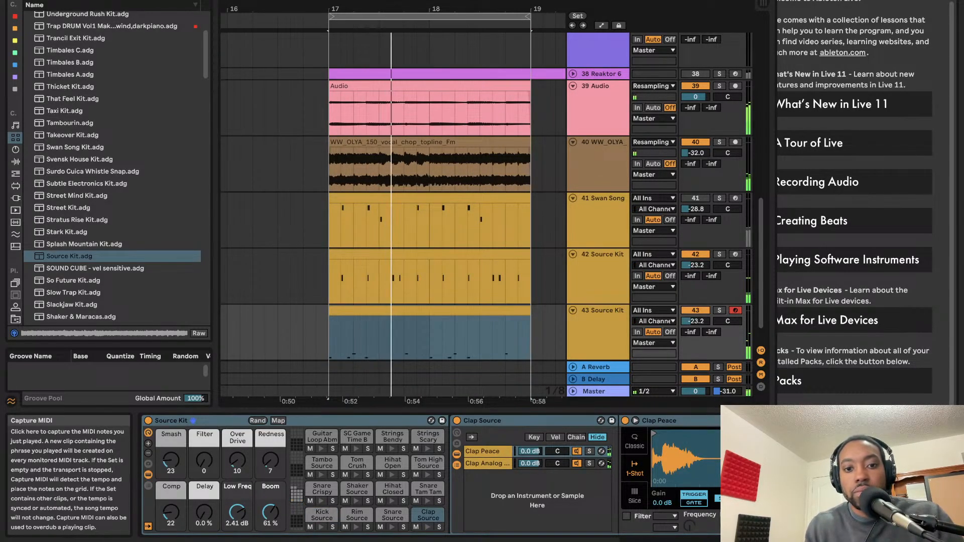
- Open the captured kick and clap clip on track 43 and select all of its notes
{"action": "double_click", "coordinate": [480, 312]}
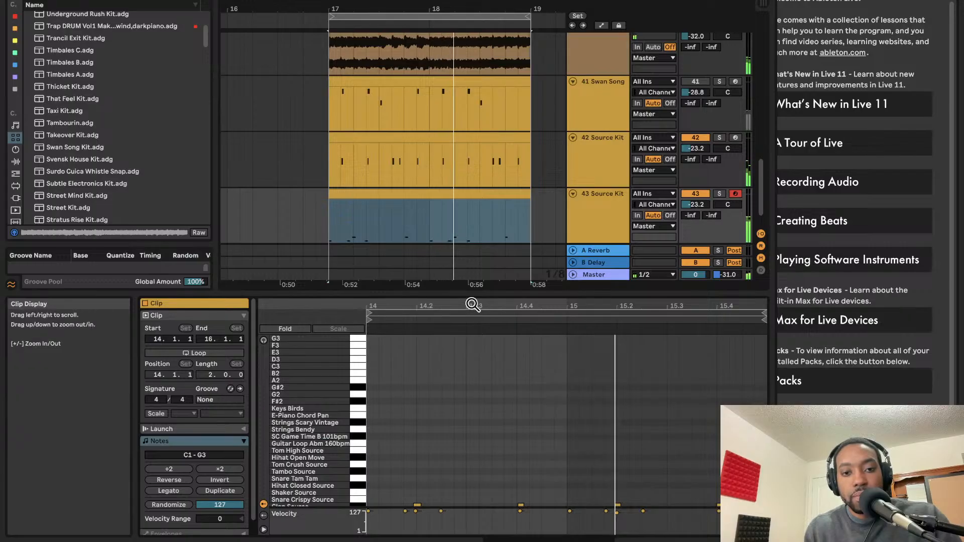
{"action": "key", "text": "super+a"}
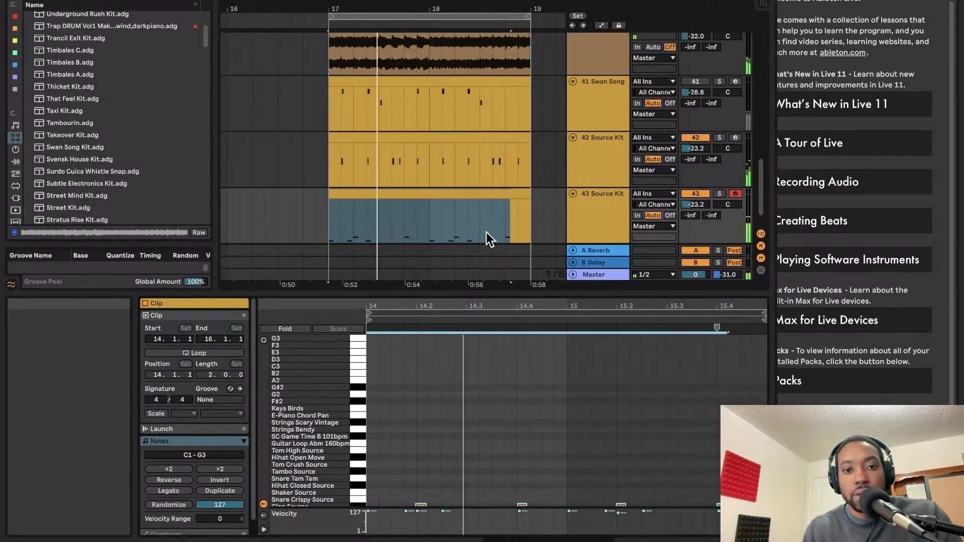
{"action": "left_click", "coordinate": [554, 215]}
{"action": "scroll", "coordinate": [75, 147], "scroll_direction": "down", "scroll_amount": 3}
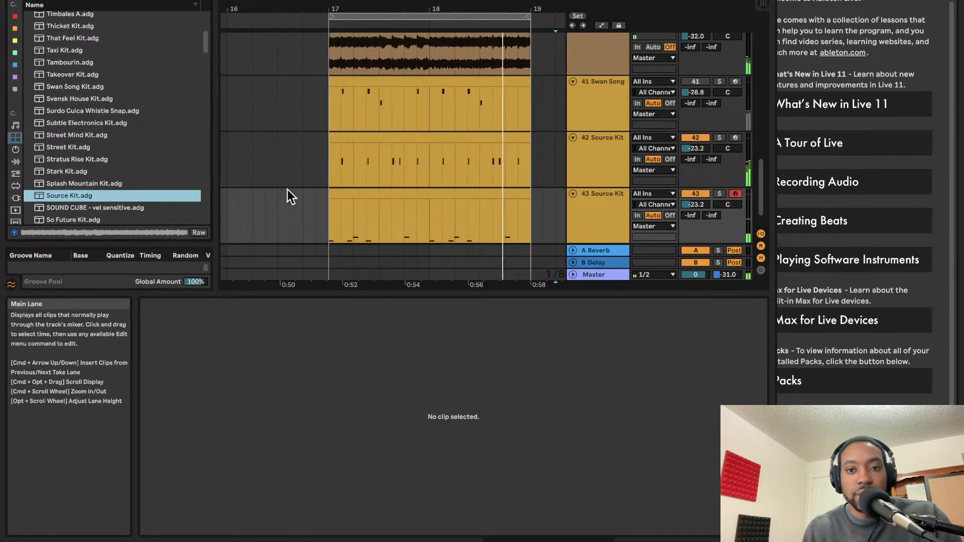
{"action": "left_click", "coordinate": [521, 197]}
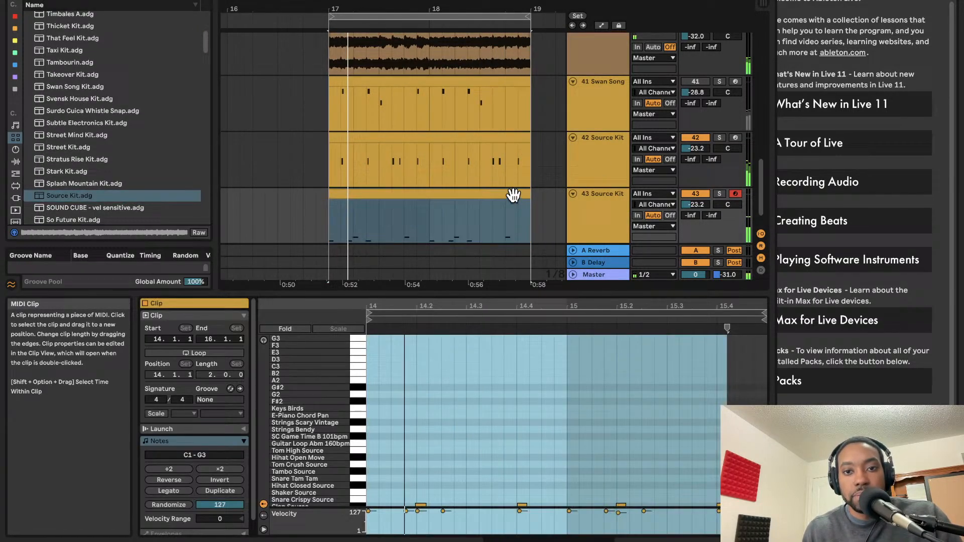
- Replace the Source Kit on track 43 with Taxi Kit.adg
{"action": "left_click", "coordinate": [579, 198]}
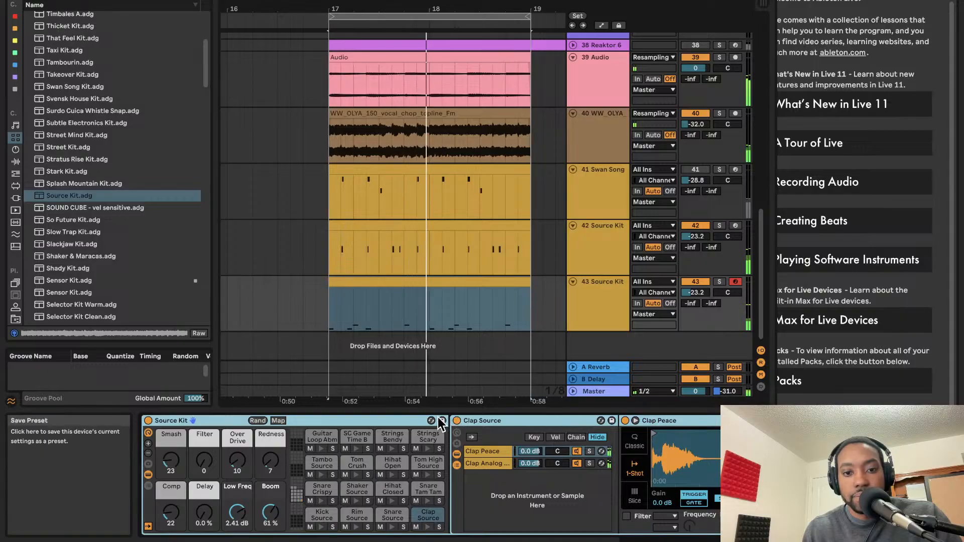
{"action": "left_click", "coordinate": [193, 421]}
{"action": "left_click", "coordinate": [60, 173]}
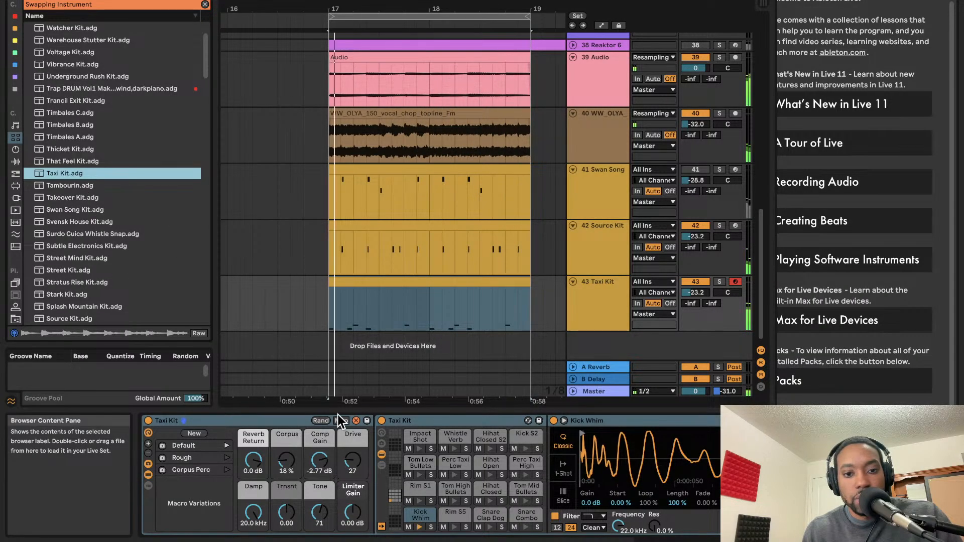
- Swap the drum rack nested in Taxi Kit for Subtle Electronics Kit.adg
{"action": "left_click", "coordinate": [526, 418]}
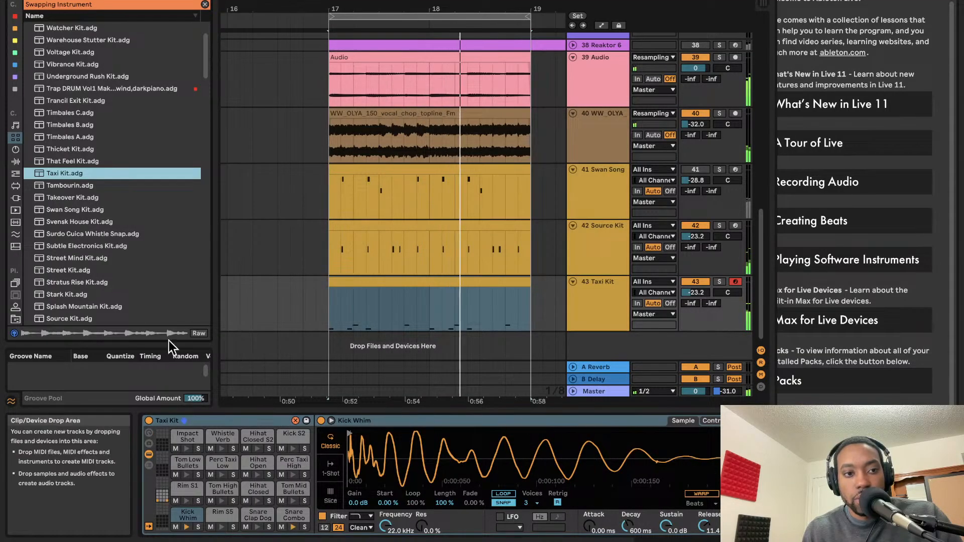
{"action": "left_click", "coordinate": [115, 249]}
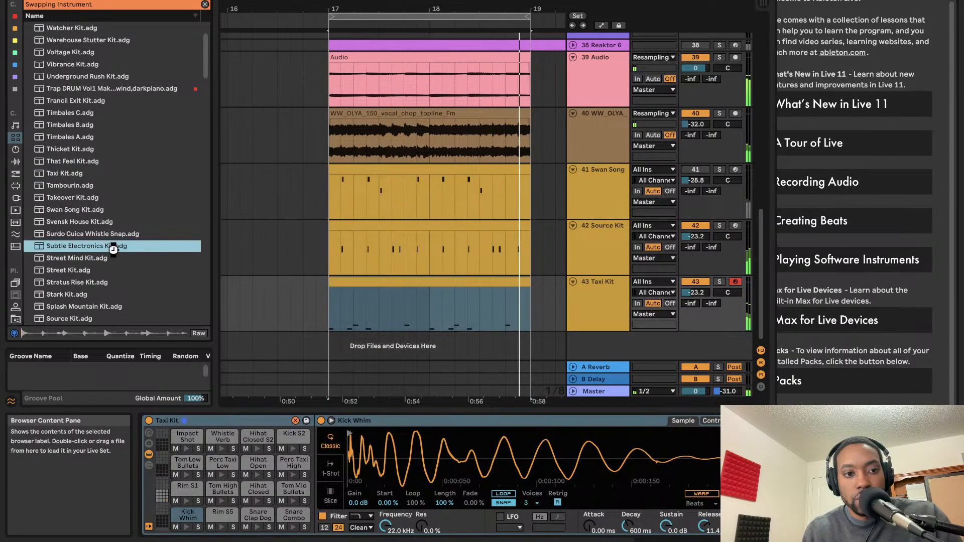
{"action": "double_click", "coordinate": [113, 249]}
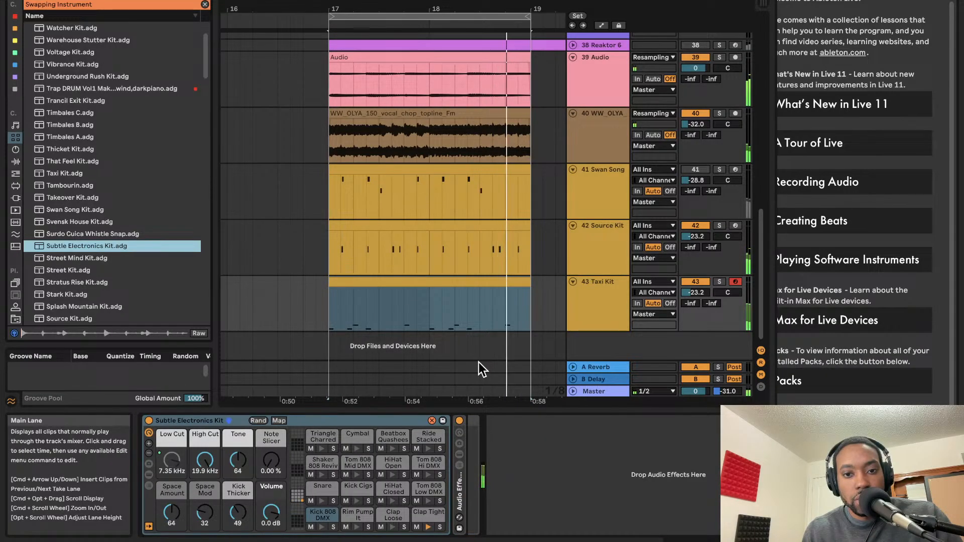
- Examine the kick and clap notes of track 43's clip in an enlarged note editor, and return to the device view
{"action": "double_click", "coordinate": [470, 282]}
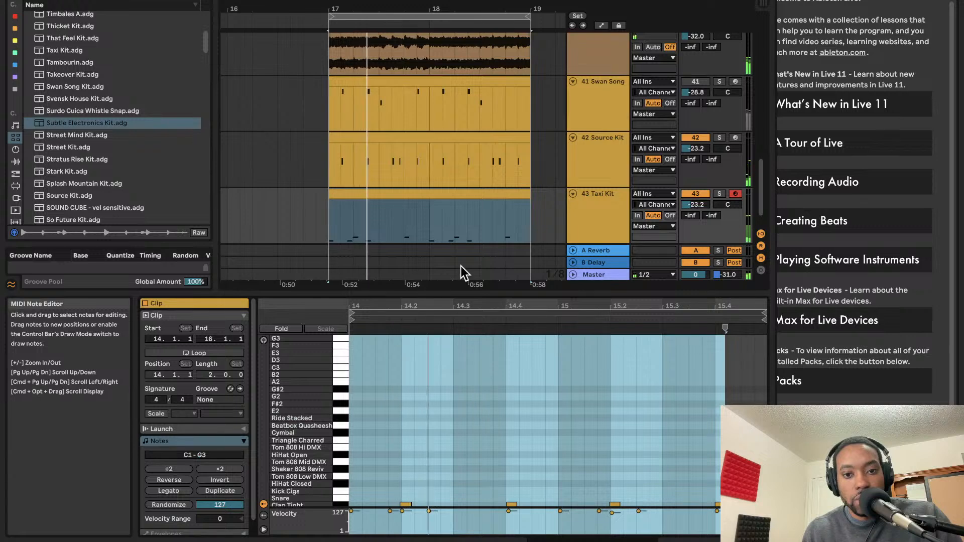
{"action": "left_click_drag", "start_coordinate": [460, 286], "coordinate": [460, 106]}
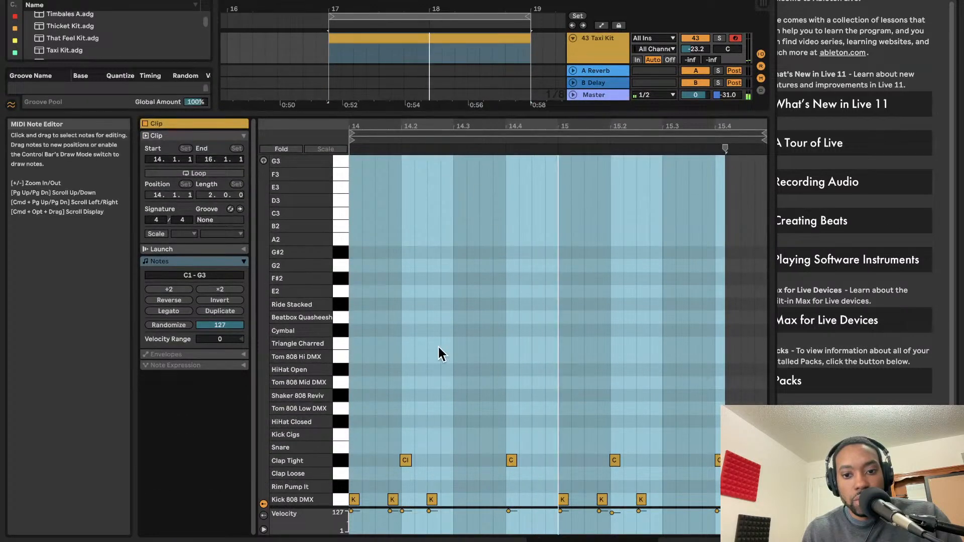
{"action": "left_click_drag", "start_coordinate": [370, 110], "coordinate": [420, 433]}
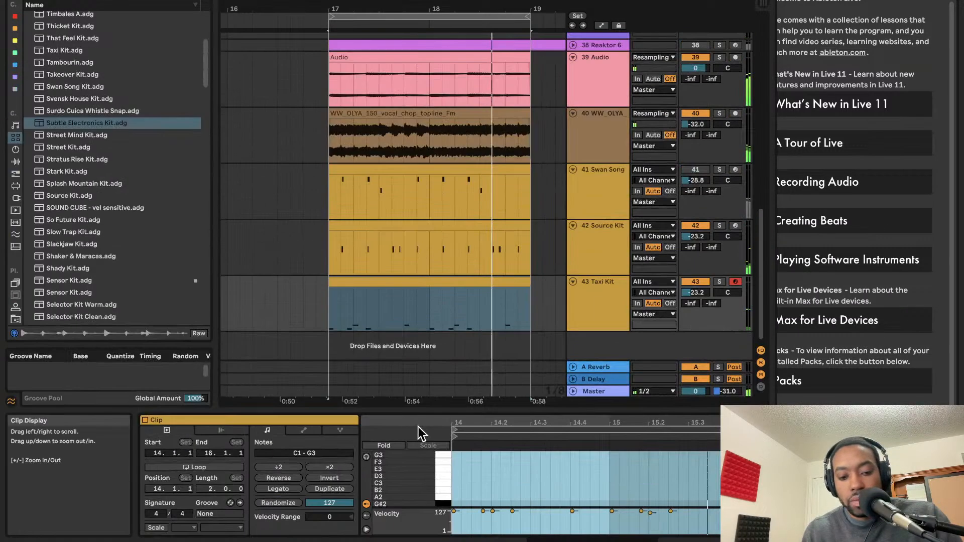
{"action": "key", "text": "shift+Tab"}
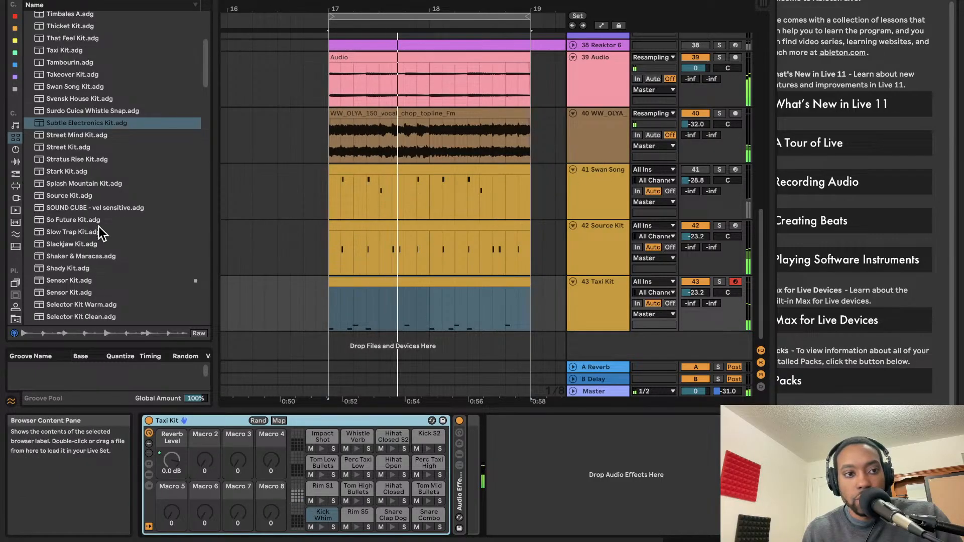
- Audition Stark Kit.adg, replace the drum rack on track 43 with So Future Kit.adg, and set the track volume to -24.8 dB
{"action": "left_click", "coordinate": [80, 172]}
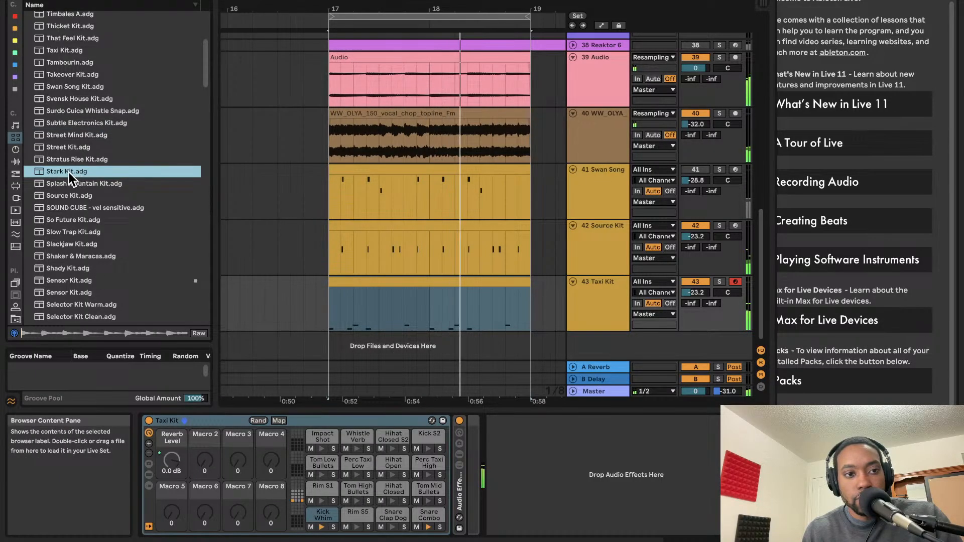
{"action": "left_click", "coordinate": [80, 219]}
{"action": "scroll", "coordinate": [83, 161], "scroll_direction": "down", "scroll_amount": 3}
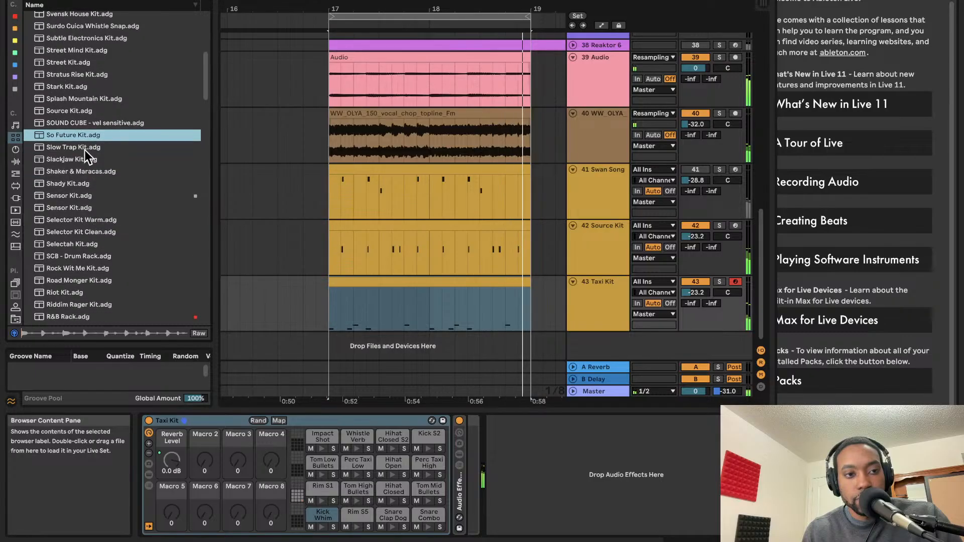
{"action": "left_click_drag", "start_coordinate": [339, 163], "coordinate": [409, 421]}
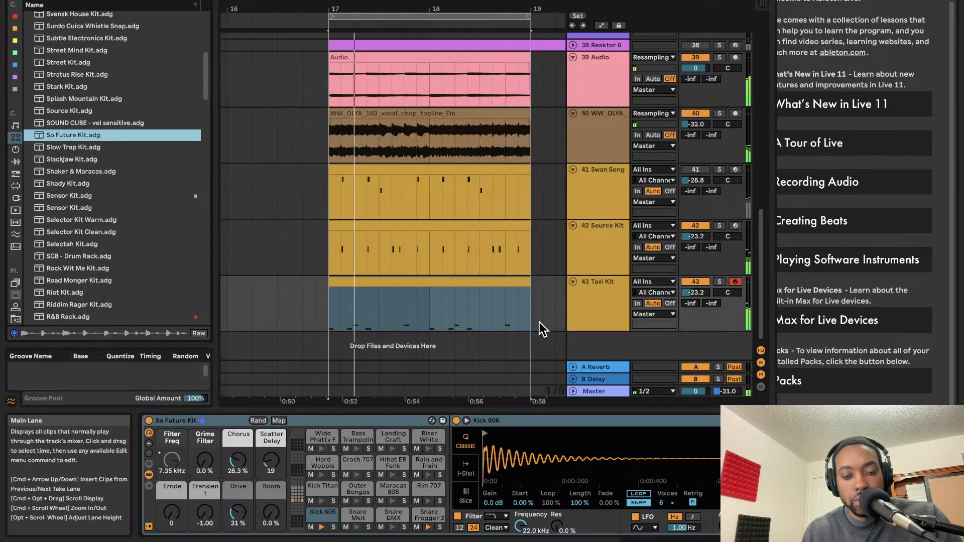
{"action": "left_click", "coordinate": [620, 291]}
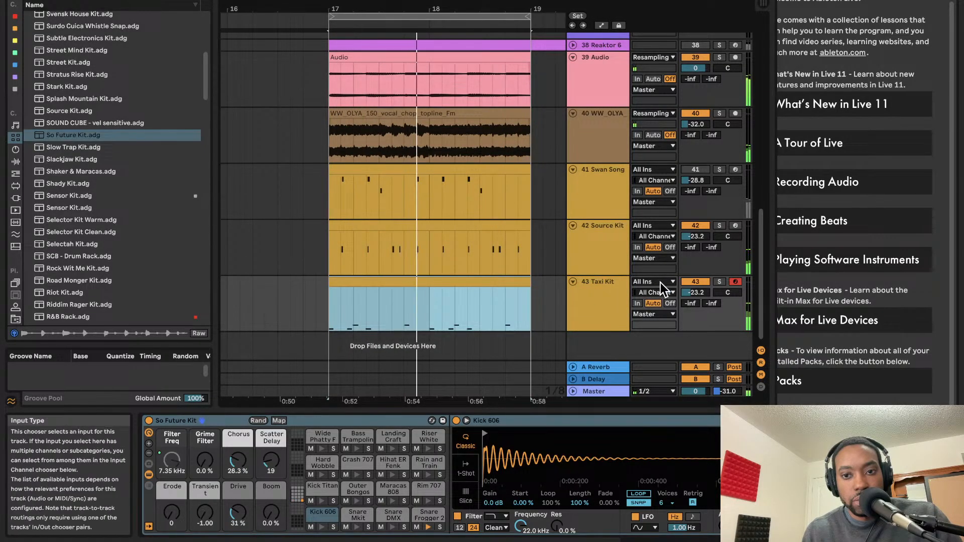
{"action": "left_click_drag", "start_coordinate": [690, 292], "coordinate": [690, 297]}
- Mute the Source Kit track 42 and unmute the Swan Song track 41
{"action": "scroll", "coordinate": [698, 230], "scroll_direction": "up", "scroll_amount": 1}
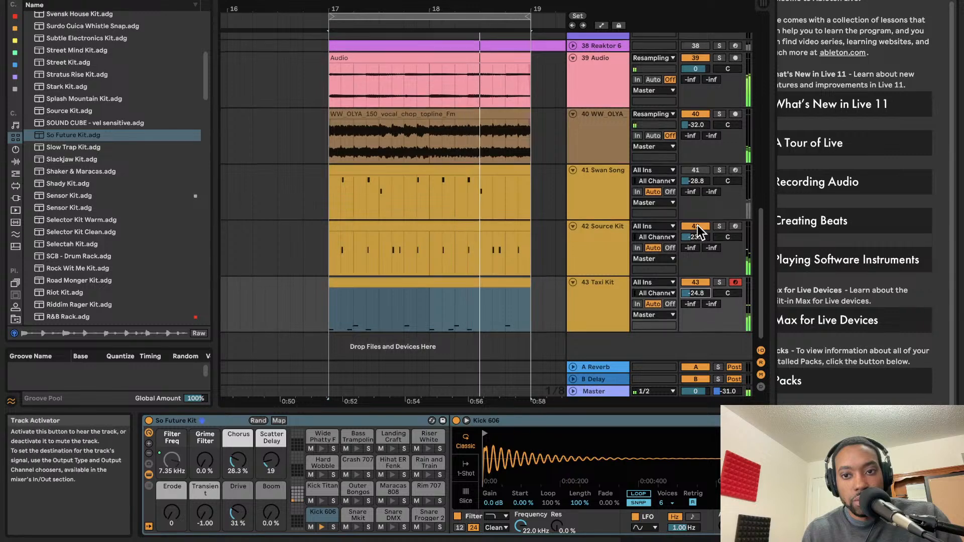
{"action": "left_click", "coordinate": [697, 231]}
{"action": "left_click", "coordinate": [695, 178]}
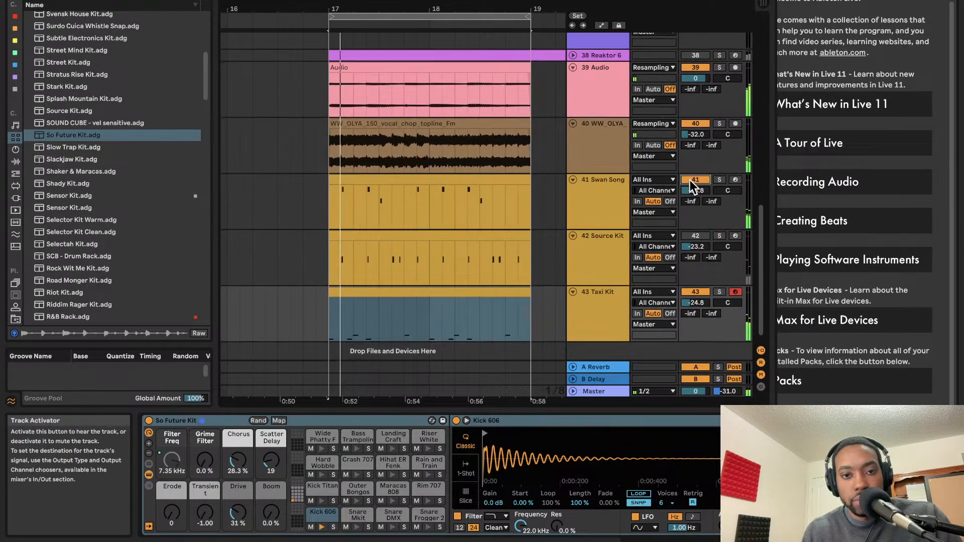
{"action": "scroll", "coordinate": [431, 38], "scroll_direction": "up", "scroll_amount": 1}
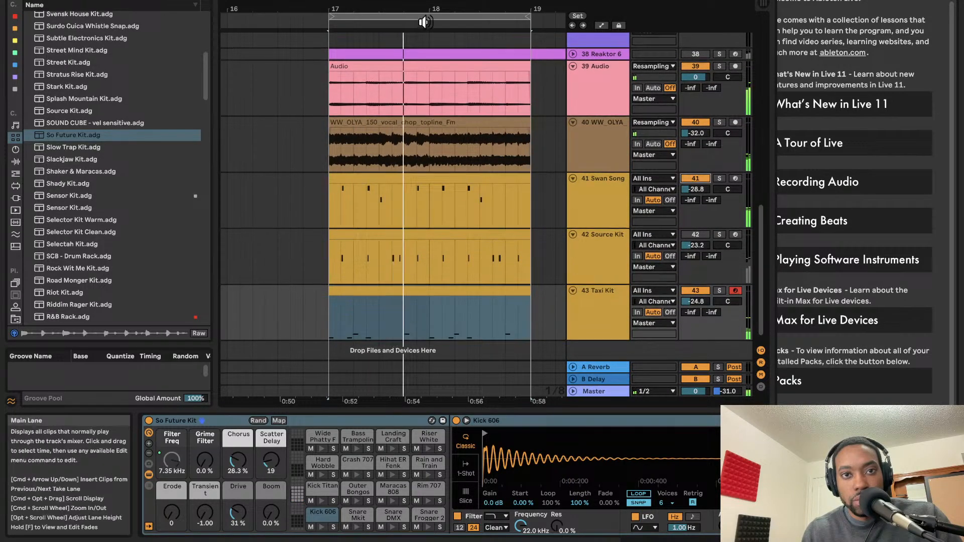
- Duplicate the looped section of bars 17 to 19 across all tracks to bars 19 to 21 and add a locator at bar 19
{"action": "left_click", "coordinate": [426, 16]}
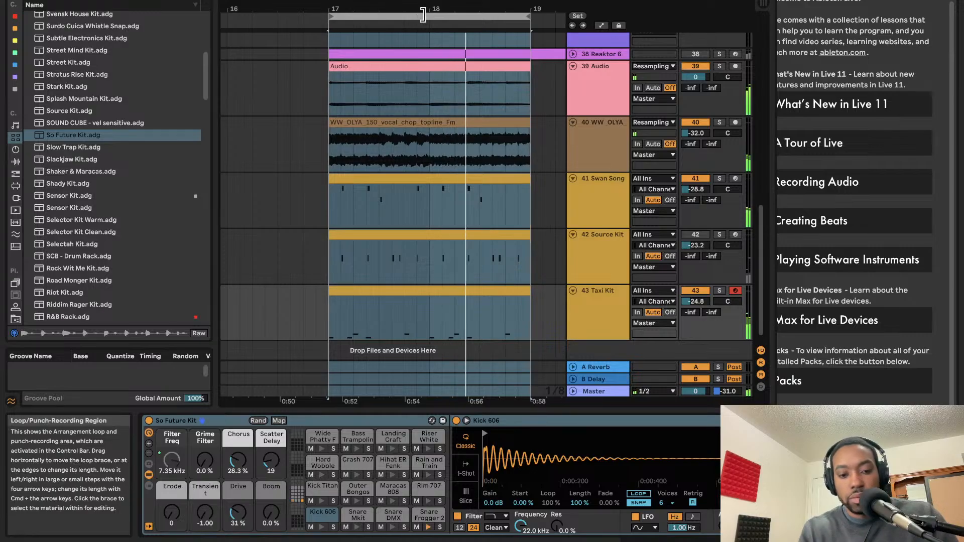
{"action": "key", "text": "Up"}
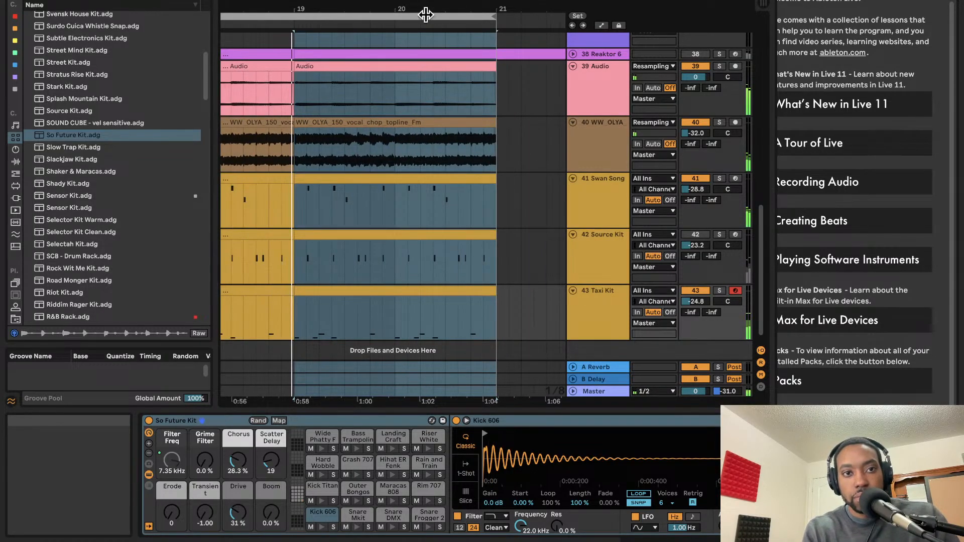
{"action": "right_click", "coordinate": [295, 27]}
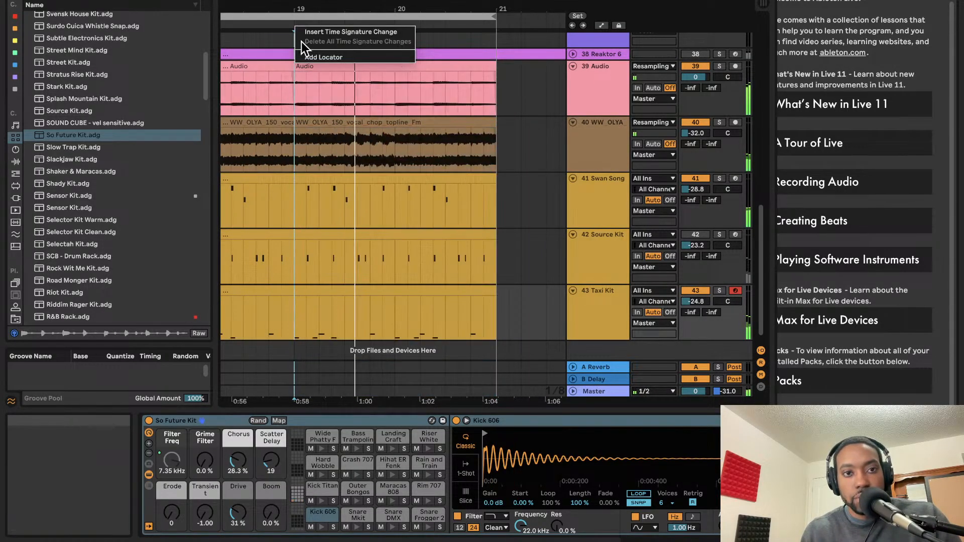
{"action": "left_click", "coordinate": [304, 56]}
{"action": "scroll", "coordinate": [306, 59], "scroll_direction": "up", "scroll_amount": 3}
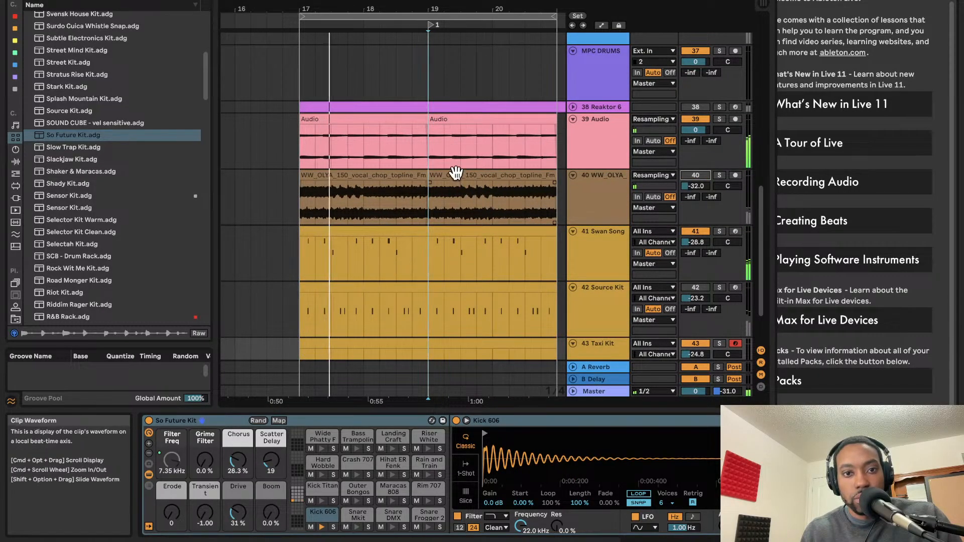
- Duplicate bars 17 to 21 across all tracks to bars 21 to 25 and add a locator at bar 21
{"action": "left_click", "coordinate": [437, 18]}
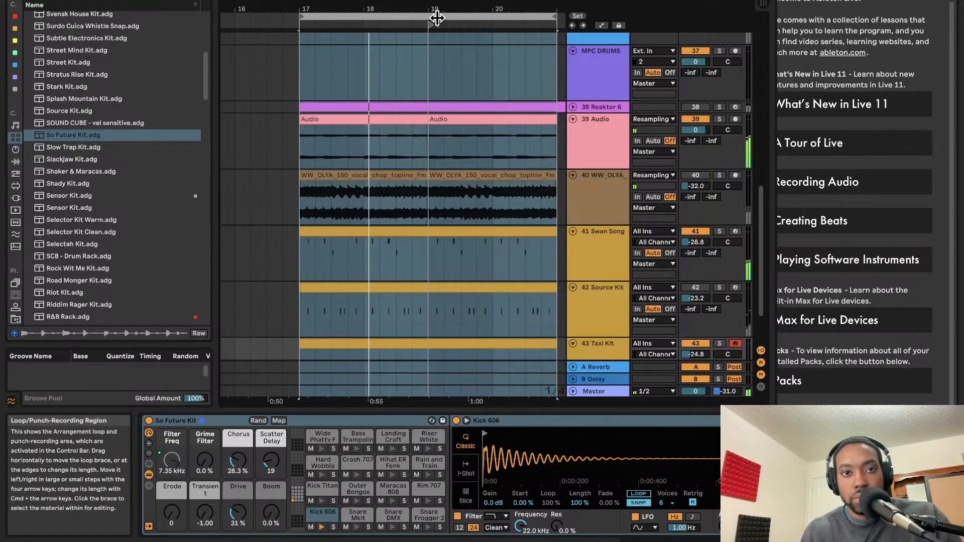
{"action": "key", "text": "Up"}
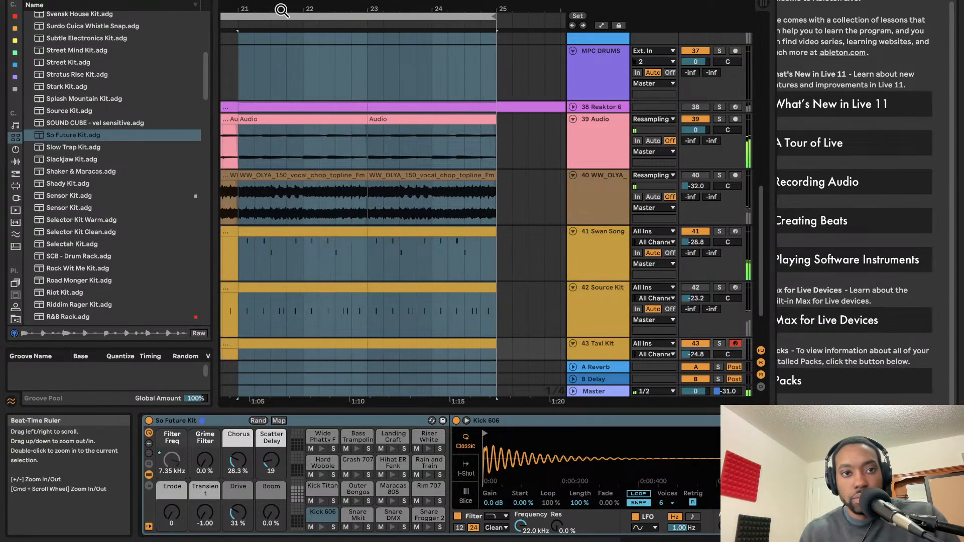
{"action": "right_click", "coordinate": [238, 23]}
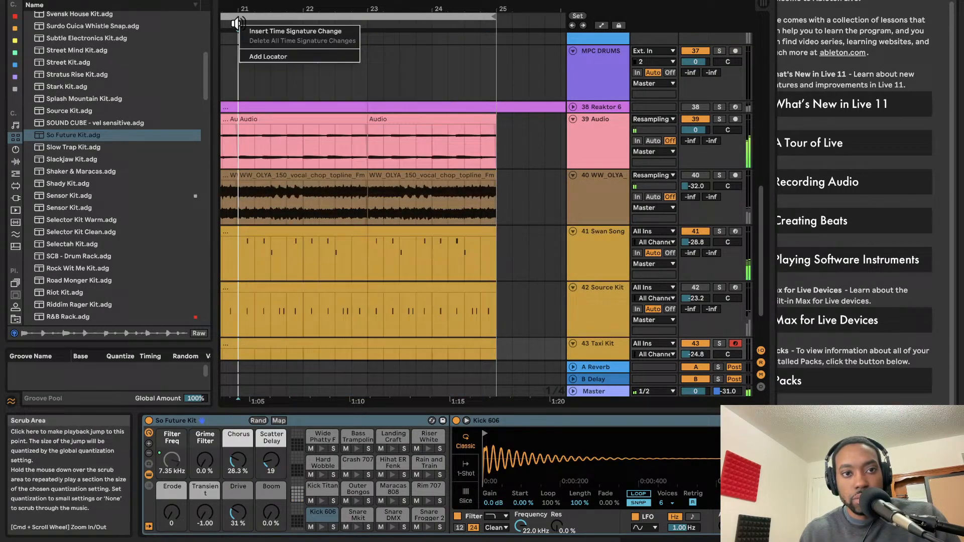
{"action": "left_click", "coordinate": [266, 59]}
{"action": "scroll", "coordinate": [271, 63], "scroll_direction": "left", "scroll_amount": 5}
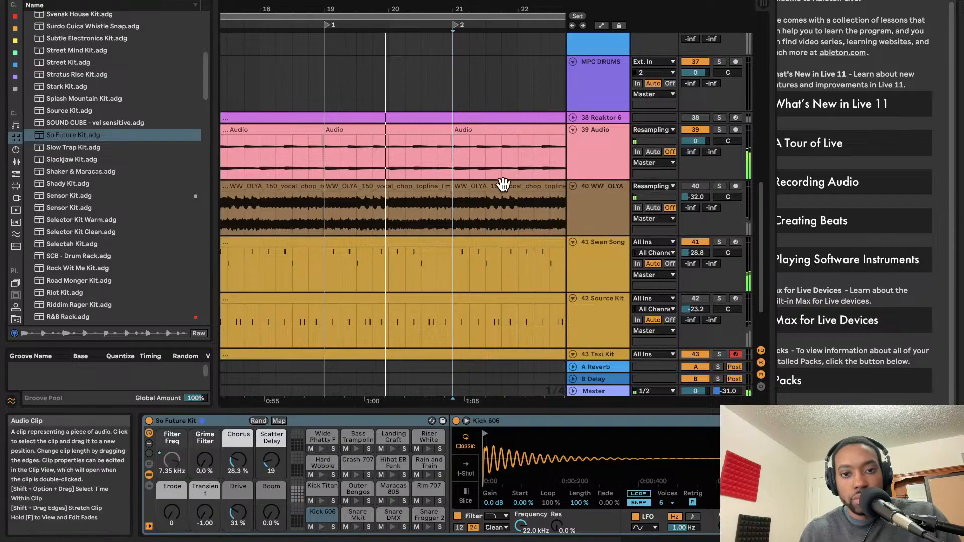
- Unmute the vocal chop track 40 and deactivate its clip in bars 19 to 21
{"action": "left_click", "coordinate": [695, 186]}
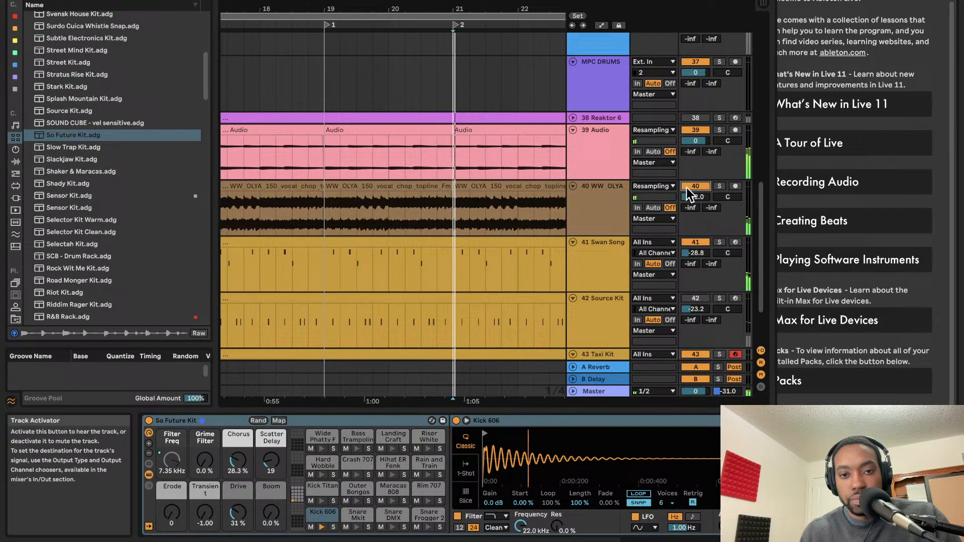
{"action": "left_click", "coordinate": [407, 190]}
{"action": "key", "text": "0"}
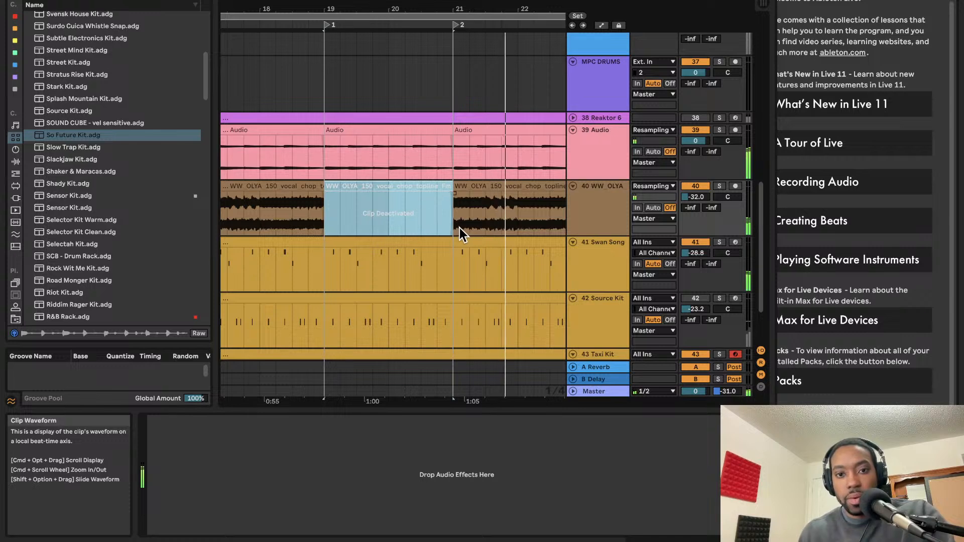
- Deactivate the two Swan Song clips on track 41 in bars 21 to 25
{"action": "left_click", "coordinate": [466, 242]}
{"action": "key", "text": "0"}
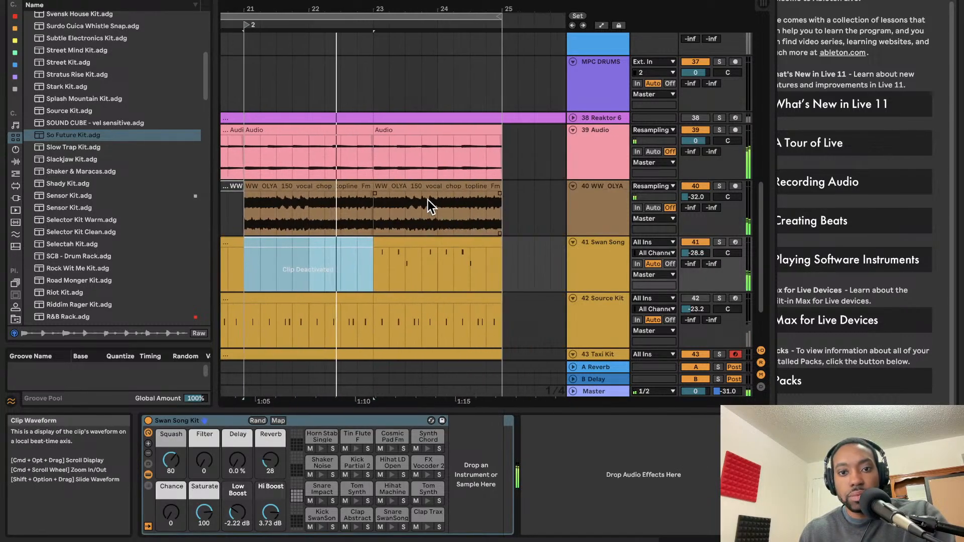
{"action": "left_click", "coordinate": [420, 241]}
{"action": "key", "text": "0"}
- Deactivate the vocal chop clip on track 40 in bars 17 to 19
{"action": "scroll", "coordinate": [418, 223], "scroll_direction": "left", "scroll_amount": 5}
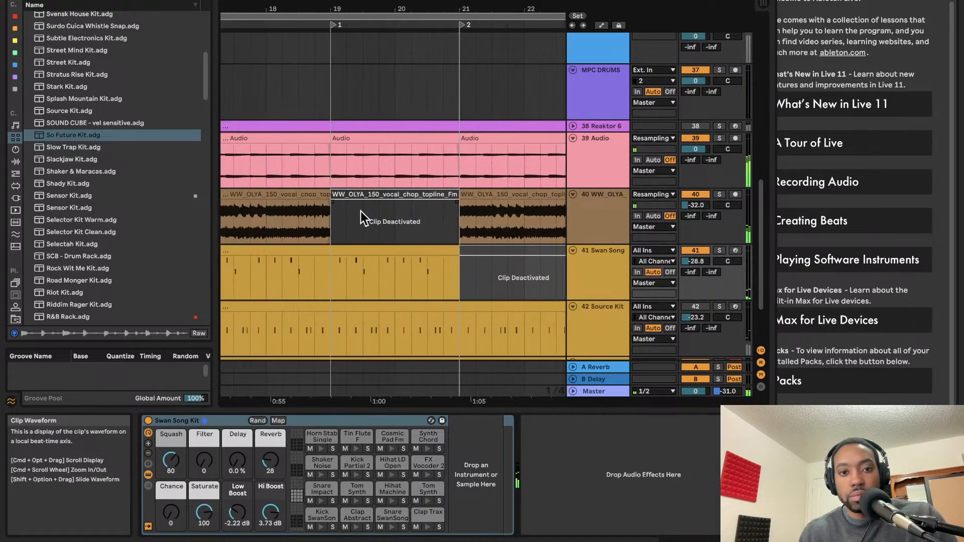
{"action": "left_click", "coordinate": [315, 196]}
{"action": "key", "text": "0"}
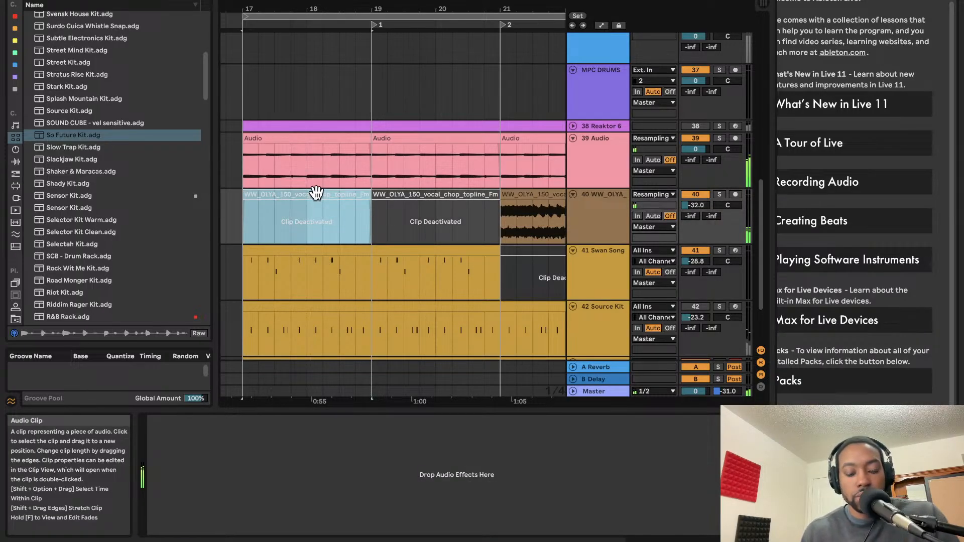
{"action": "scroll", "coordinate": [315, 193], "scroll_direction": "down", "scroll_amount": 2}
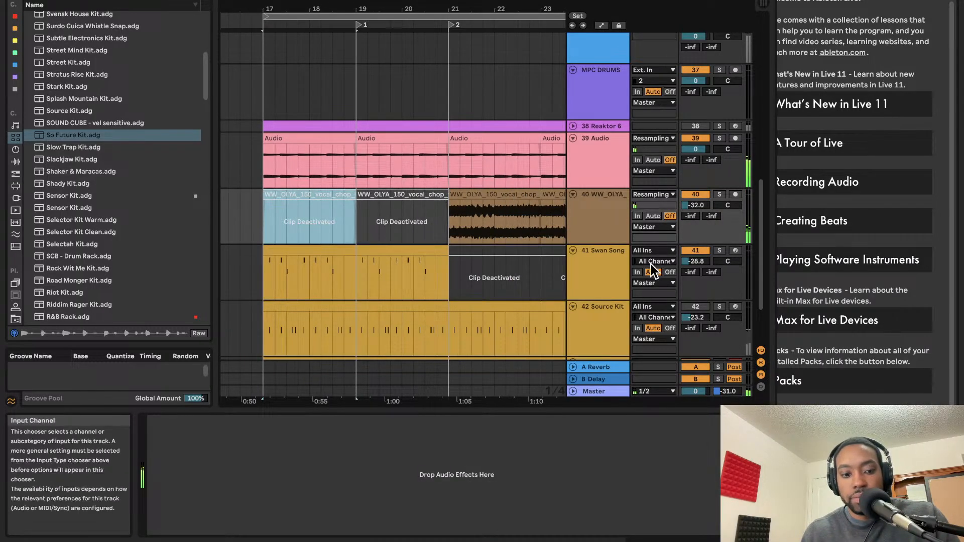
{"action": "key", "text": "Tab"}
{"action": "key", "text": "Tab"}
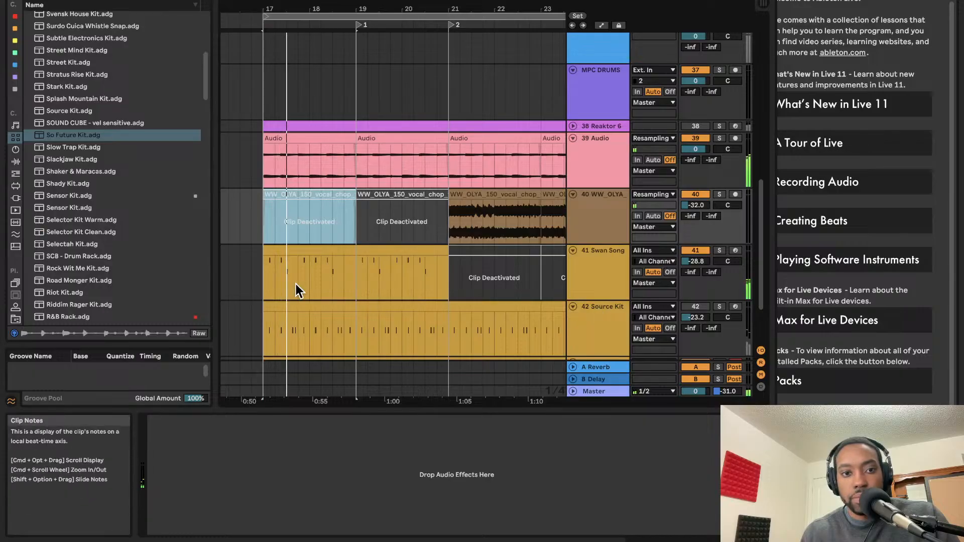
- Unmute the Source Kit track 42 and deactivate its two clips in bars 17 to 21
{"action": "scroll", "coordinate": [299, 239], "scroll_direction": "down", "scroll_amount": 2}
{"action": "scroll", "coordinate": [299, 239], "scroll_direction": "right", "scroll_amount": 3}
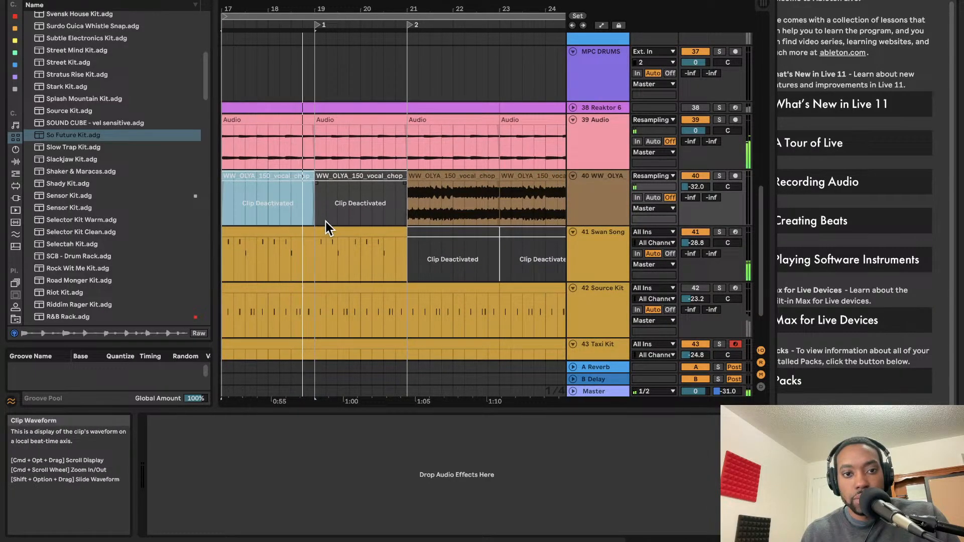
{"action": "scroll", "coordinate": [325, 222], "scroll_direction": "down", "scroll_amount": 3}
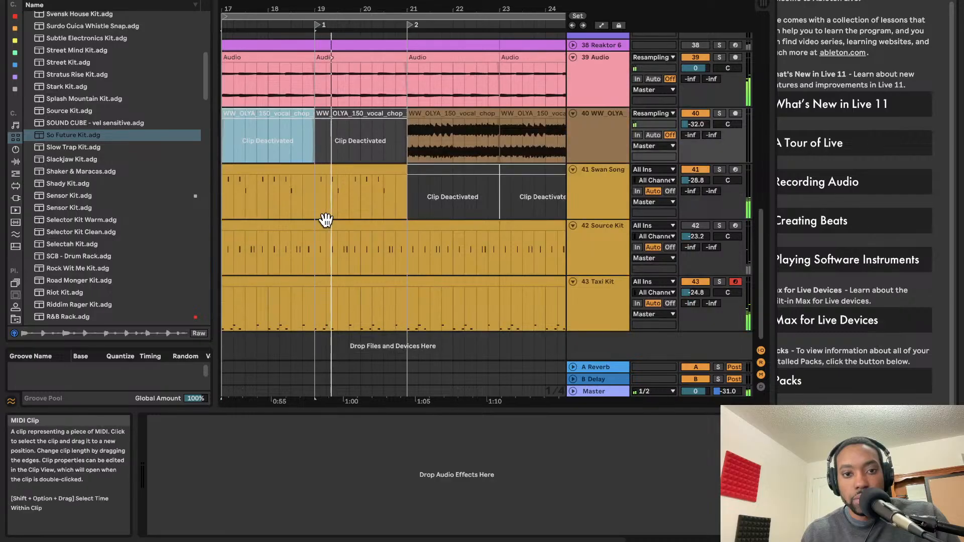
{"action": "scroll", "coordinate": [326, 220], "scroll_direction": "right", "scroll_amount": 1}
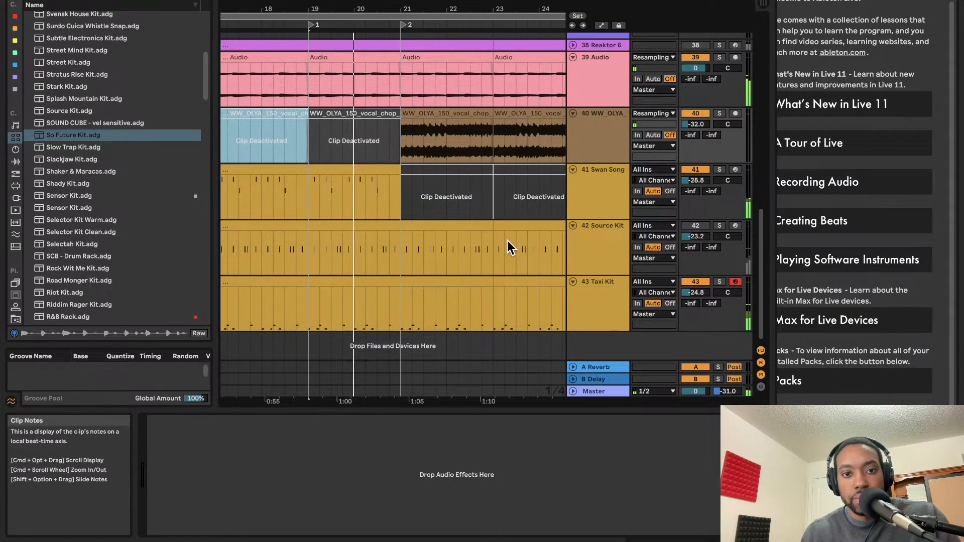
{"action": "left_click", "coordinate": [370, 224]}
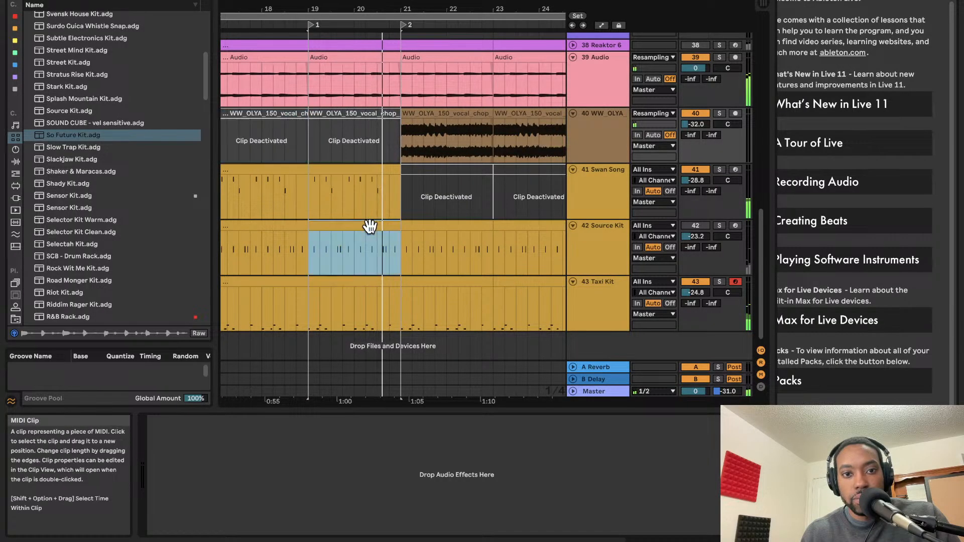
{"action": "key", "text": "0"}
{"action": "left_click", "coordinate": [696, 226]}
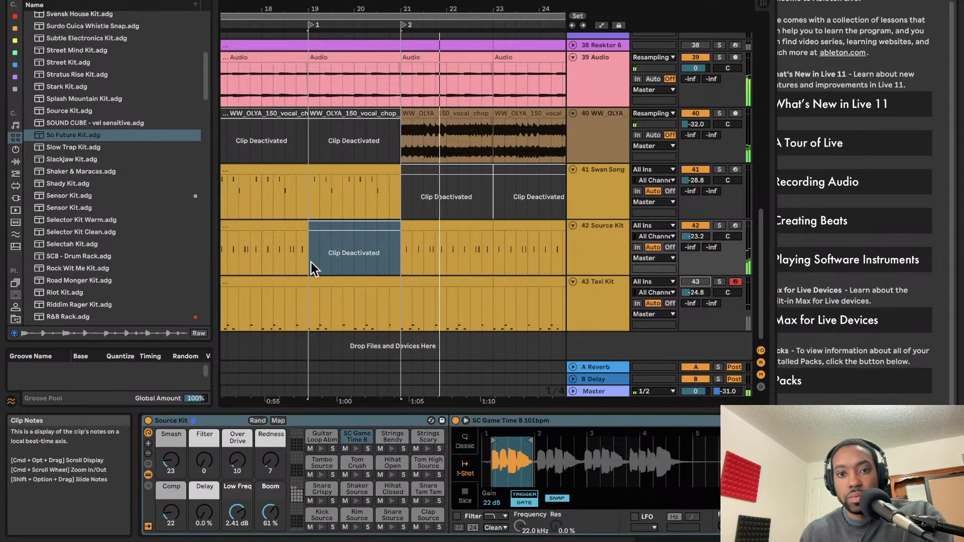
{"action": "left_click", "coordinate": [278, 225]}
{"action": "key", "text": "0"}
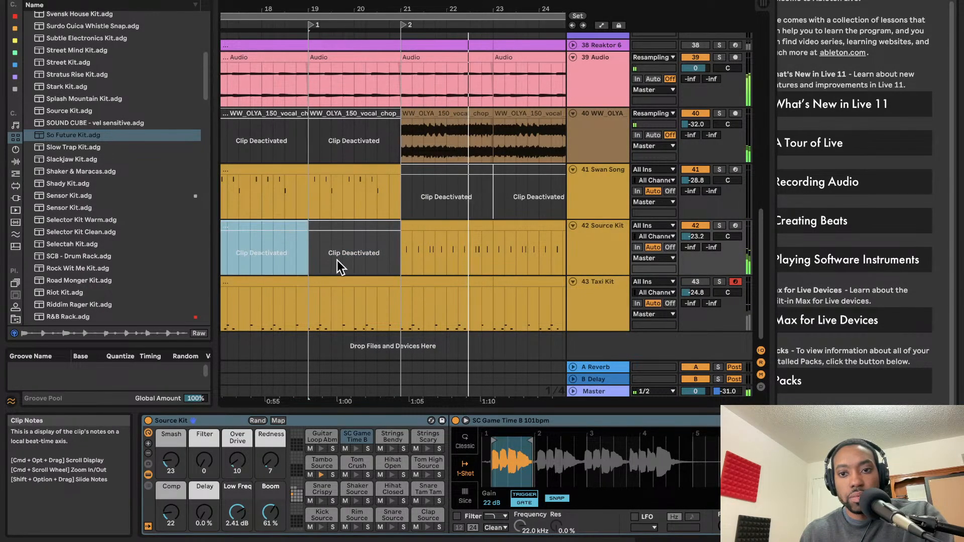
- Deactivate the two Taxi Kit clips on track 43 in bars 21 to 25
{"action": "left_click", "coordinate": [435, 282]}
{"action": "key", "text": "0"}
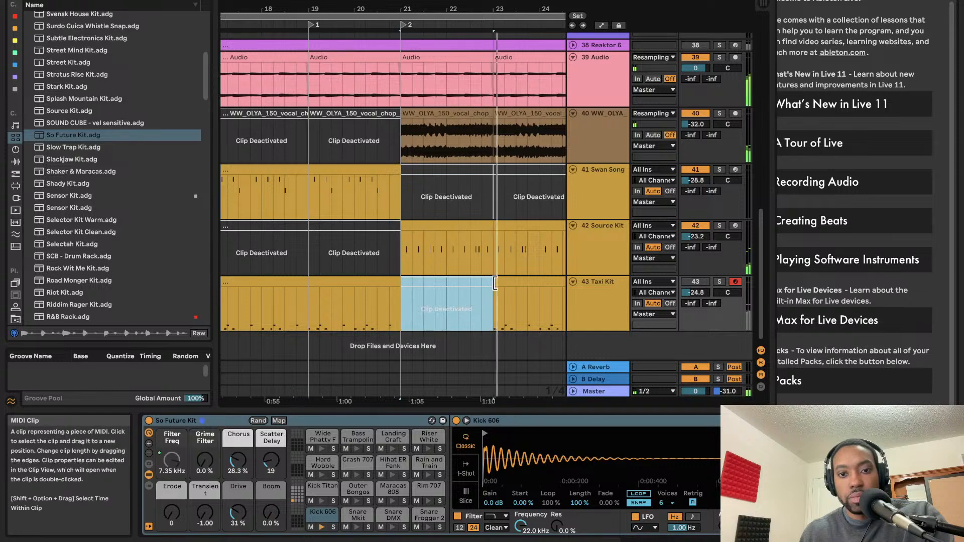
{"action": "left_click", "coordinate": [503, 283]}
{"action": "key", "text": "0"}
{"action": "scroll", "coordinate": [488, 282], "scroll_direction": "right", "scroll_amount": 2}
{"action": "scroll", "coordinate": [482, 284], "scroll_direction": "right", "scroll_amount": 4}
{"action": "scroll", "coordinate": [452, 277], "scroll_direction": "left", "scroll_amount": 2}
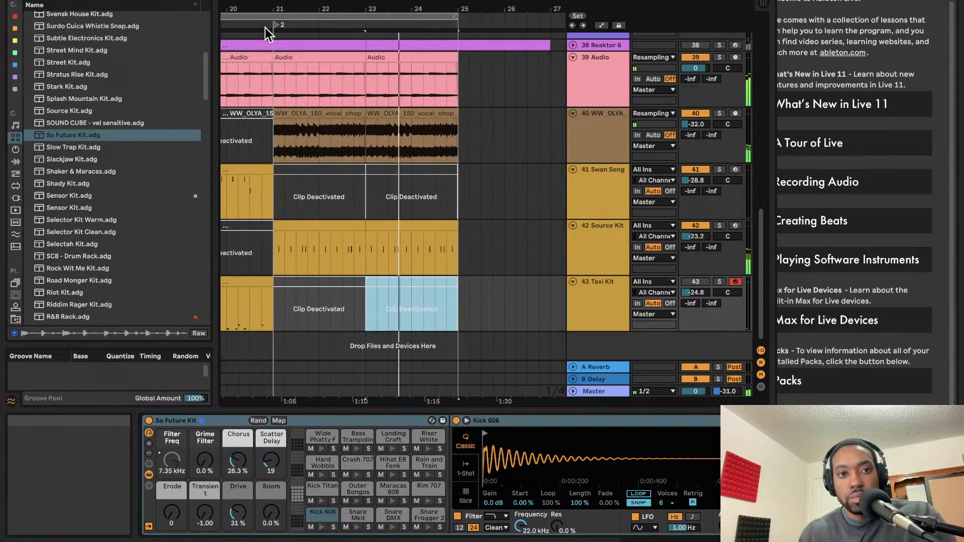
- Shorten the loop to bars 21 to 25, duplicate that section to bars 25 to 29, and add a locator at bar 25
{"action": "scroll", "coordinate": [302, 40], "scroll_direction": "left", "scroll_amount": 5}
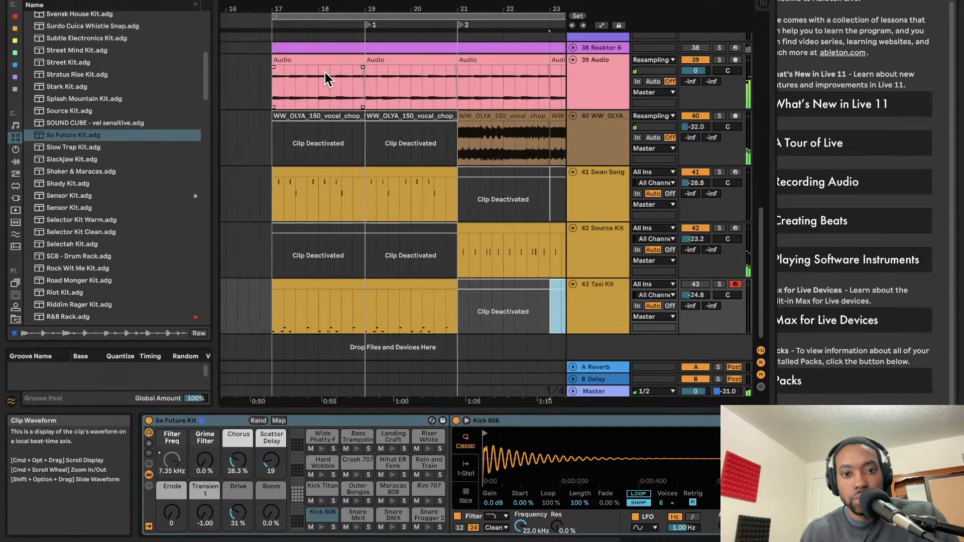
{"action": "left_click_drag", "start_coordinate": [274, 17], "coordinate": [449, 12]}
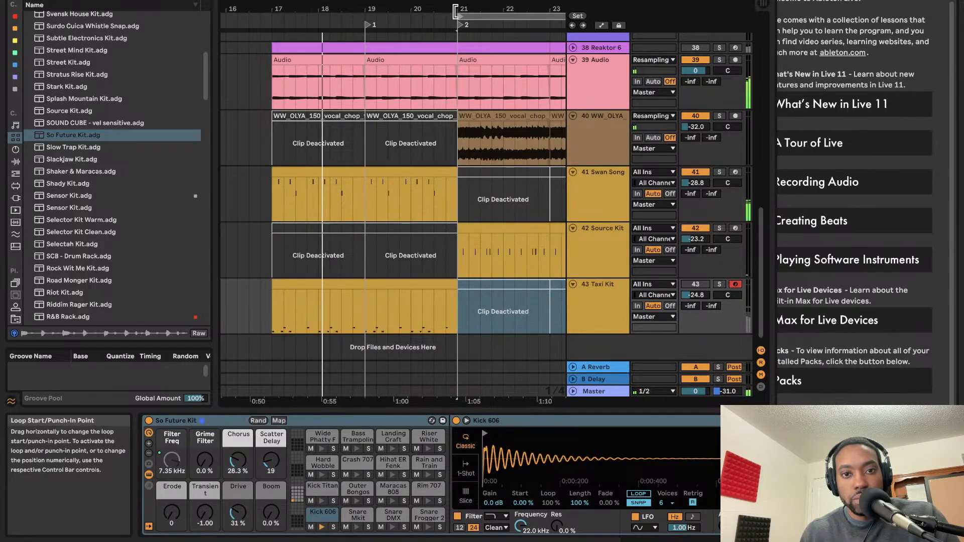
{"action": "scroll", "coordinate": [442, 71], "scroll_direction": "right", "scroll_amount": 3}
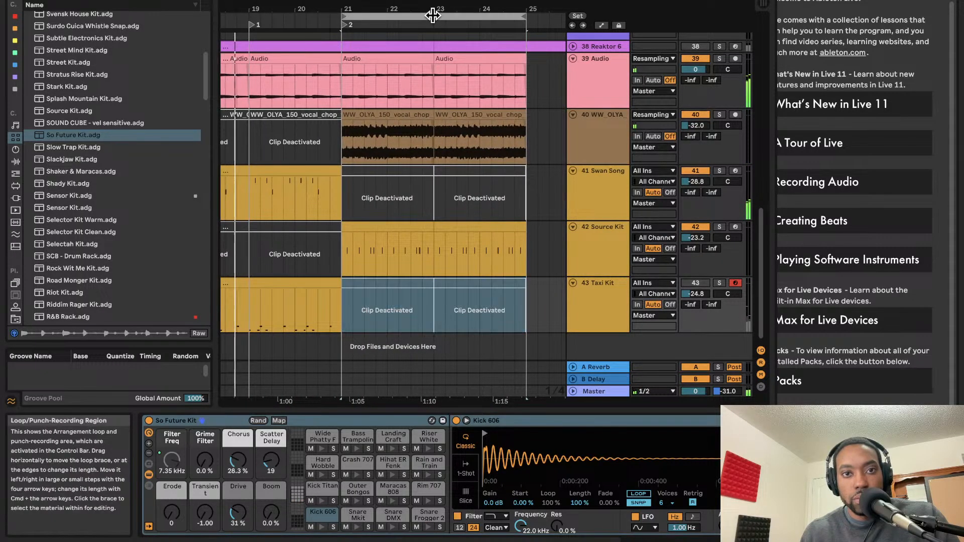
{"action": "key", "text": "Right"}
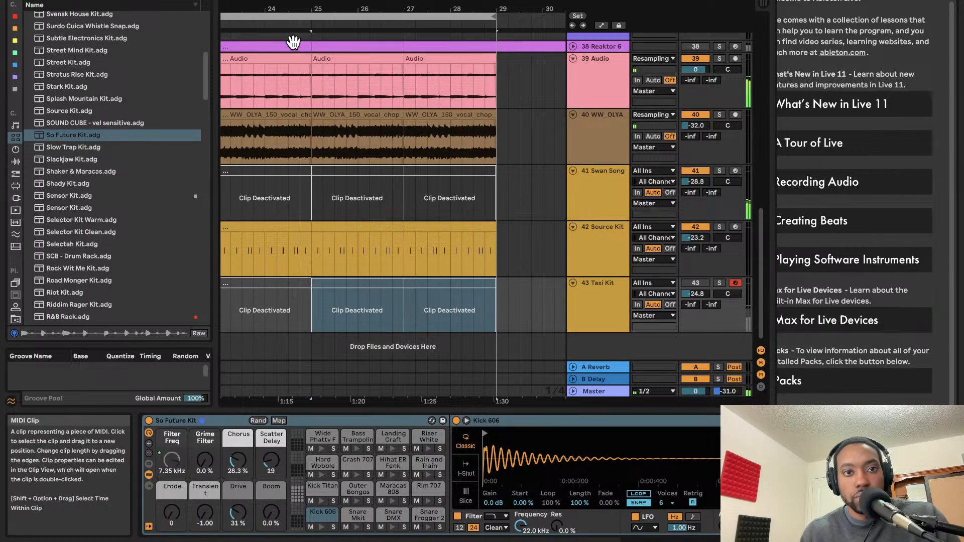
{"action": "key", "text": "Left"}
{"action": "key", "text": "Right"}
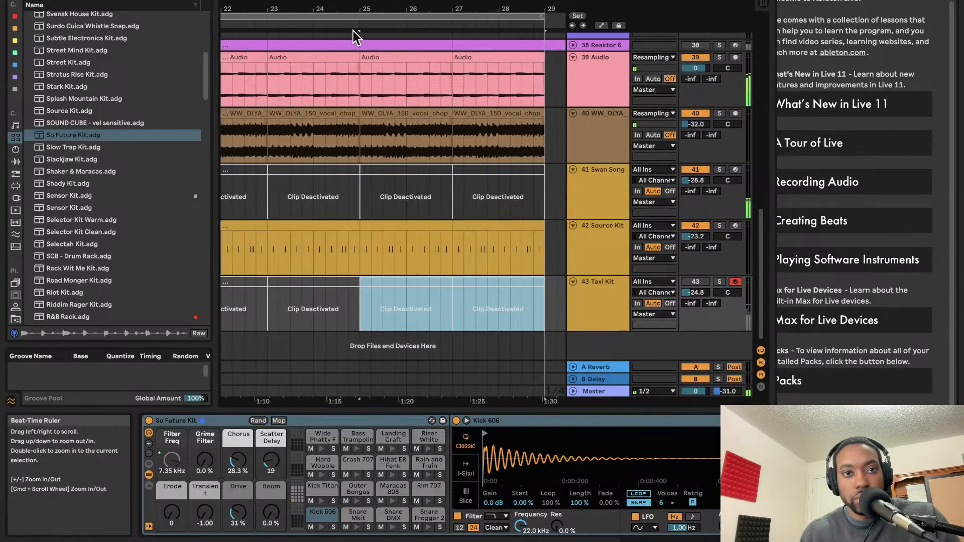
{"action": "right_click", "coordinate": [360, 27]}
{"action": "left_click", "coordinate": [375, 58]}
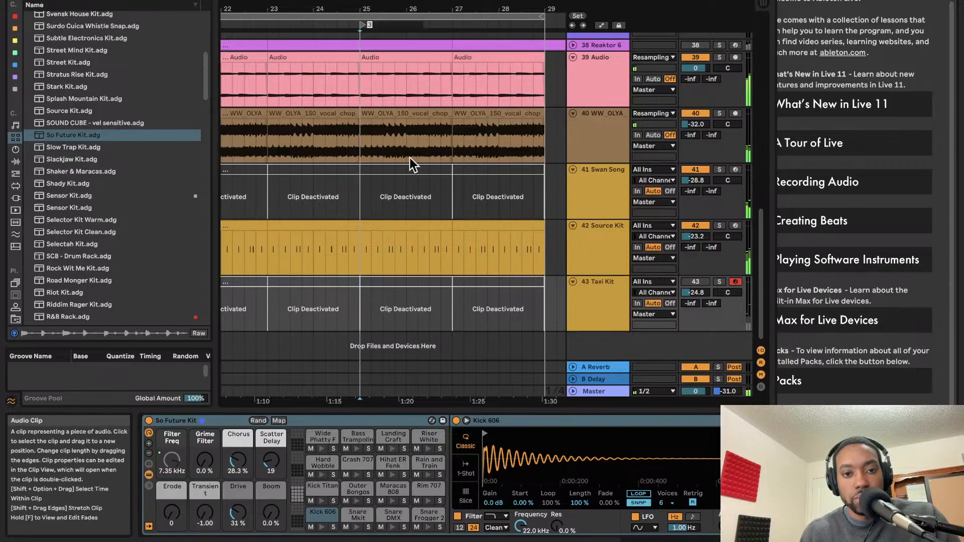
- Reactivate the Taxi Kit clip at bar 25 and duplicate it over the deactivated clip at bar 27
{"action": "left_click", "coordinate": [409, 285]}
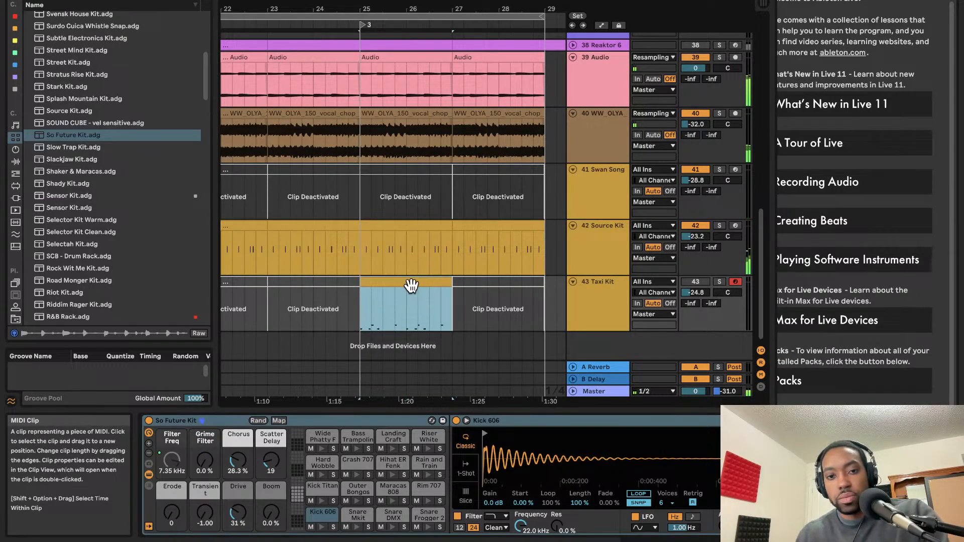
{"action": "key", "text": "super+d"}
{"action": "key", "text": "minus"}
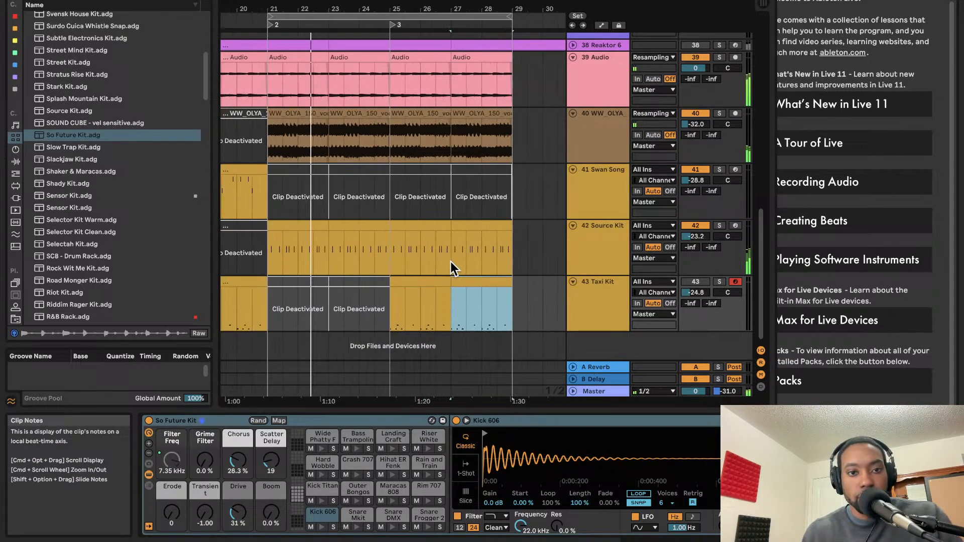
- Move the loop start back to bar 17 so the loop spans bars 17 to 29
{"action": "scroll", "coordinate": [451, 262], "scroll_direction": "left", "scroll_amount": 1}
{"action": "scroll", "coordinate": [410, 227], "scroll_direction": "left", "scroll_amount": 2}
{"action": "scroll", "coordinate": [409, 228], "scroll_direction": "up", "scroll_amount": 1}
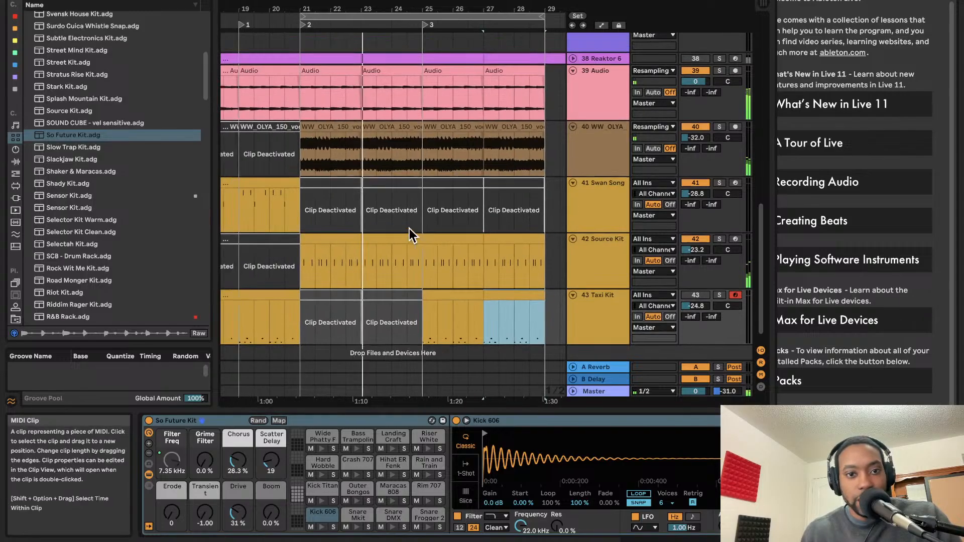
{"action": "scroll", "coordinate": [409, 230], "scroll_direction": "down", "scroll_amount": 2}
{"action": "scroll", "coordinate": [408, 231], "scroll_direction": "left", "scroll_amount": 1}
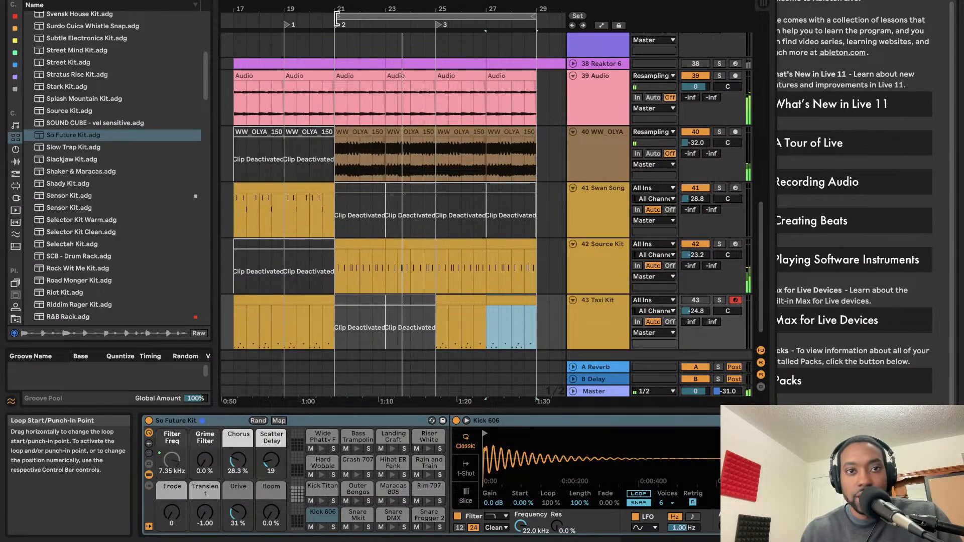
{"action": "left_click_drag", "start_coordinate": [337, 18], "coordinate": [235, 18]}
{"action": "scroll", "coordinate": [235, 19], "scroll_direction": "left", "scroll_amount": 3}
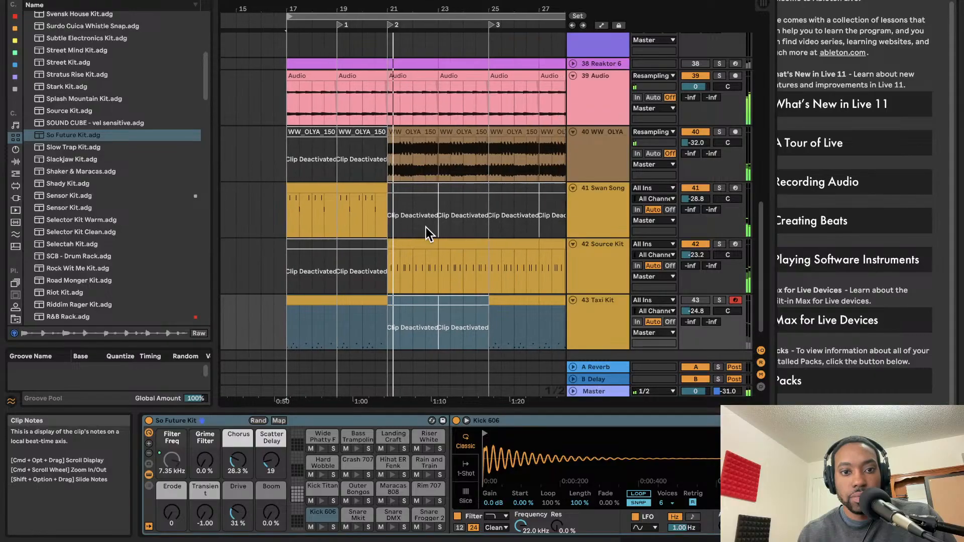
{"action": "scroll", "coordinate": [428, 225], "scroll_direction": "up", "scroll_amount": 2}
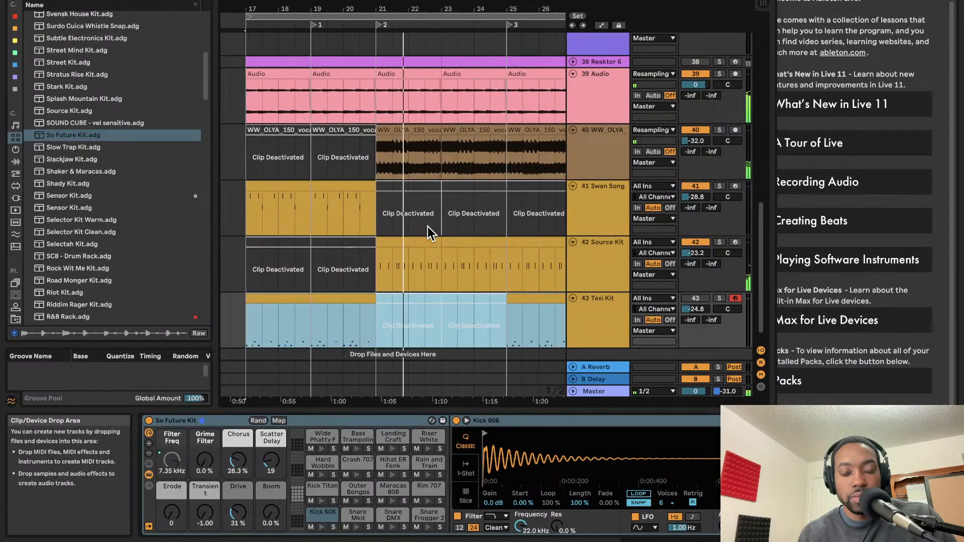
- Show the B-Delay send automation on track 40, draw a ramp rising over the half bar before bar 25 and dropping back there, and audition it
{"action": "left_click", "coordinate": [448, 128]}
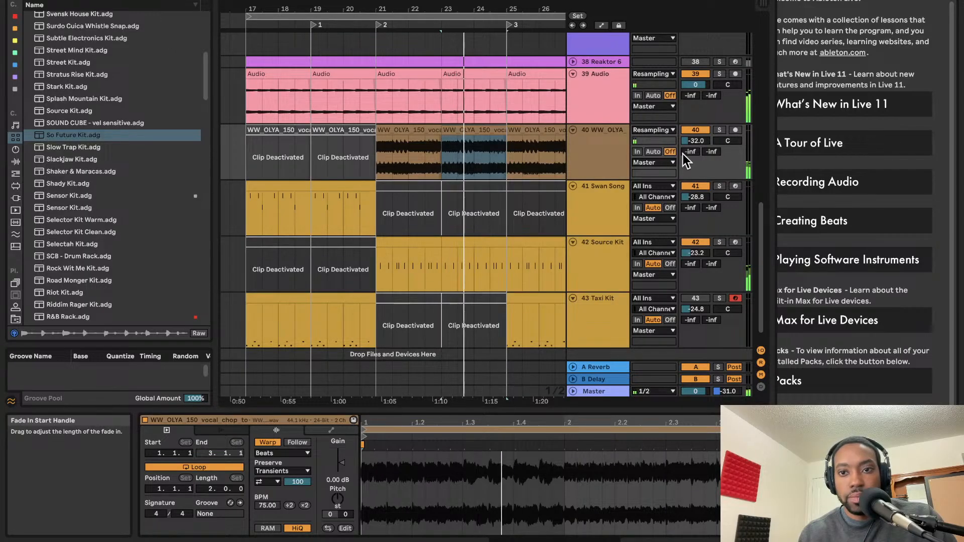
{"action": "right_click", "coordinate": [718, 152]}
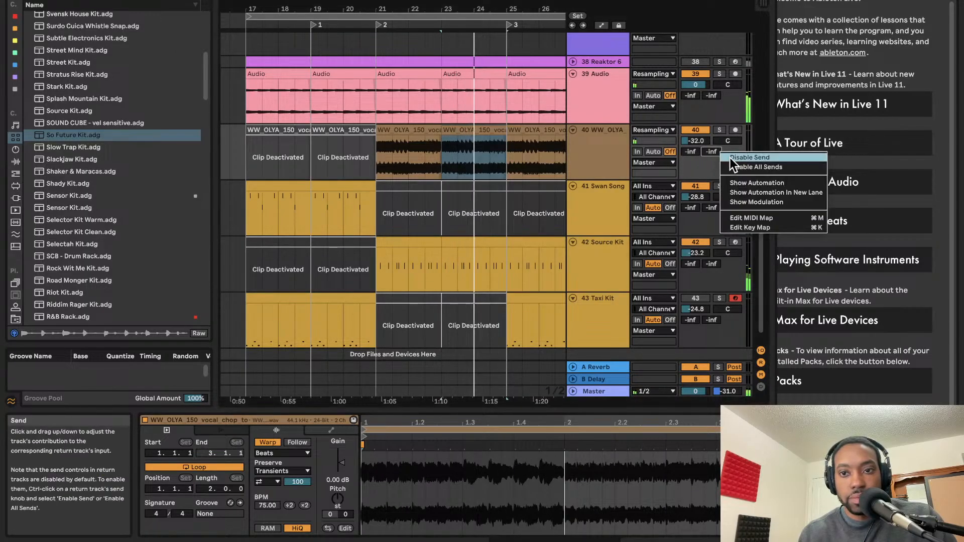
{"action": "left_click", "coordinate": [740, 184]}
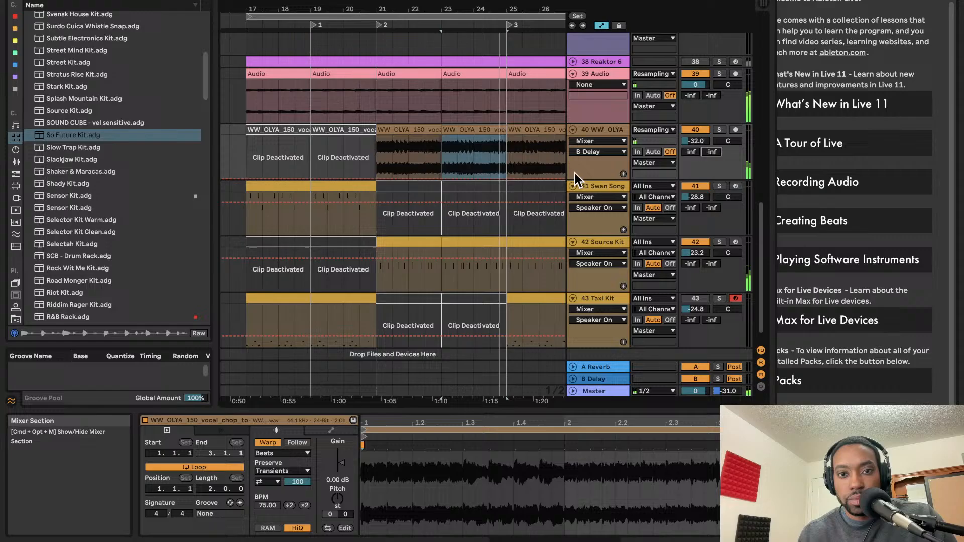
{"action": "left_click", "coordinate": [490, 186]}
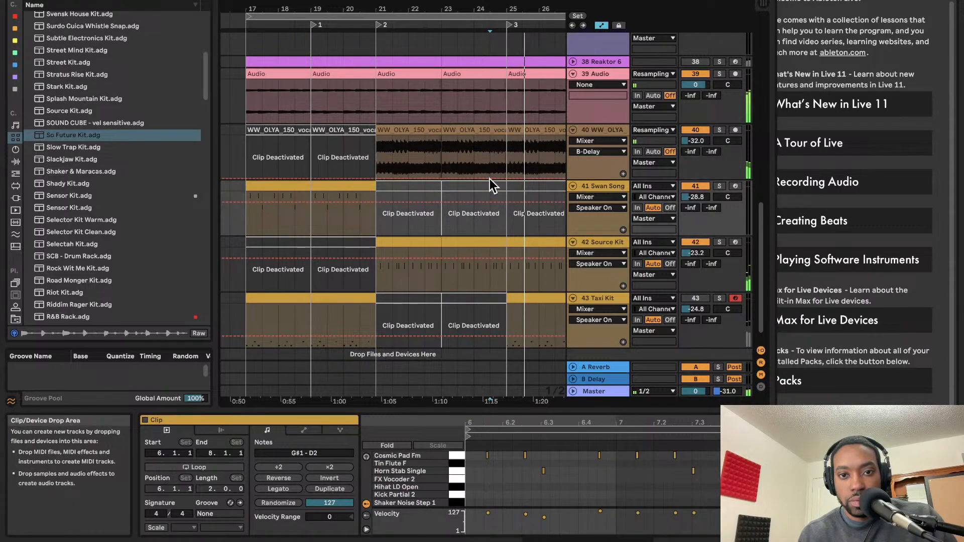
{"action": "left_click", "coordinate": [490, 177]}
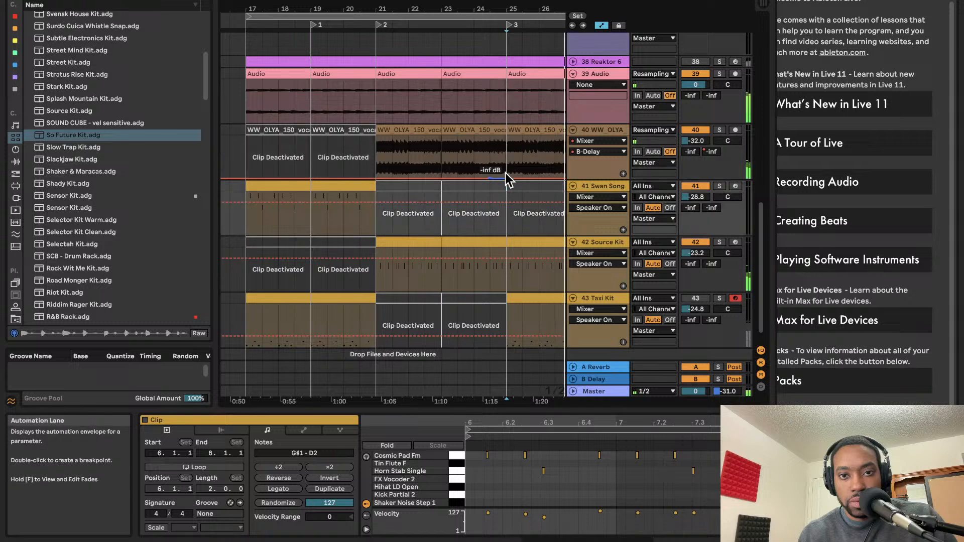
{"action": "left_click_drag", "start_coordinate": [506, 177], "coordinate": [506, 175]}
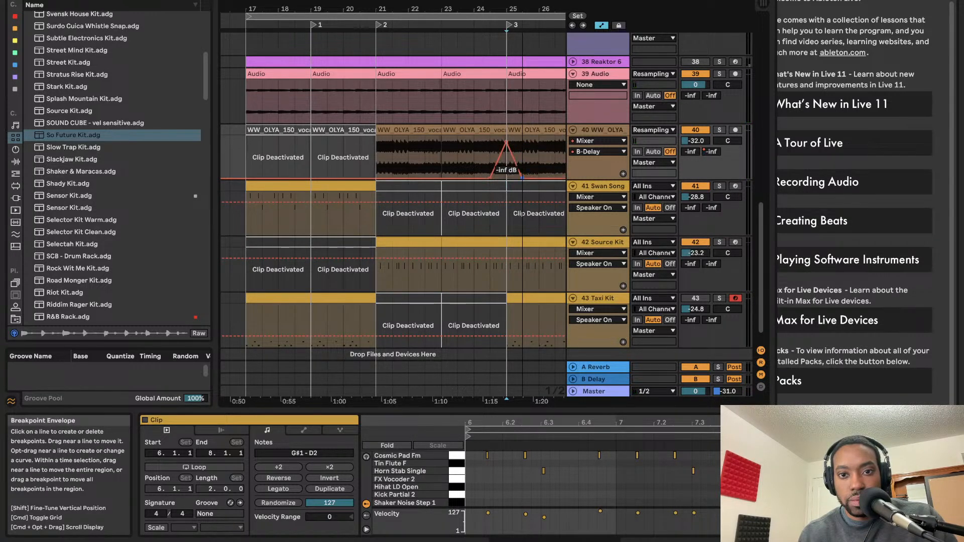
{"action": "key", "text": "space"}
{"action": "scroll", "coordinate": [502, 176], "scroll_direction": "right", "scroll_amount": 5}
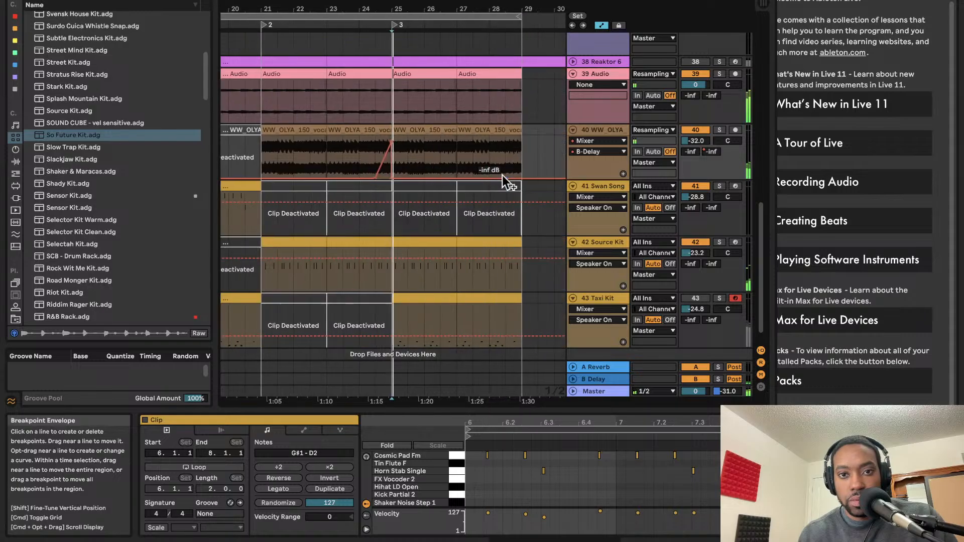
{"action": "left_click", "coordinate": [352, 151]}
{"action": "key", "text": "space"}
{"action": "scroll", "coordinate": [432, 154], "scroll_direction": "left", "scroll_amount": 2}
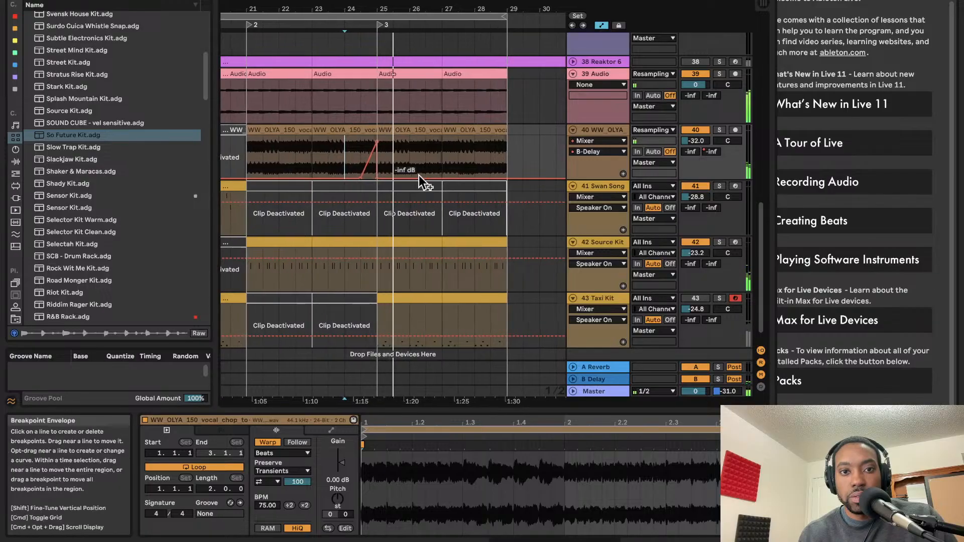
- Duplicate the vocal clip with the delay-send ramp over the other track 40 clips between bars 21 and 29, and play the result
{"action": "left_click", "coordinate": [332, 131]}
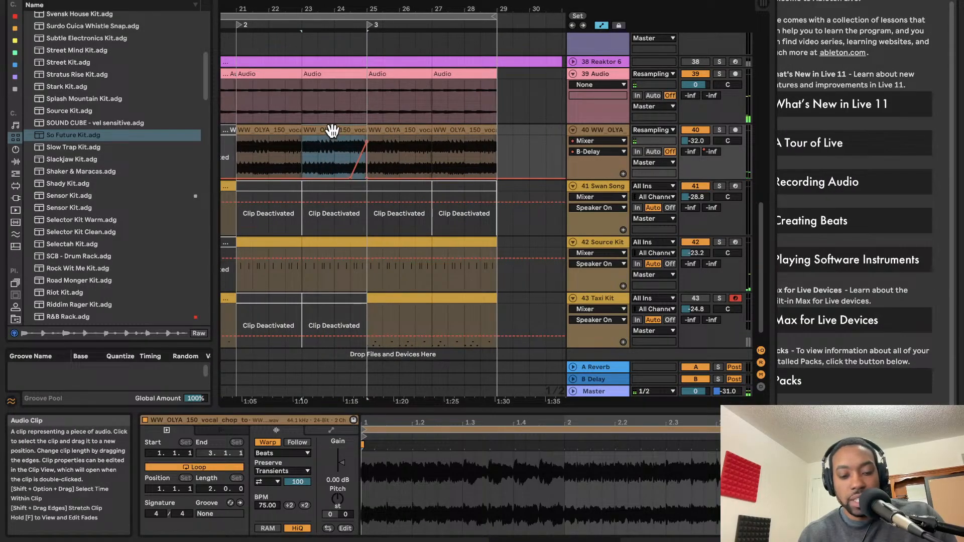
{"action": "key", "text": "super+d"}
{"action": "key", "text": "super+d"}
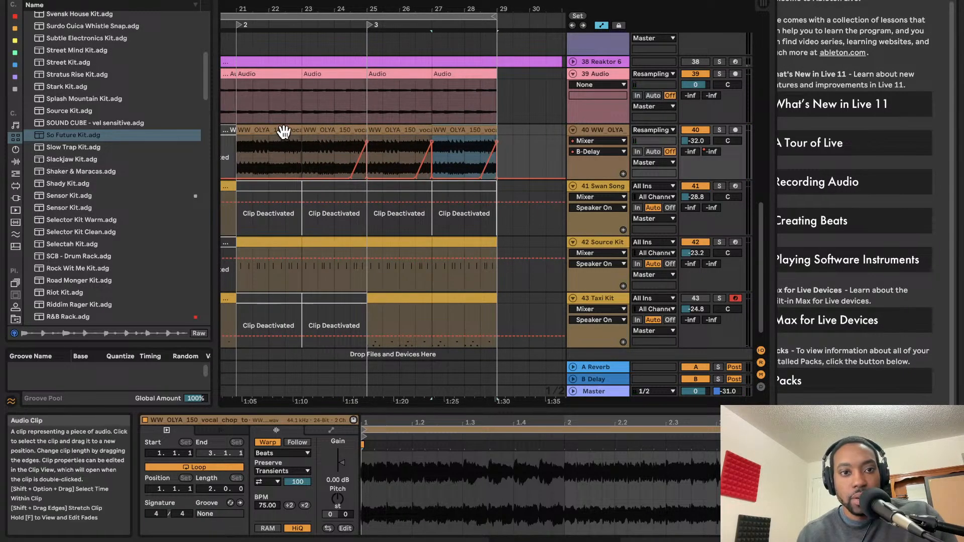
{"action": "left_click", "coordinate": [284, 133]}
{"action": "left_click", "coordinate": [318, 132]}
{"action": "key", "text": "super+d"}
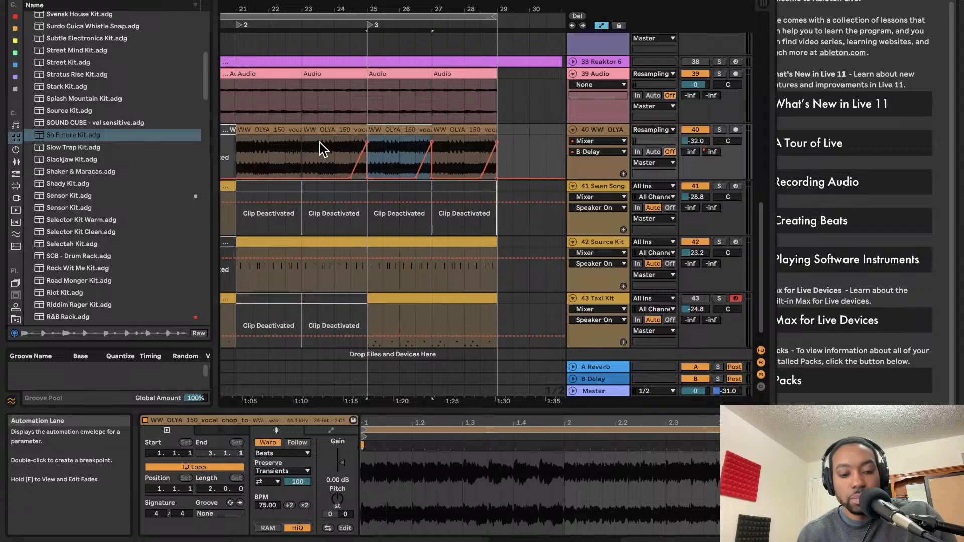
{"action": "key", "text": "space"}
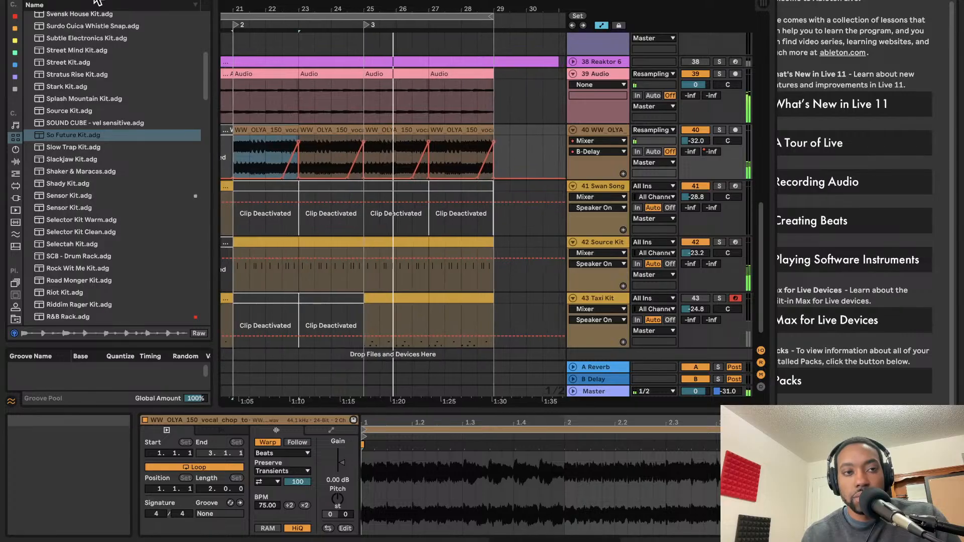
- Search the audio effects for "auto", add Auto Pan to vocal track 40, and set its Amount to 36.5 %
{"action": "type", "text": "auto"}
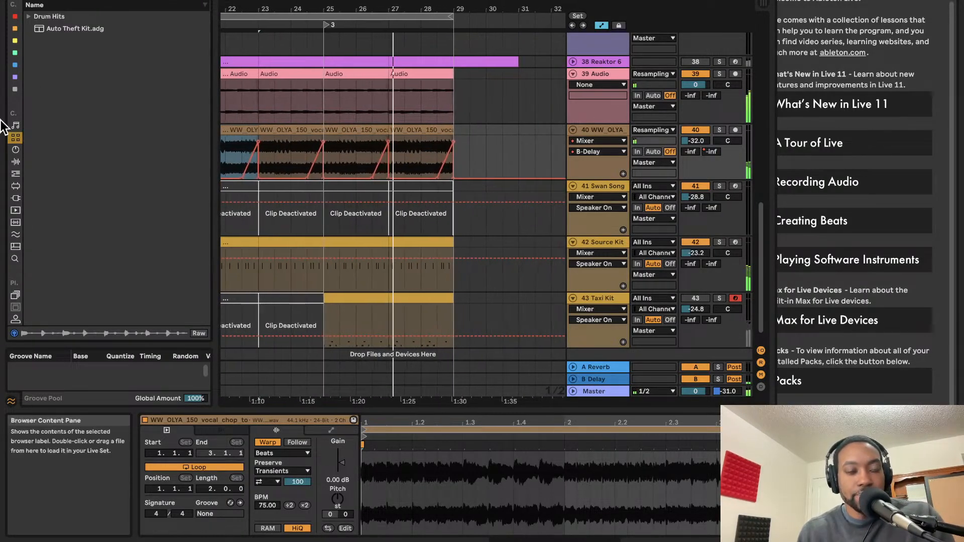
{"action": "left_click", "coordinate": [15, 162]}
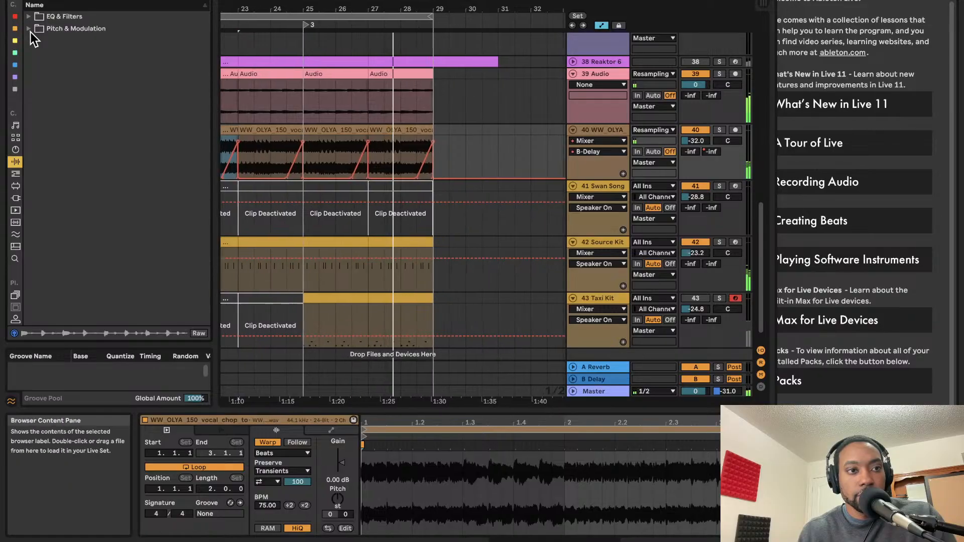
{"action": "left_click", "coordinate": [31, 30]}
{"action": "left_click_drag", "start_coordinate": [50, 42], "coordinate": [442, 78]}
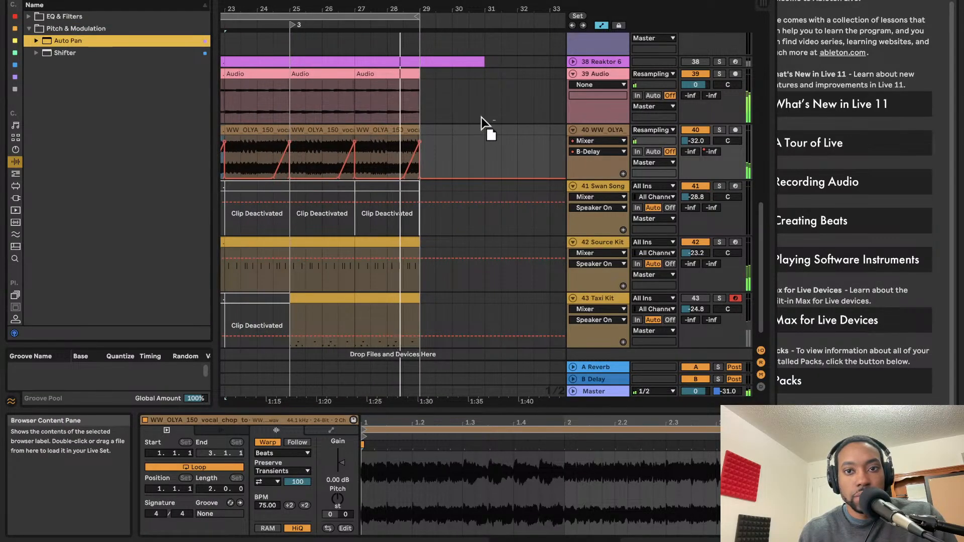
{"action": "left_click_drag", "start_coordinate": [482, 123], "coordinate": [608, 129]}
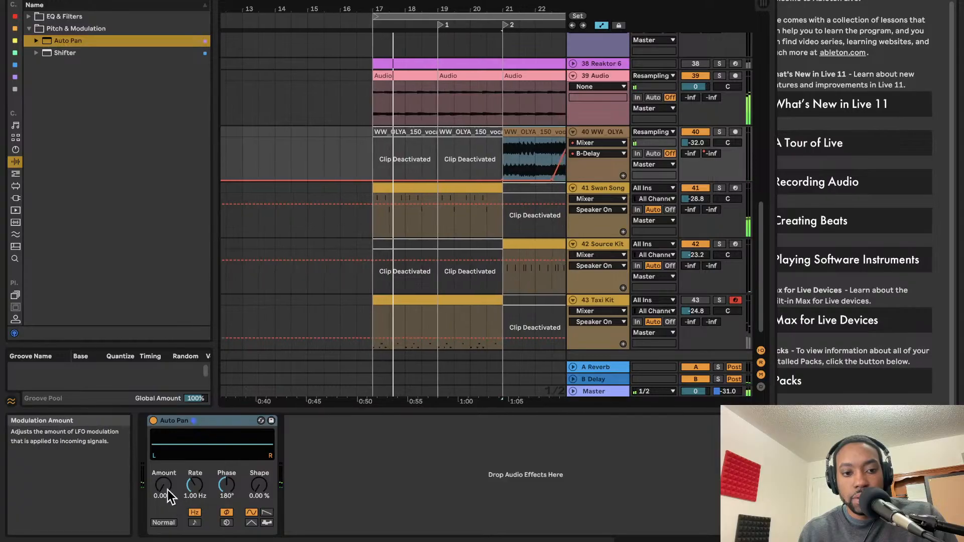
{"action": "left_click_drag", "start_coordinate": [168, 497], "coordinate": [168, 474]}
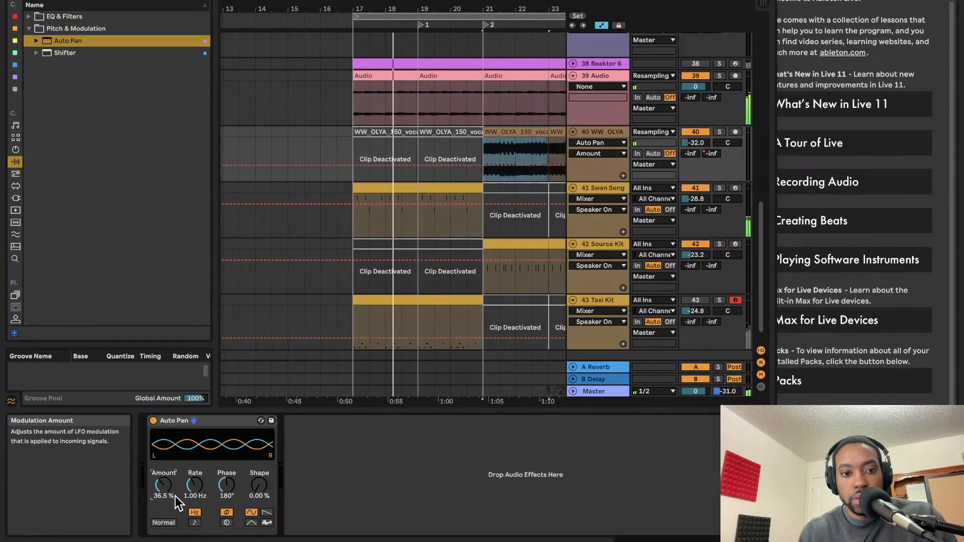
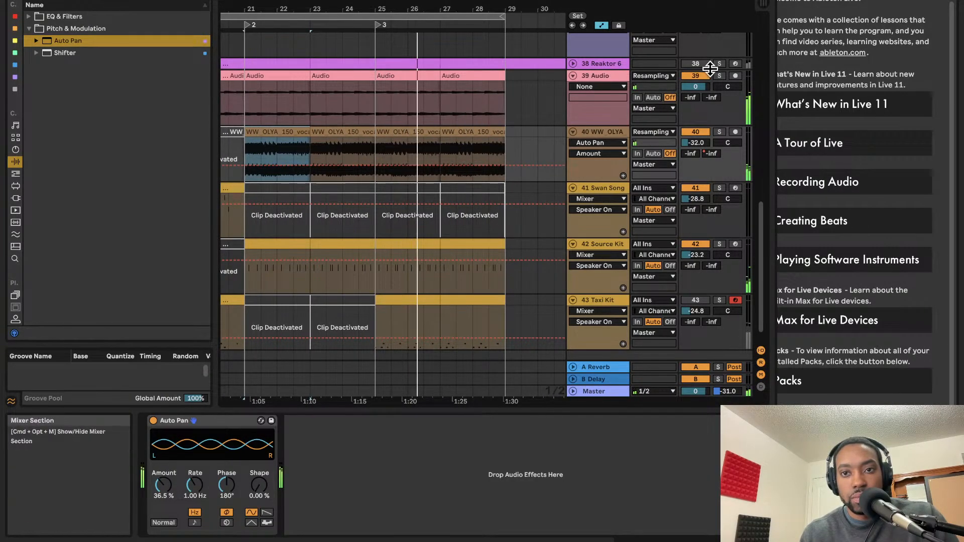
- Hide the automation, duplicate the looped section to bars 29 to 41 with the loop extended over it, and add a locator at bar 29
{"action": "left_click", "coordinate": [600, 25]}
{"action": "scroll", "coordinate": [395, 157], "scroll_direction": "down", "scroll_amount": 4}
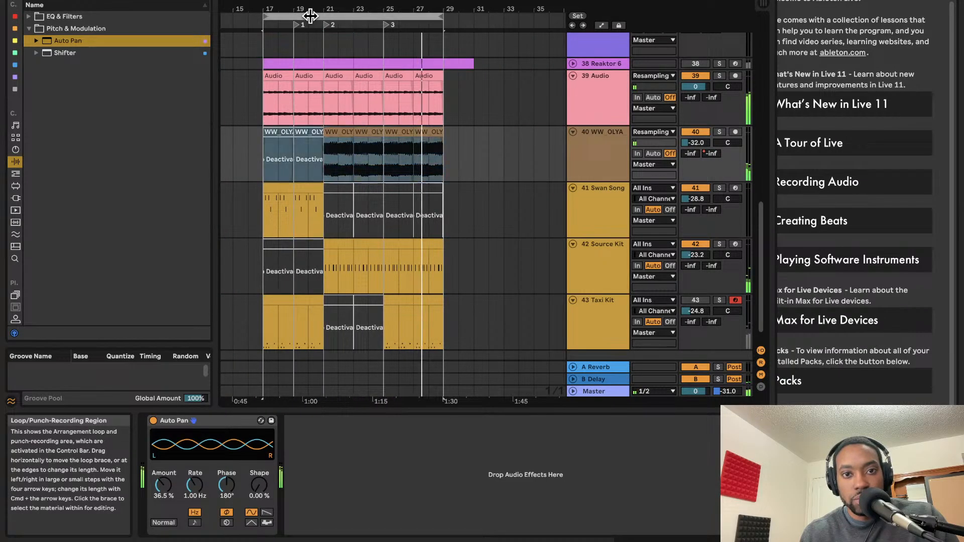
{"action": "left_click", "coordinate": [310, 15]}
{"action": "key", "text": "Up"}
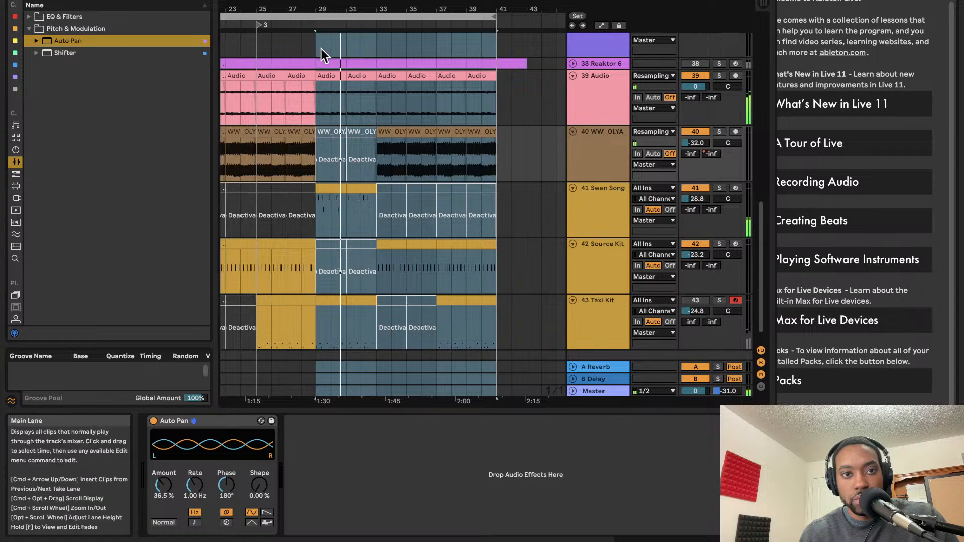
{"action": "right_click", "coordinate": [315, 26]}
{"action": "left_click", "coordinate": [326, 55]}
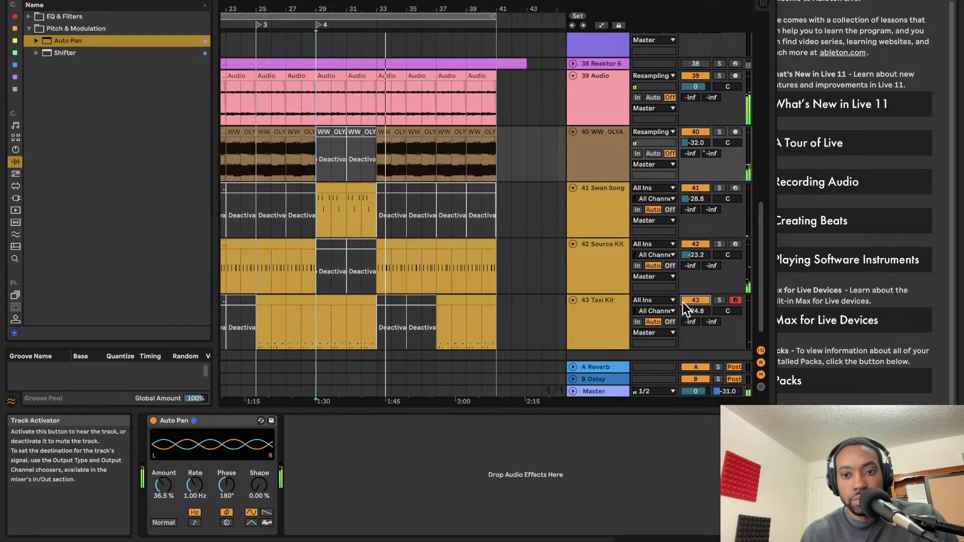
- Reactivate the two Taxi Kit clips on track 43 in bars 33 to 37
{"action": "left_click", "coordinate": [393, 300]}
{"action": "key", "text": "0"}
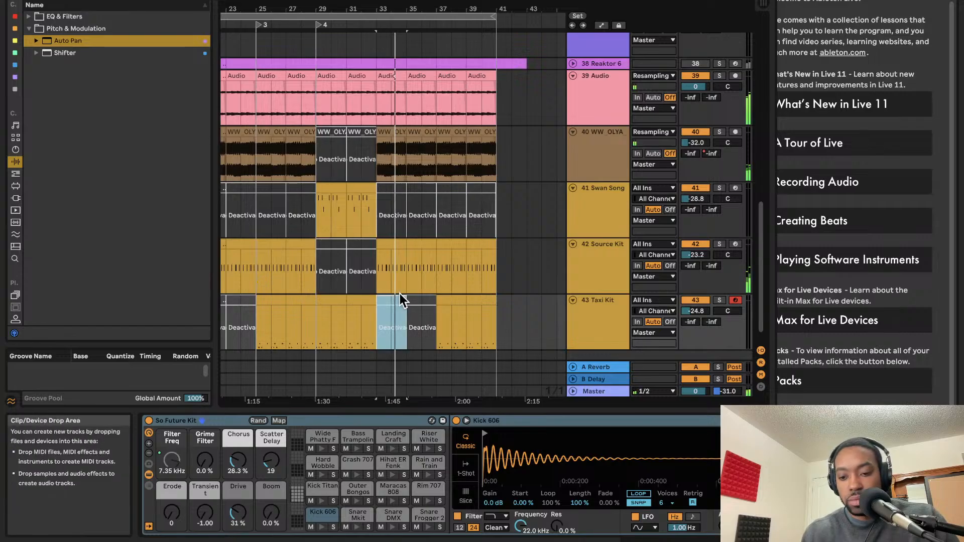
{"action": "left_click", "coordinate": [411, 297]}
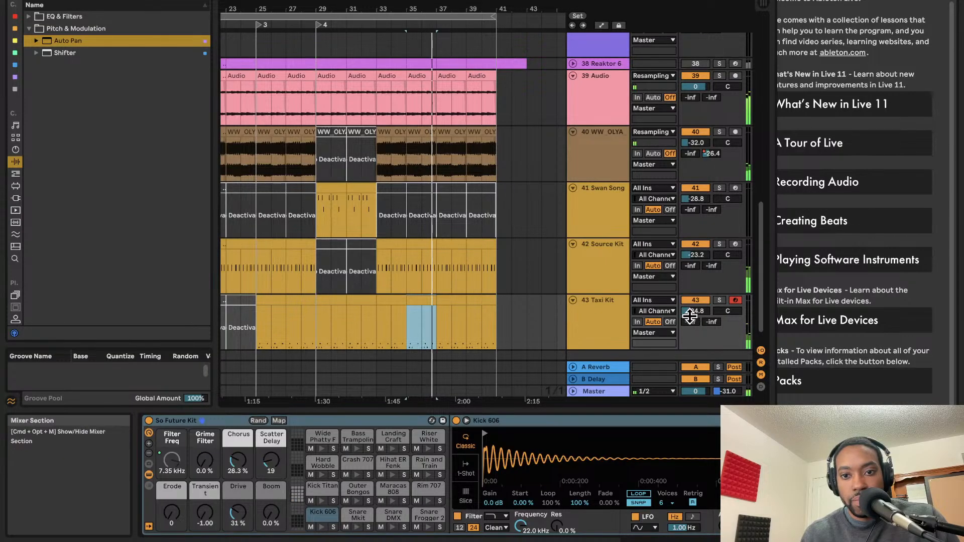
{"action": "left_click", "coordinate": [586, 318]}
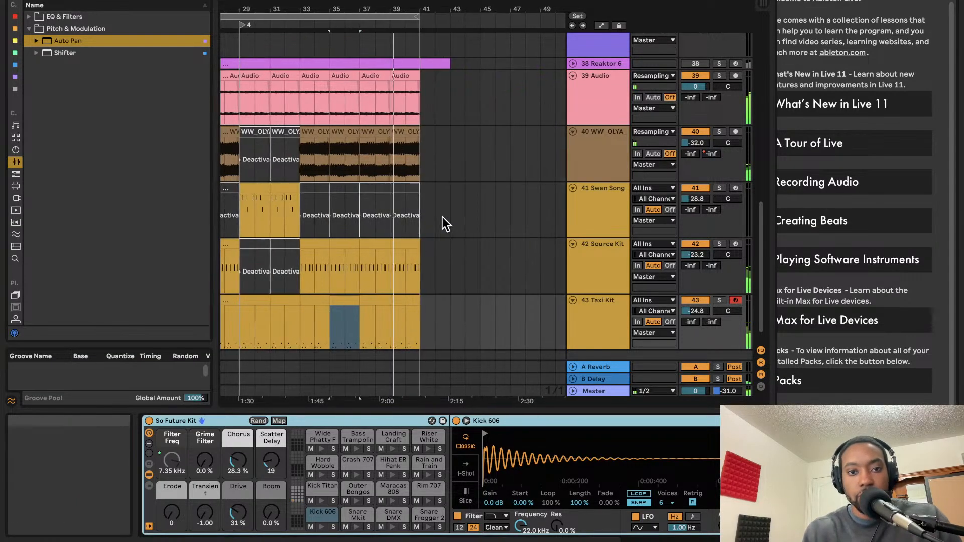
- Deactivate the two Source Kit clips on track 42 in bars 33 to 37
{"action": "scroll", "coordinate": [442, 221], "scroll_direction": "right", "scroll_amount": 3}
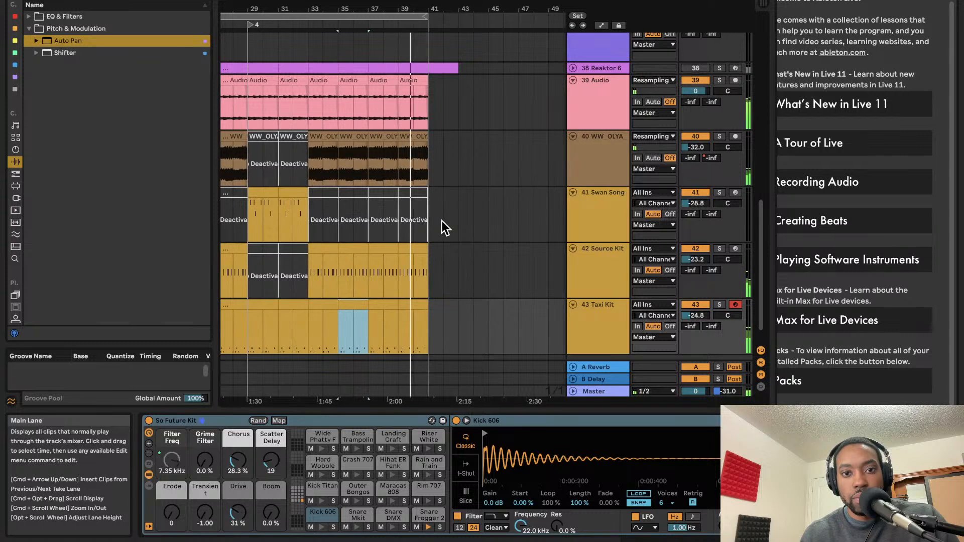
{"action": "scroll", "coordinate": [442, 221], "scroll_direction": "left", "scroll_amount": 5}
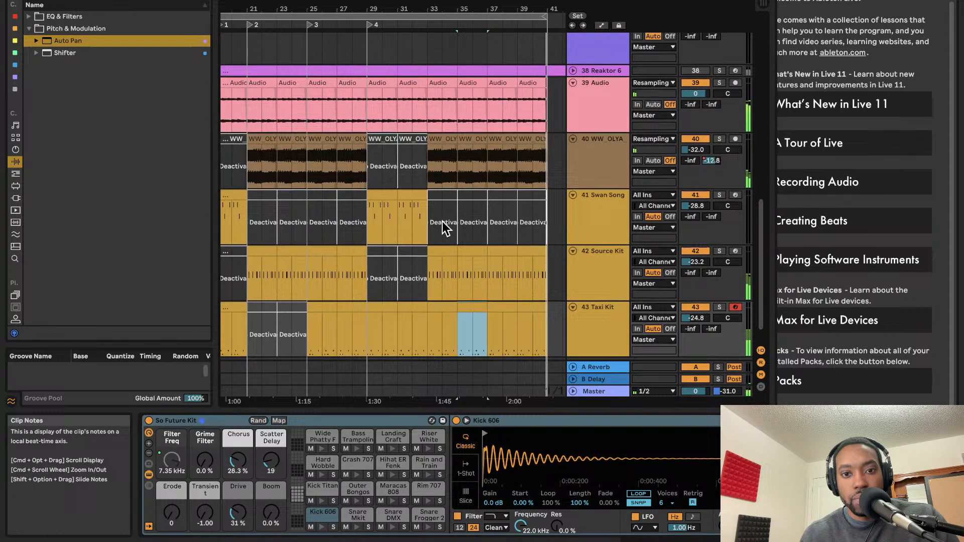
{"action": "left_click", "coordinate": [450, 247]}
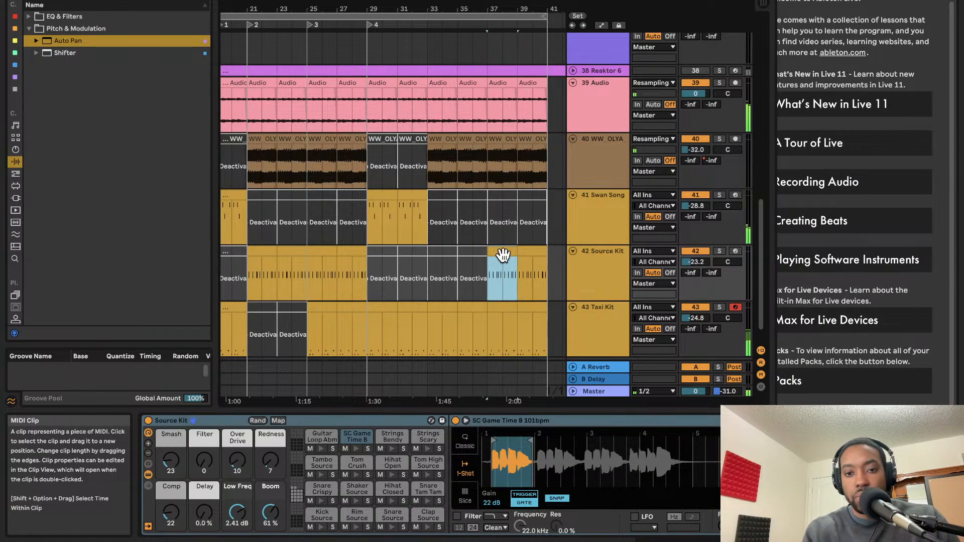
- Play through the arrangement from bar 17 and review how the sections and drum kits follow one another
{"action": "scroll", "coordinate": [416, 255], "scroll_direction": "left", "scroll_amount": 10}
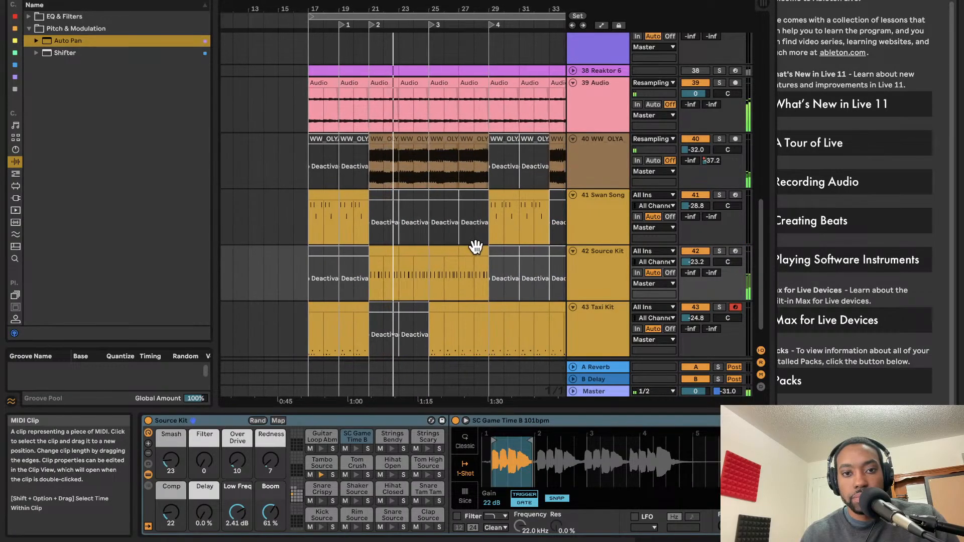
{"action": "scroll", "coordinate": [474, 245], "scroll_direction": "up", "scroll_amount": 2}
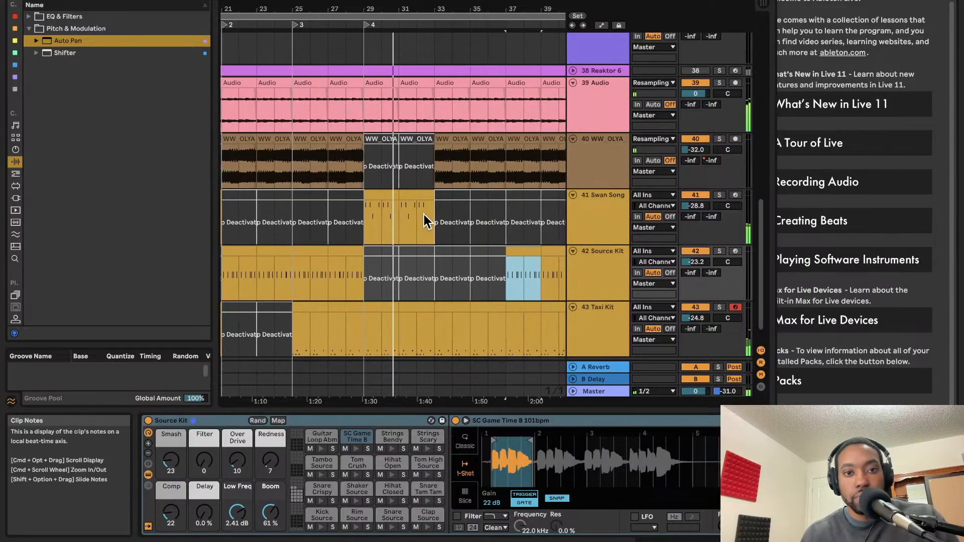
{"action": "scroll", "coordinate": [423, 215], "scroll_direction": "up", "scroll_amount": 1}
{"action": "scroll", "coordinate": [424, 214], "scroll_direction": "up", "scroll_amount": 1}
{"action": "scroll", "coordinate": [424, 215], "scroll_direction": "down", "scroll_amount": 1}
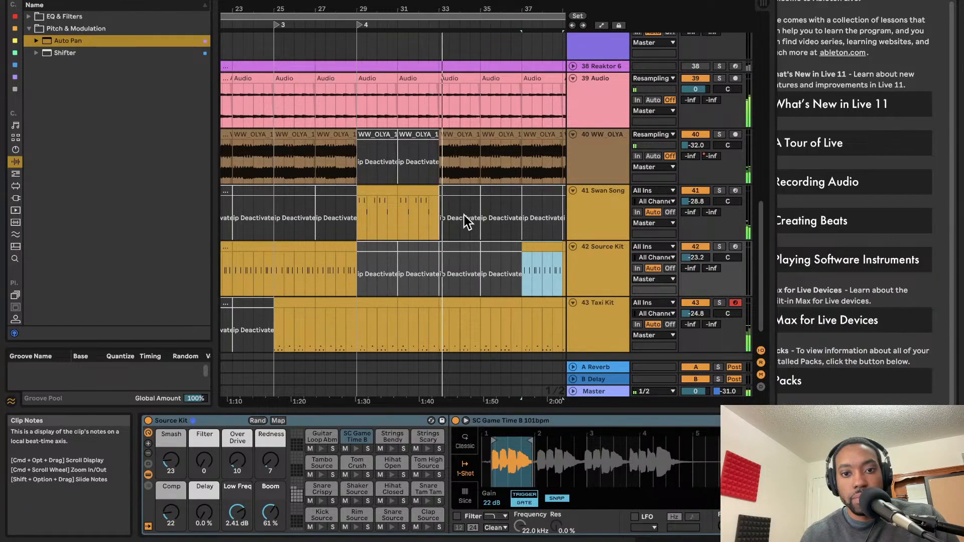
{"action": "scroll", "coordinate": [456, 213], "scroll_direction": "down", "scroll_amount": 2}
{"action": "scroll", "coordinate": [453, 215], "scroll_direction": "right", "scroll_amount": 2}
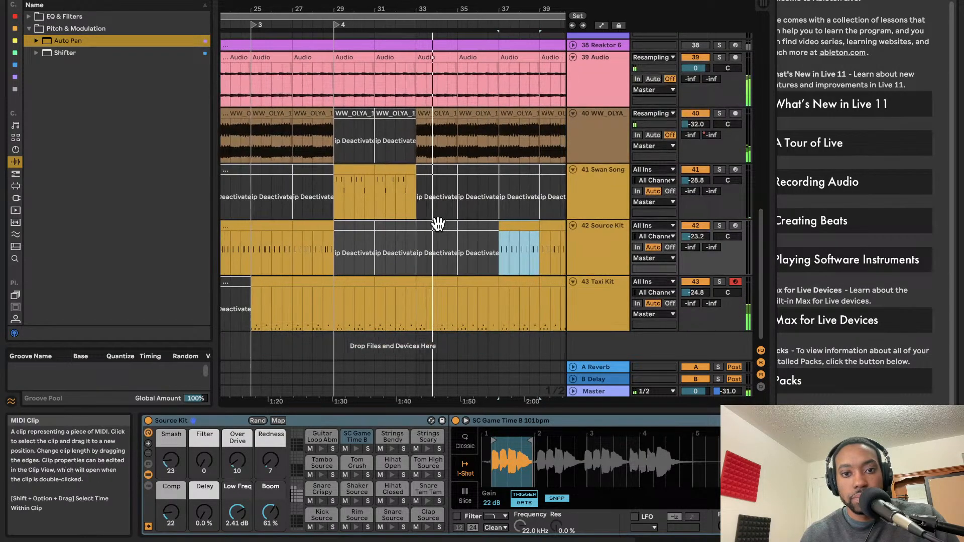
- Find JSB_VB_90_drum_loop_full_wavy.wav in the sample folders and add it on a new audio track at bar 35
{"action": "scroll", "coordinate": [15, 233], "scroll_direction": "down", "scroll_amount": 3}
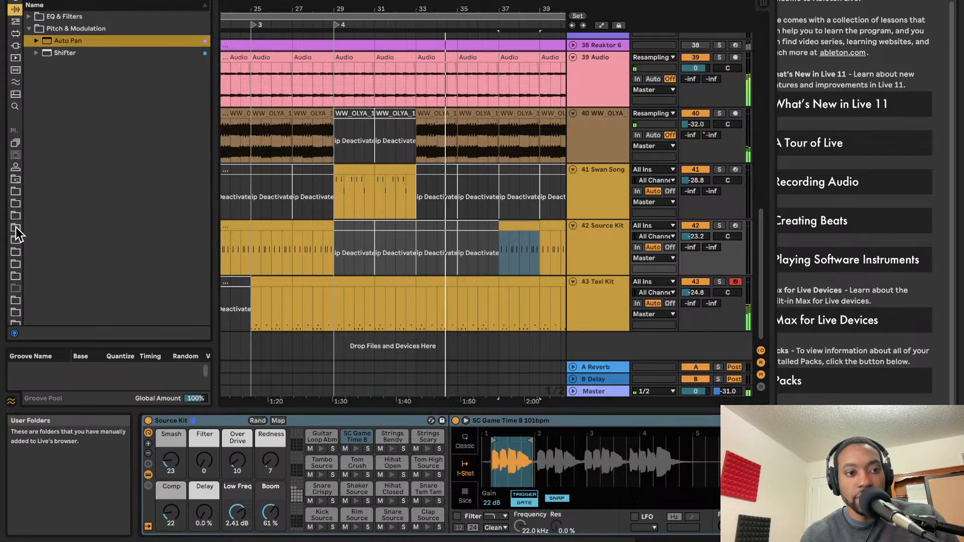
{"action": "left_click", "coordinate": [15, 228]}
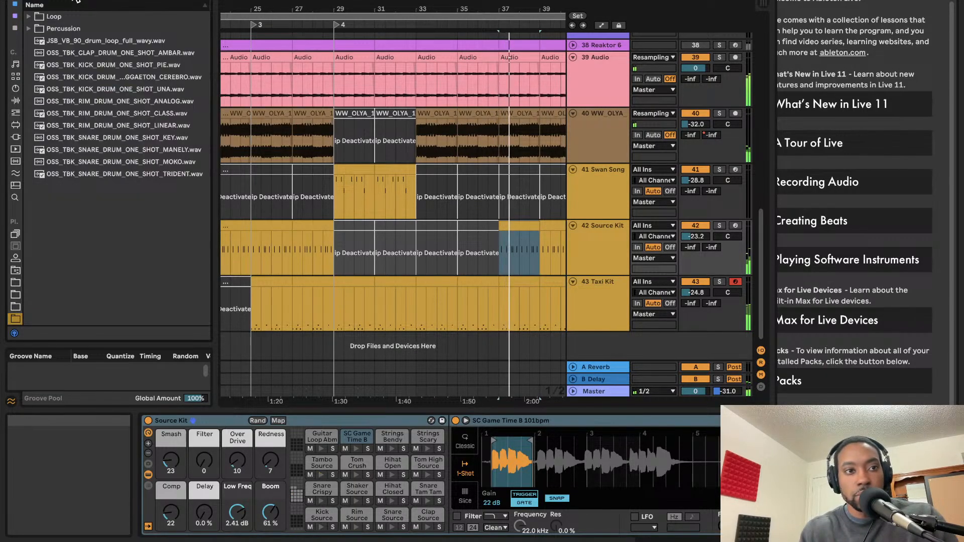
{"action": "left_click", "coordinate": [55, 43]}
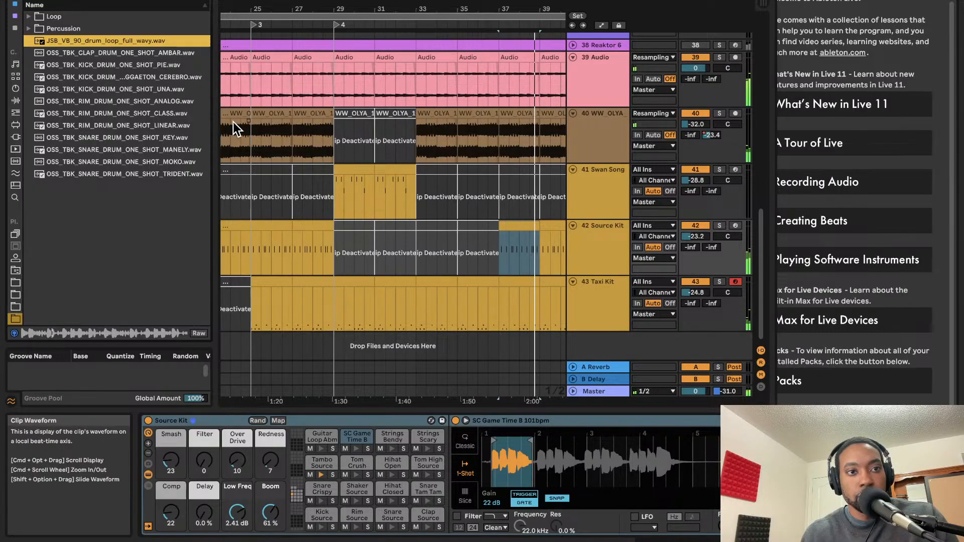
{"action": "left_click_drag", "start_coordinate": [150, 39], "coordinate": [502, 358]}
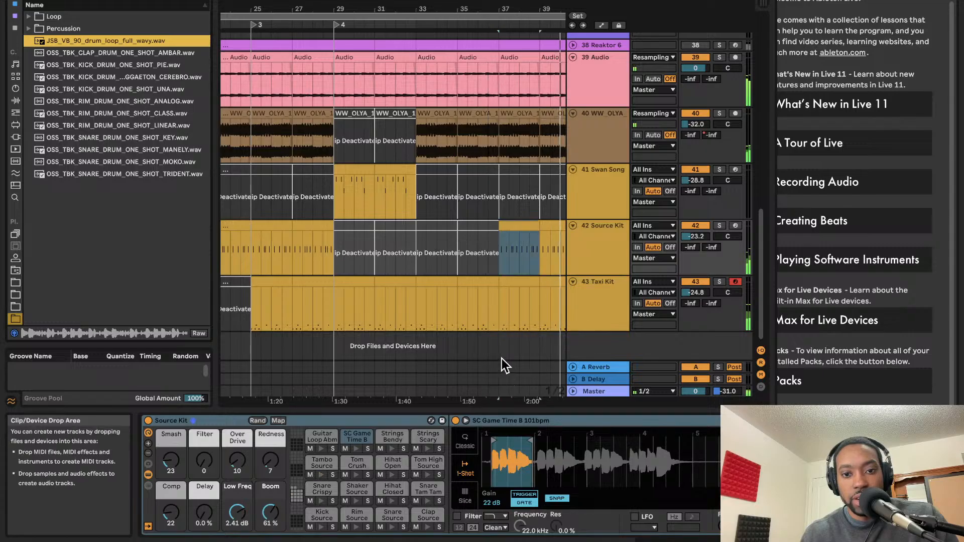
{"action": "left_click_drag", "start_coordinate": [174, 43], "coordinate": [420, 351]}
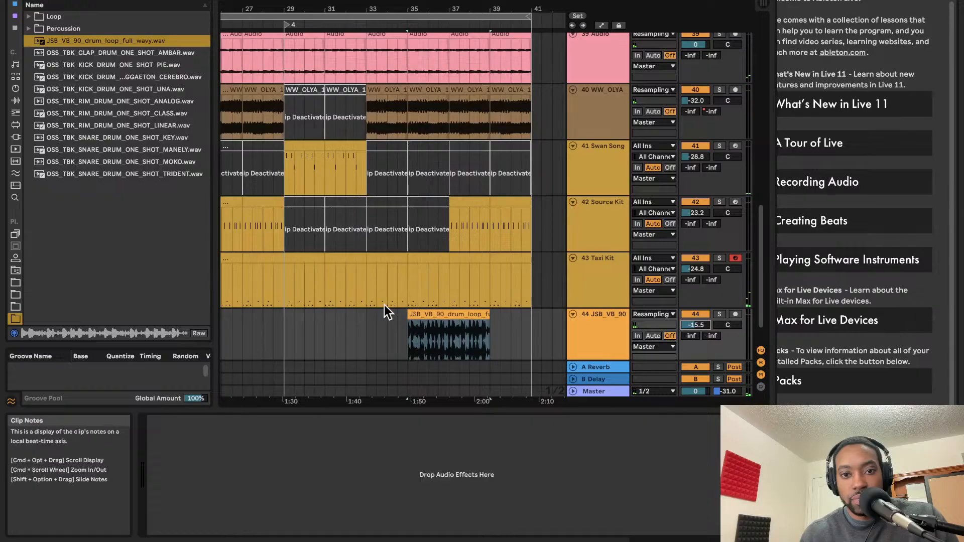
- Duplicate the drum loop clip on track 44 to bar 39 and trim the copy to end at bar 41
{"action": "left_click", "coordinate": [417, 321]}
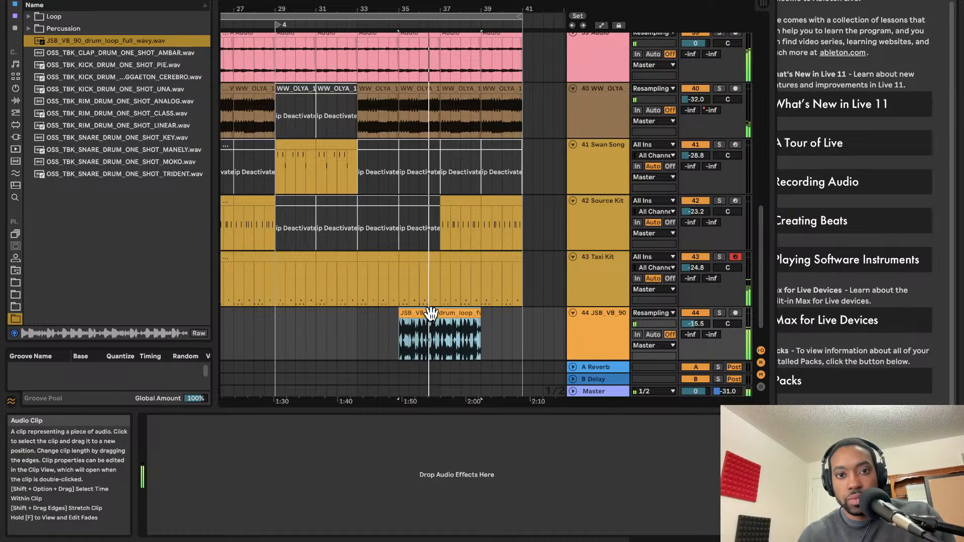
{"action": "key", "text": "super+d"}
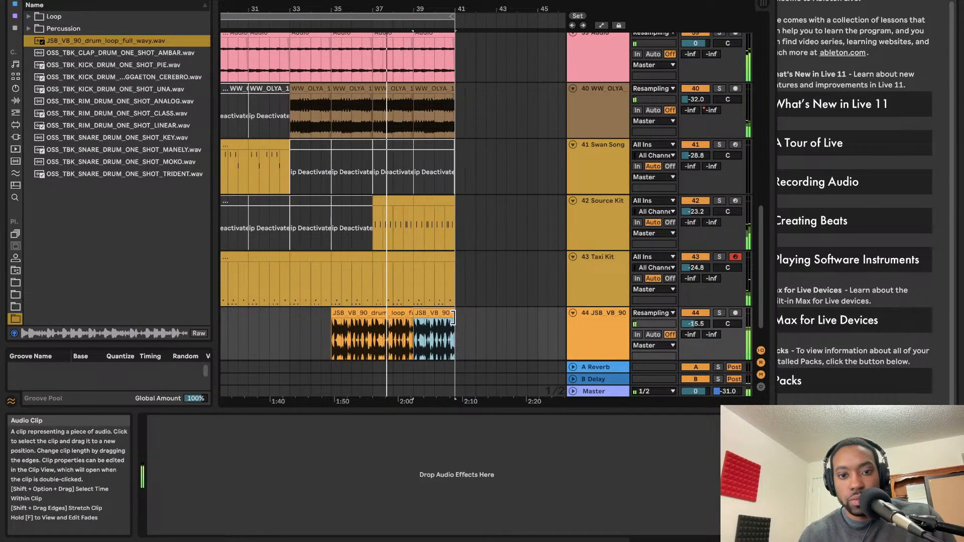
- Listen through the looped arrangement from bar 17 to 41, checking the layering of all tracks, and look over the available plug-ins
{"action": "scroll", "coordinate": [440, 307], "scroll_direction": "down", "scroll_amount": 3}
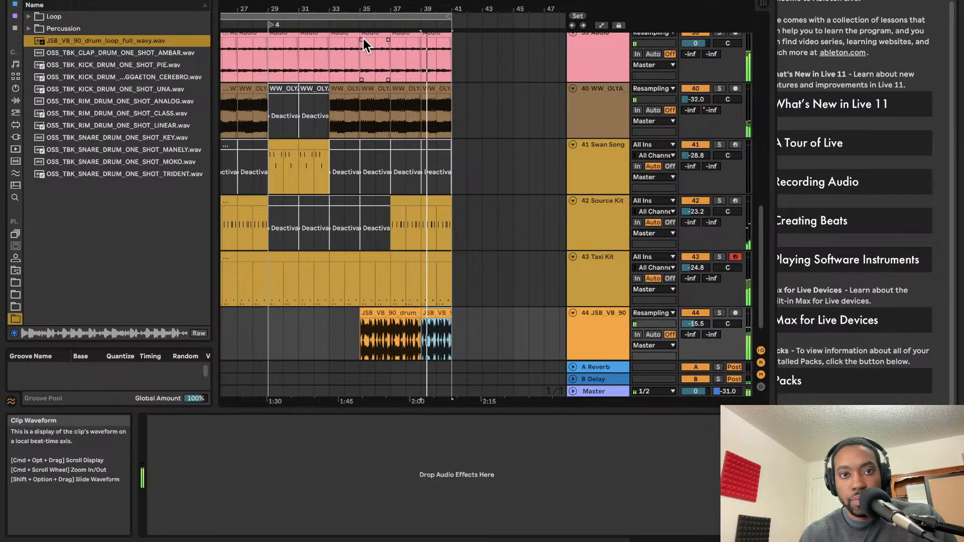
{"action": "scroll", "coordinate": [314, 30], "scroll_direction": "left", "scroll_amount": 3}
{"action": "scroll", "coordinate": [318, 35], "scroll_direction": "down", "scroll_amount": 3}
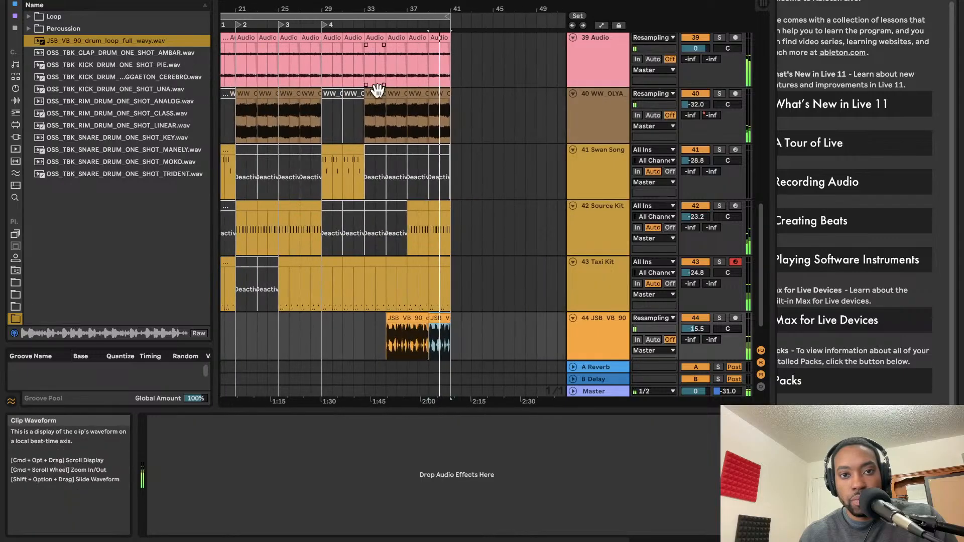
{"action": "scroll", "coordinate": [380, 93], "scroll_direction": "up", "scroll_amount": 3}
{"action": "scroll", "coordinate": [381, 92], "scroll_direction": "down", "scroll_amount": 2}
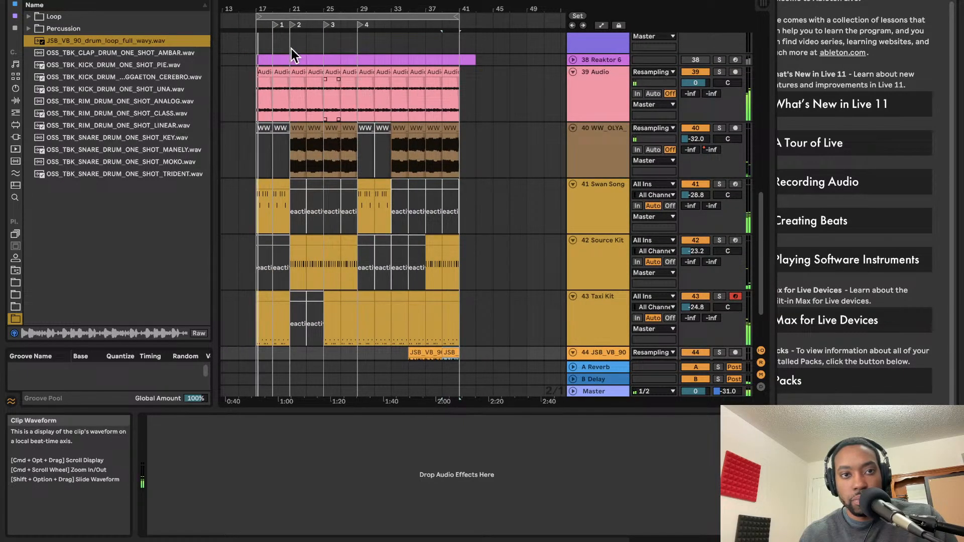
{"action": "scroll", "coordinate": [303, 49], "scroll_direction": "up", "scroll_amount": 3}
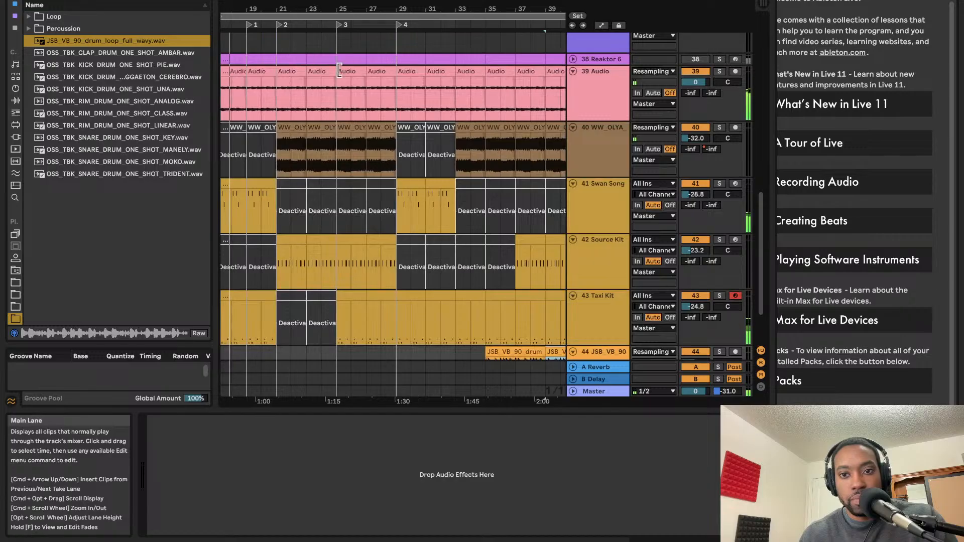
{"action": "scroll", "coordinate": [472, 147], "scroll_direction": "down", "scroll_amount": 2}
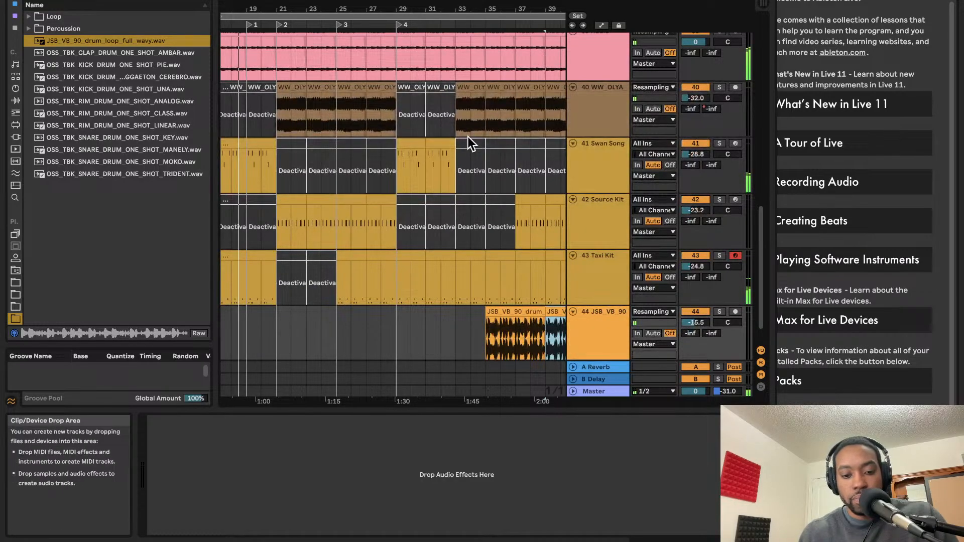
{"action": "scroll", "coordinate": [468, 136], "scroll_direction": "left", "scroll_amount": 5}
{"action": "scroll", "coordinate": [461, 143], "scroll_direction": "up", "scroll_amount": 1}
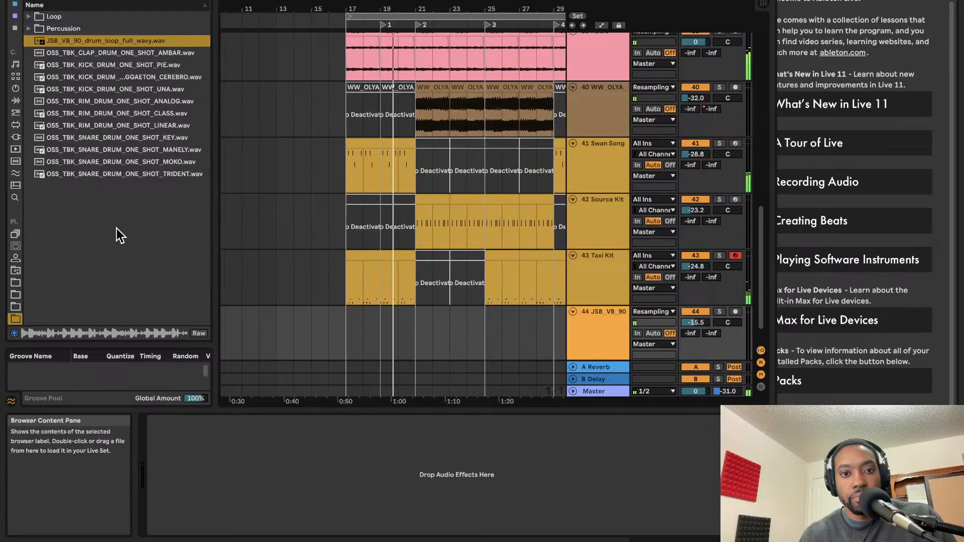
{"action": "left_click", "coordinate": [15, 138]}
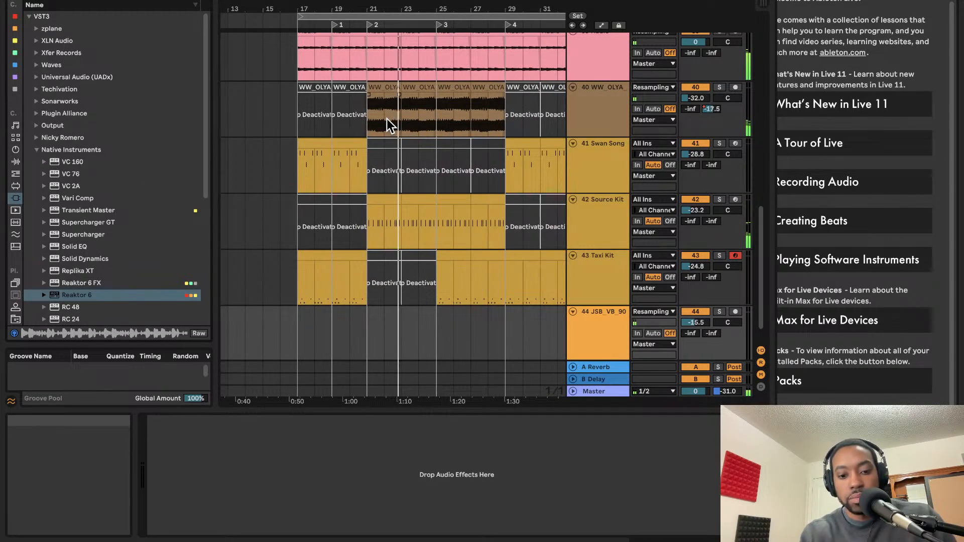
{"action": "scroll", "coordinate": [387, 119], "scroll_direction": "down", "scroll_amount": 1}
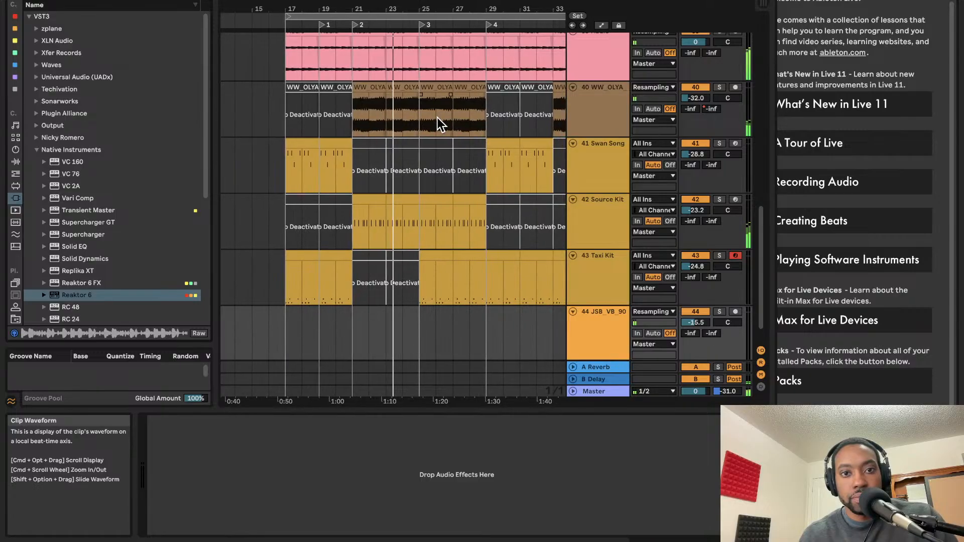
{"action": "scroll", "coordinate": [438, 121], "scroll_direction": "down", "scroll_amount": 1}
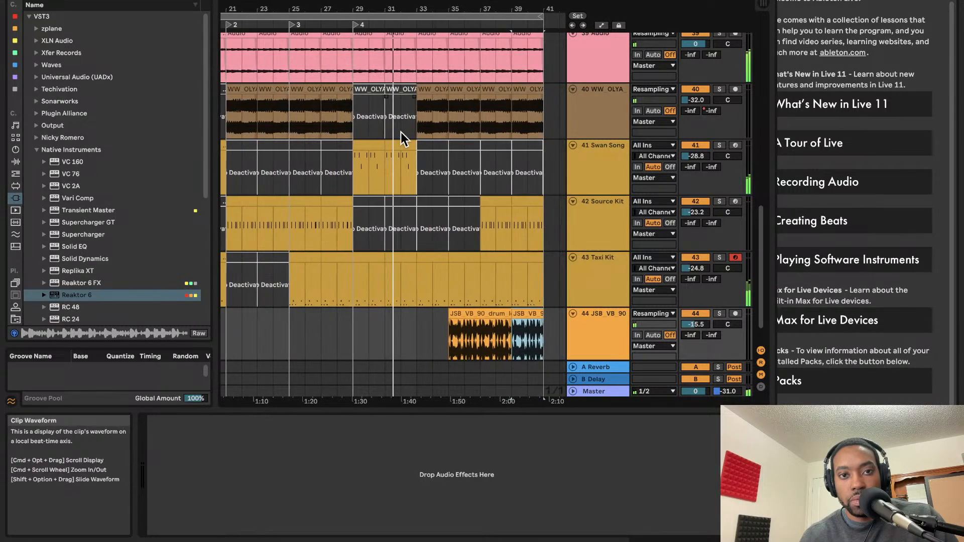
- Show the automation lanes, then limit the loop to bars 35 to 41 and duplicate that section to bars 41 to 47
{"action": "left_click", "coordinate": [334, 91]}
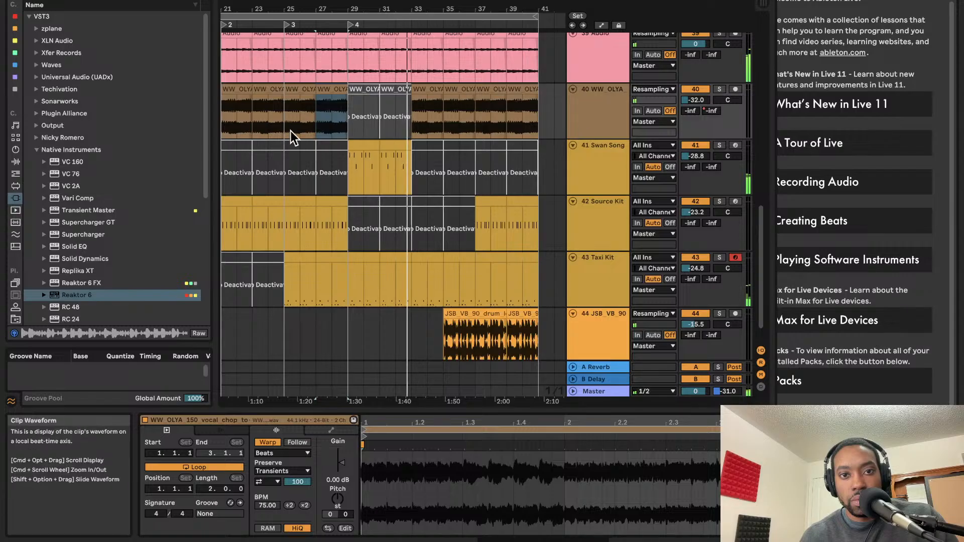
{"action": "left_click", "coordinate": [601, 25]}
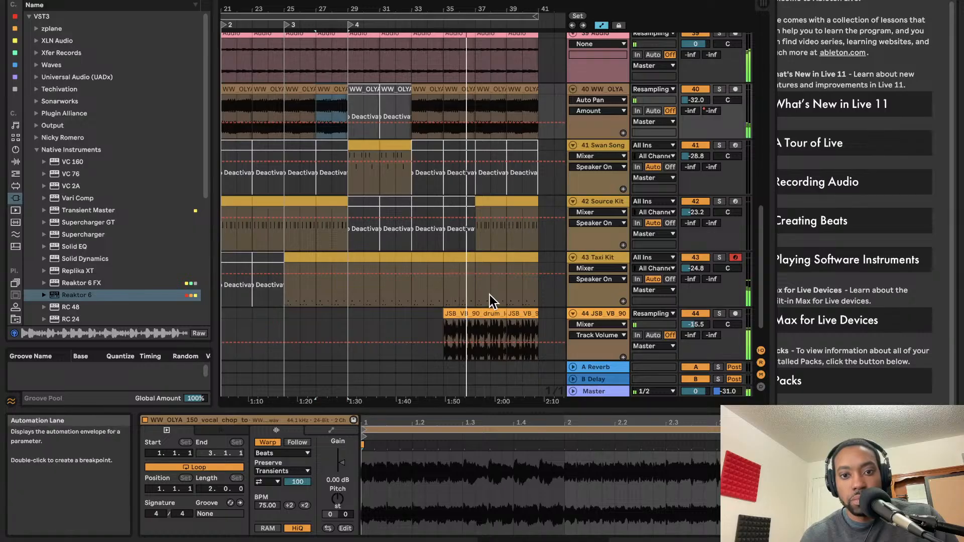
{"action": "scroll", "coordinate": [489, 295], "scroll_direction": "right", "scroll_amount": 2}
{"action": "scroll", "coordinate": [413, 133], "scroll_direction": "left", "scroll_amount": 5}
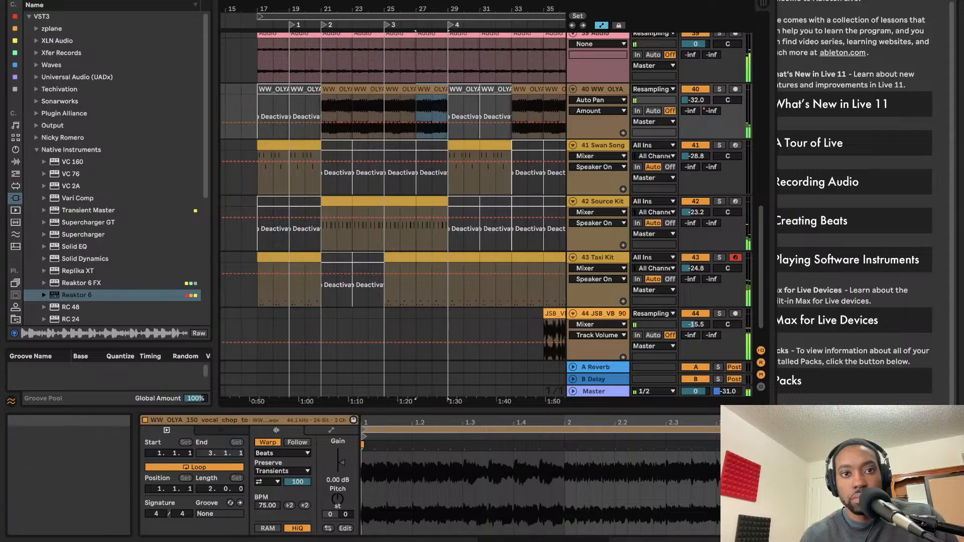
{"action": "left_click_drag", "start_coordinate": [258, 16], "coordinate": [511, 19]}
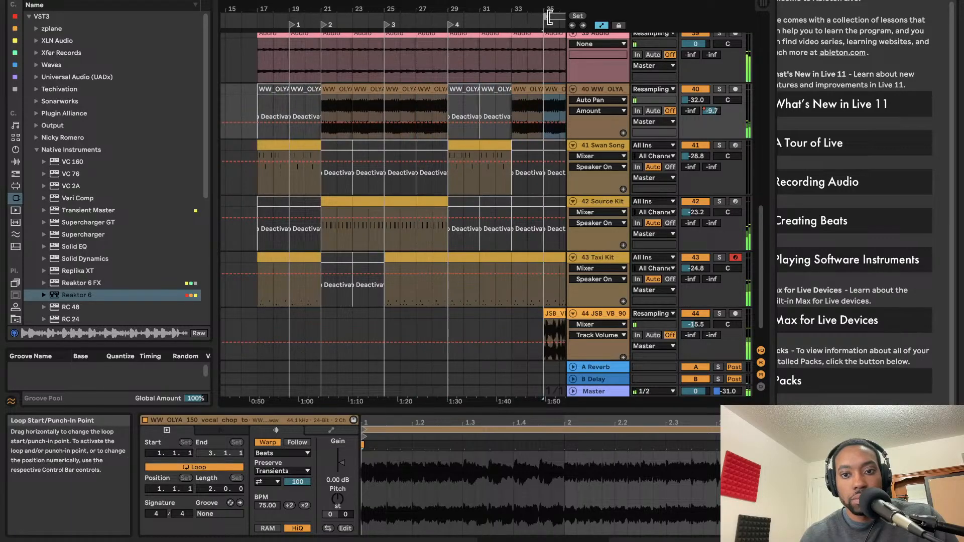
{"action": "scroll", "coordinate": [521, 59], "scroll_direction": "right", "scroll_amount": 10}
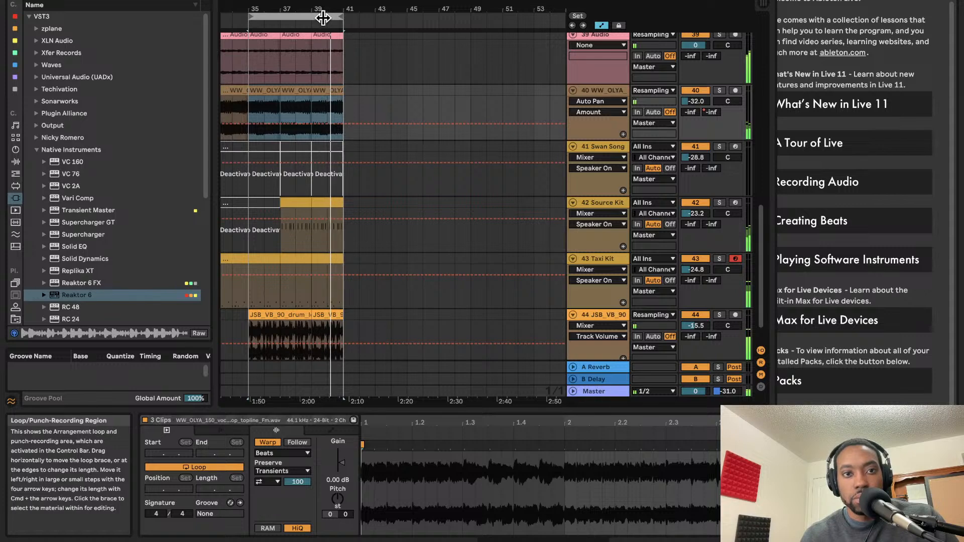
{"action": "key", "text": "super+d"}
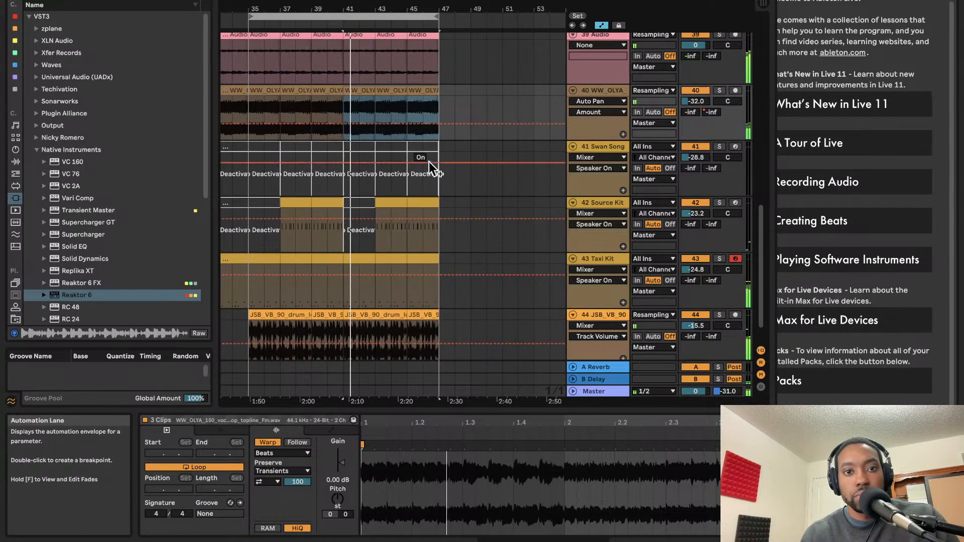
- Deactivate the last drum loop clip on track 44 in bars 45 to 47 and move the loop start to bar 45
{"action": "left_click", "coordinate": [358, 93]}
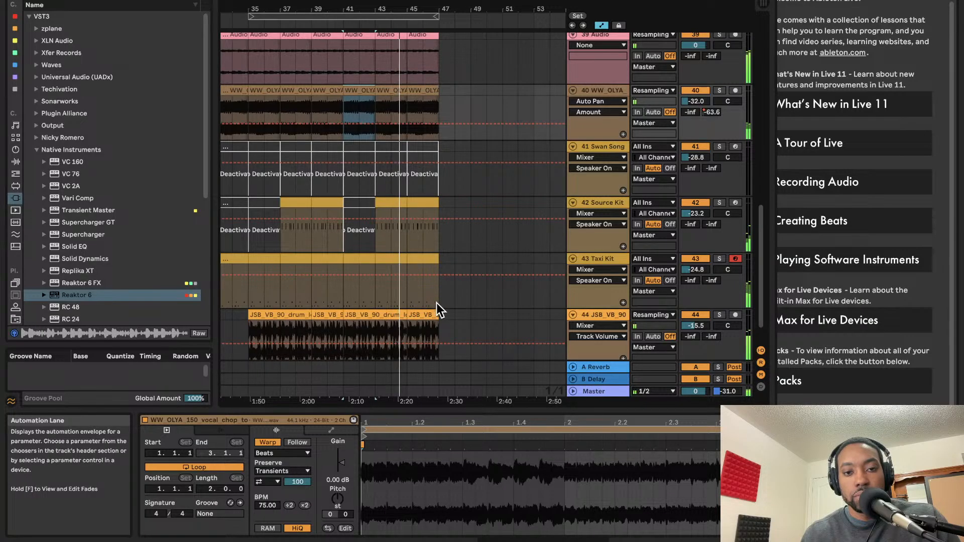
{"action": "left_click", "coordinate": [430, 314]}
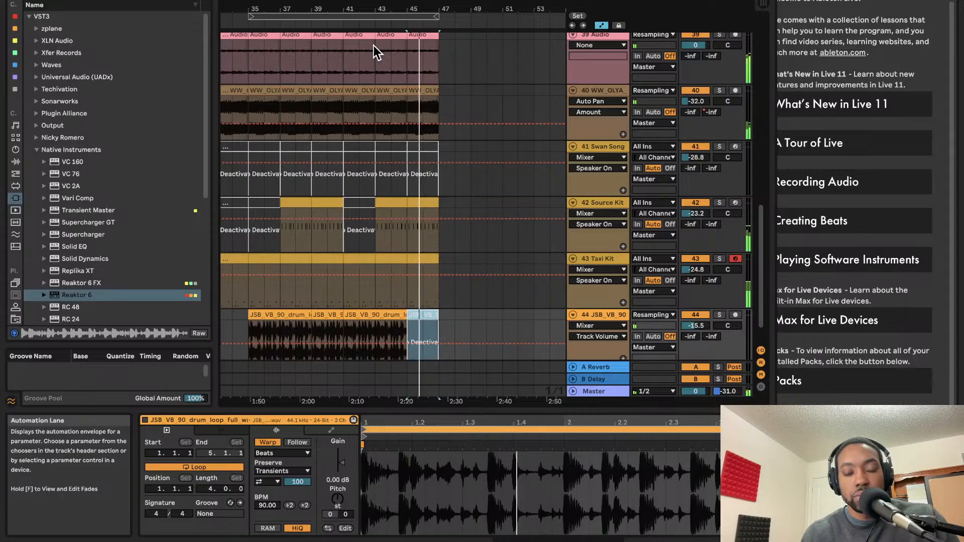
{"action": "scroll", "coordinate": [374, 46], "scroll_direction": "left", "scroll_amount": 1}
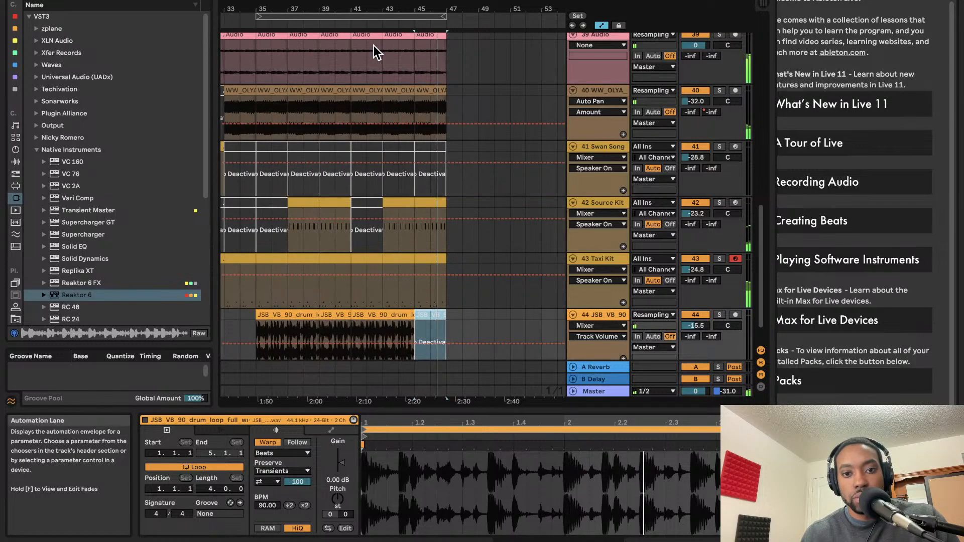
{"action": "left_click_drag", "start_coordinate": [259, 17], "coordinate": [416, 27]}
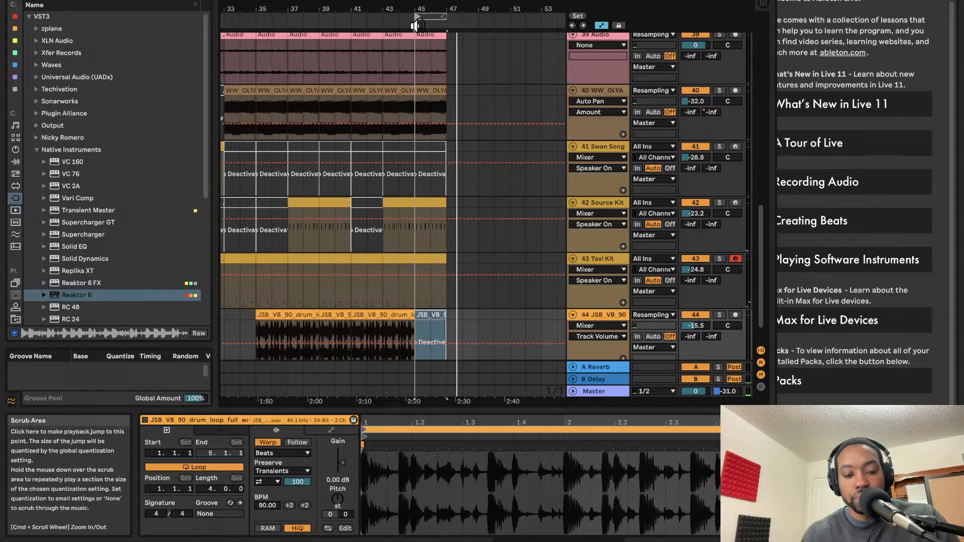
- Move the loop start back to bar 17 so the loop spans bars 17 to 47, and start playback from bar 17
{"action": "scroll", "coordinate": [419, 25], "scroll_direction": "down", "scroll_amount": 2}
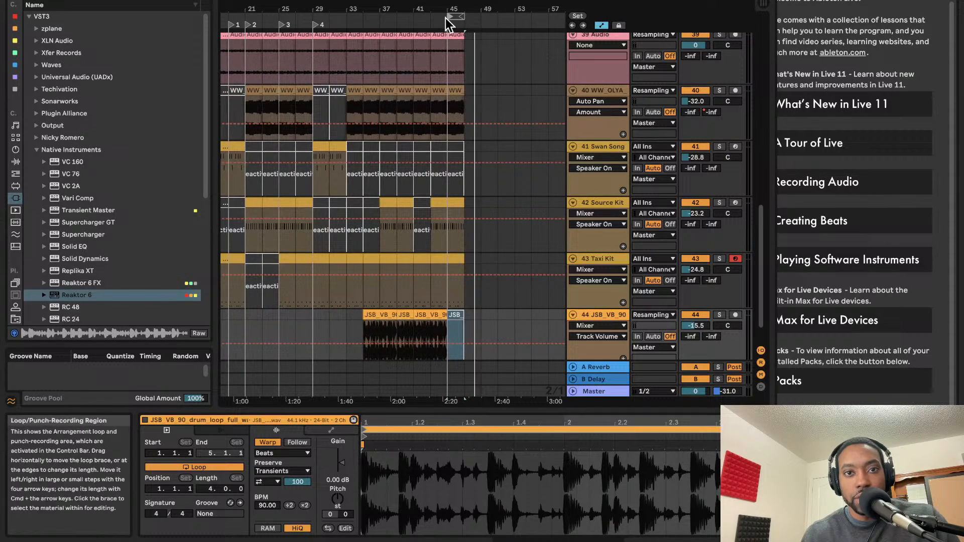
{"action": "left_click_drag", "start_coordinate": [447, 21], "coordinate": [272, 20]}
{"action": "left_click_drag", "start_coordinate": [138, 23], "coordinate": [280, 11]}
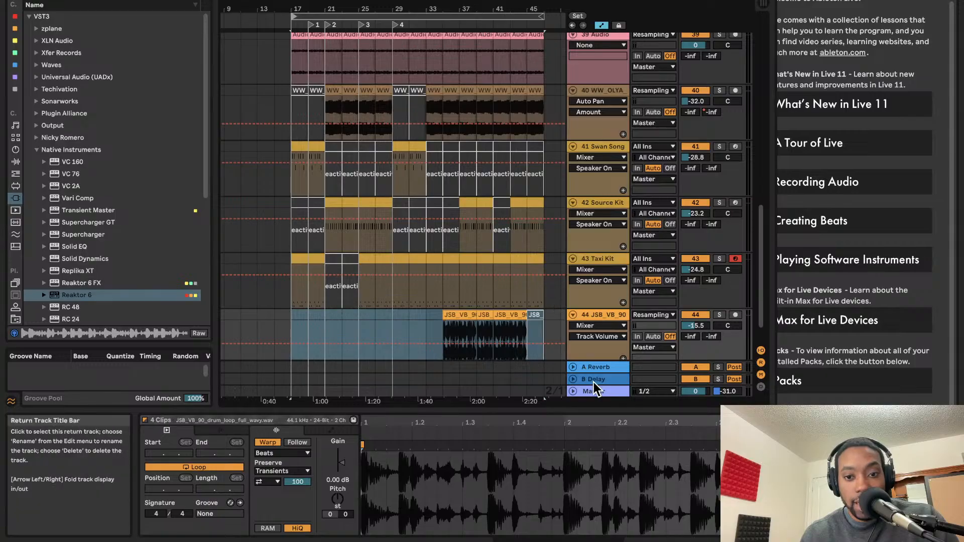
{"action": "left_click", "coordinate": [289, 296]}
{"action": "key", "text": "space"}
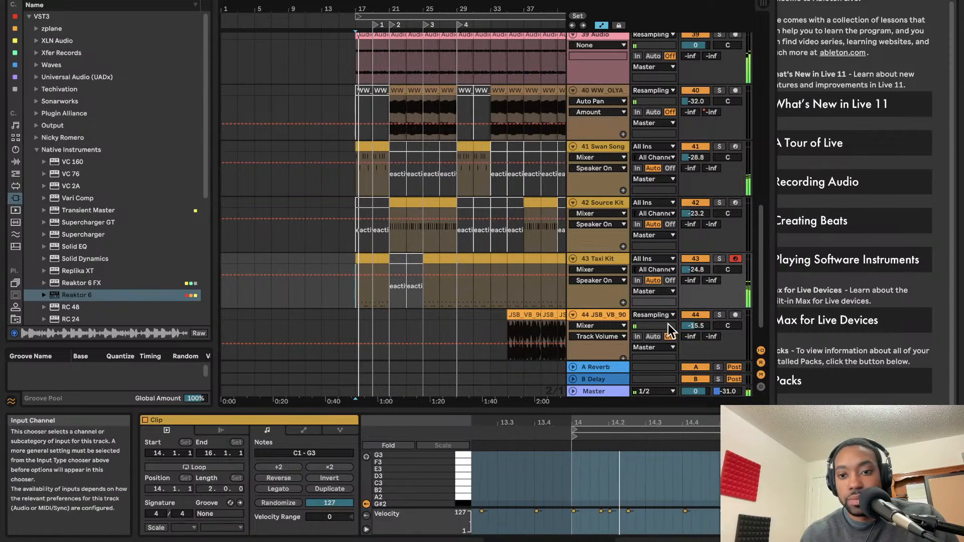
- Add a Utility audio effect to the Master track after the REFERENCE device
{"action": "left_click", "coordinate": [615, 391]}
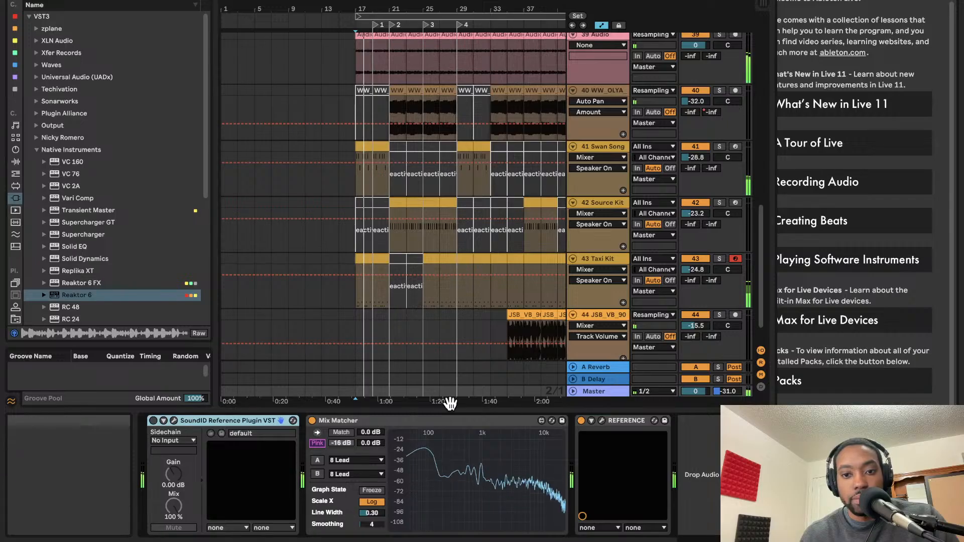
{"action": "left_click", "coordinate": [14, 164]}
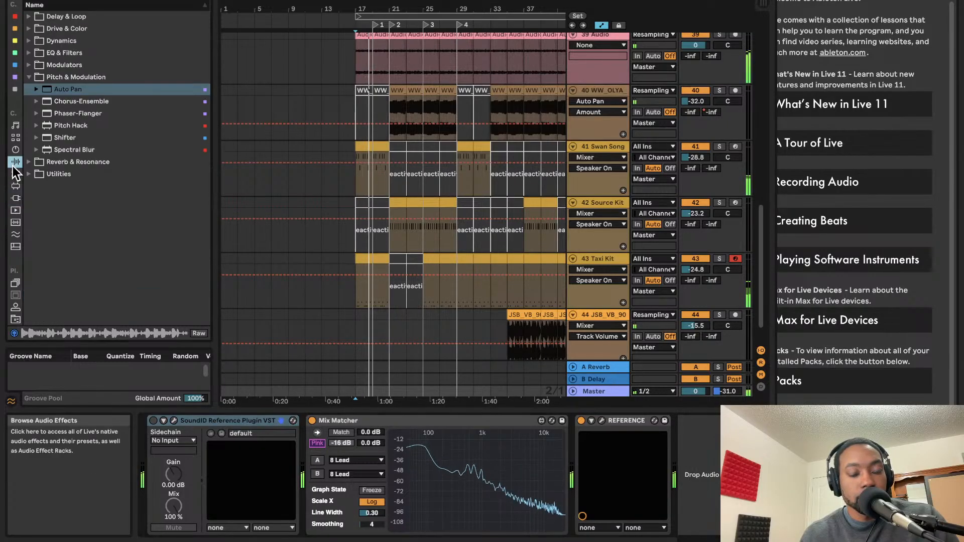
{"action": "left_click", "coordinate": [35, 174]}
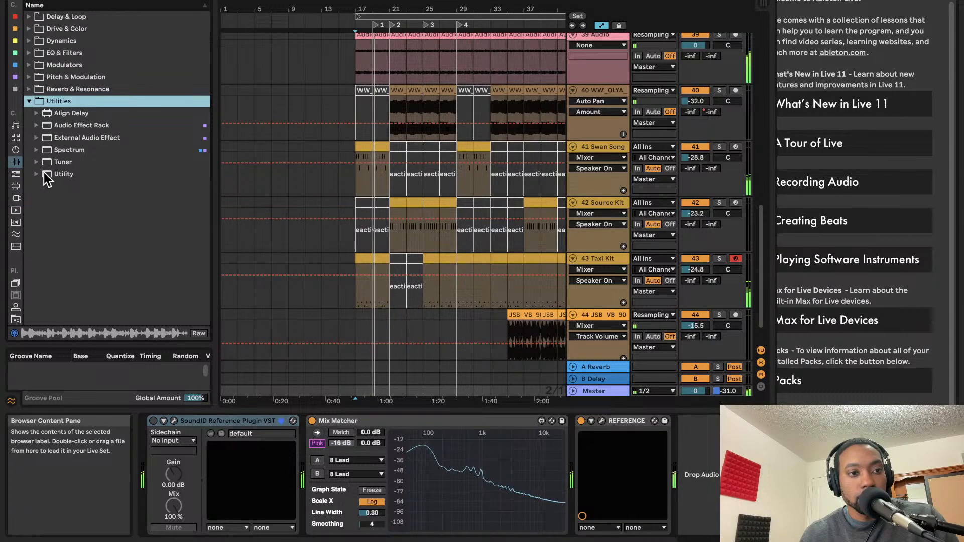
{"action": "left_click", "coordinate": [45, 174]}
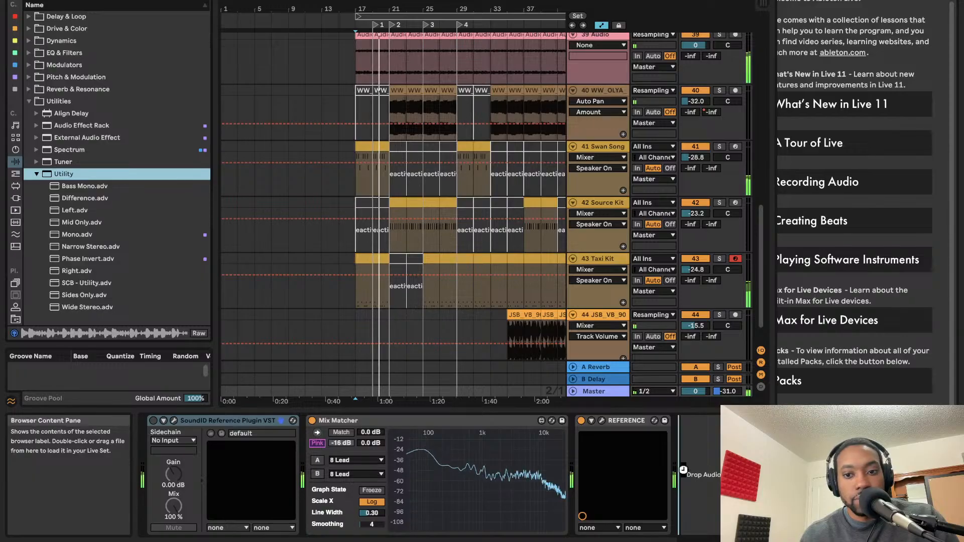
{"action": "left_click_drag", "start_coordinate": [682, 470], "coordinate": [684, 470]}
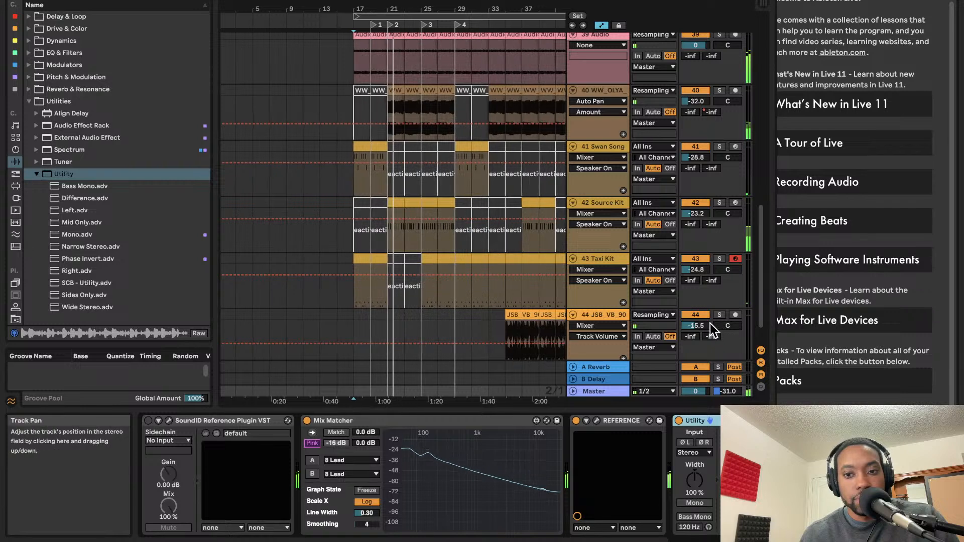
- Lower the volume of the drum loop track 44 to -18.0 dB
{"action": "left_click_drag", "start_coordinate": [695, 325], "coordinate": [696, 334]}
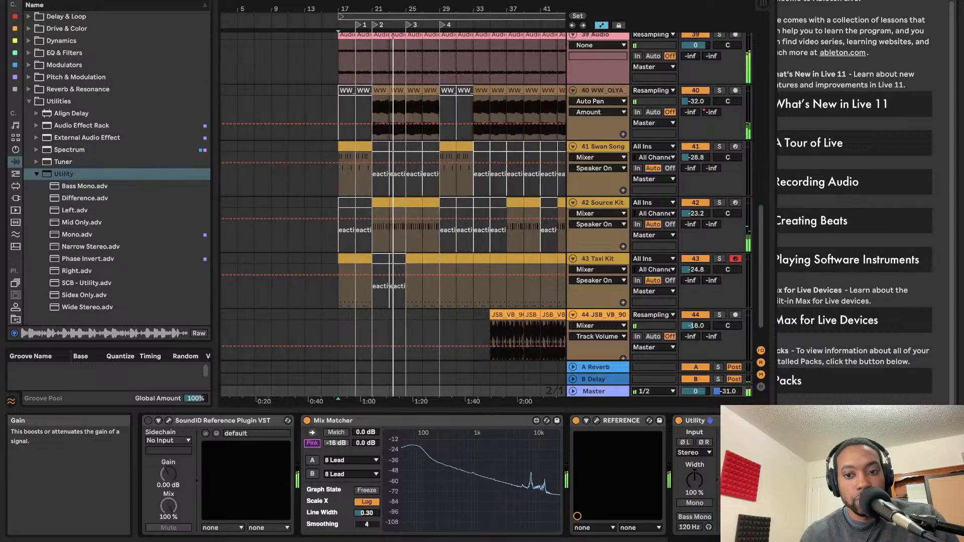
- Check the Master track's peak level in the Session View mixer during playback and return to the arrangement
{"action": "key", "text": "Tab"}
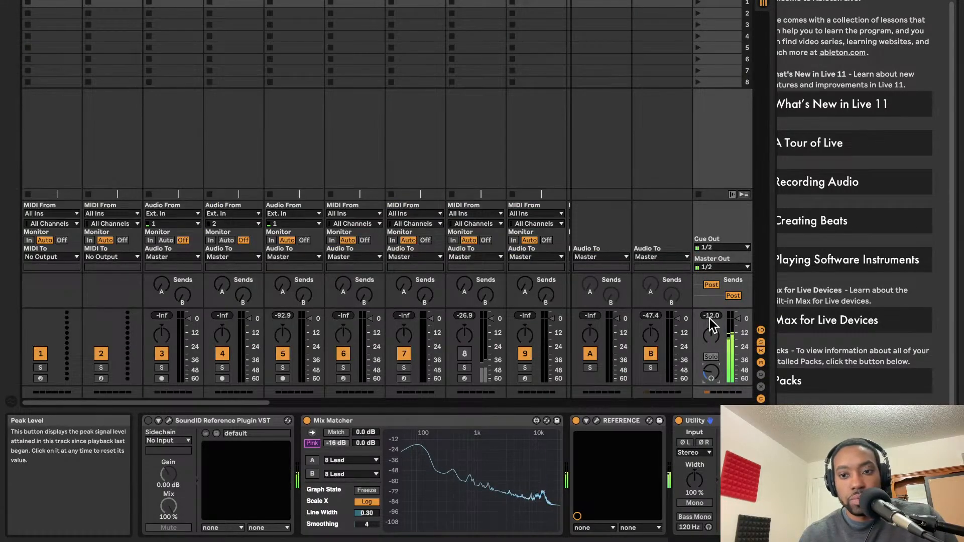
{"action": "key", "text": "Tab"}
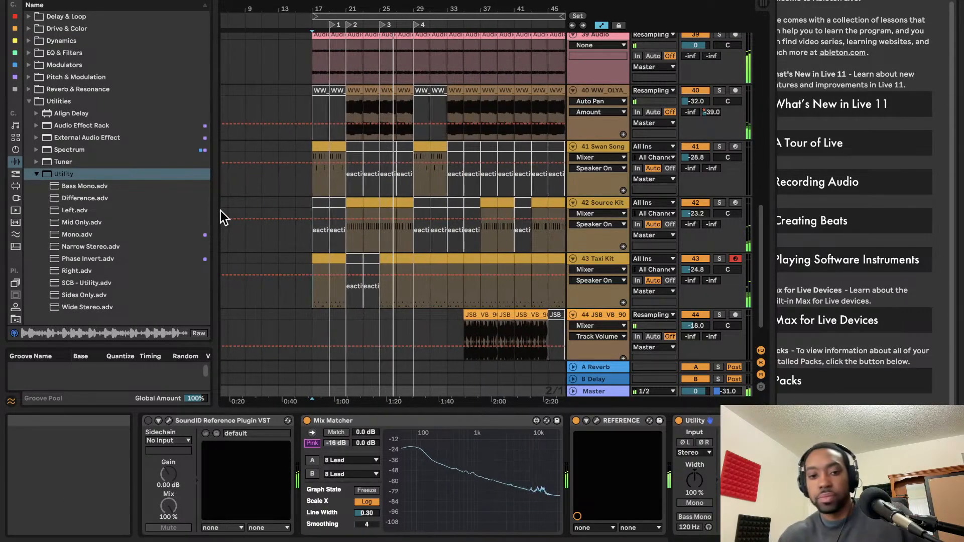
{"action": "key", "text": "Tab"}
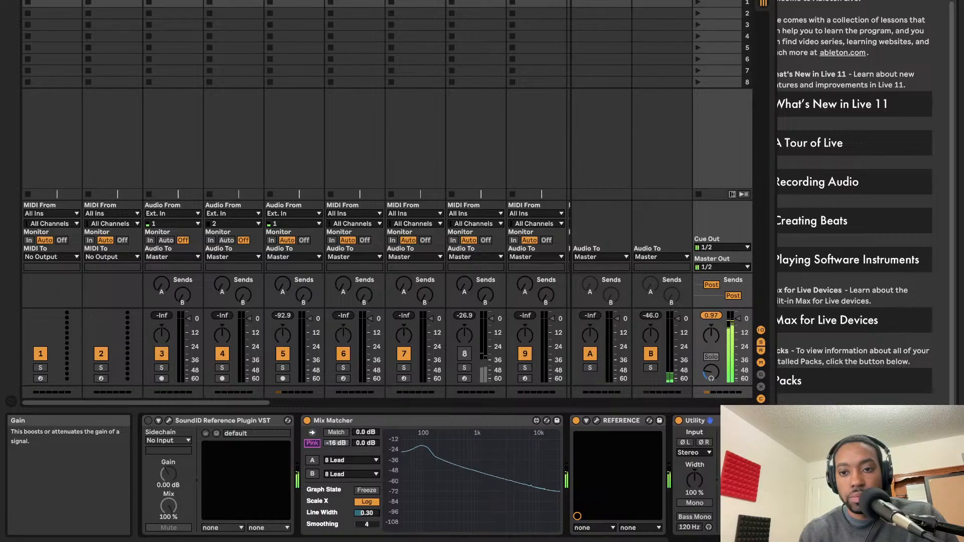
{"action": "key", "text": "Tab"}
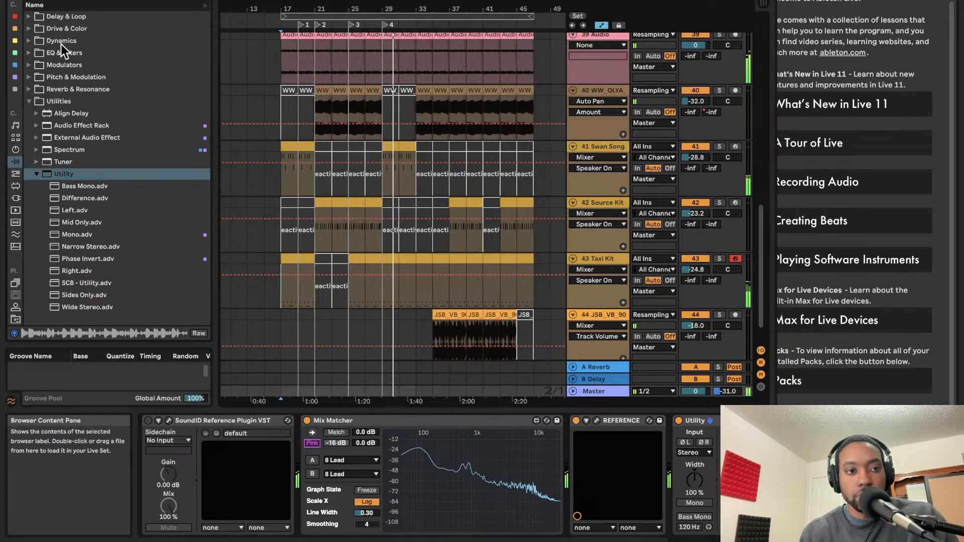
- Find the Limiter audio effect in the browser and add it to the Master track after the Utility
{"action": "left_click", "coordinate": [83, 0]}
{"action": "type", "text": "glue"}
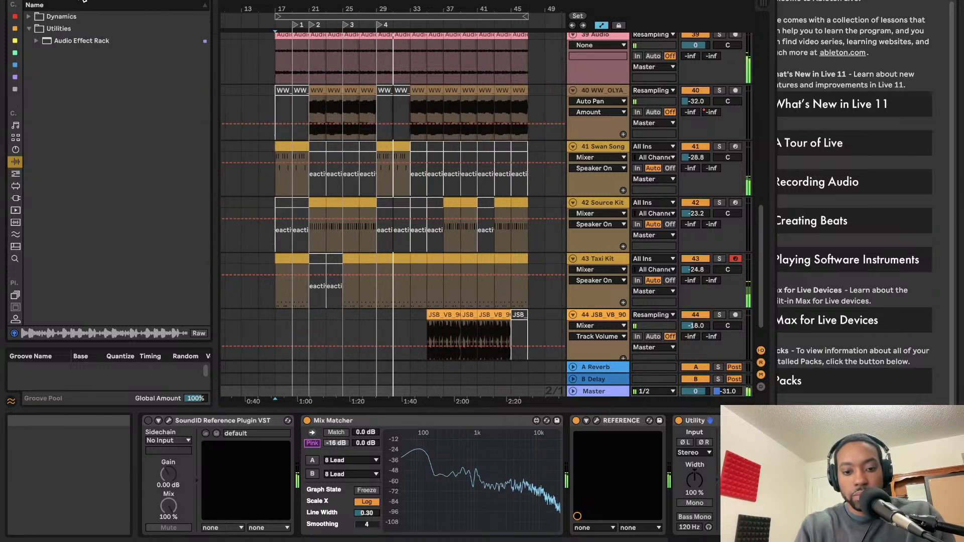
{"action": "left_click", "coordinate": [37, 40]}
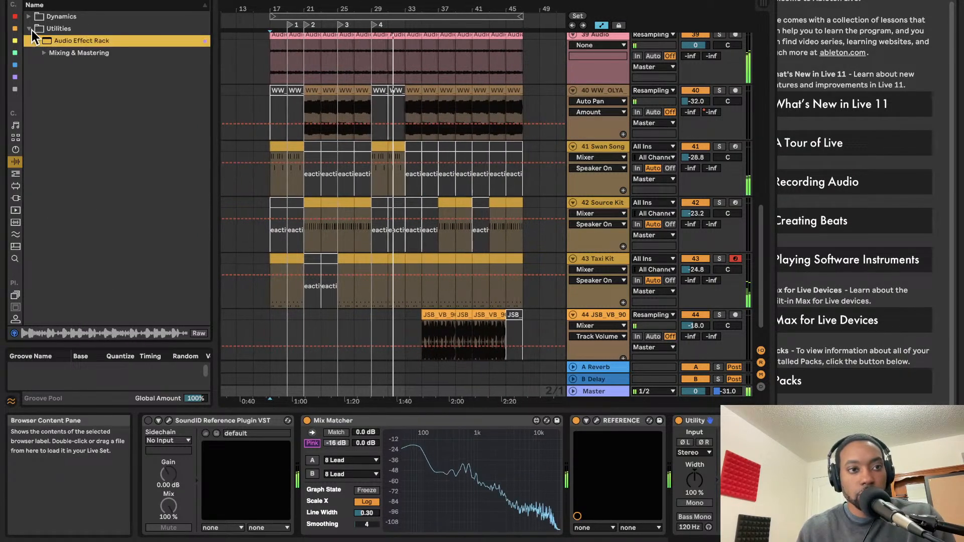
{"action": "left_click", "coordinate": [31, 29]}
{"action": "left_click", "coordinate": [28, 17]}
{"action": "left_click_drag", "start_coordinate": [41, 52], "coordinate": [263, 88]}
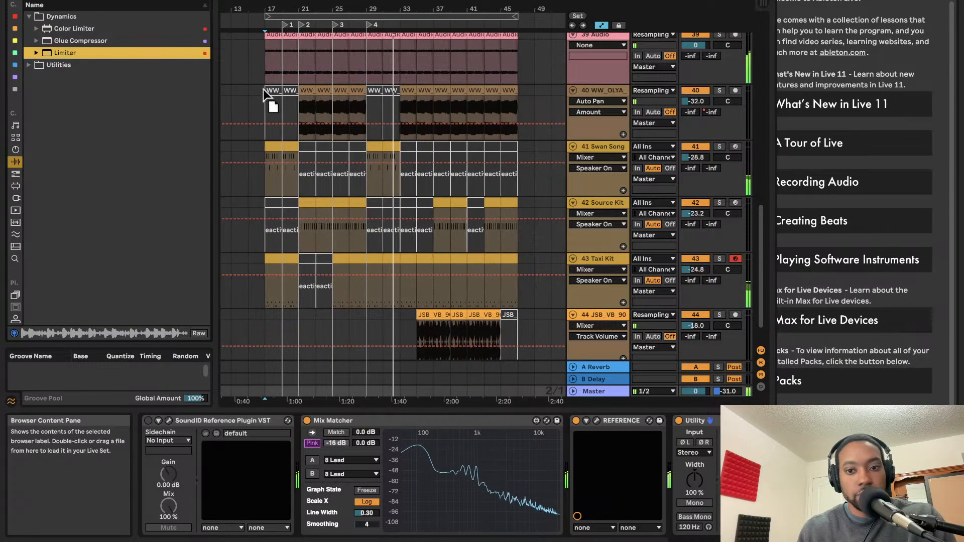
{"action": "left_click_drag", "start_coordinate": [499, 312], "coordinate": [712, 449]}
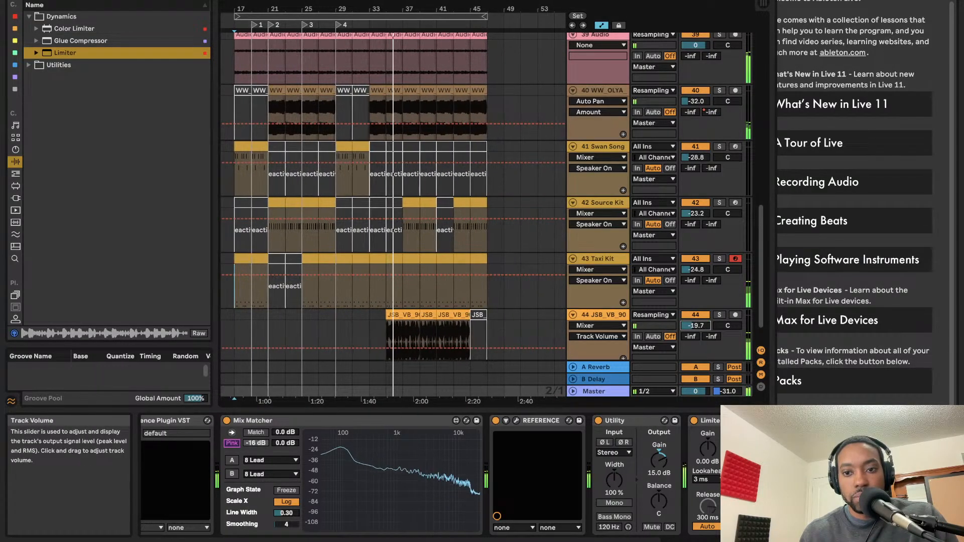
- Lower the volume of the drum loop track 44 to -22.0 dB
{"action": "left_click_drag", "start_coordinate": [695, 325], "coordinate": [695, 327]}
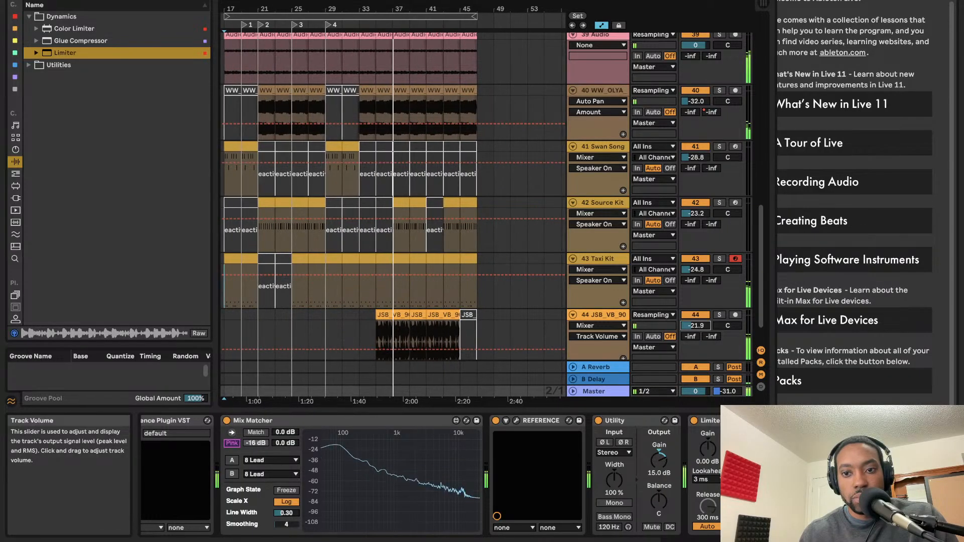
{"action": "left_click_drag", "start_coordinate": [695, 326], "coordinate": [696, 327]}
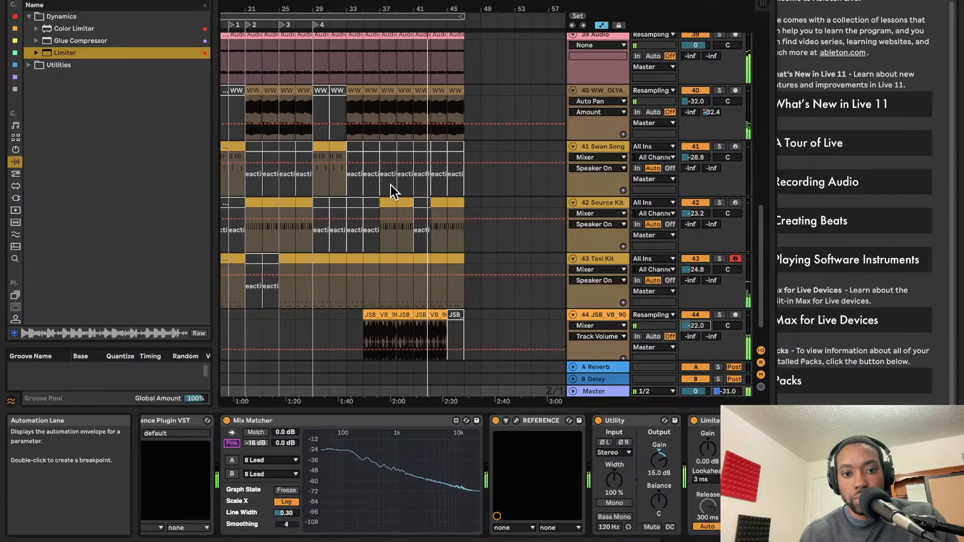
- Duplicate the arrangement in bars 17 to 47 across all tracks to bar 47 and extend the loop to bar 77
{"action": "left_click", "coordinate": [435, 315]}
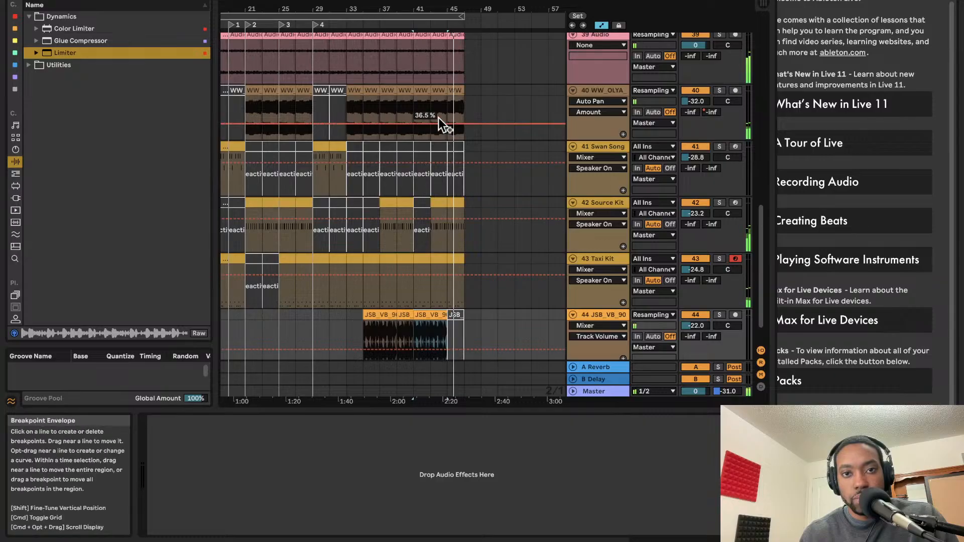
{"action": "scroll", "coordinate": [438, 118], "scroll_direction": "down", "scroll_amount": 1}
{"action": "left_click", "coordinate": [429, 17]}
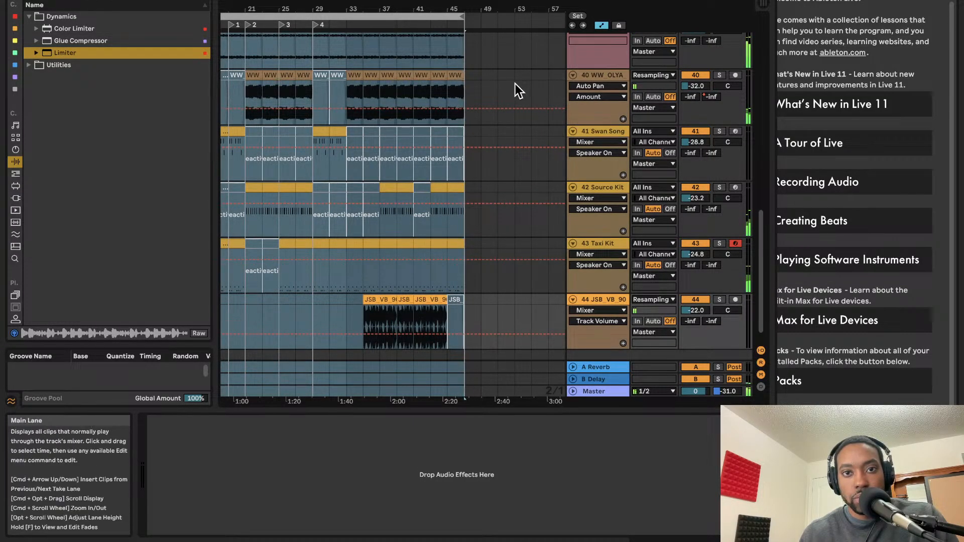
{"action": "scroll", "coordinate": [489, 101], "scroll_direction": "left", "scroll_amount": 5}
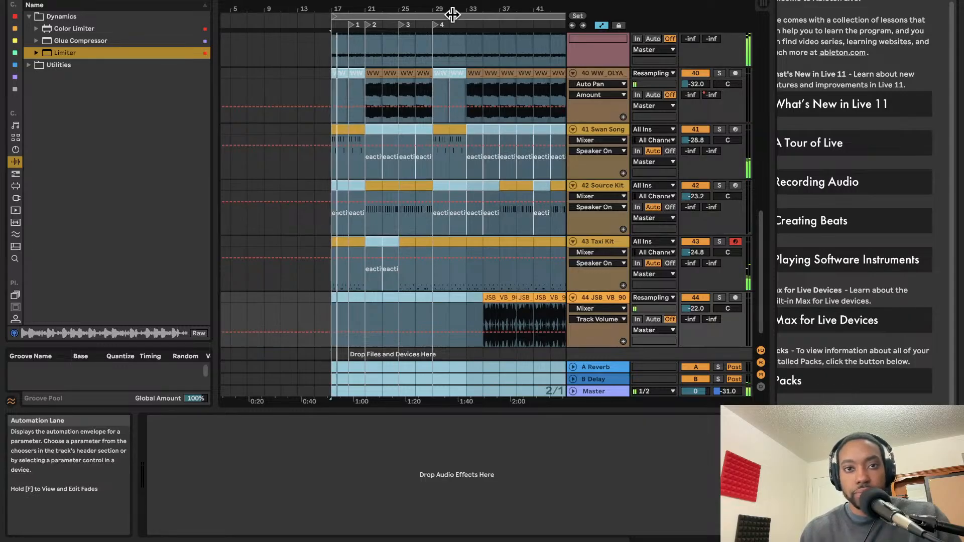
{"action": "left_click", "coordinate": [452, 16]}
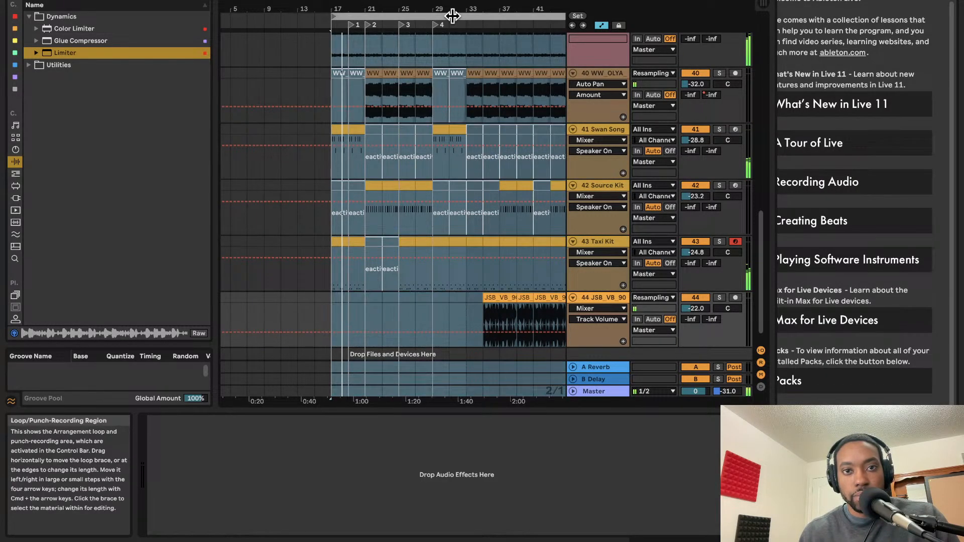
{"action": "scroll", "coordinate": [450, 16], "scroll_direction": "right", "scroll_amount": 10}
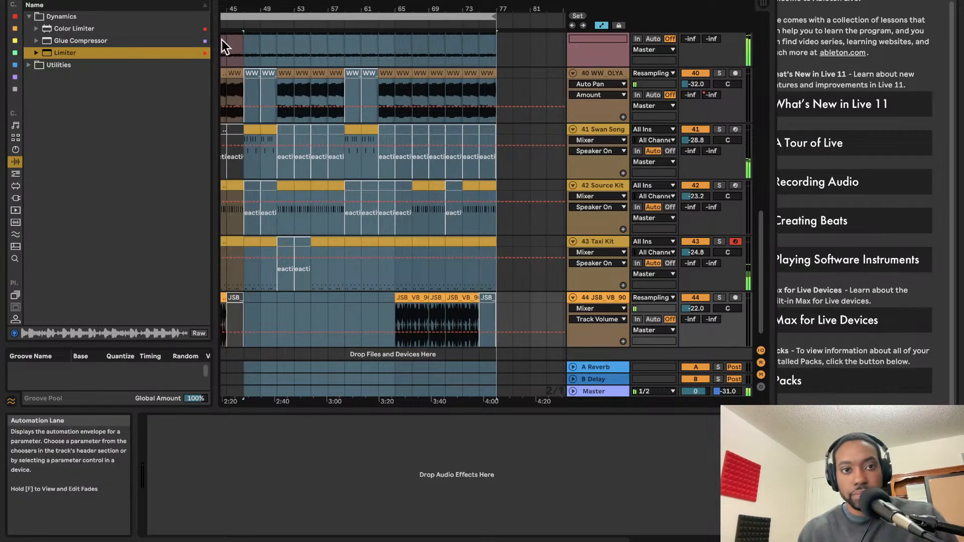
- Add a locator at bar 47, where the duplicated section starts, and rename it B
{"action": "right_click", "coordinate": [244, 26]}
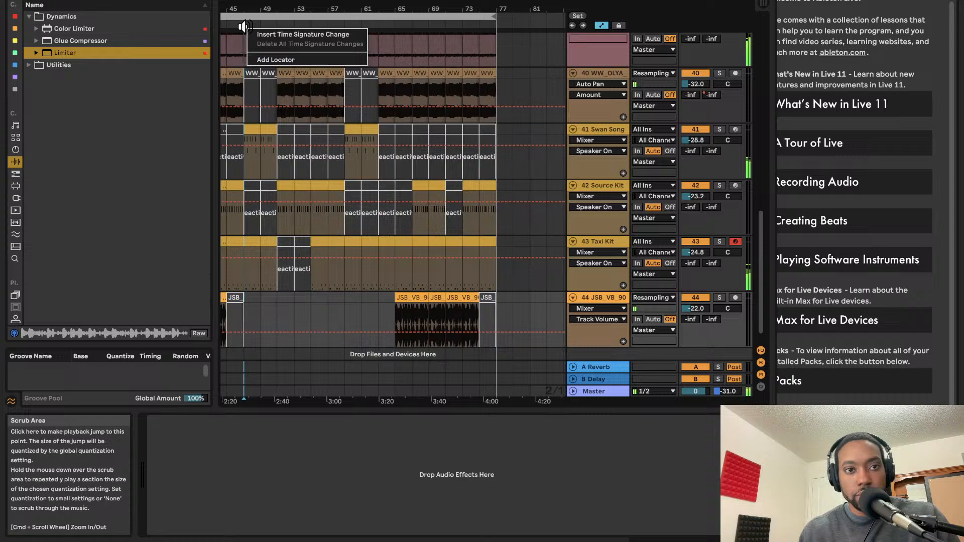
{"action": "left_click", "coordinate": [265, 63]}
{"action": "scroll", "coordinate": [265, 63], "scroll_direction": "left", "scroll_amount": 1}
{"action": "right_click", "coordinate": [256, 25]}
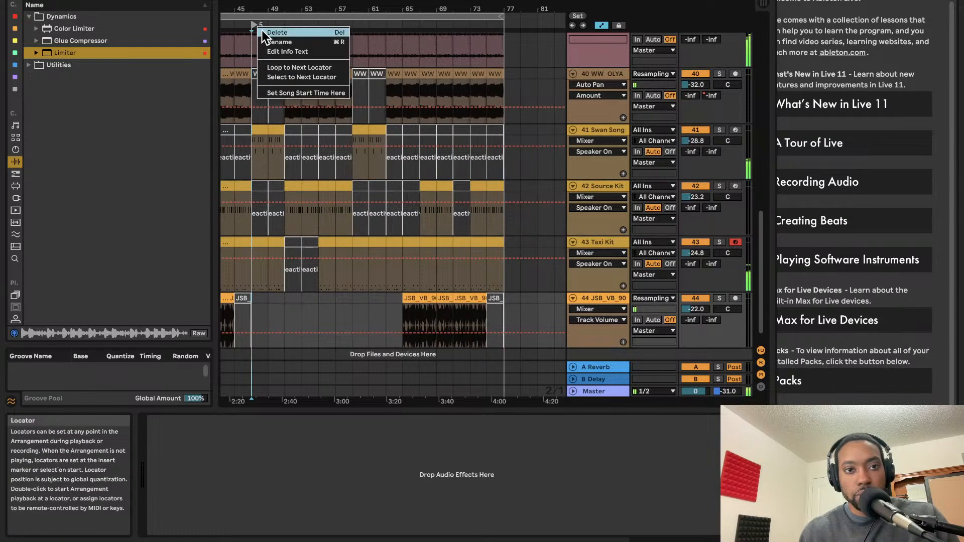
{"action": "left_click", "coordinate": [268, 41]}
{"action": "scroll", "coordinate": [268, 40], "scroll_direction": "up", "scroll_amount": 1}
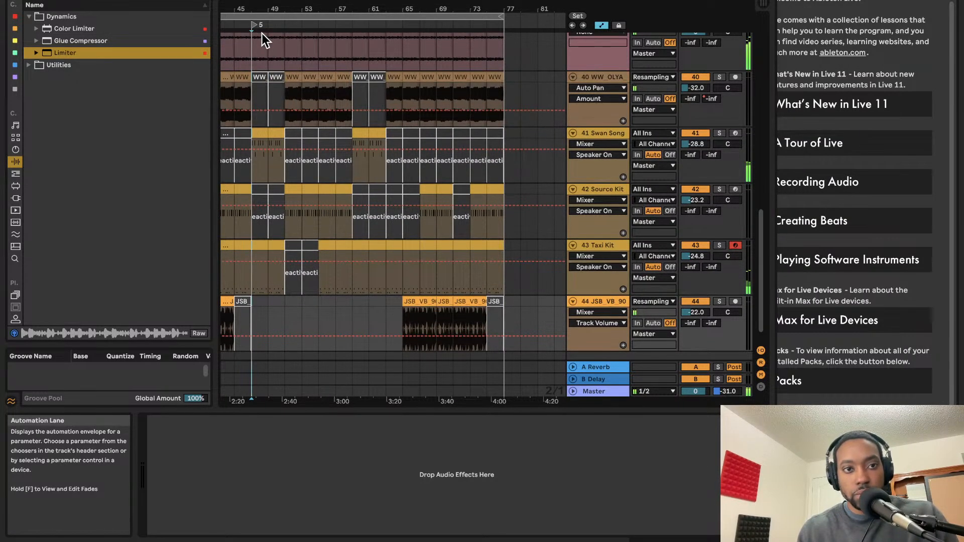
{"action": "right_click", "coordinate": [255, 26]}
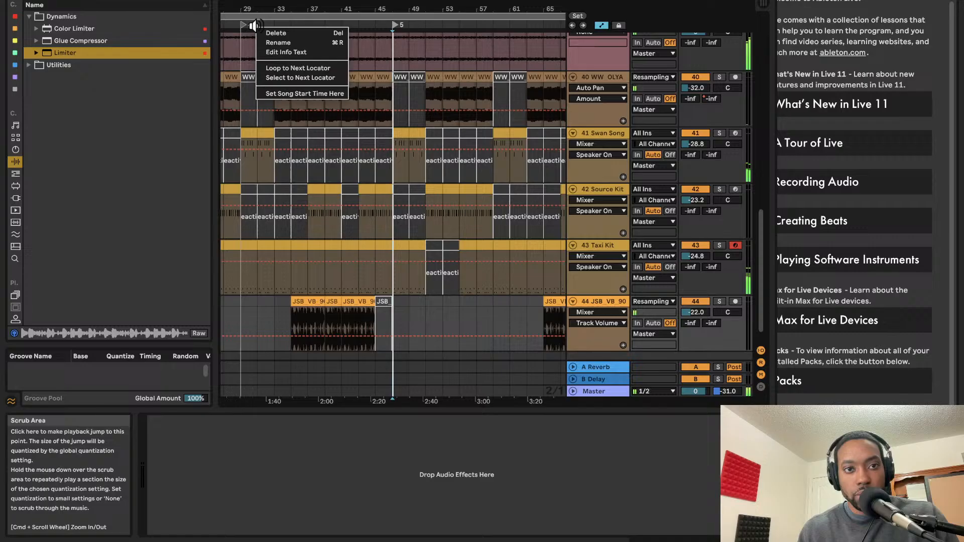
{"action": "left_click", "coordinate": [282, 44]}
{"action": "type", "text": "B"}
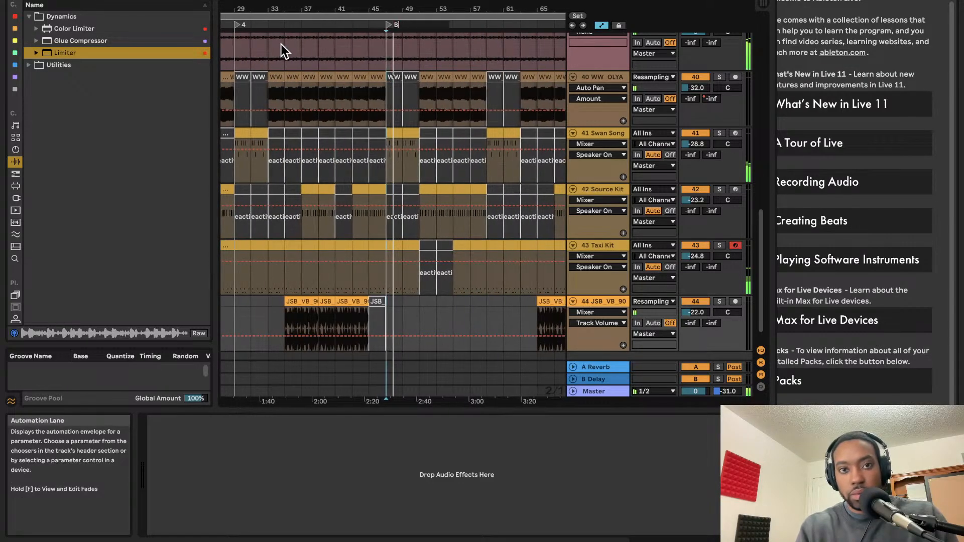
{"action": "left_click", "coordinate": [416, 301]}
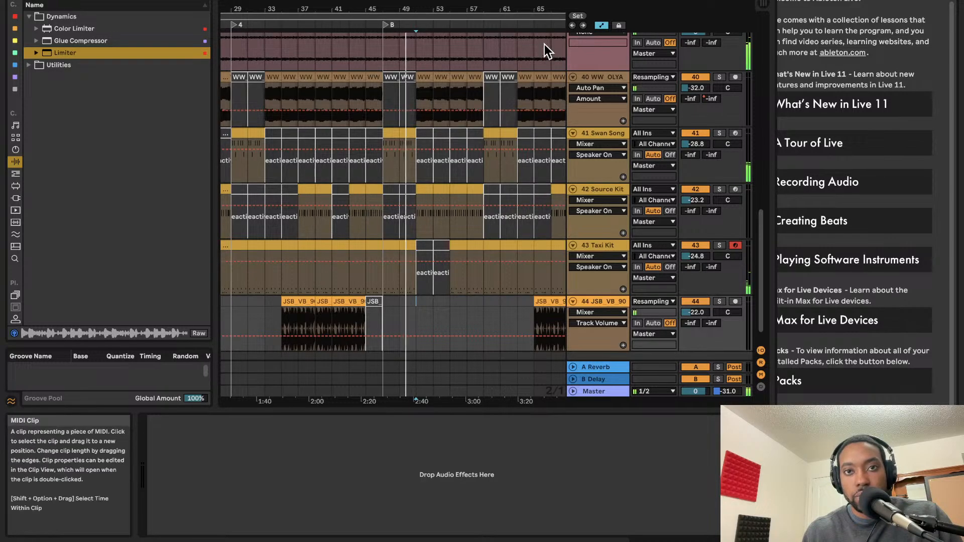
- Review the Master output meter in the Session View mixer with the Limiter in place, and go back to the arrangement
{"action": "key", "text": "Tab"}
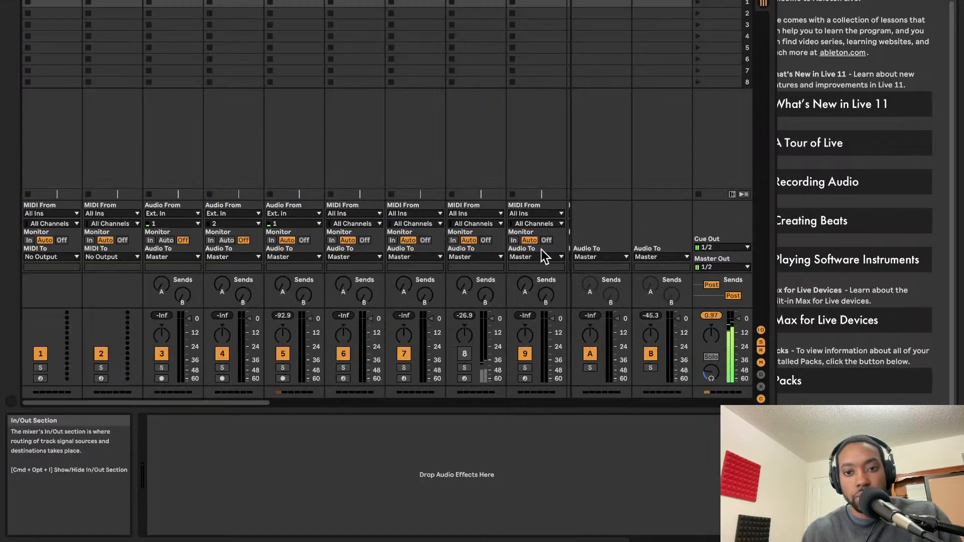
{"action": "key", "text": "Tab"}
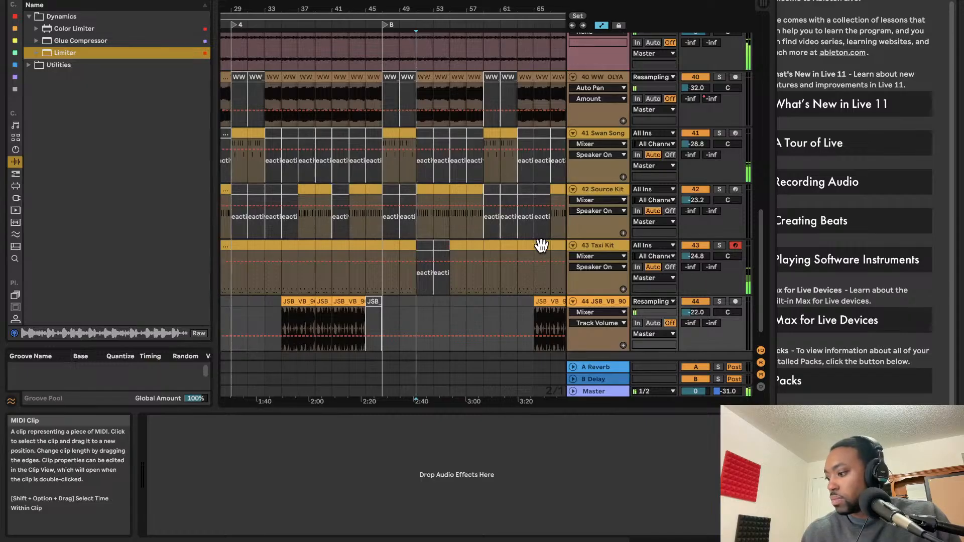
{"action": "scroll", "coordinate": [542, 245], "scroll_direction": "up", "scroll_amount": 3}
{"action": "key", "text": "Tab"}
{"action": "key", "text": "Tab"}
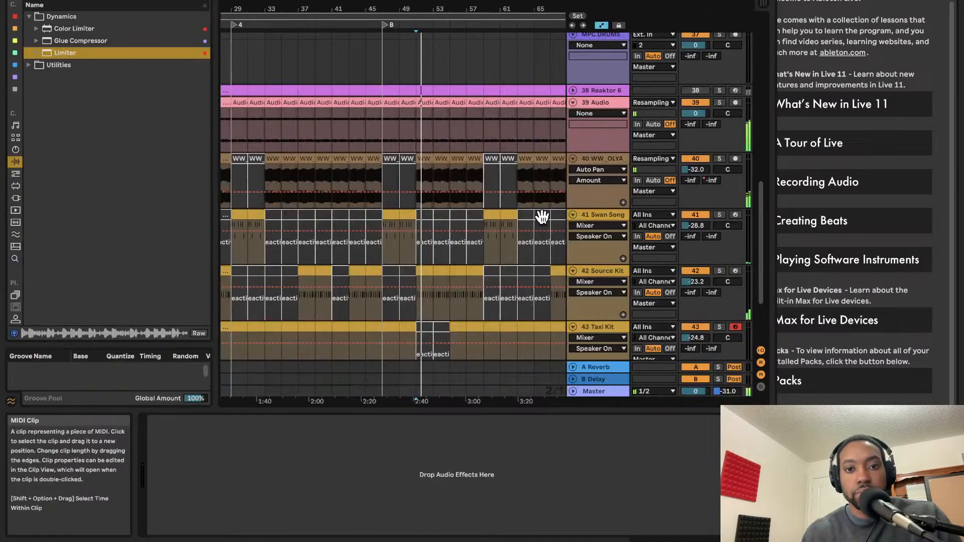
{"action": "scroll", "coordinate": [518, 171], "scroll_direction": "right", "scroll_amount": 3}
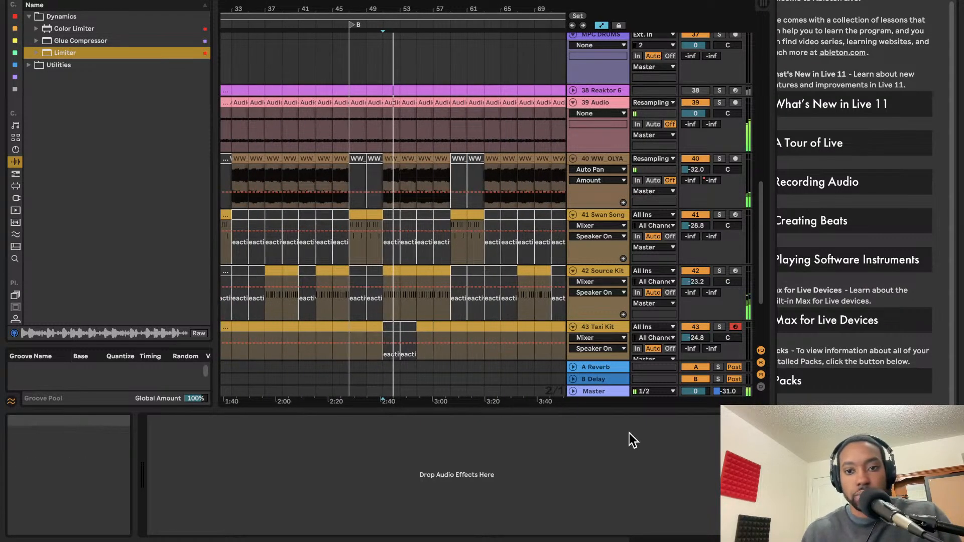
- Add a Spectrum analyzer to the Master track after the Limiter and expand its display
{"action": "left_click", "coordinate": [593, 392]}
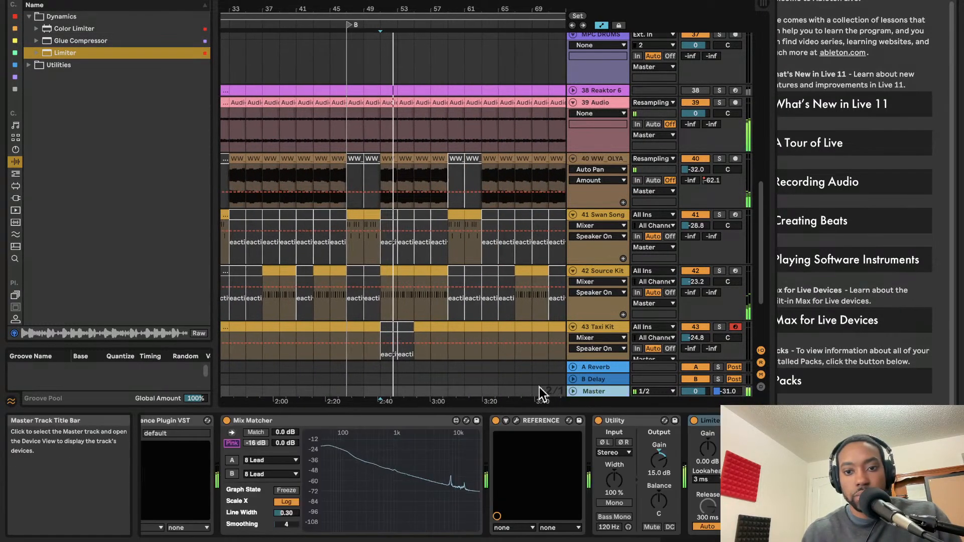
{"action": "left_click", "coordinate": [99, 1]}
{"action": "type", "text": "spec"}
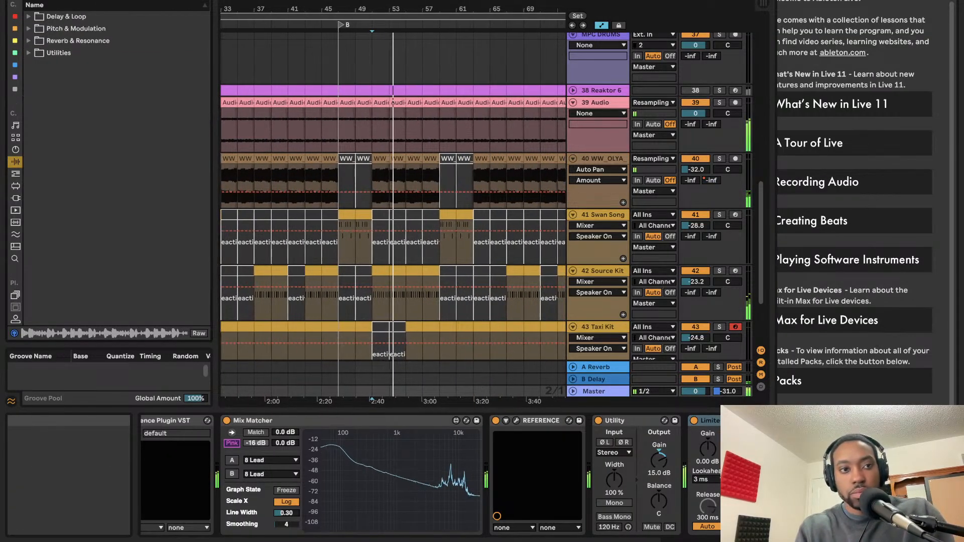
{"action": "type", "text": "trum"}
{"action": "left_click", "coordinate": [29, 17]}
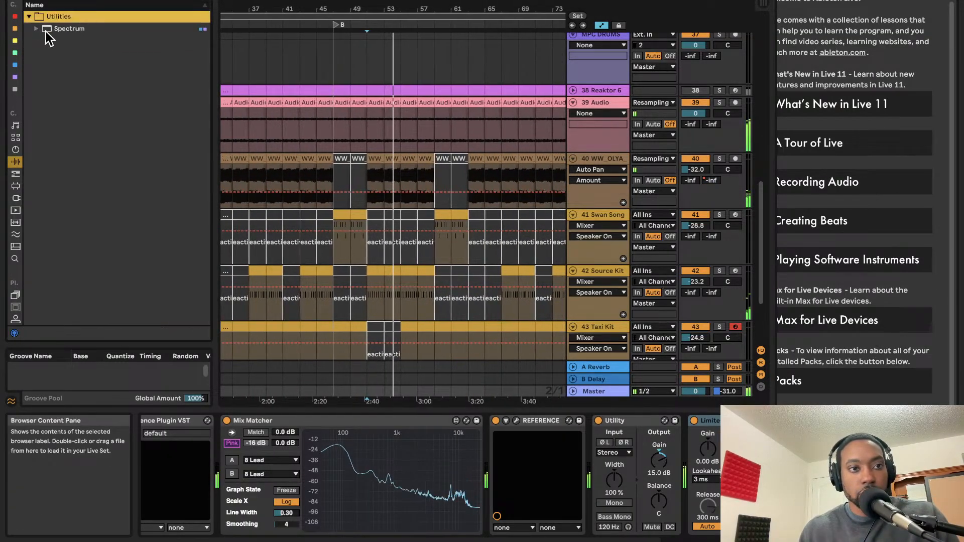
{"action": "double_click", "coordinate": [50, 28]}
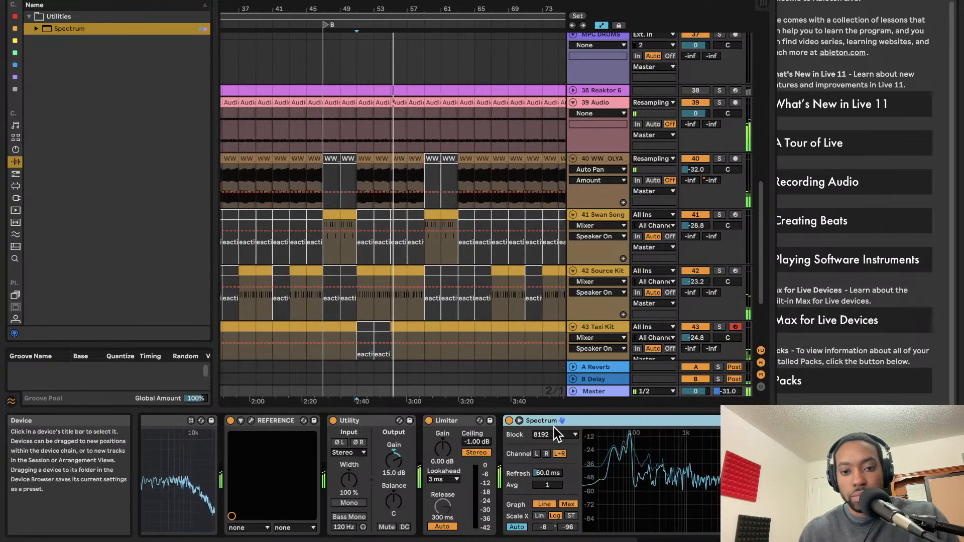
{"action": "left_click", "coordinate": [520, 419]}
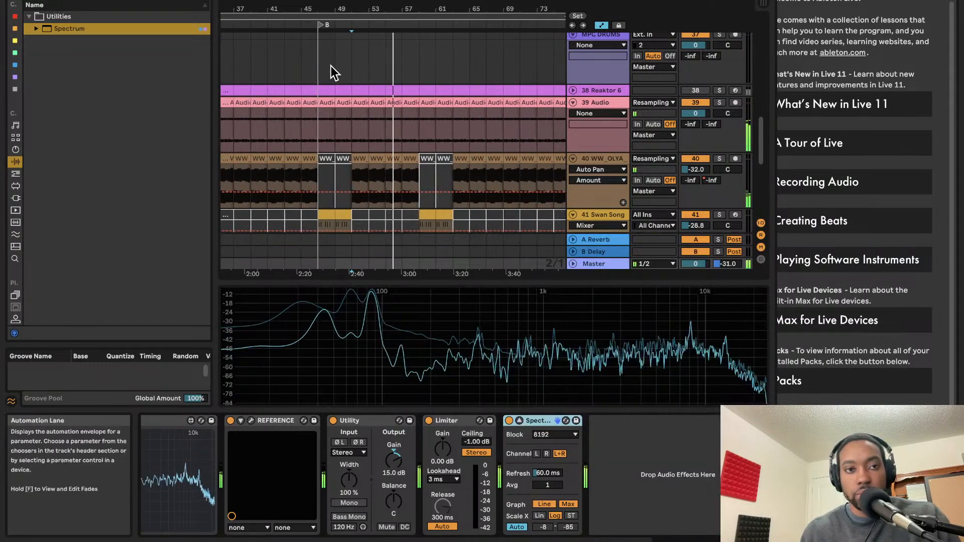